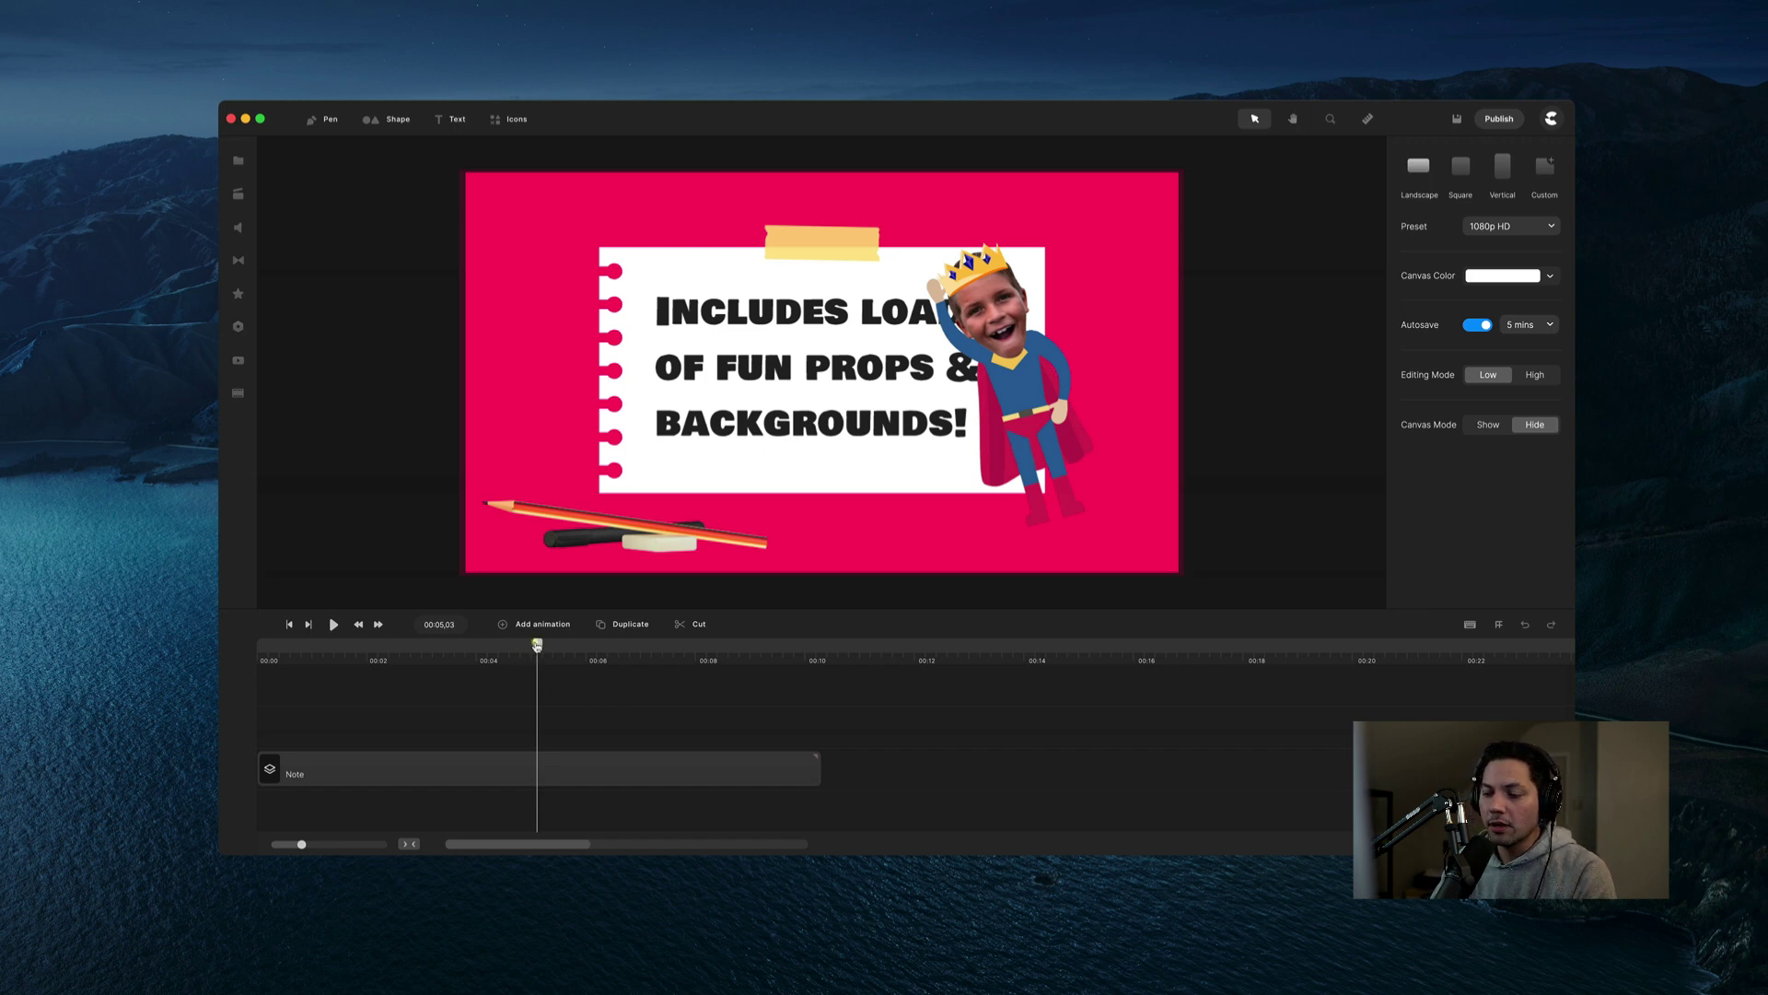
Play the finished note animation from the start of the timeline.
left_click_drag(541, 648, 265, 648)
key("space")
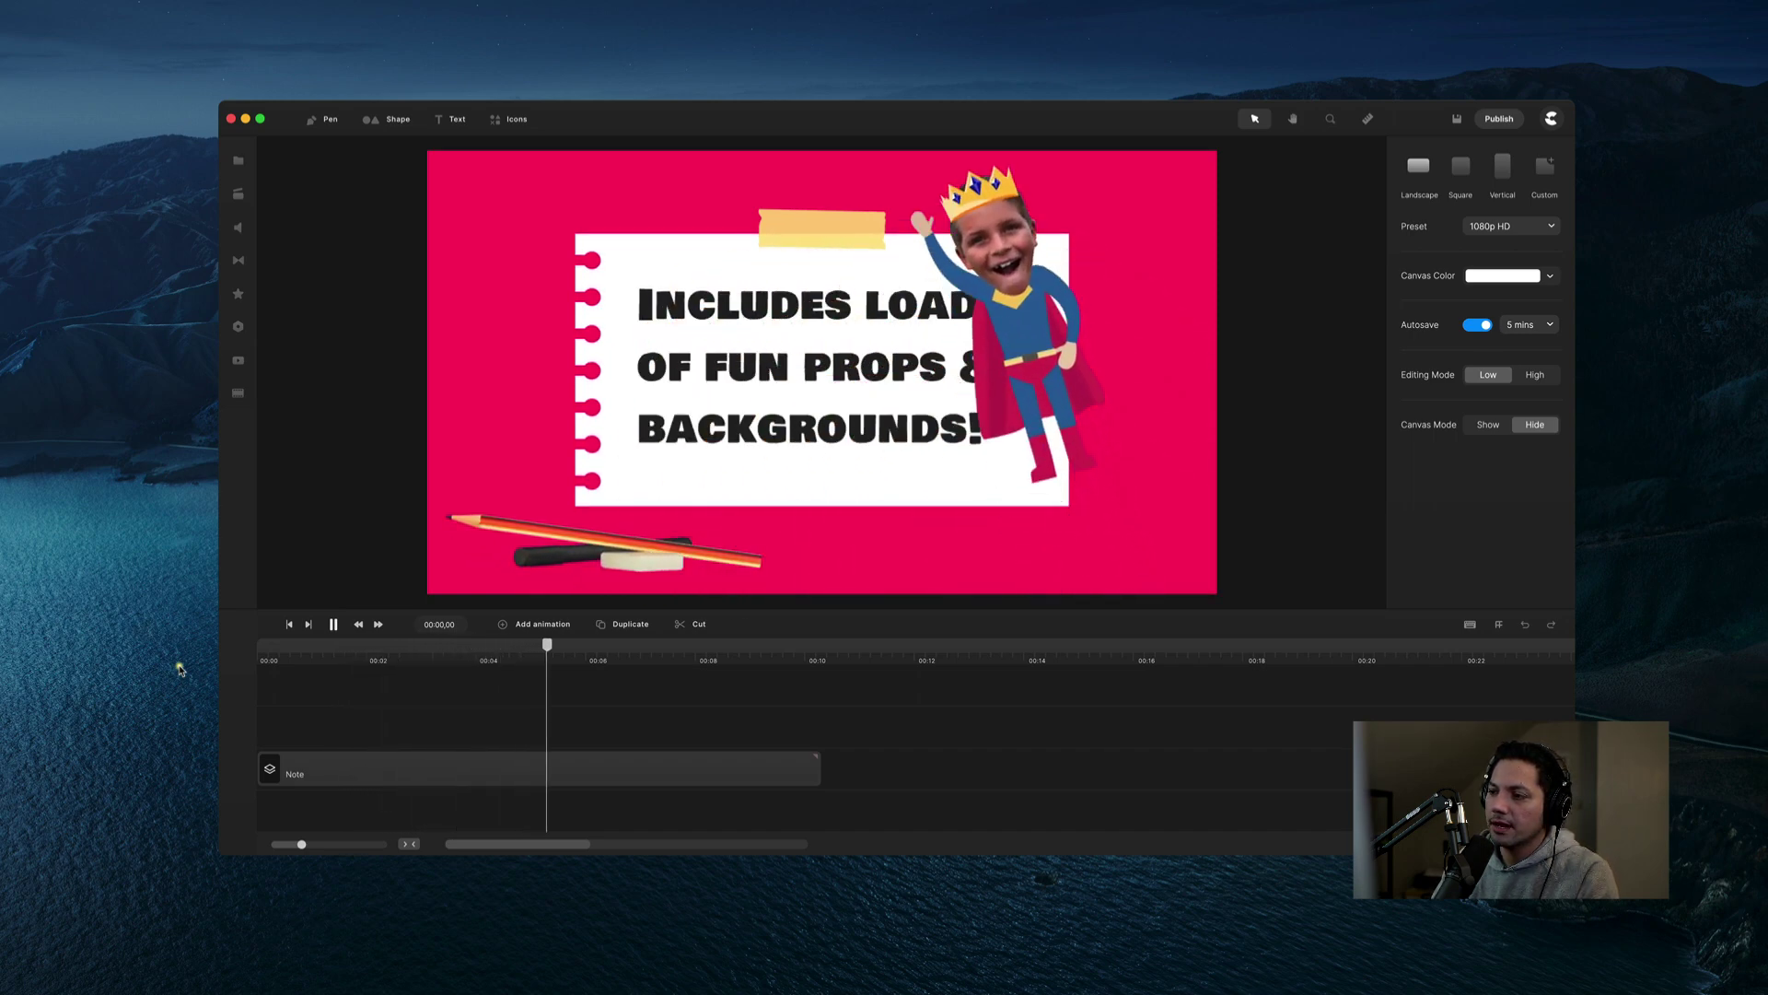
left_click(603, 648)
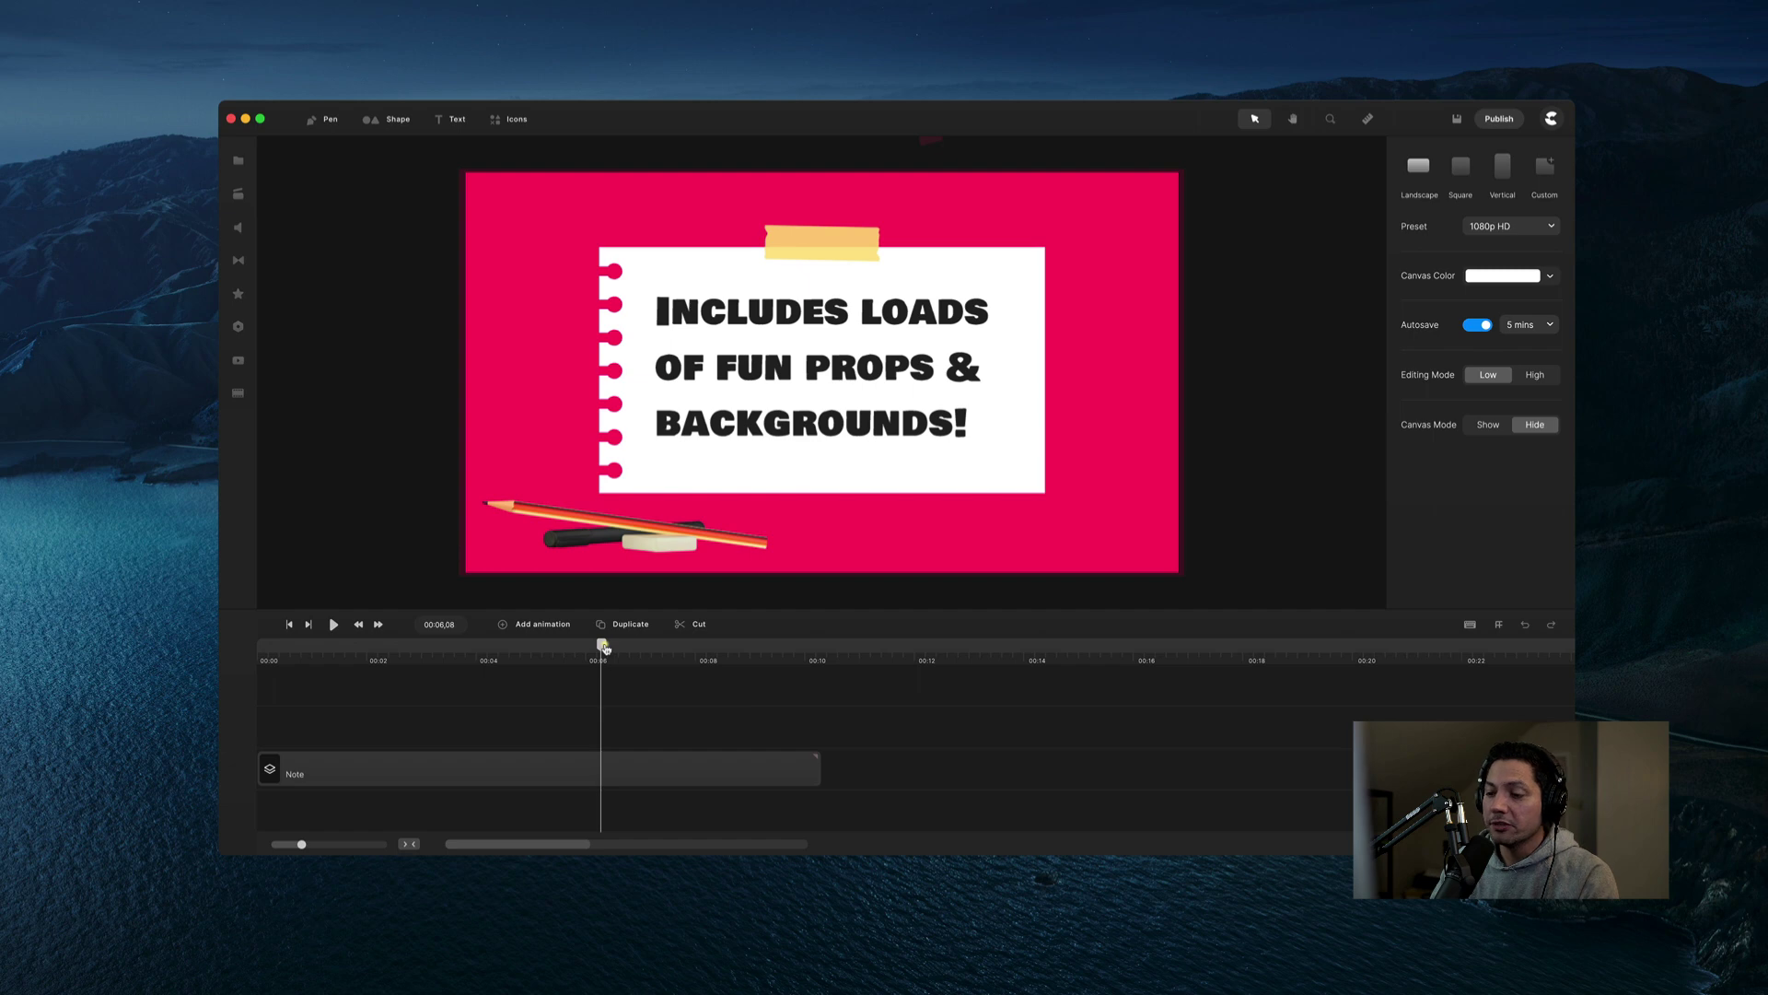
Delete the Note group from the timeline.
left_click(488, 776)
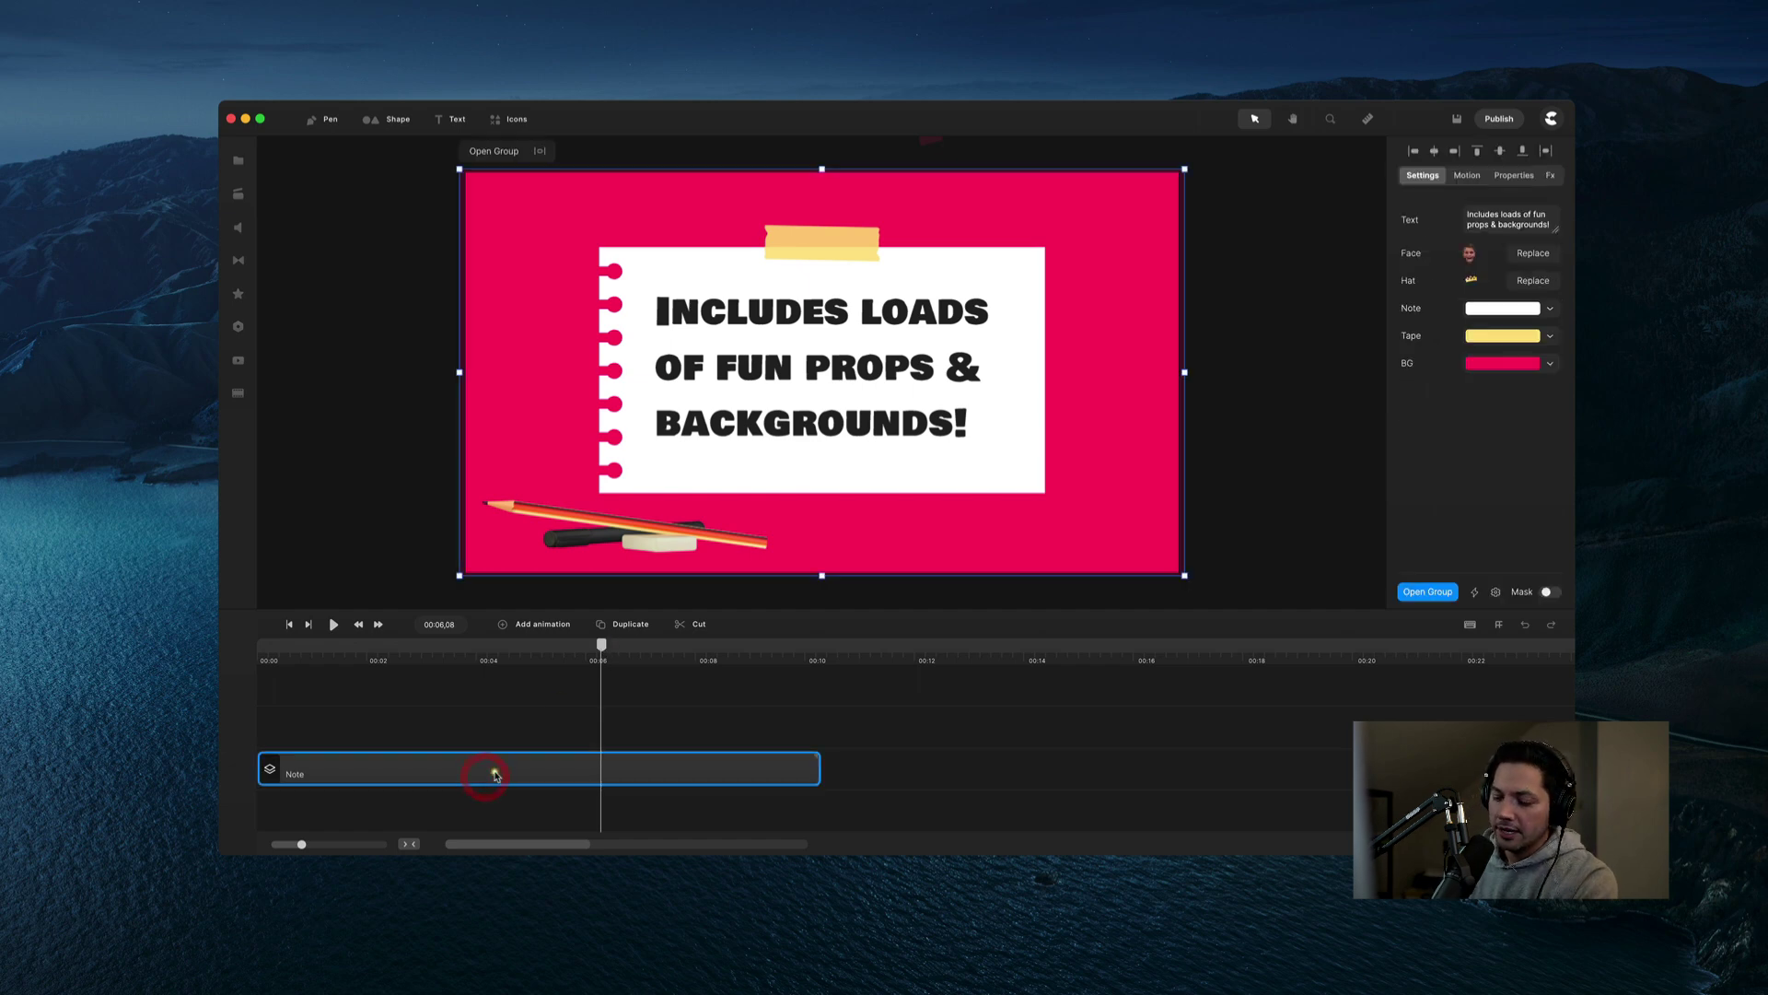
key("Delete")
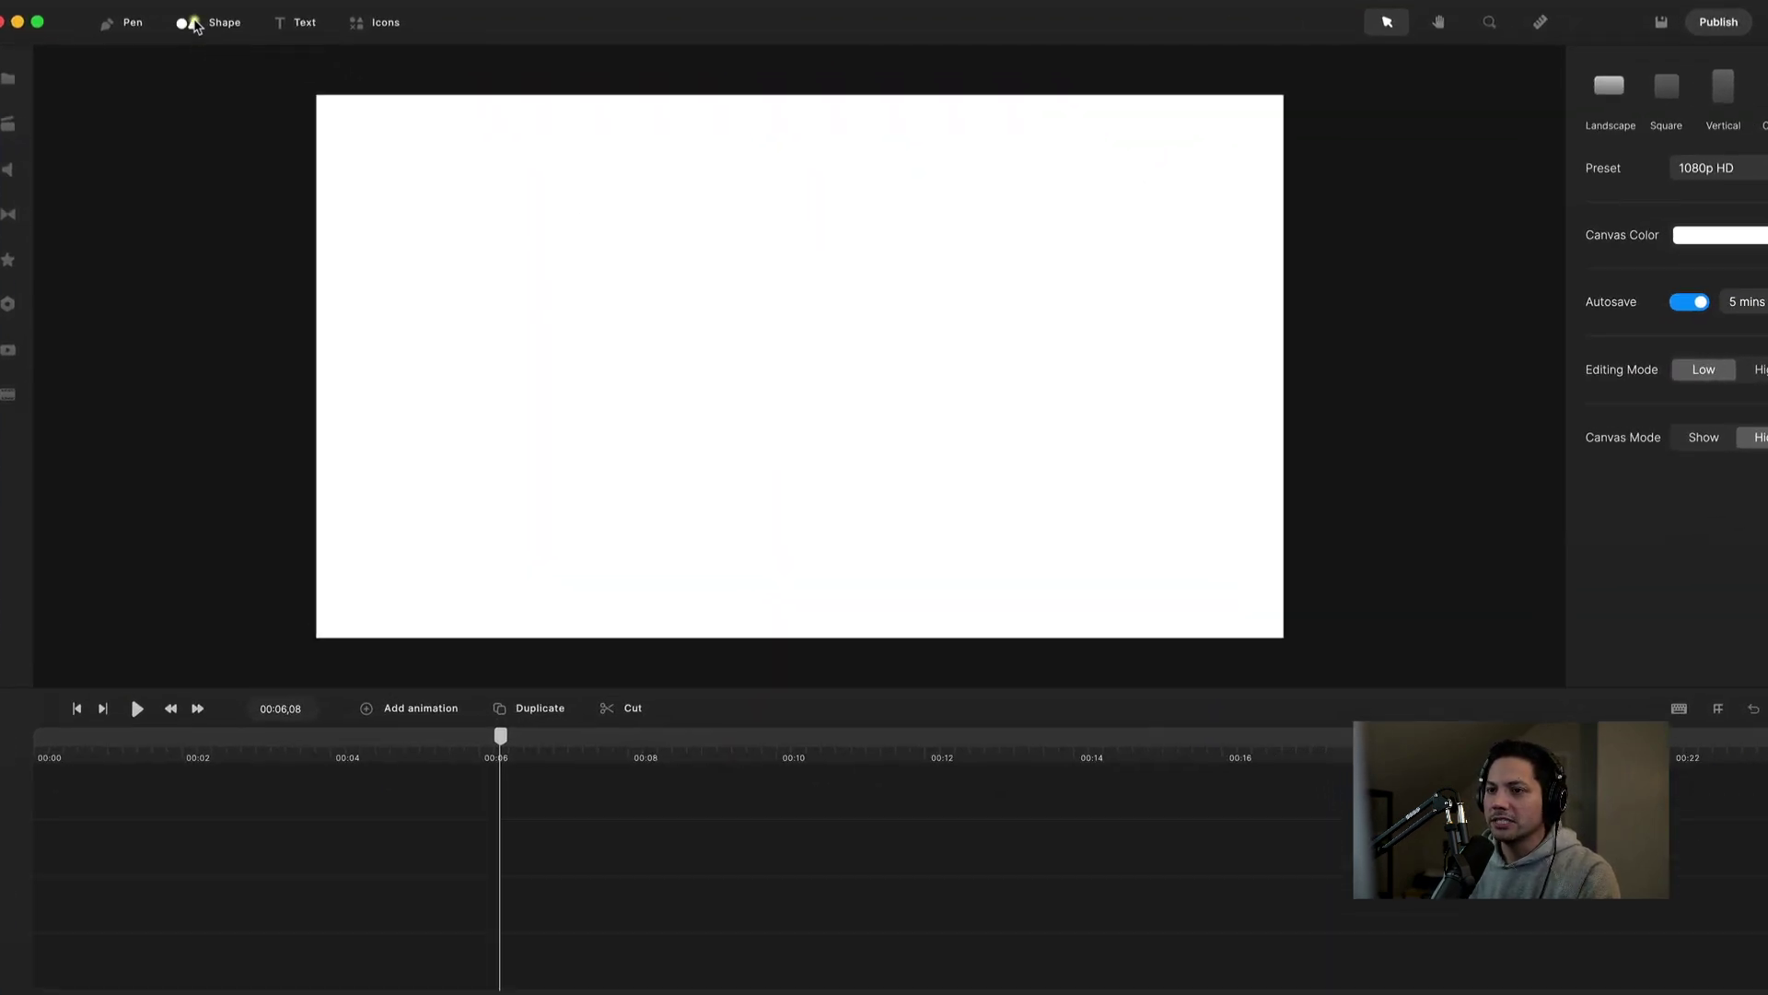
Add a rectangle shape, start its clip at the beginning of the timeline and extend its end to a little past 10 seconds.
left_click(195, 24)
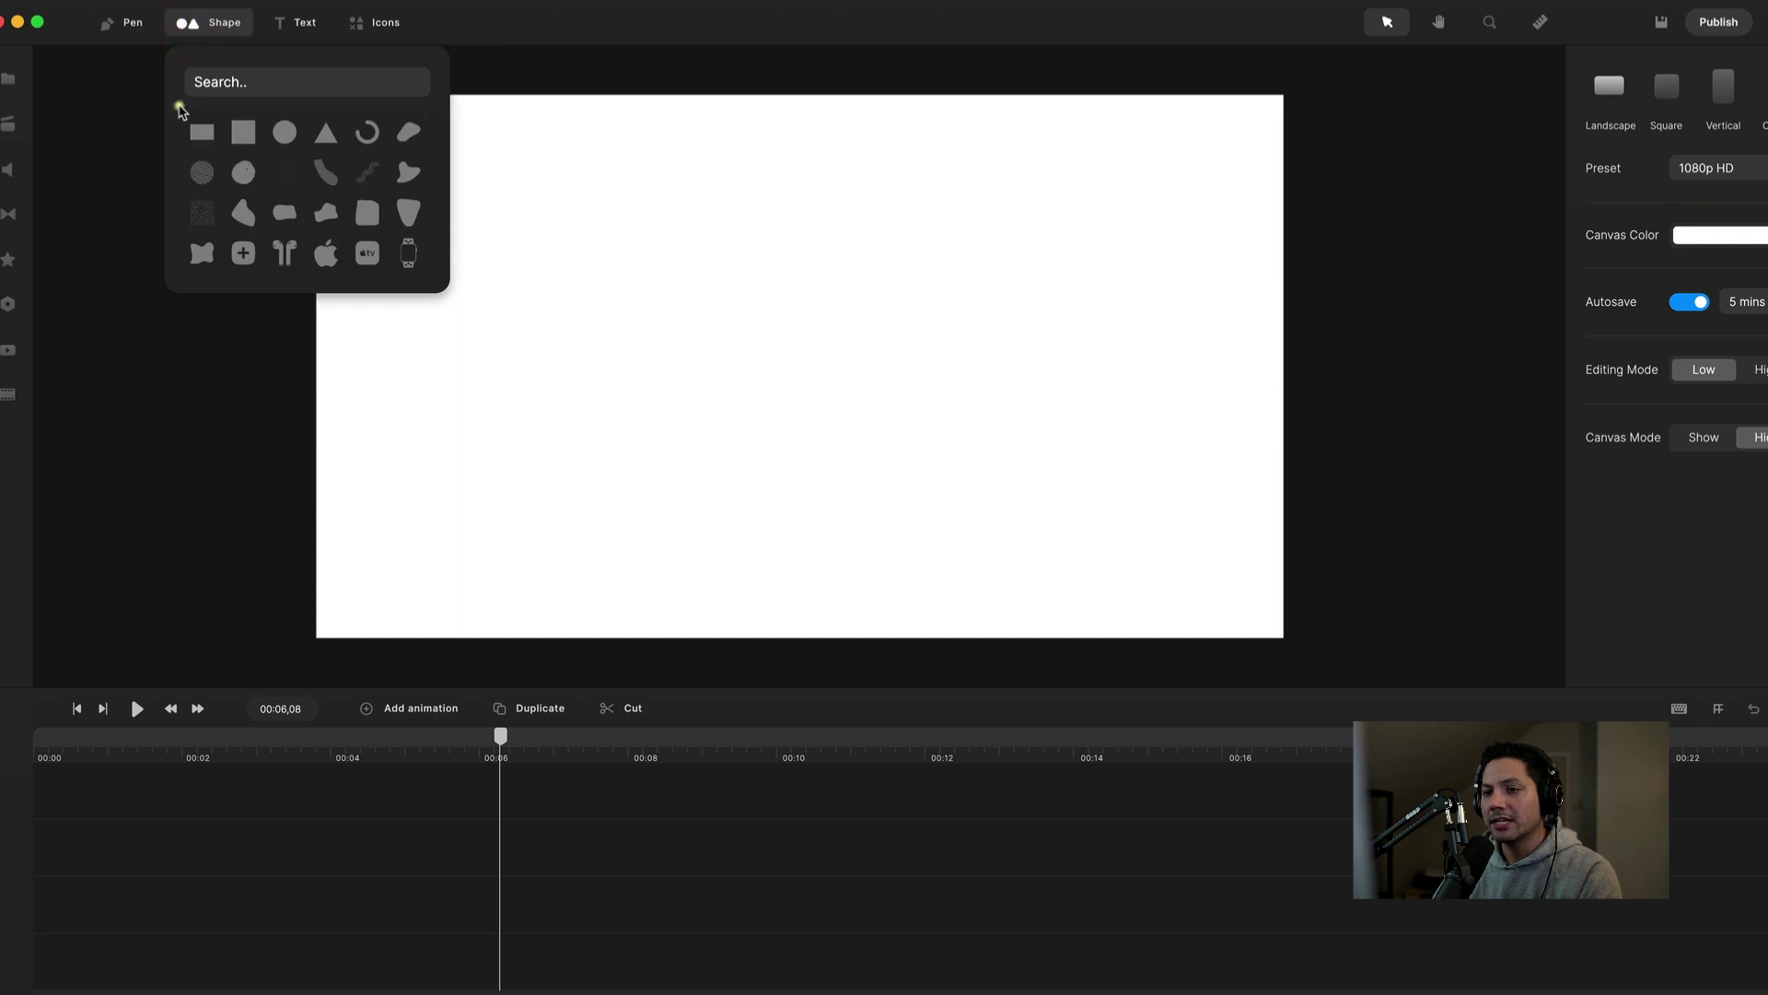
left_click(204, 135)
left_click(841, 424)
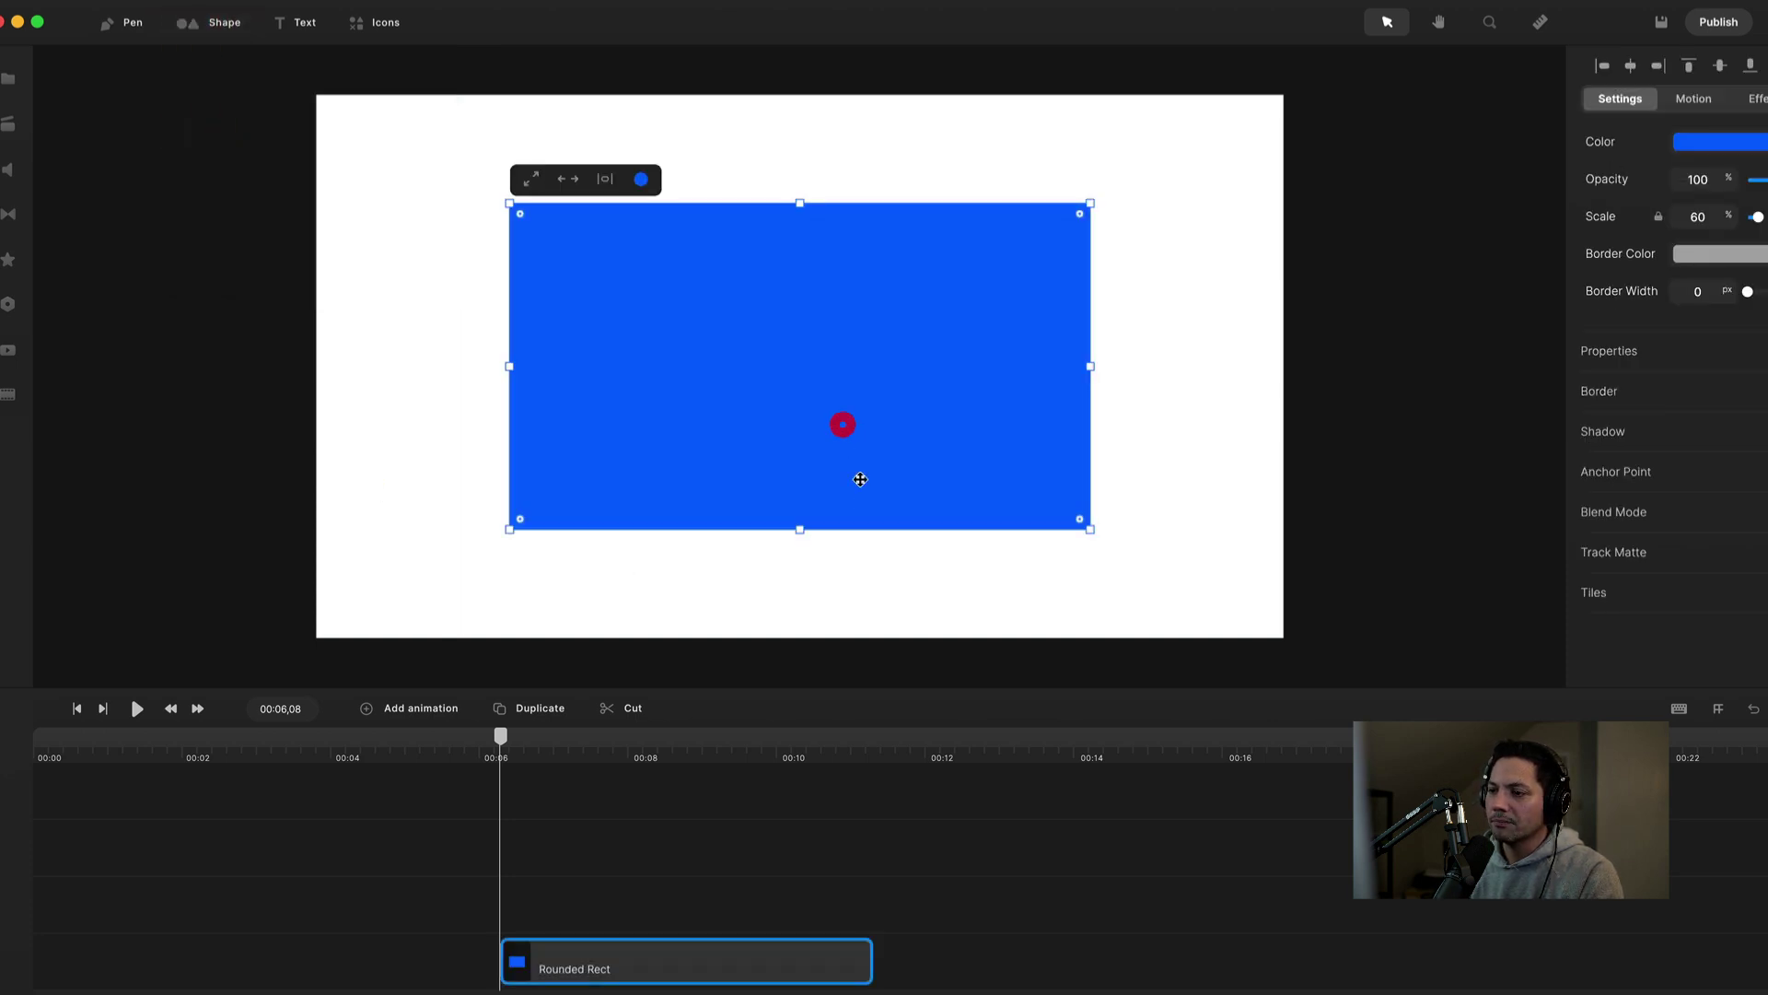
left_click_drag(580, 974, 114, 969)
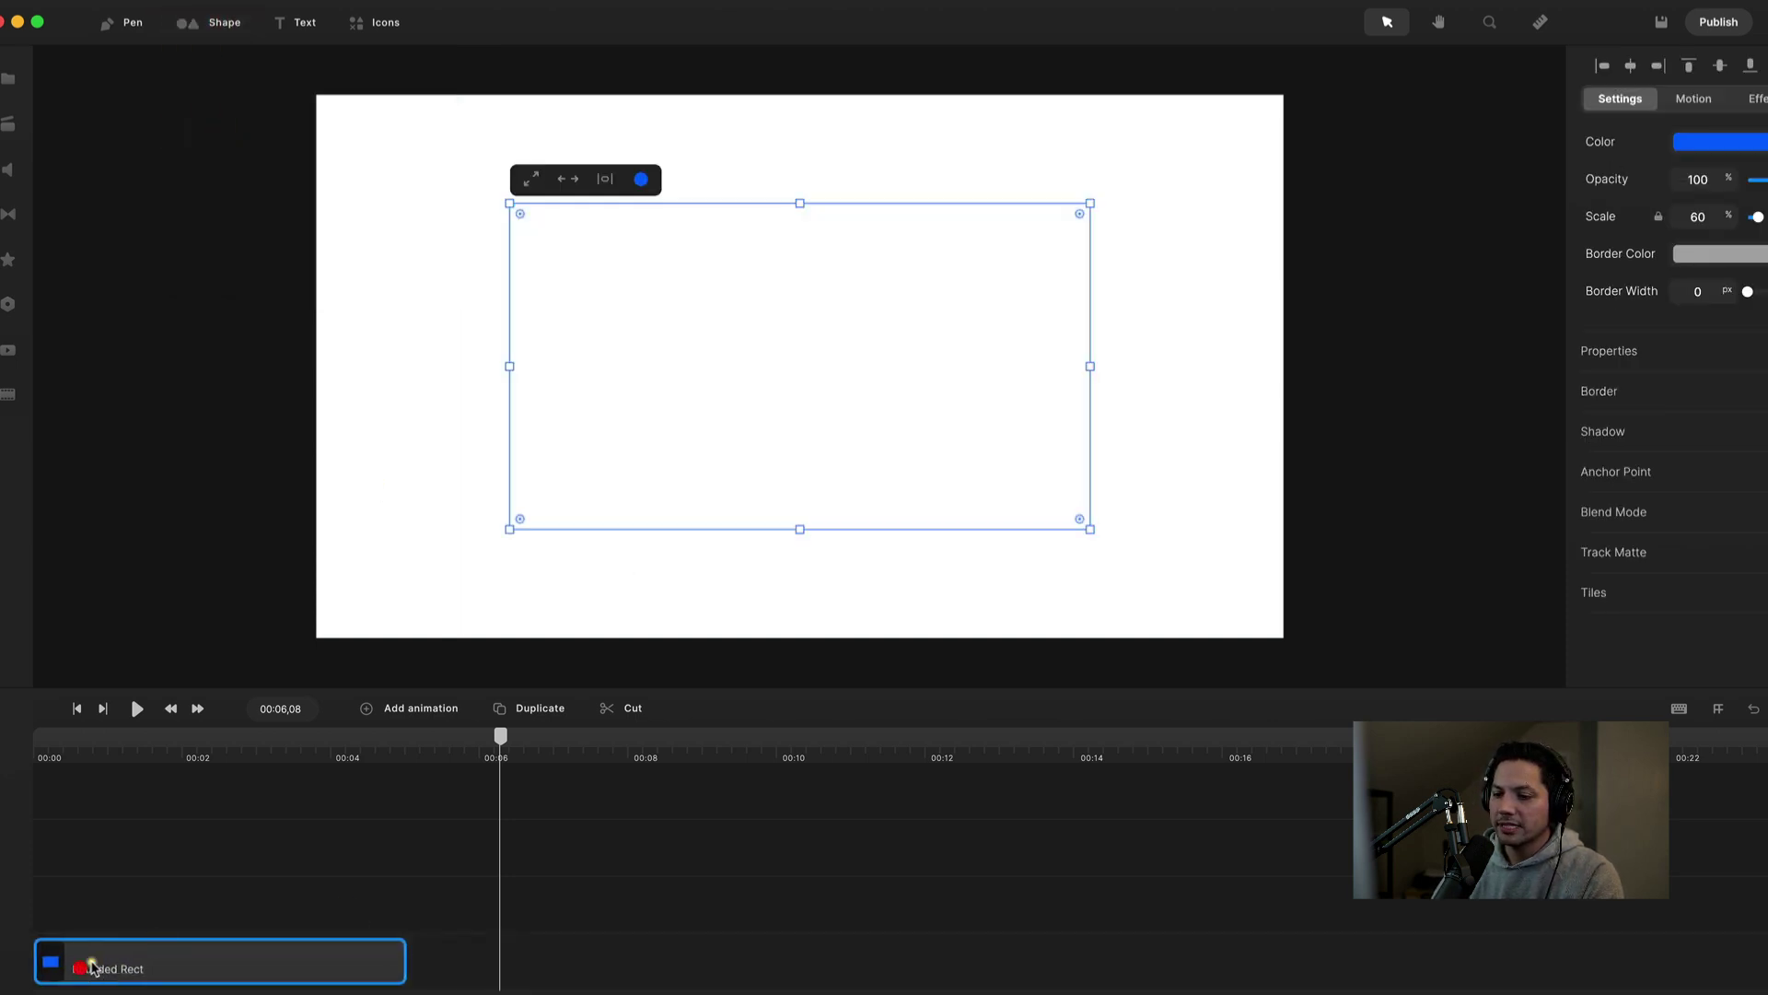
left_click_drag(501, 739, 212, 737)
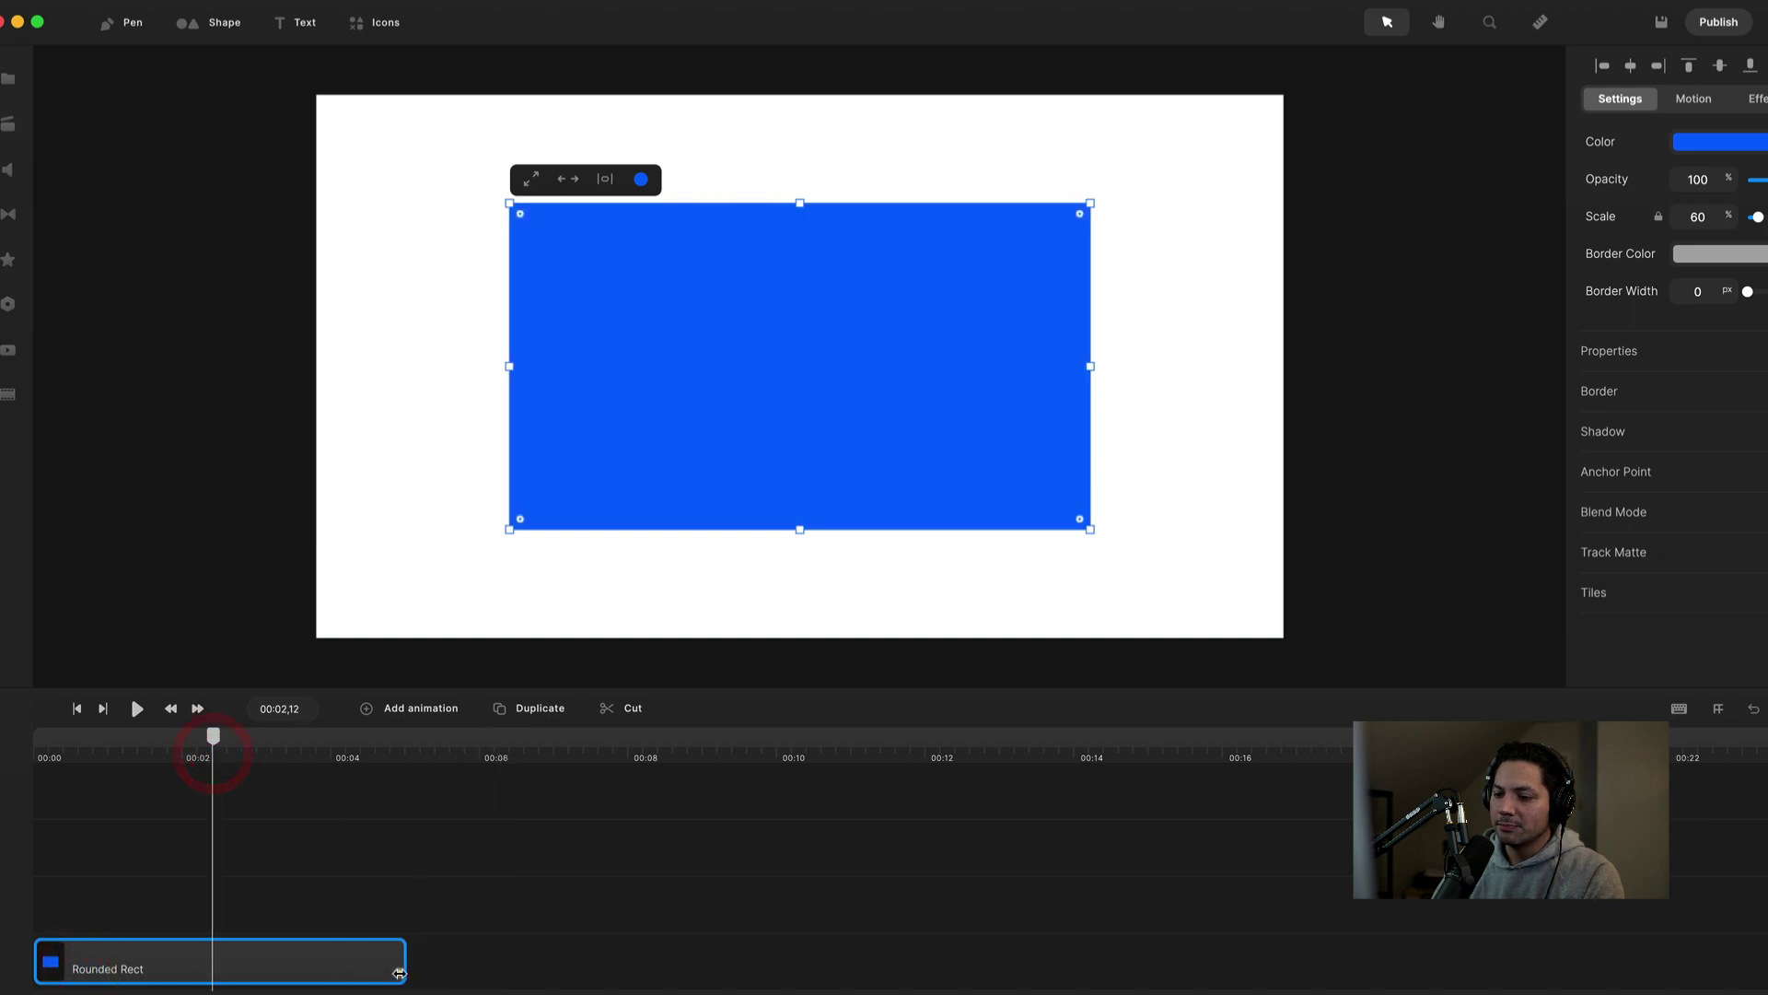
left_click_drag(403, 968, 820, 927)
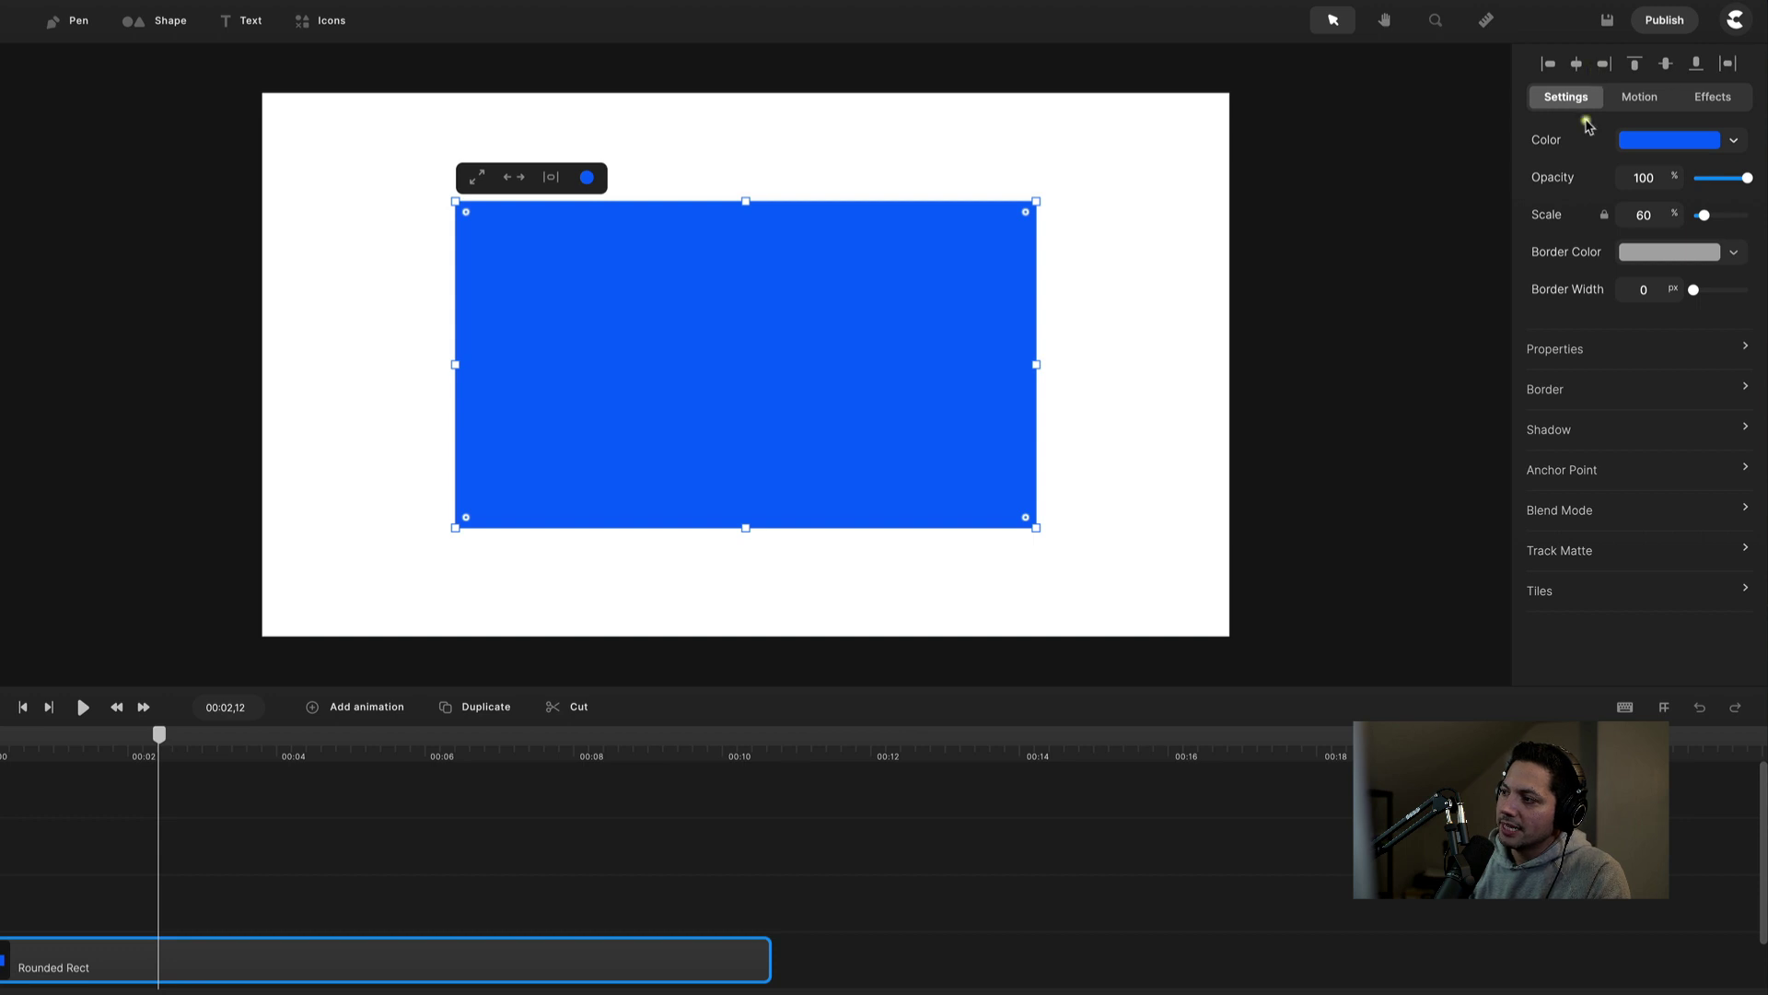
Fill the rectangle with the favorite pink ff0061 and enlarge it to cover the whole canvas.
left_click(1659, 149)
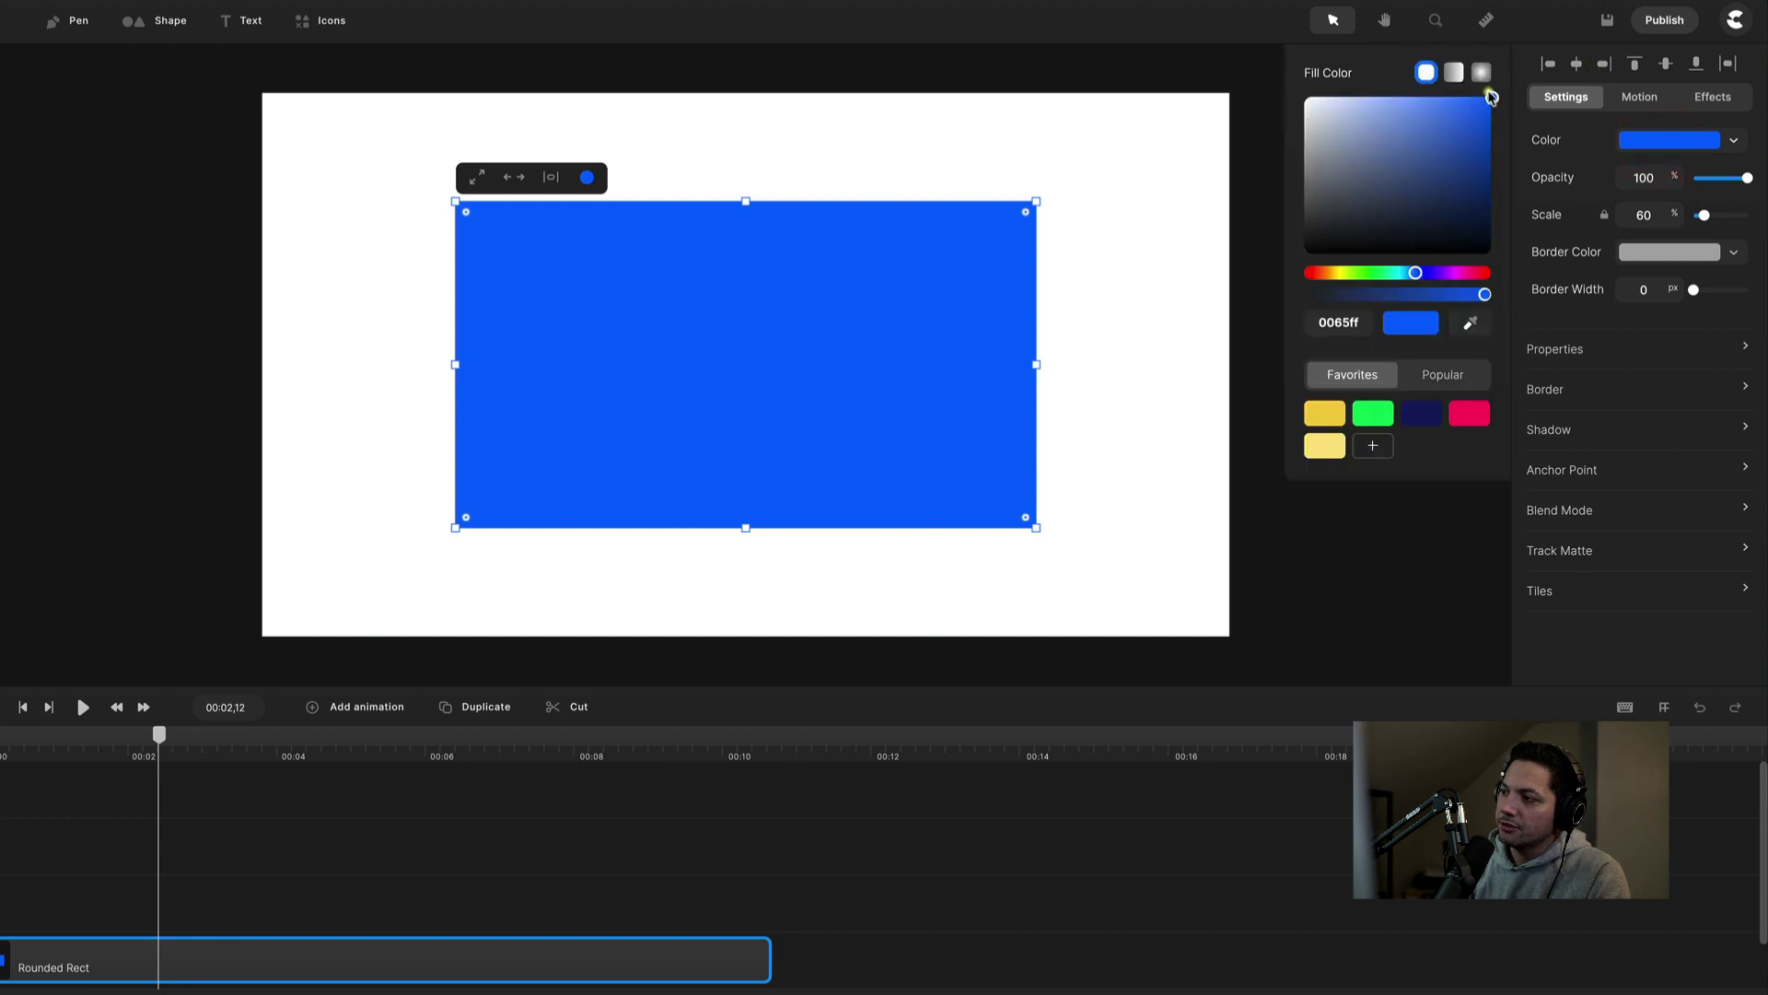
left_click_drag(1491, 96, 1390, 170)
left_click(1411, 273)
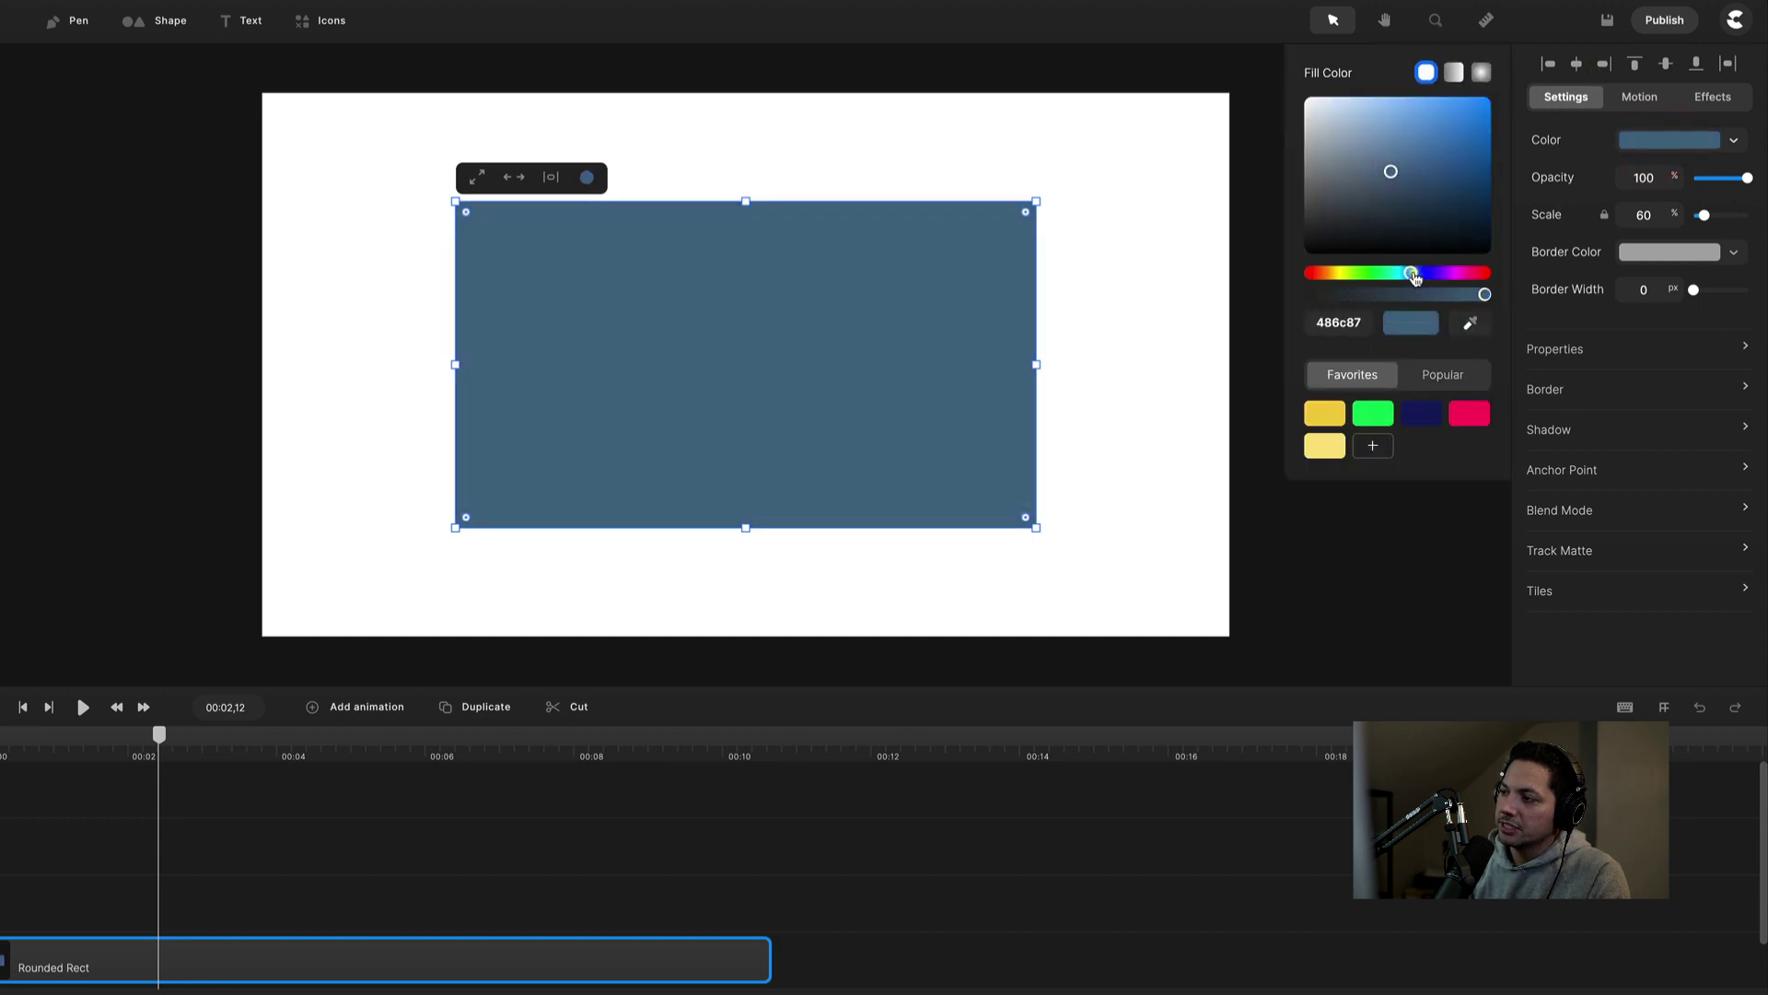
mouse_move(1415, 278)
left_mouse_down()
mouse_move(1441, 277)
mouse_move(1382, 276)
left_mouse_up()
left_click(1380, 275)
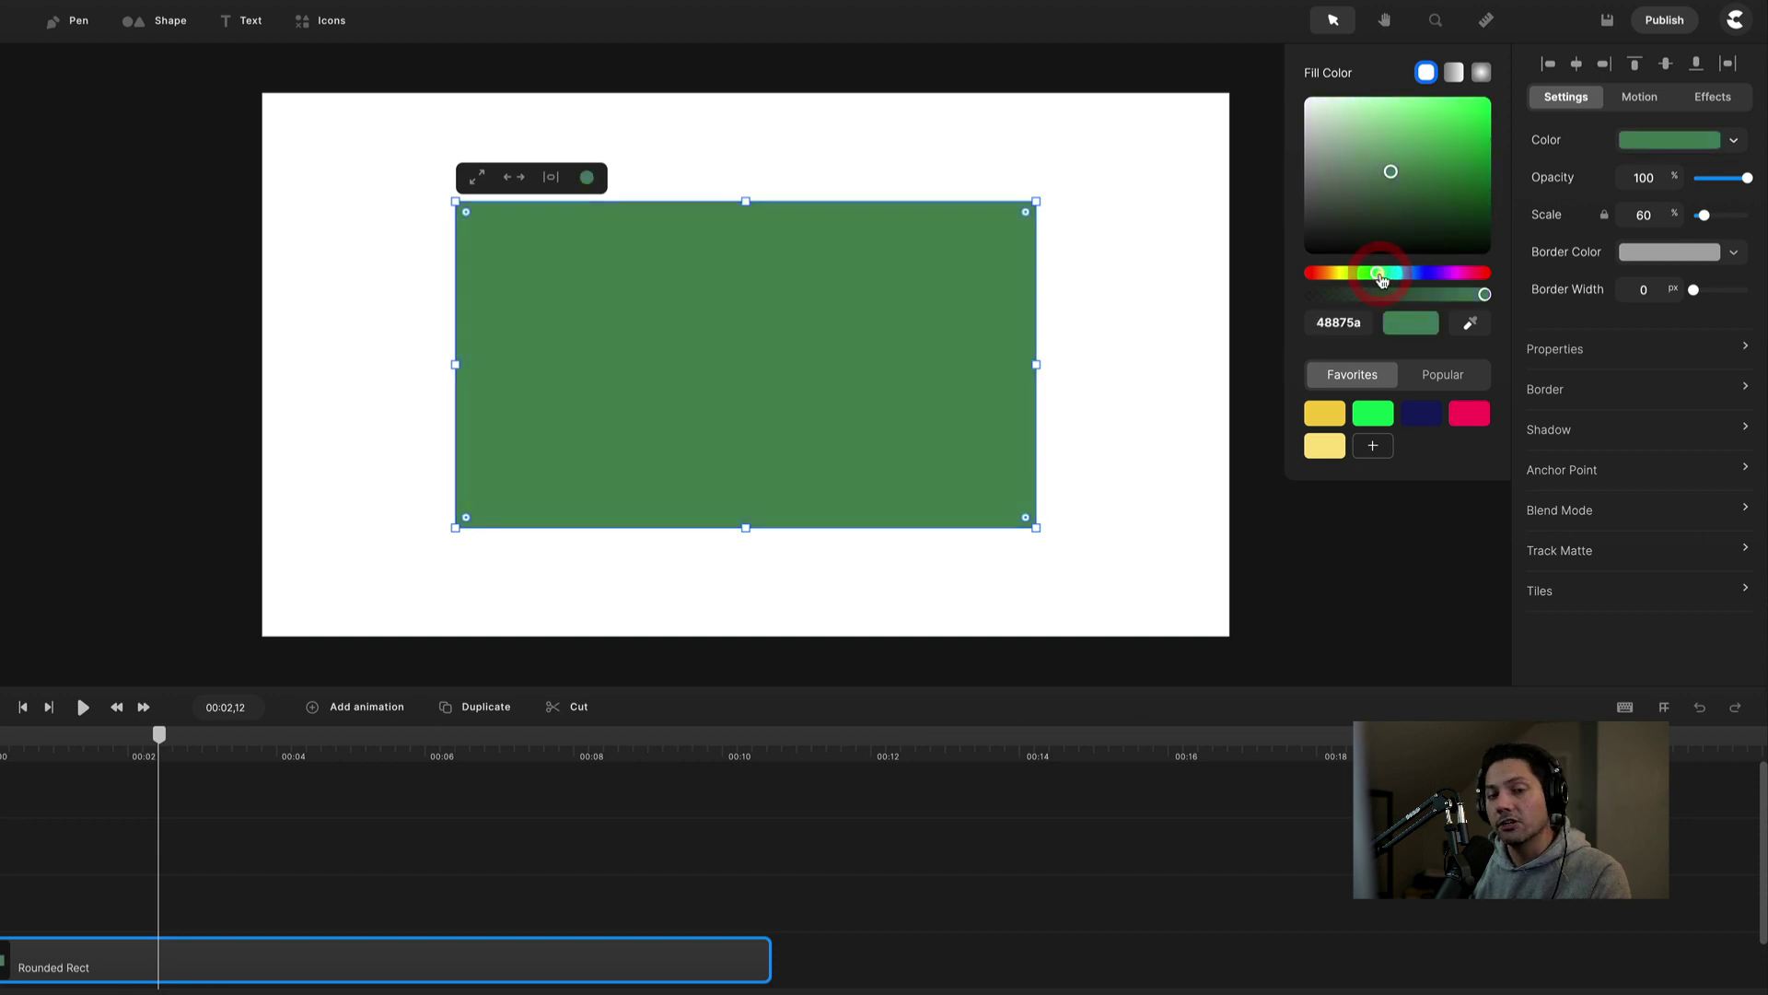
left_click(1471, 416)
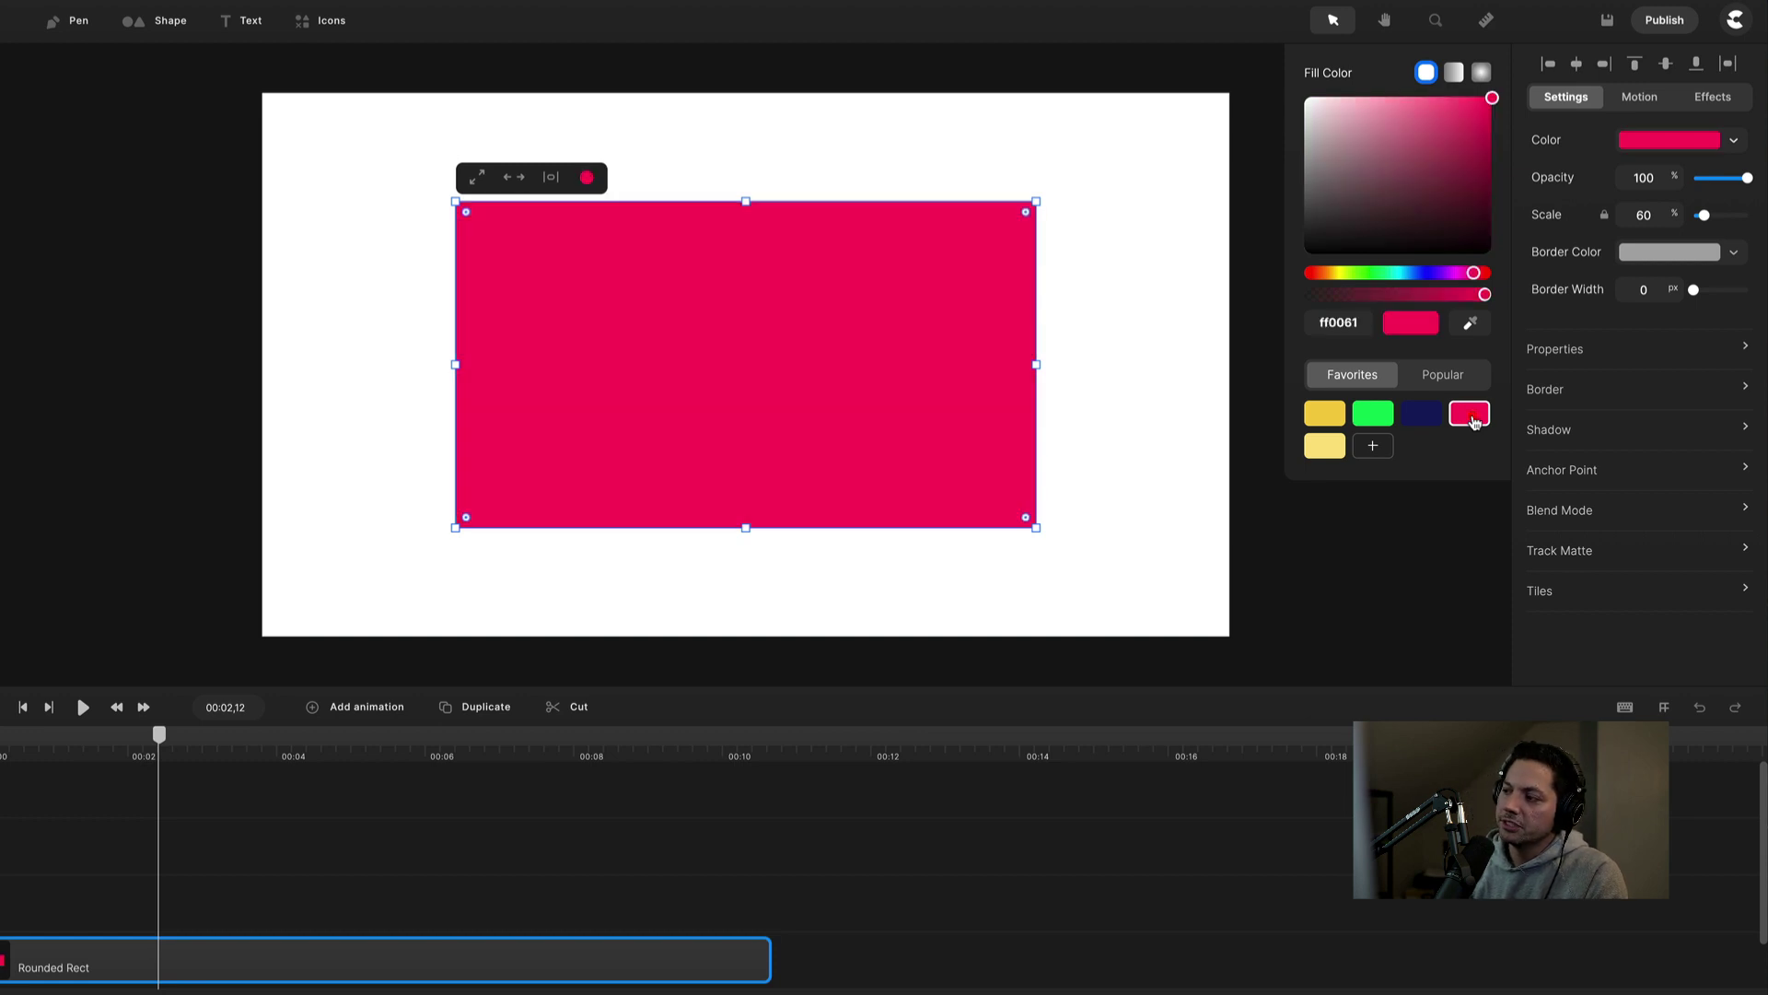
left_click(480, 176)
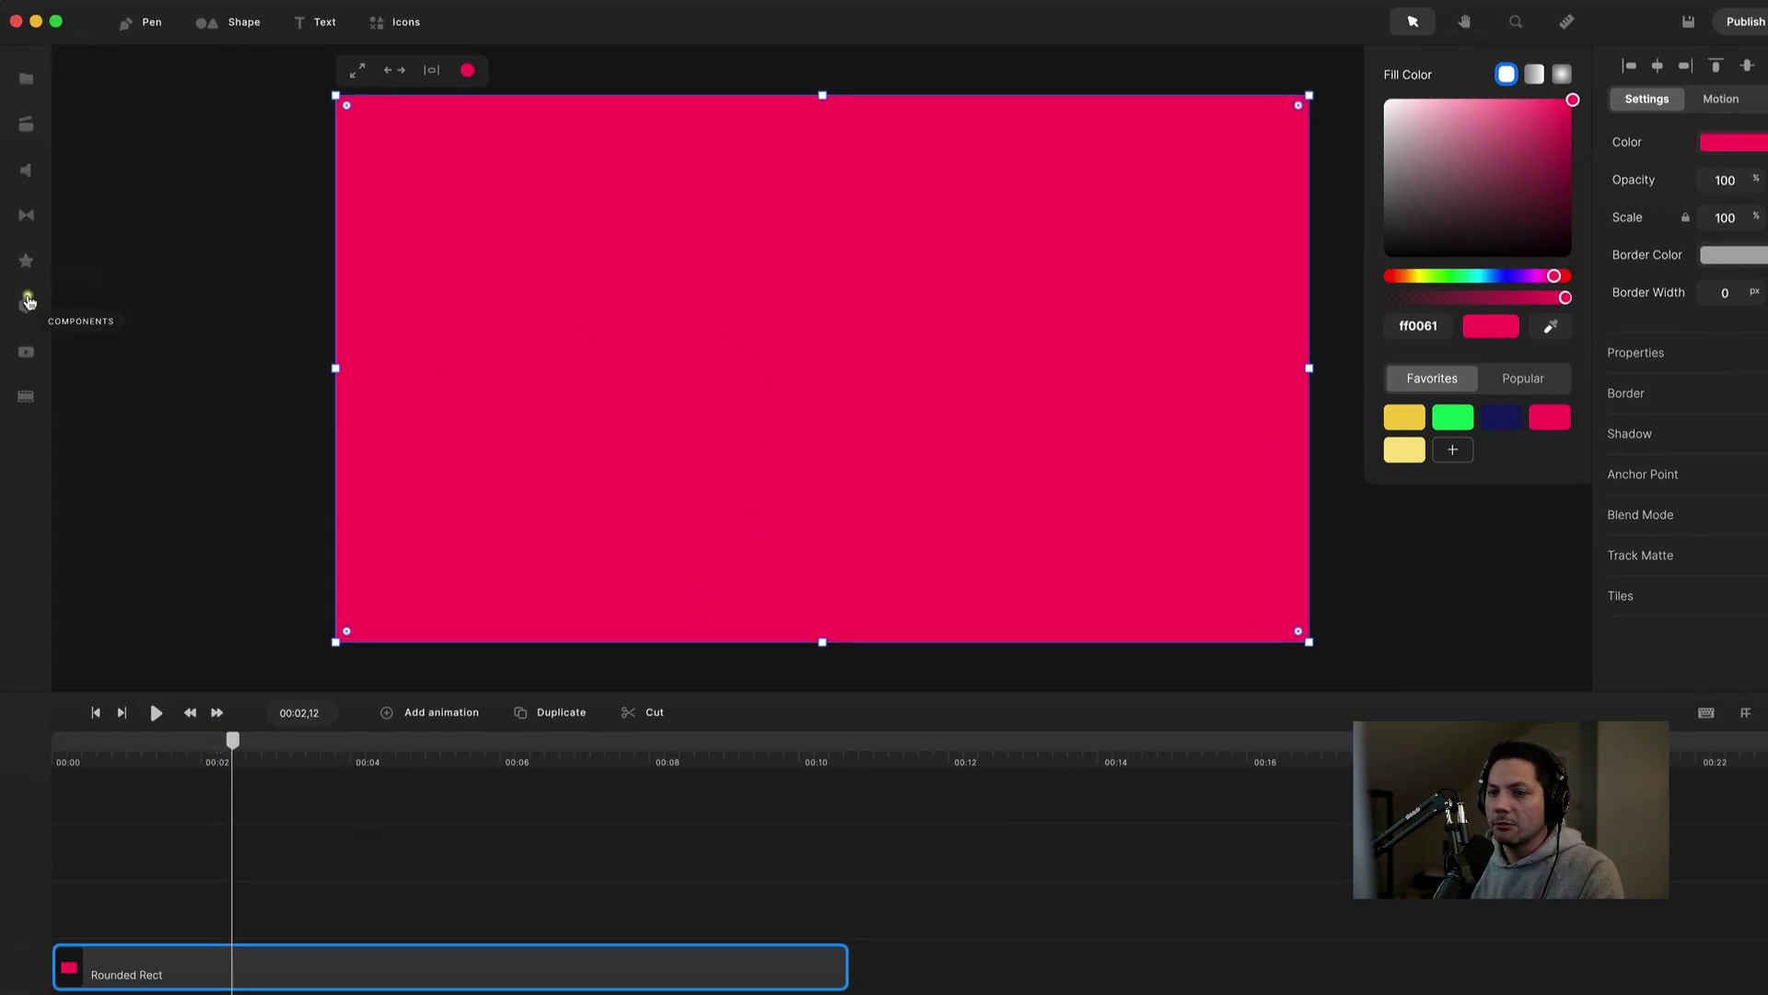
Apply the Reveal 15 transition to the pink rectangle.
left_click(17, 214)
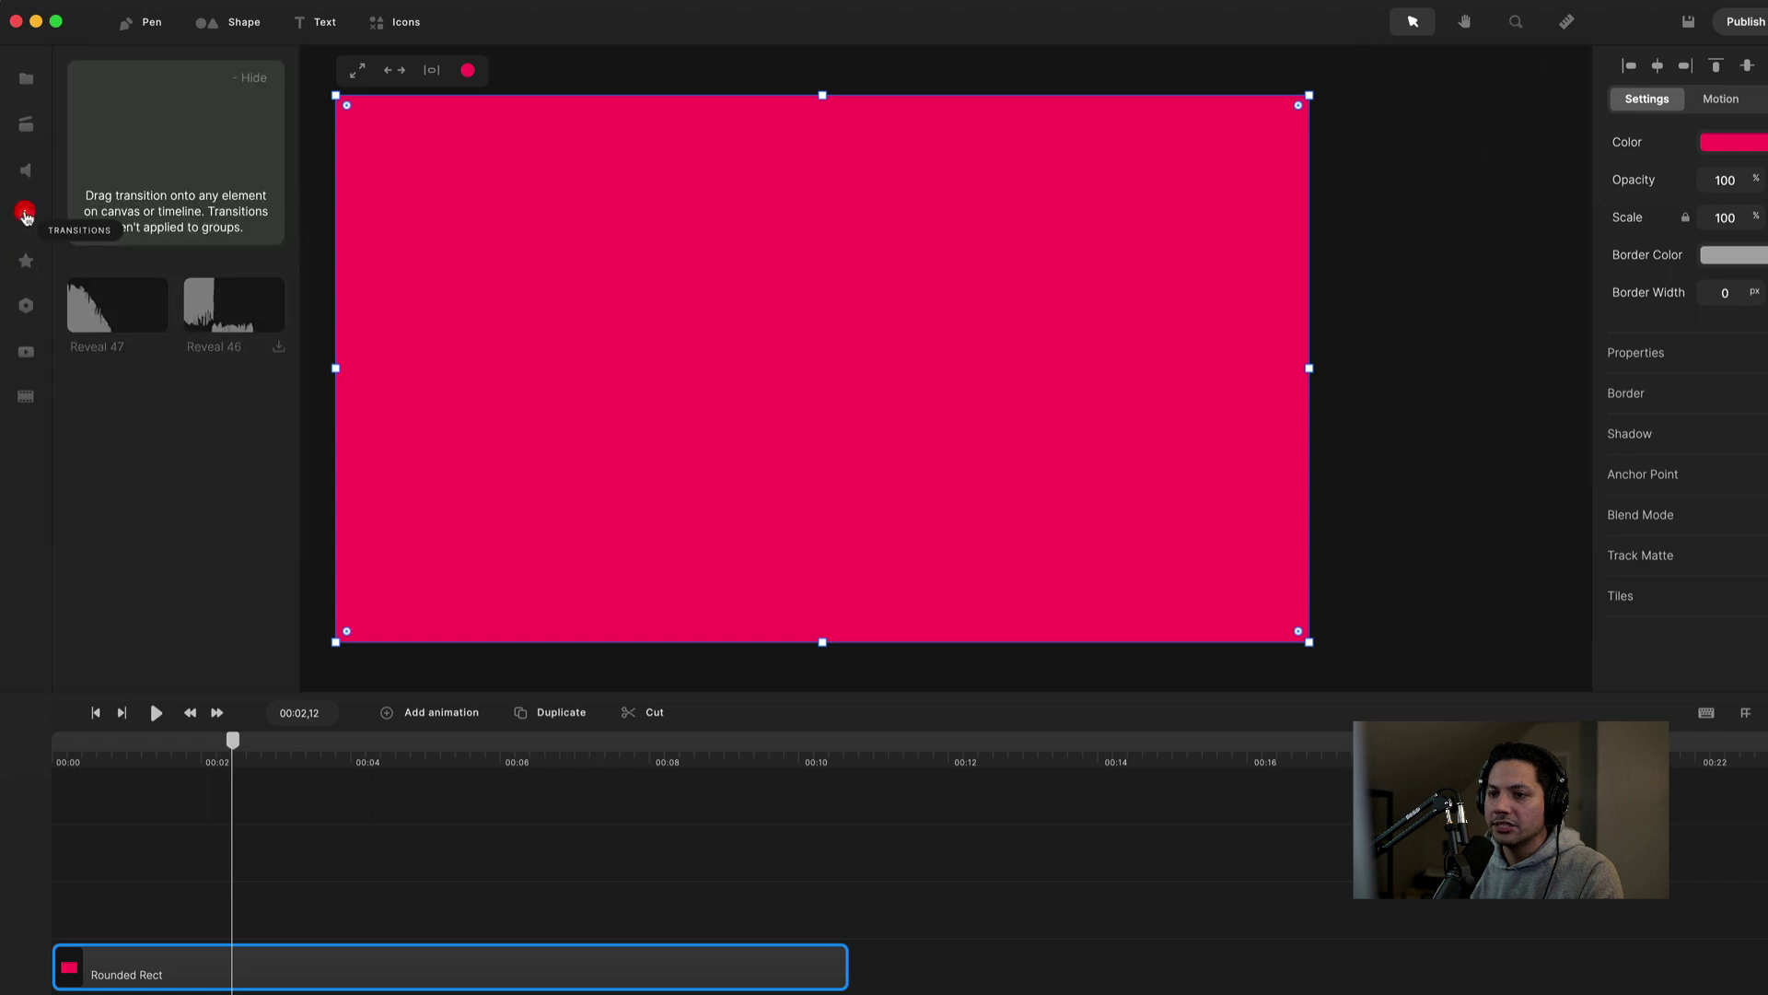
scroll(111, 442, "down", 3)
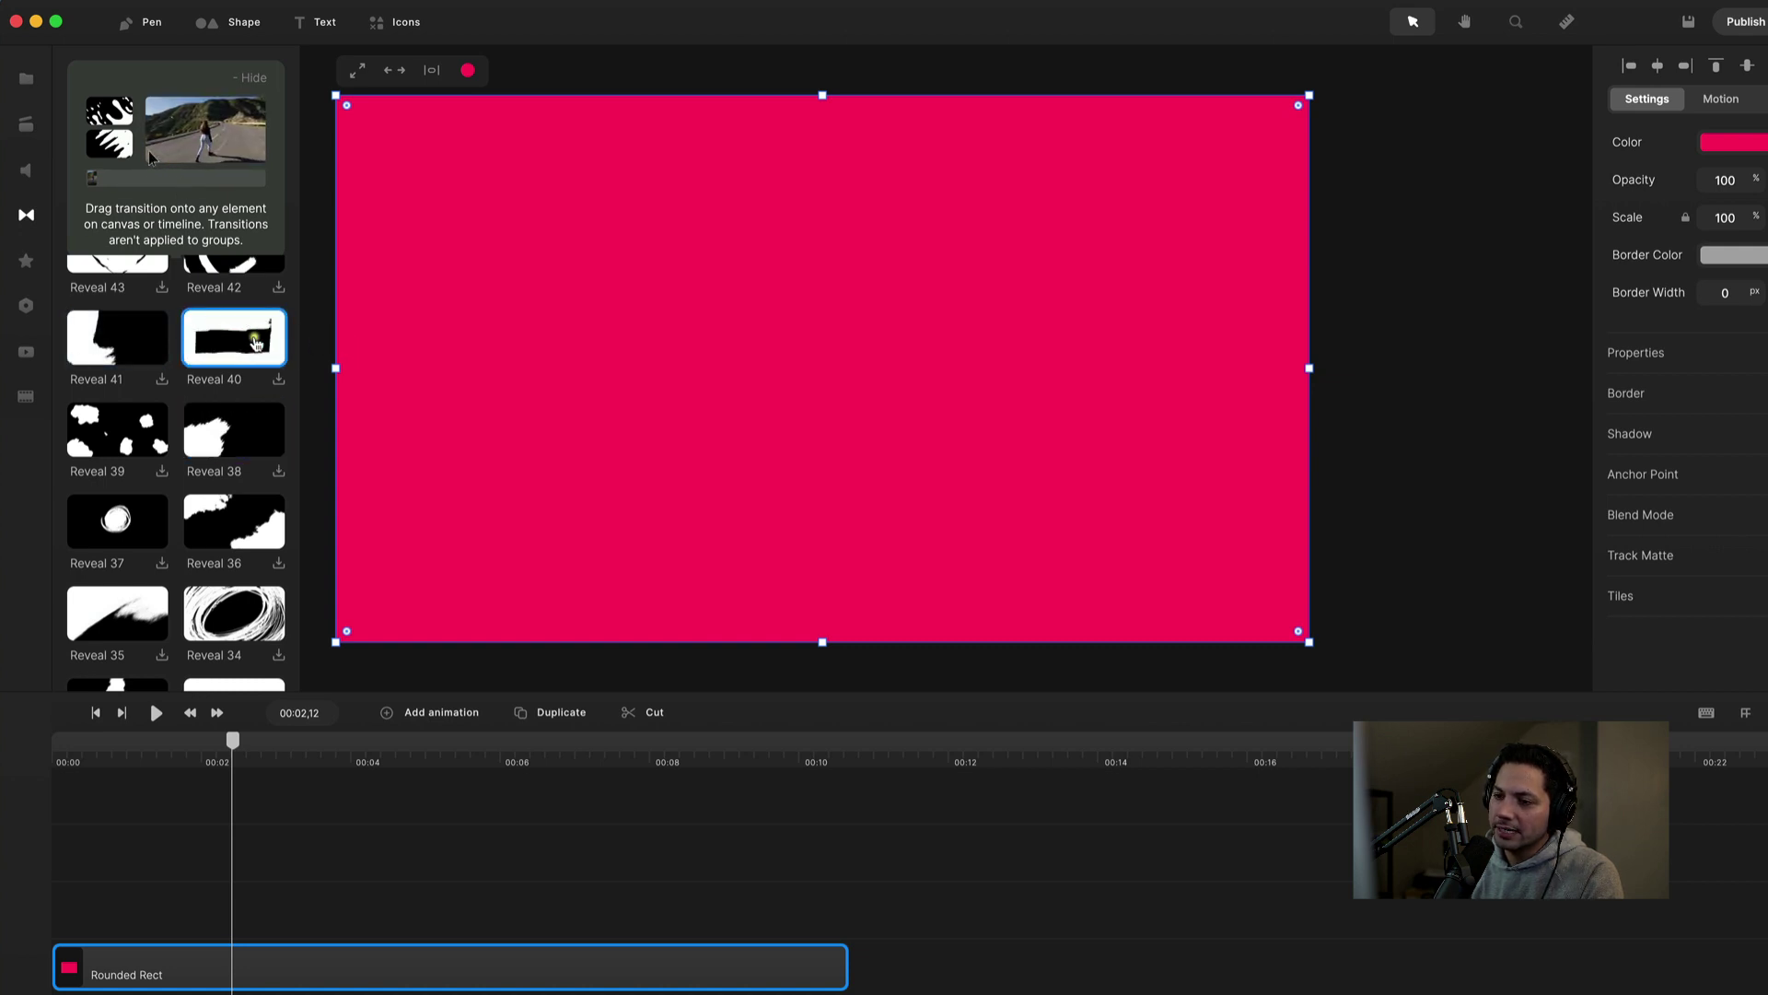
scroll(257, 344, "down", 15)
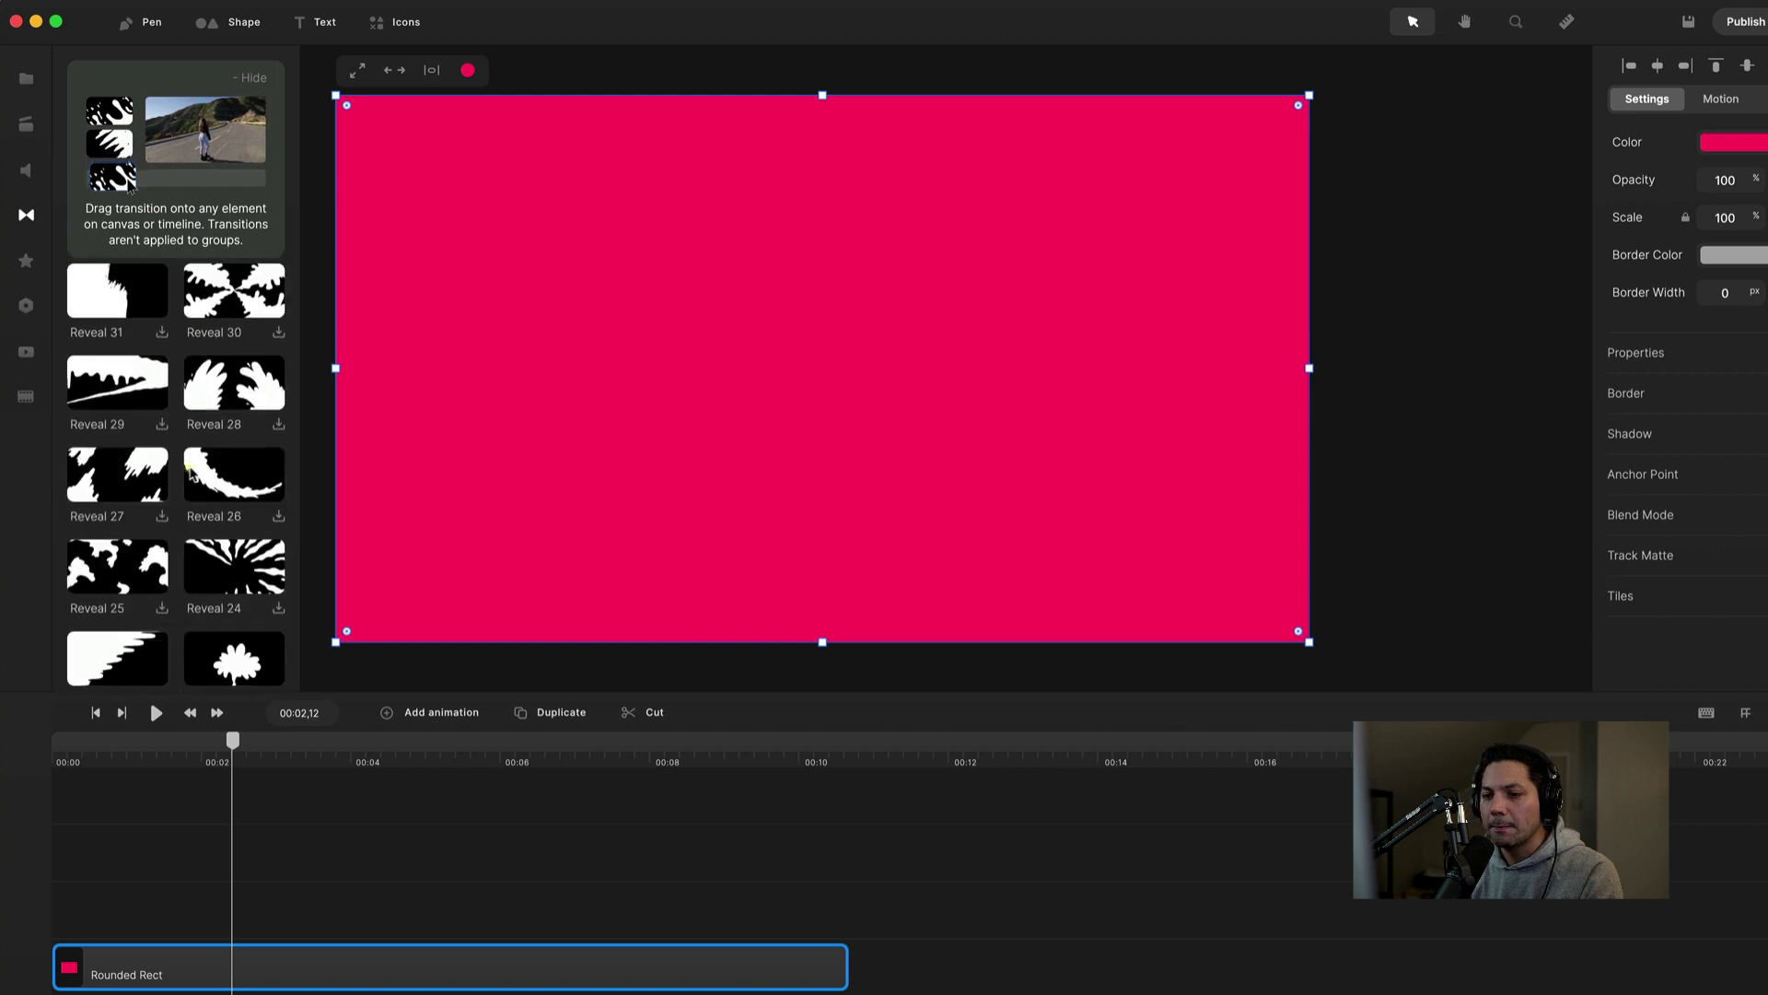
scroll(191, 474, "up", 3)
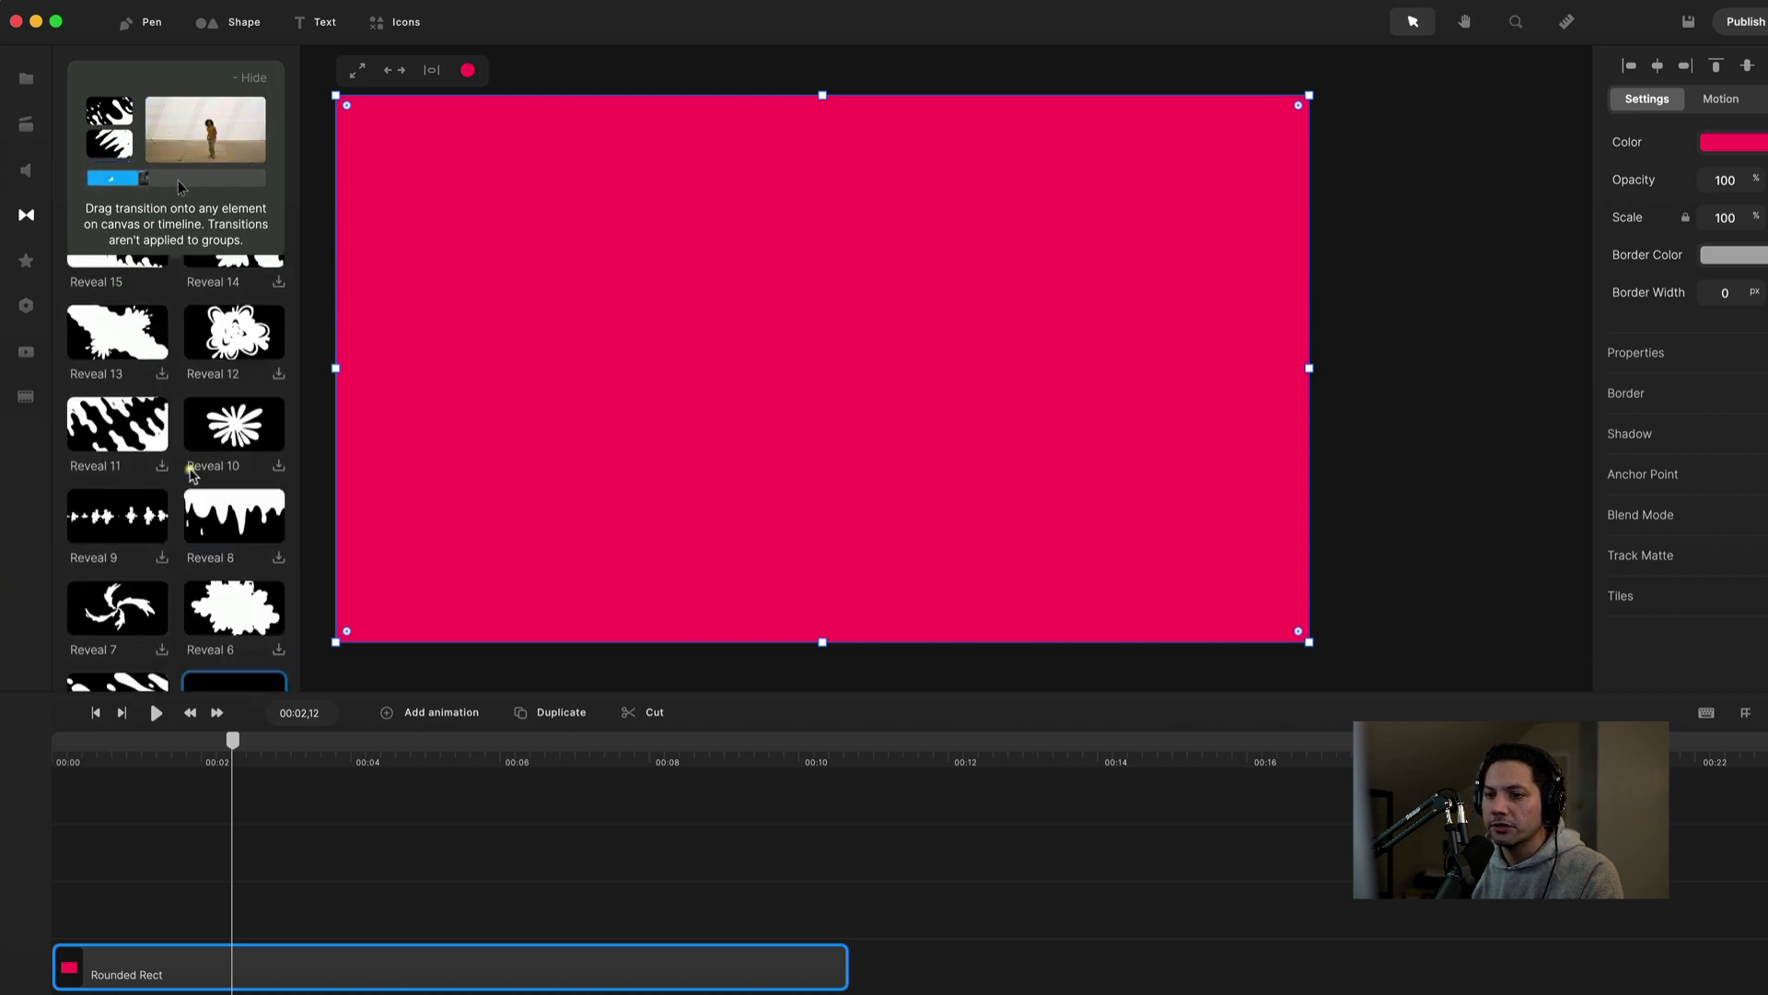
scroll(117, 428, "up", 2)
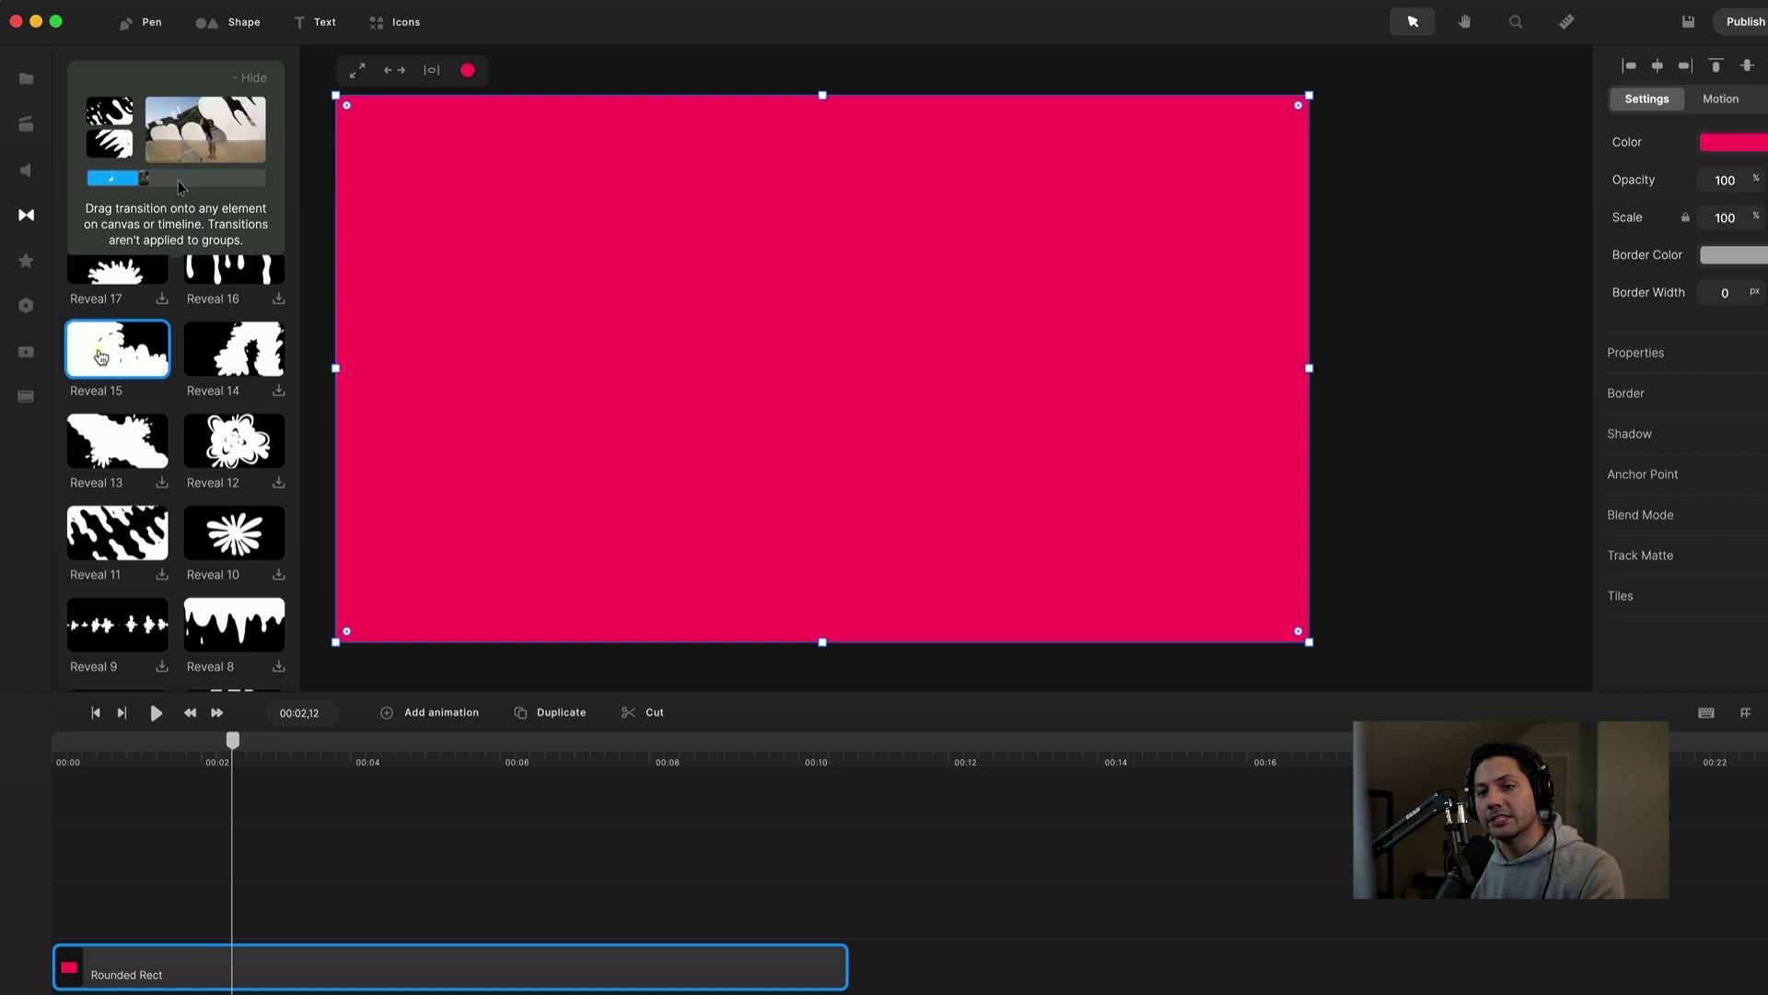
mouse_move(117, 343)
left_mouse_down()
mouse_move(384, 458)
mouse_move(699, 321)
left_mouse_up()
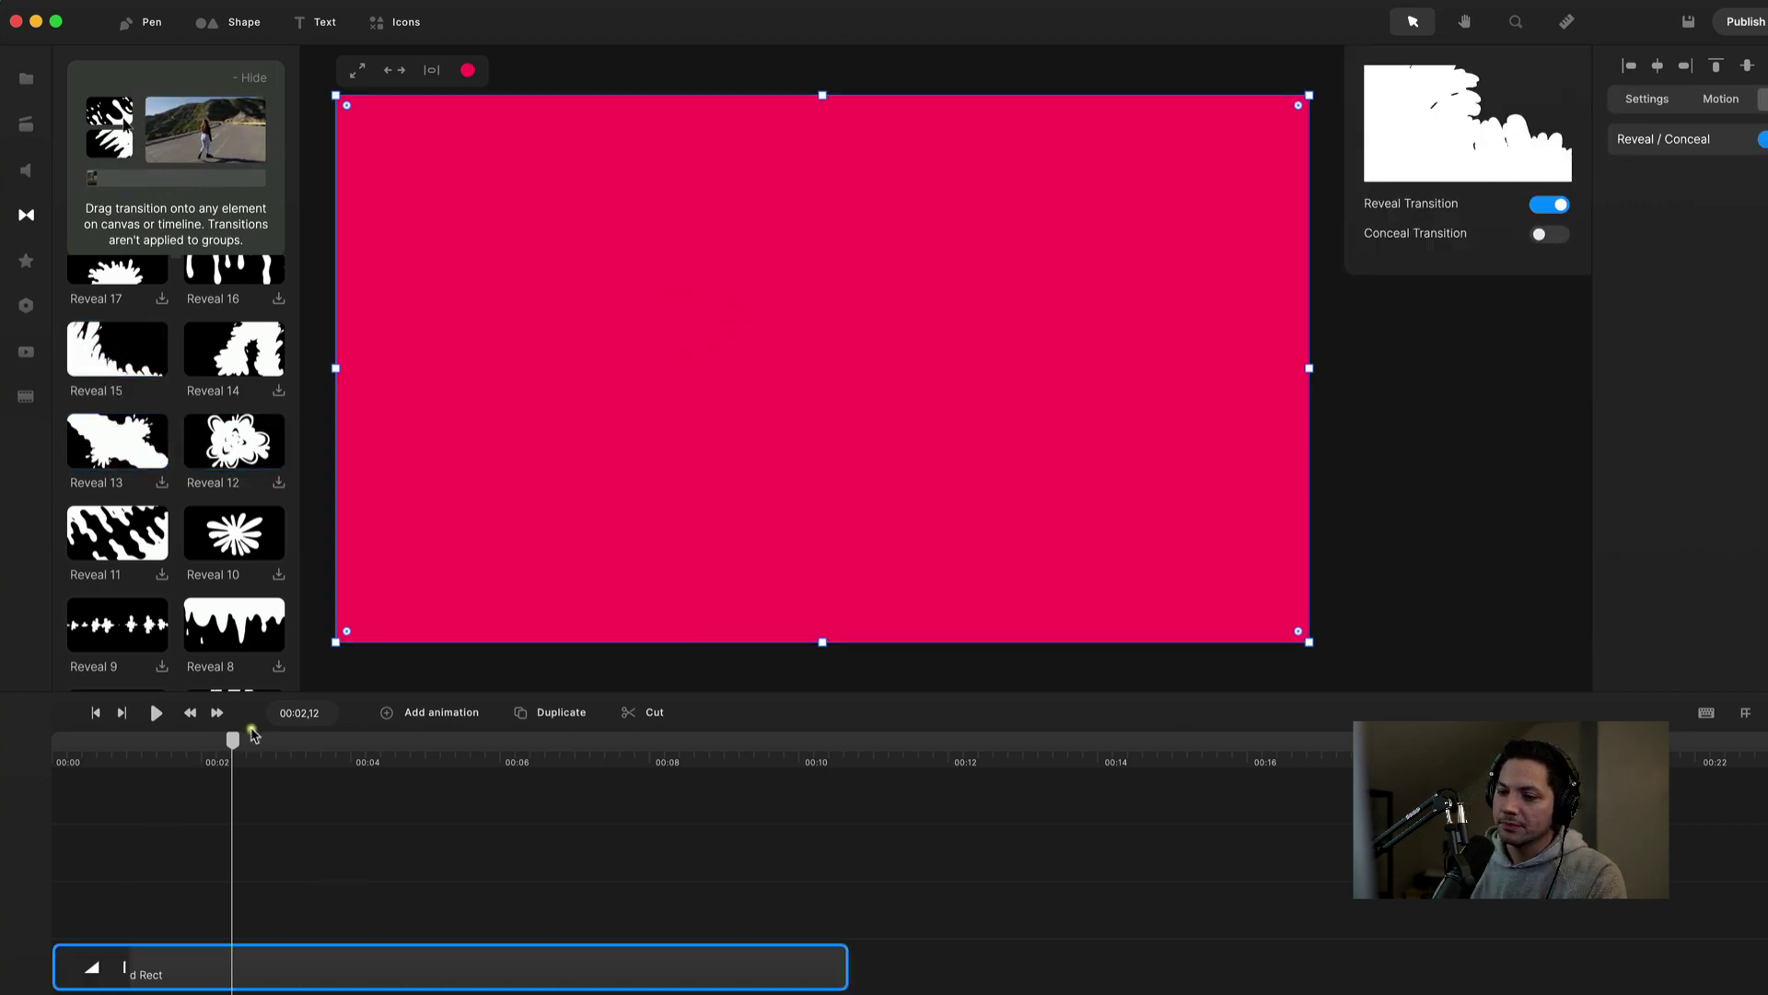
Play the rectangle's reveal transition from the start of the timeline.
left_click_drag(233, 740, 2, 780)
key("space")
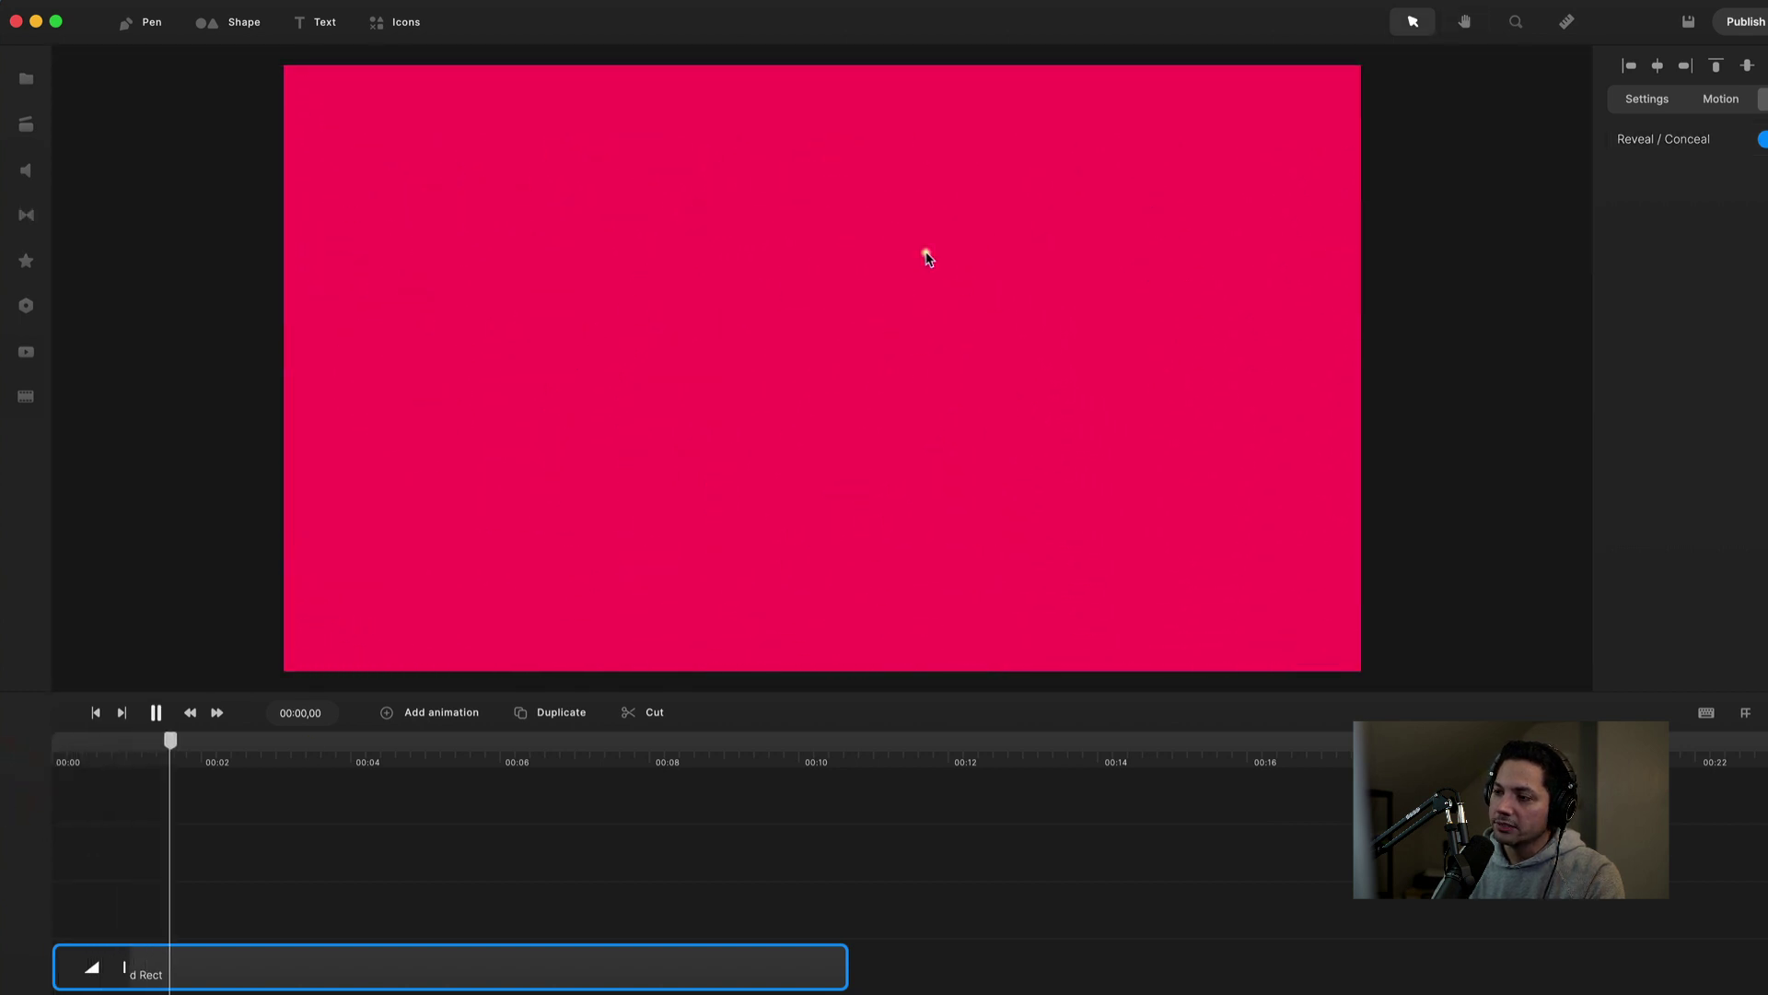
left_click(864, 268)
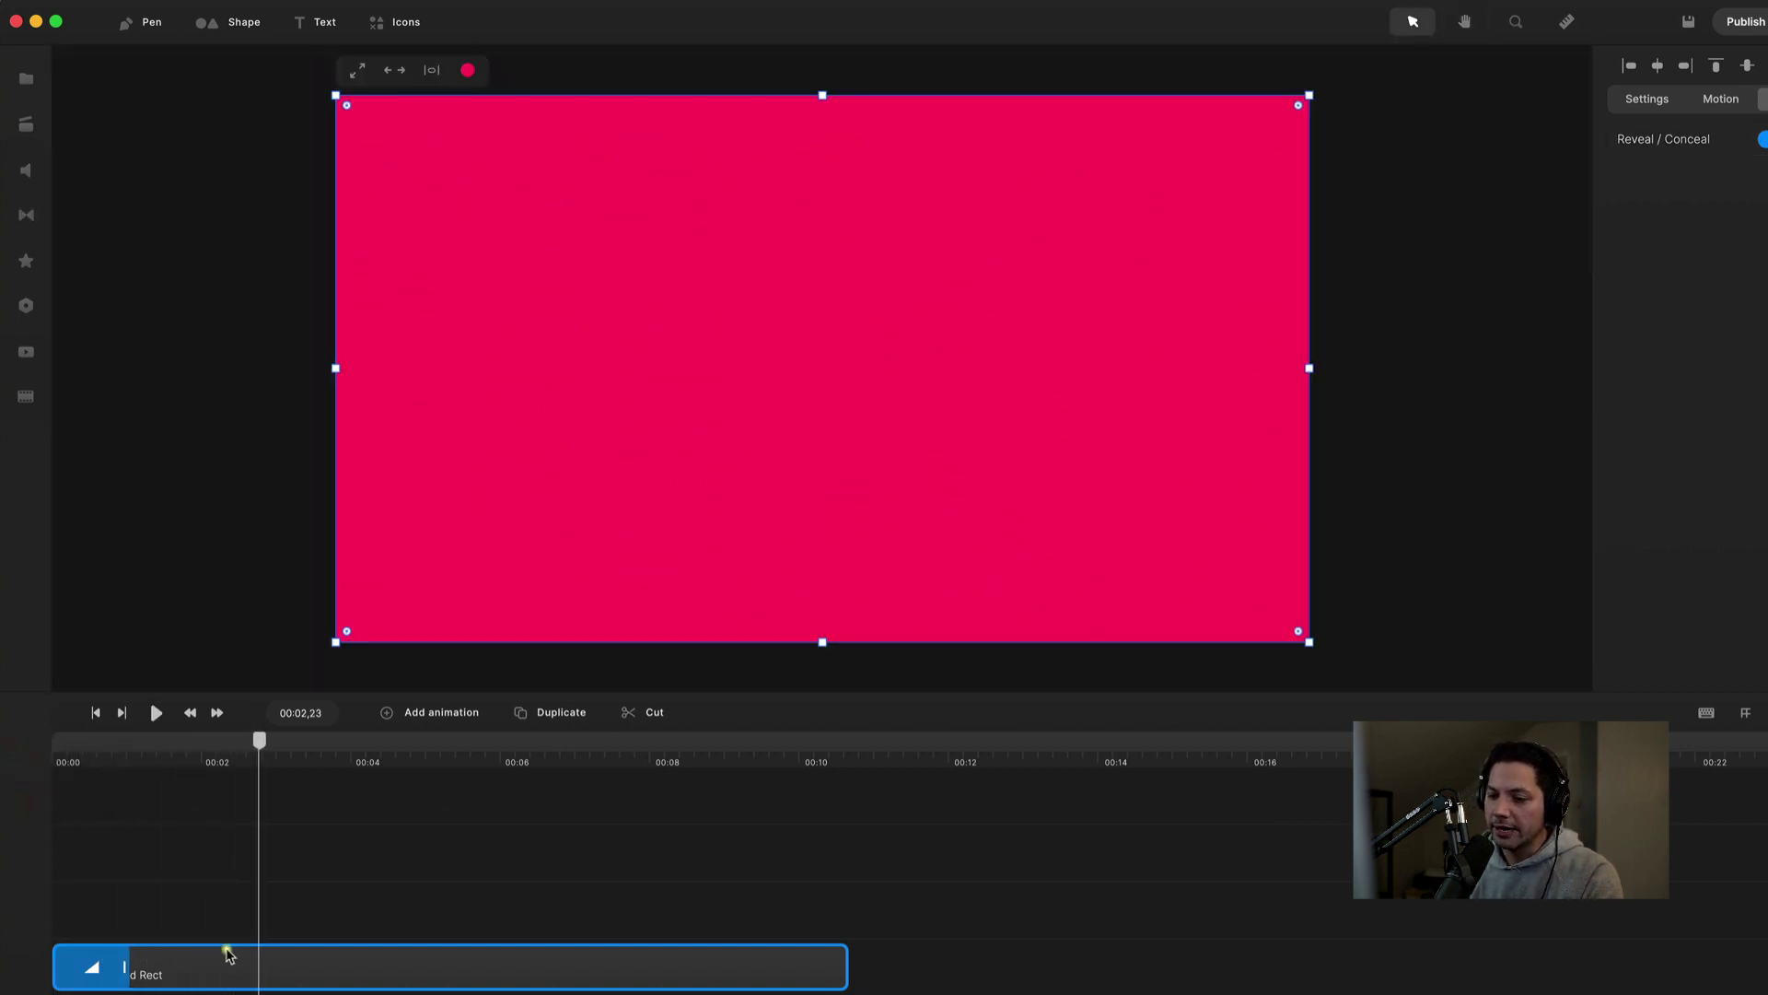
left_click(265, 910)
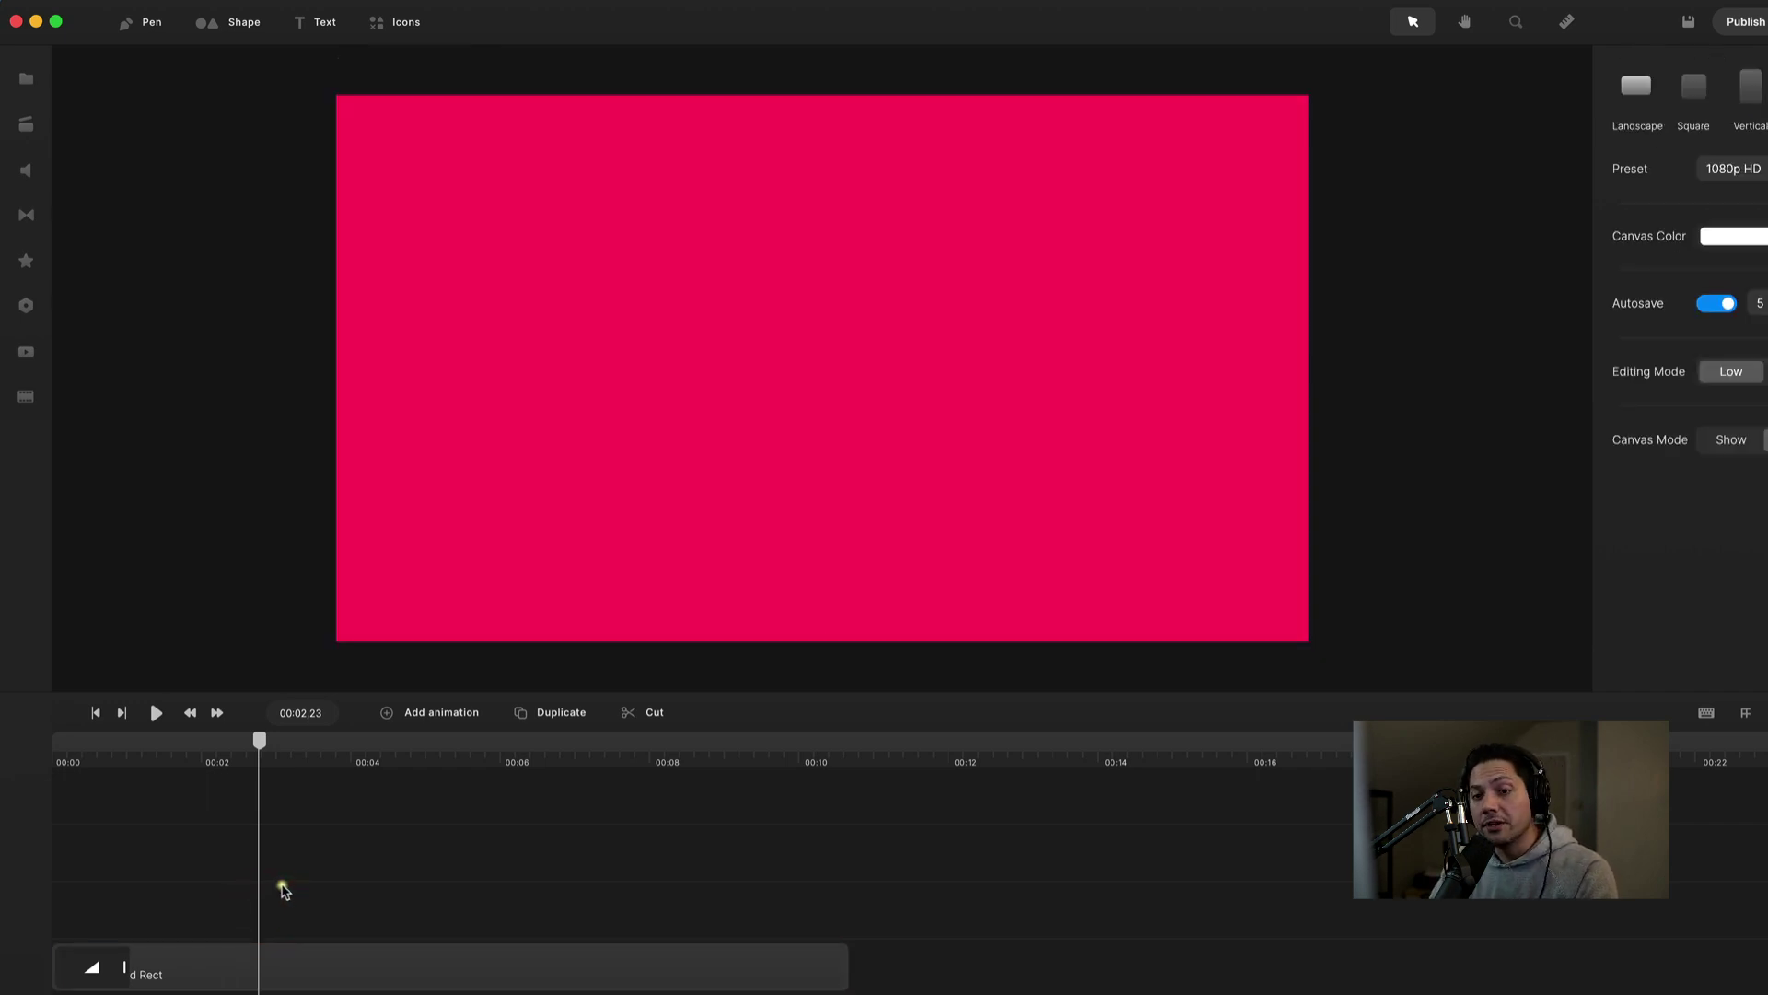
Add the note graphic from the Doodle Note media folder to the canvas at 00:00,18.
left_click(97, 742)
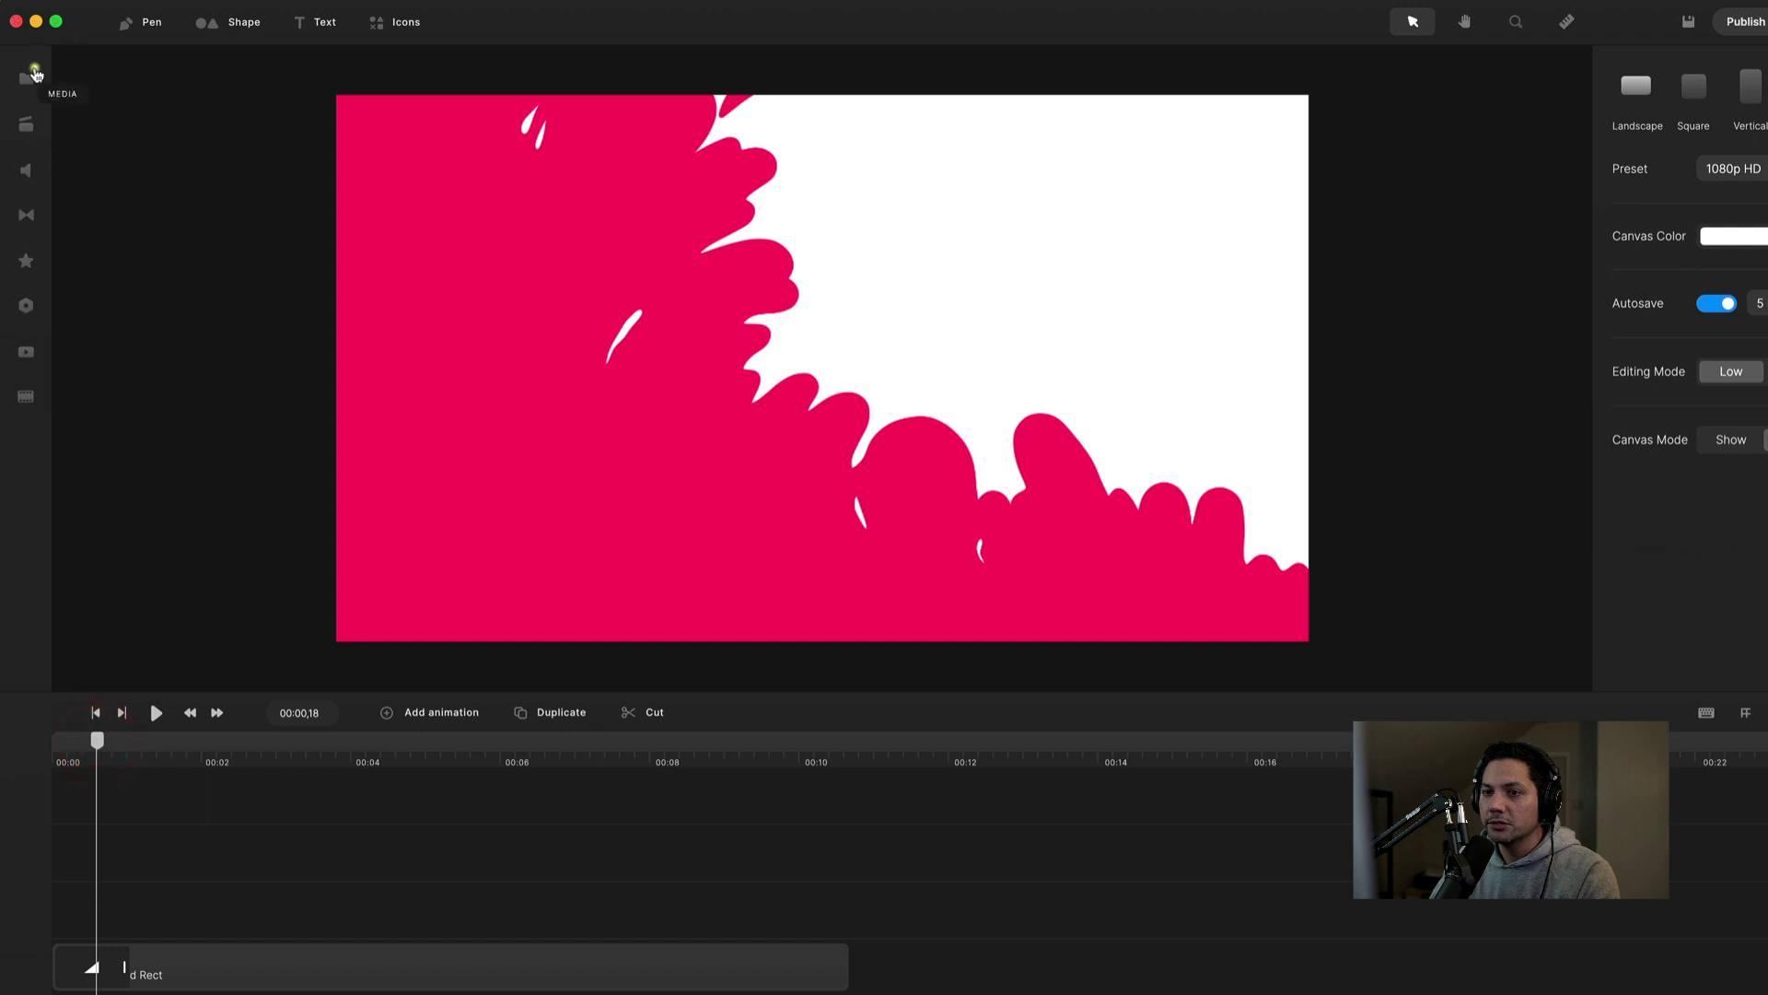
left_click(25, 78)
double_click(262, 158)
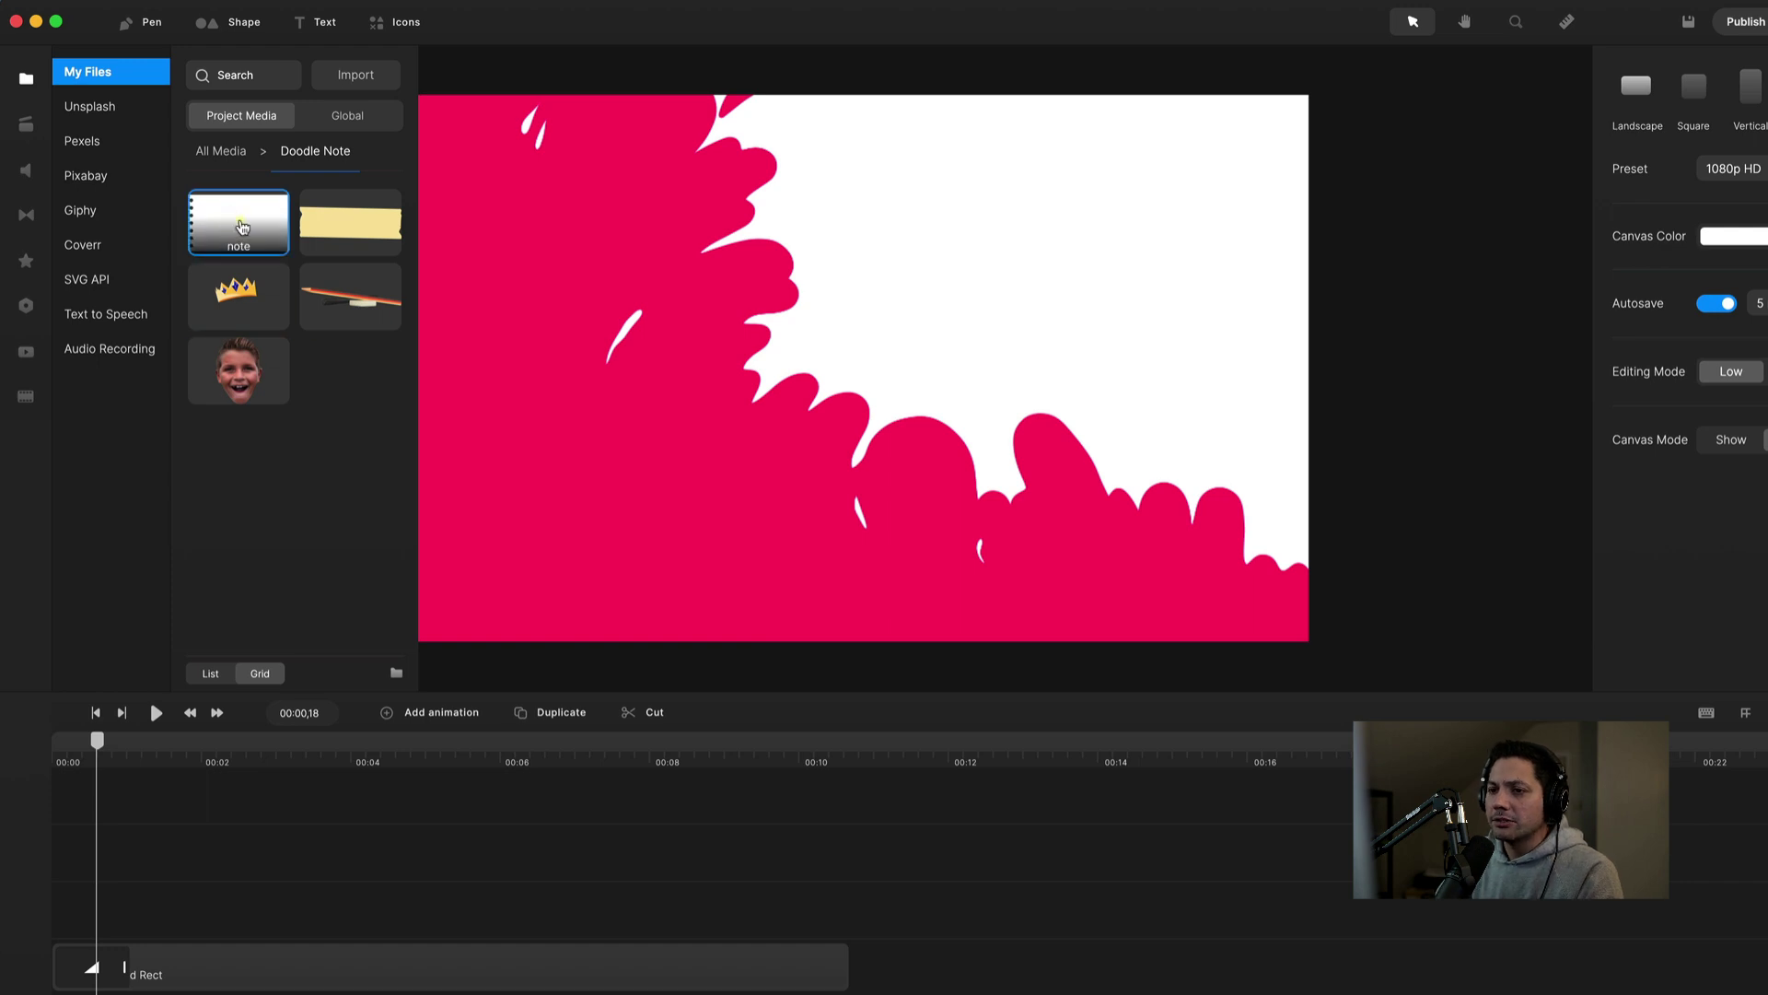
left_click_drag(235, 228, 759, 327)
left_click(25, 77)
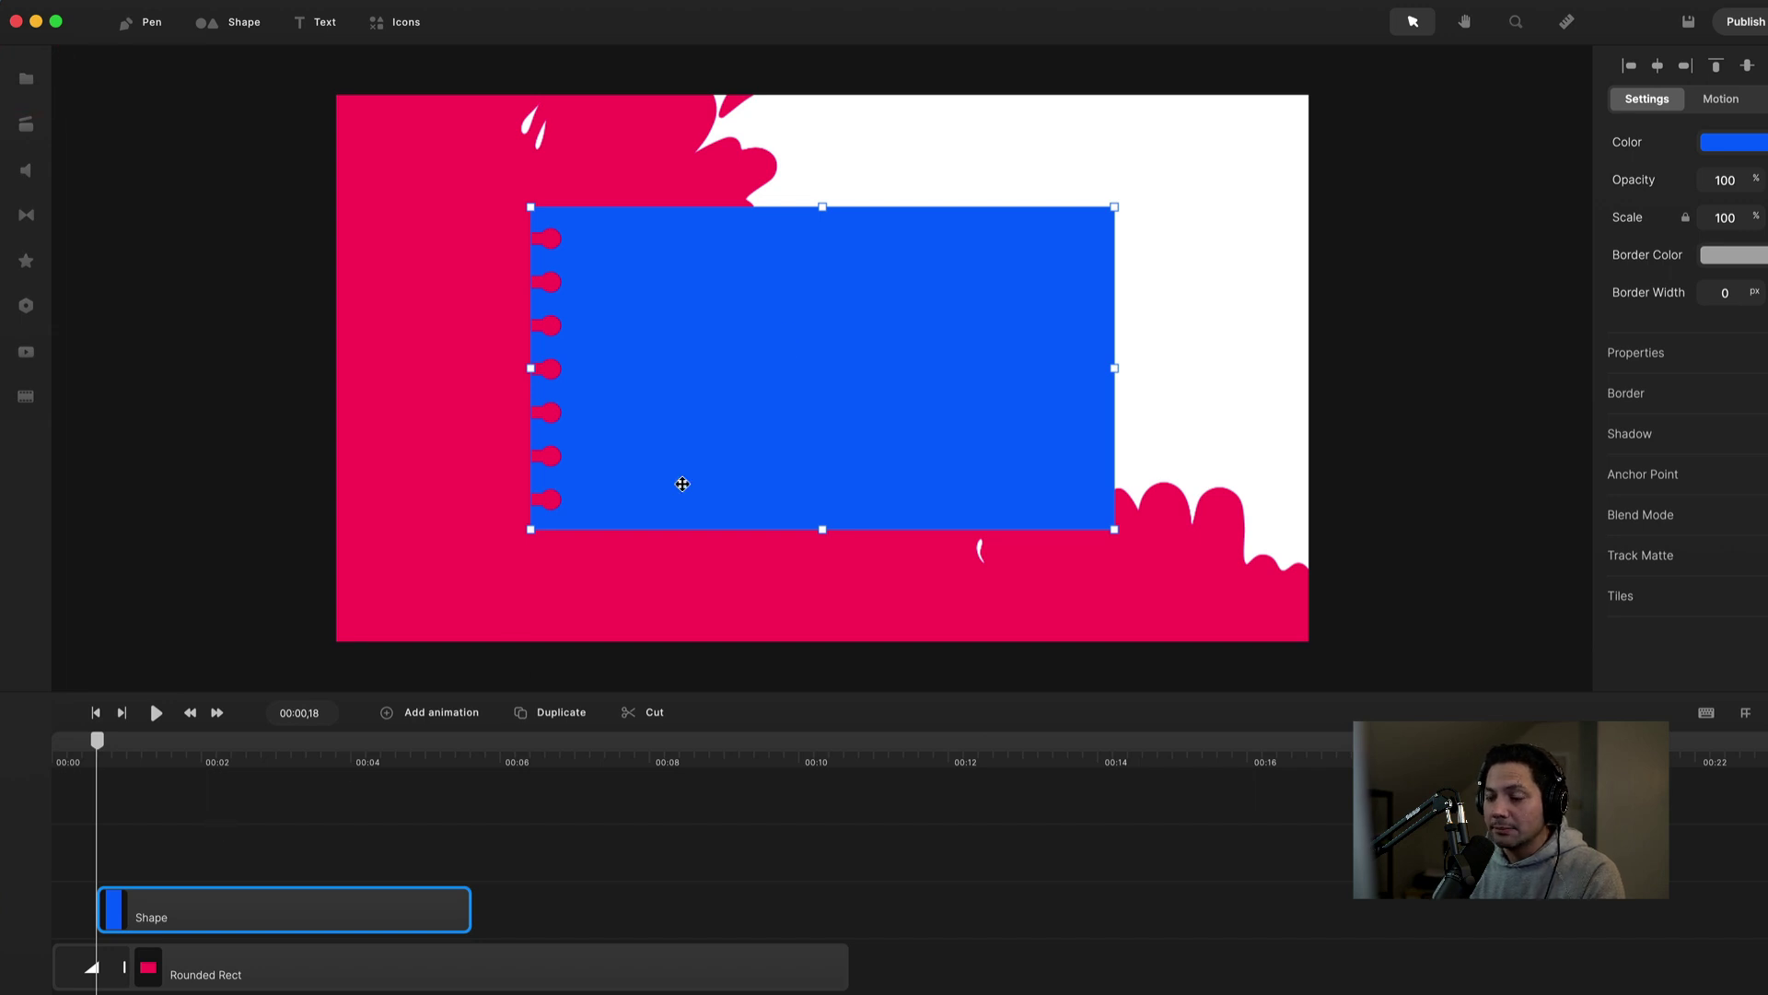
Start the note's Shape clip where the reveal transition ends and extend it to the end of the rectangle's clip.
left_click(237, 913)
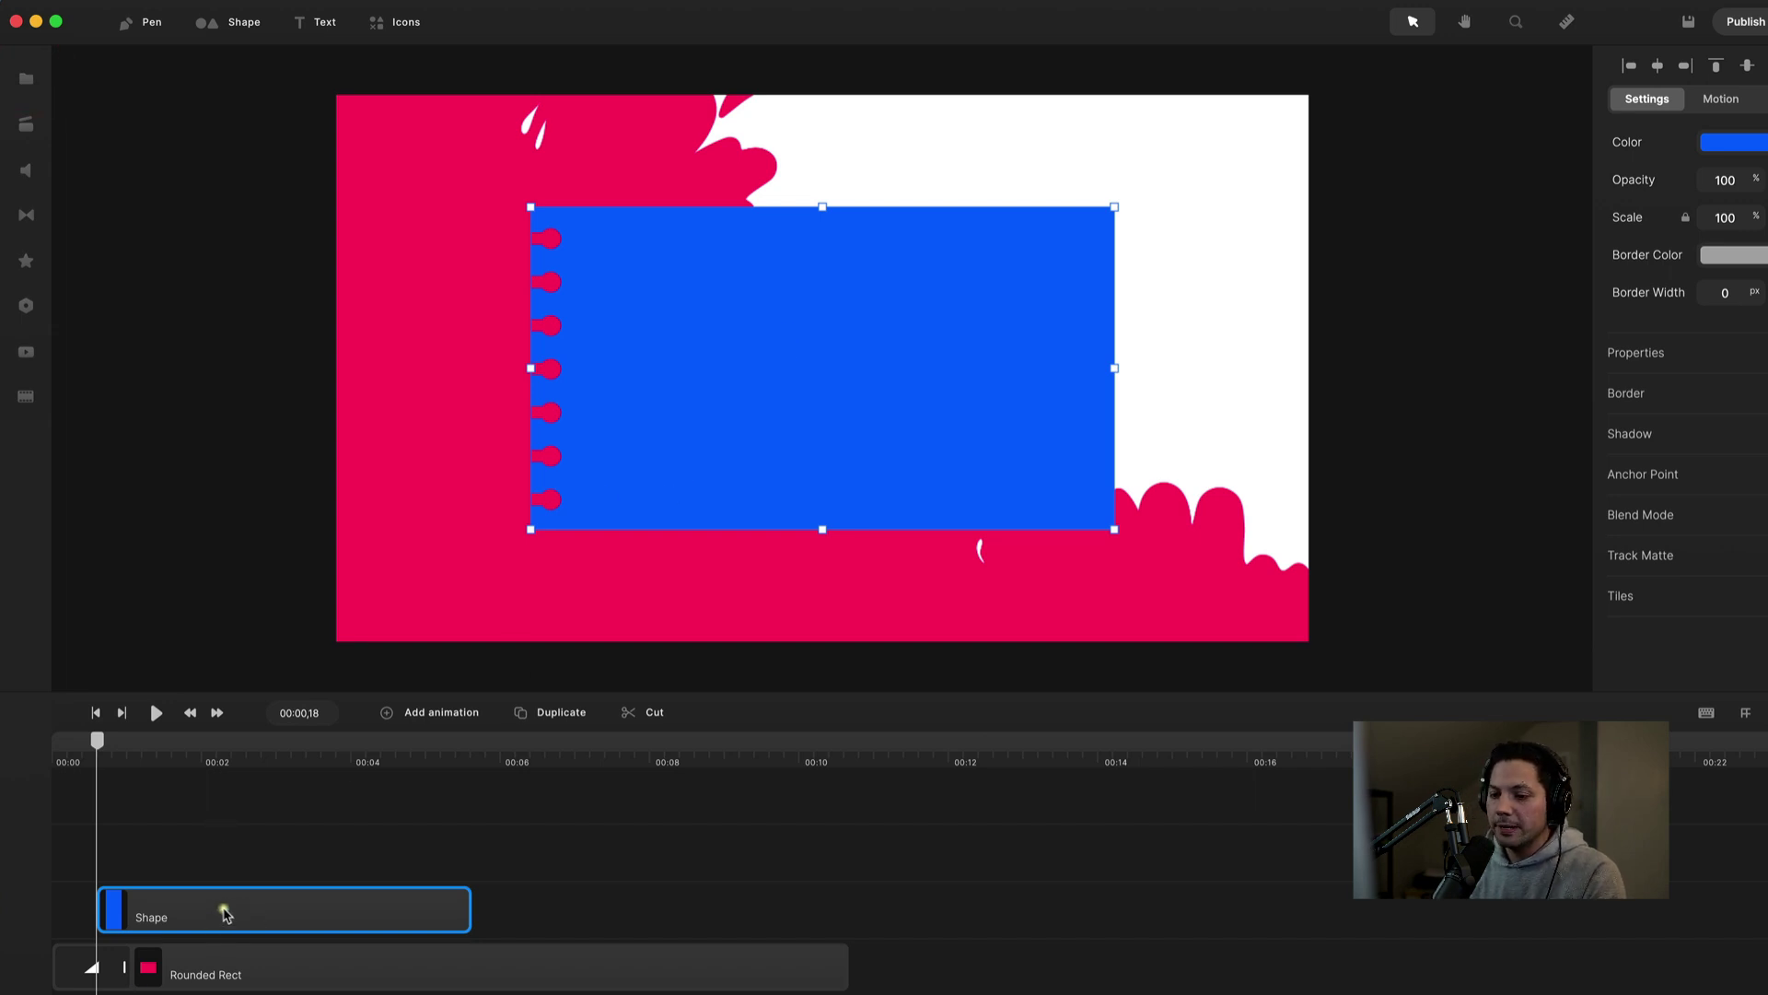
left_click_drag(226, 913, 241, 912)
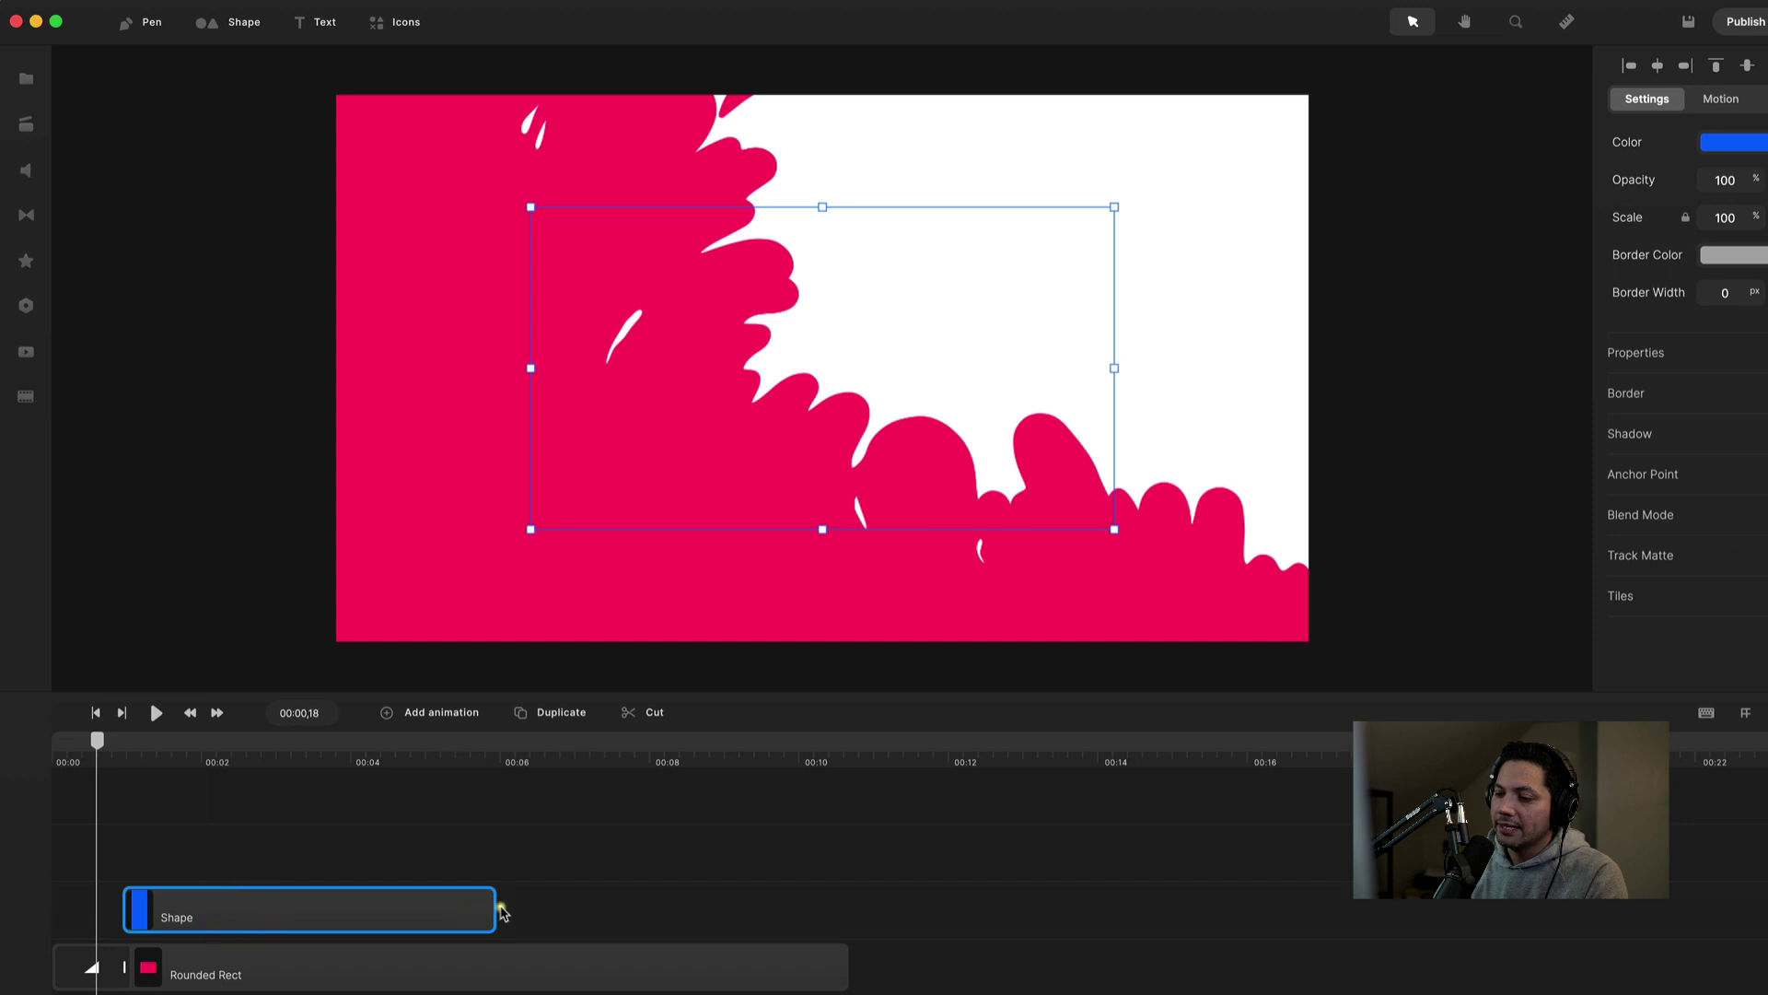
left_click_drag(495, 907, 846, 910)
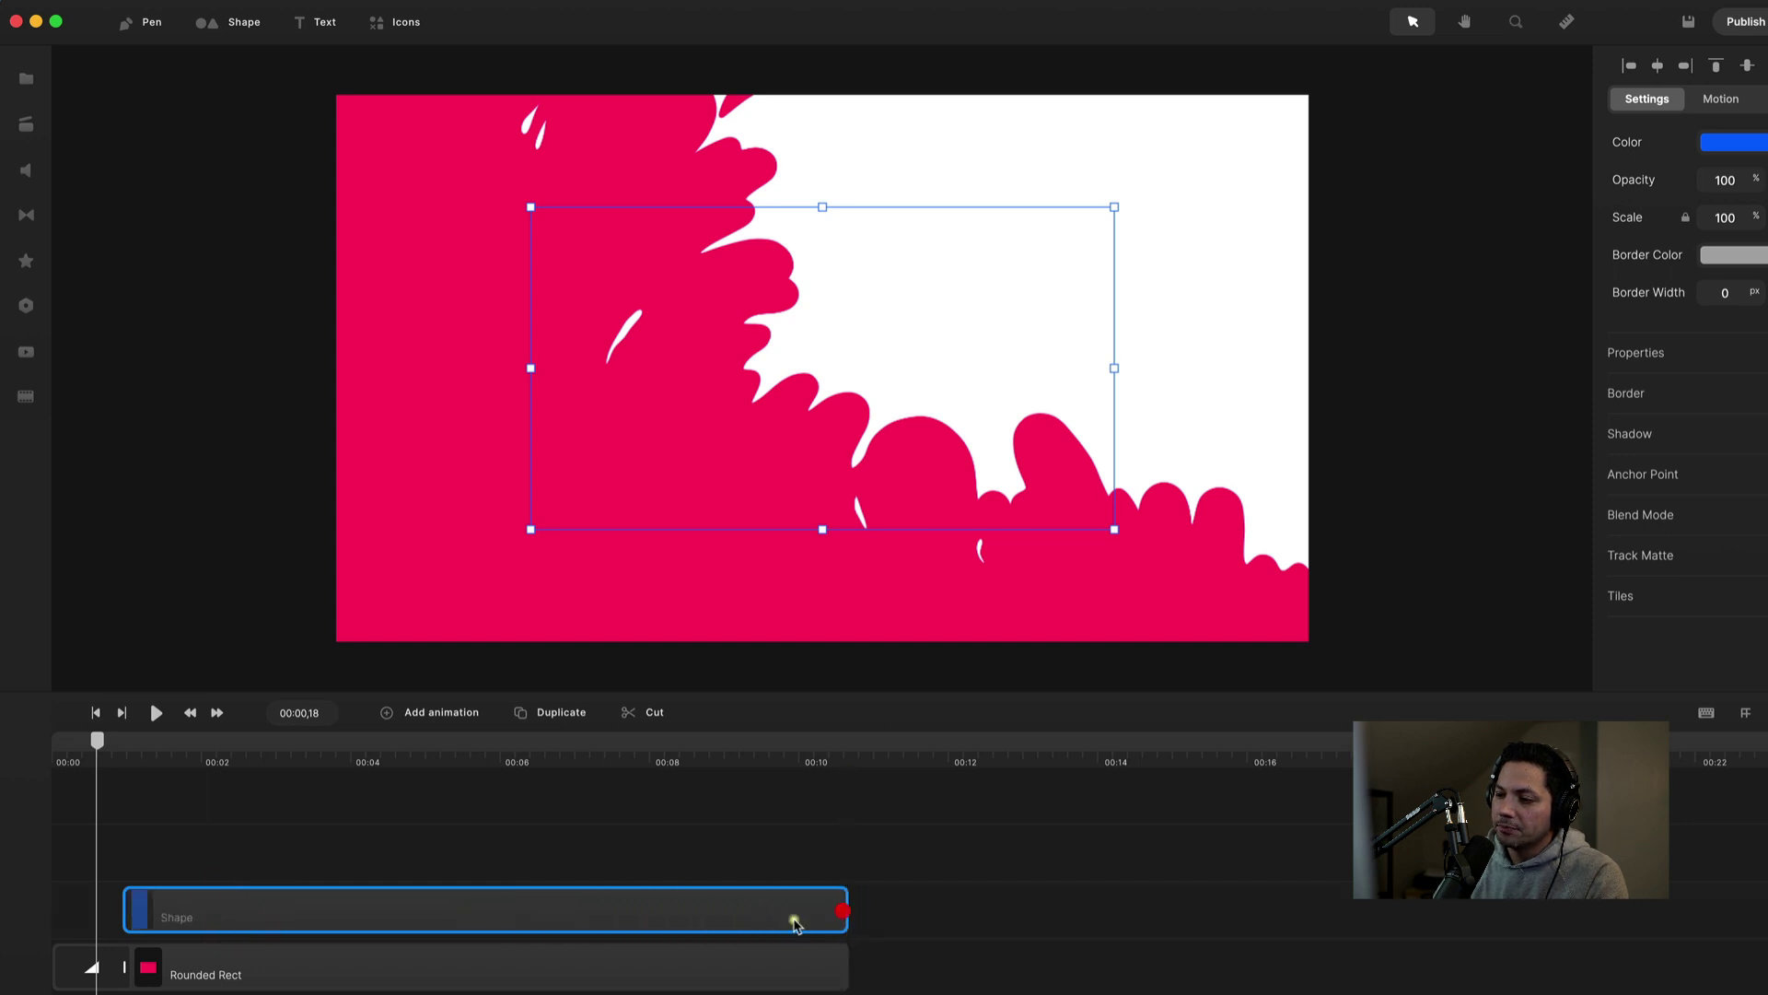
Change the note shape's fill color to white, ffffff.
left_click(413, 769)
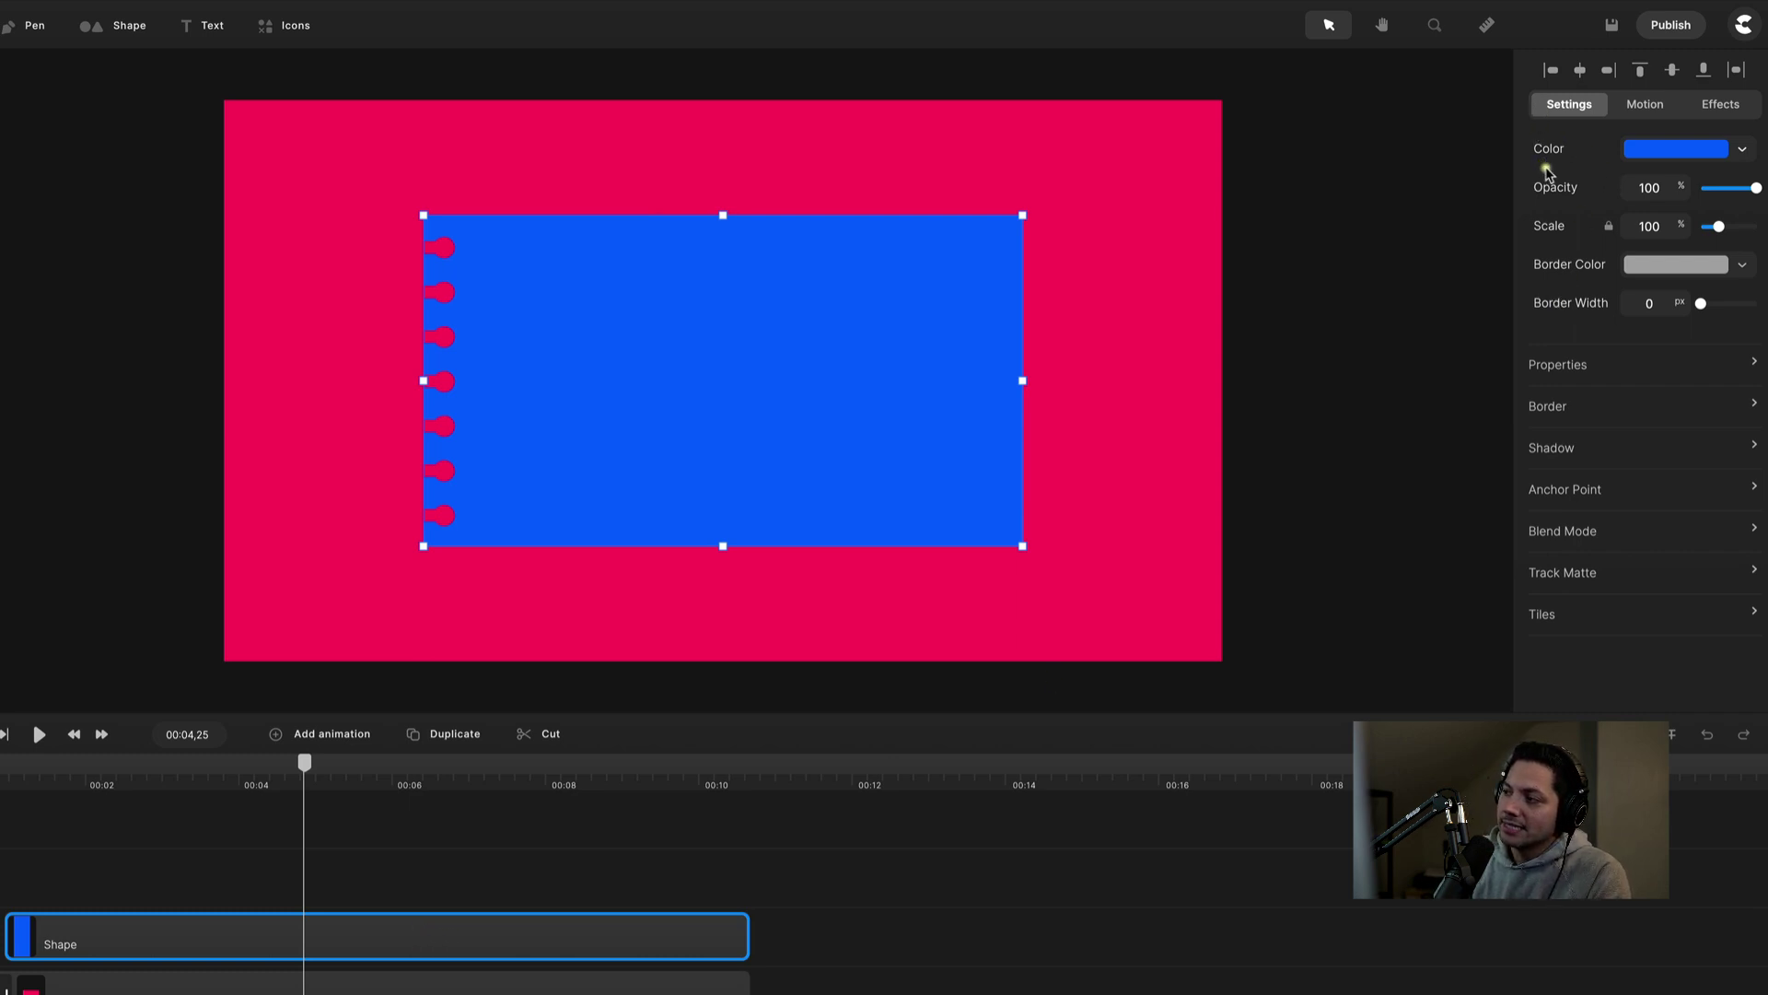
left_click(1669, 150)
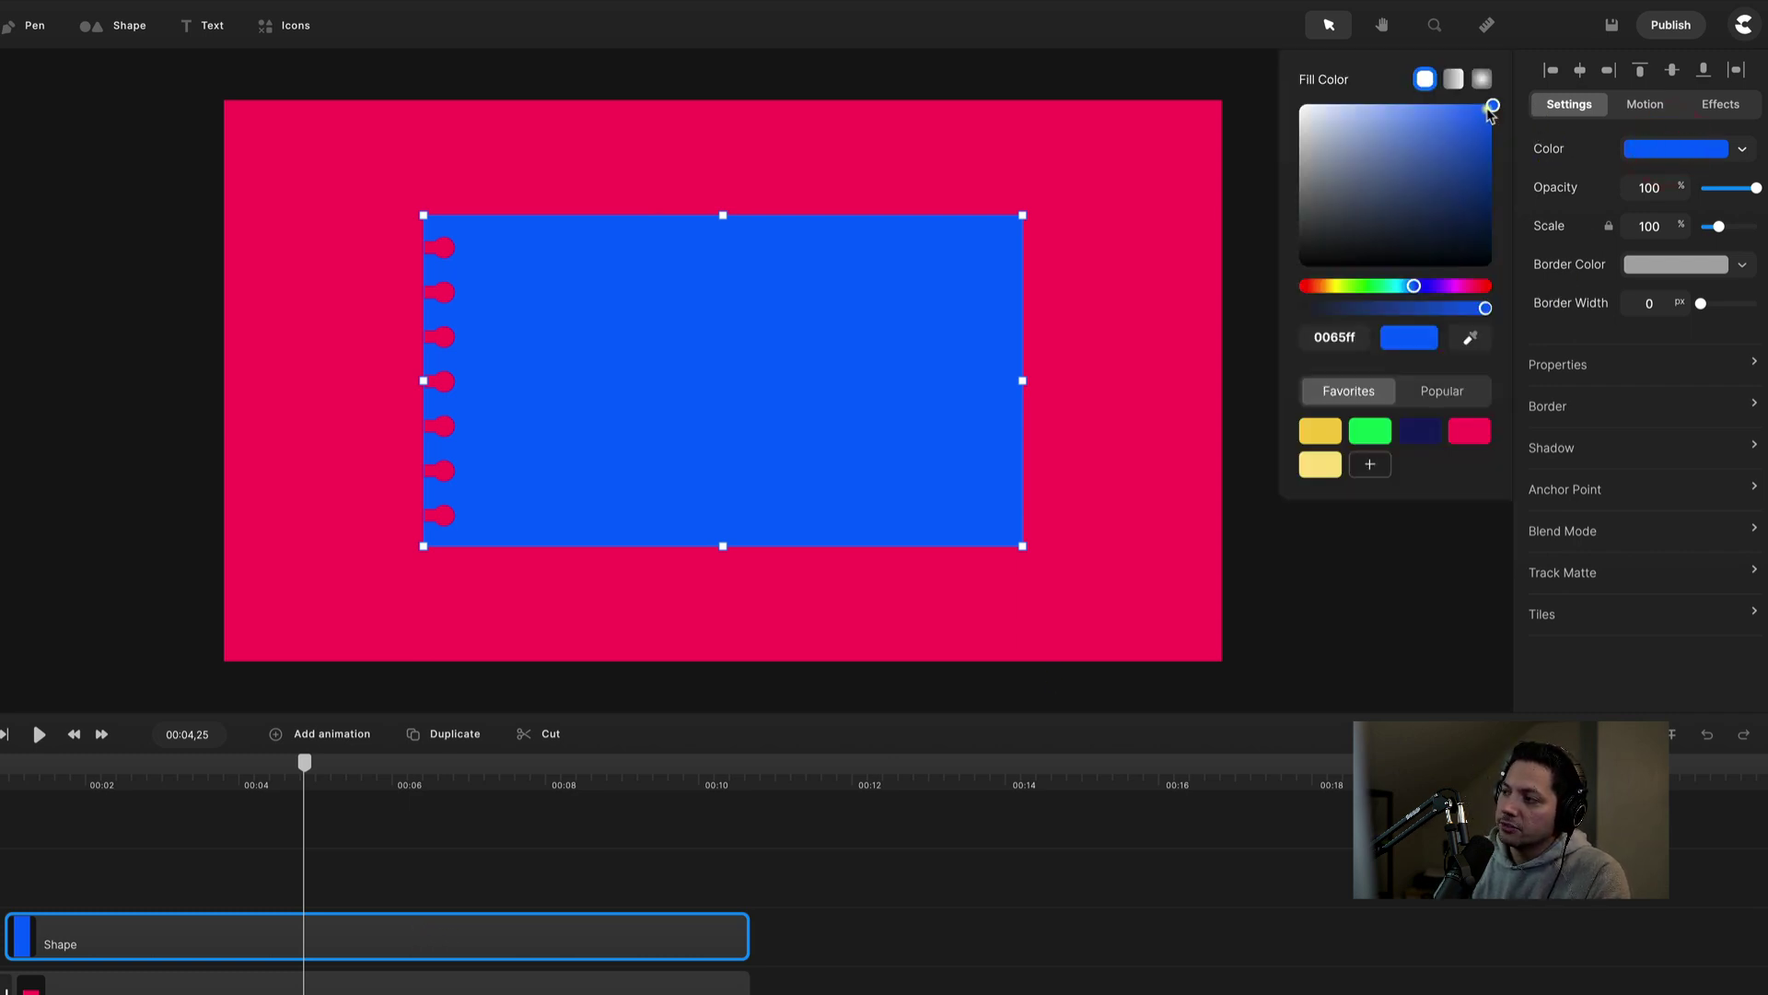
left_click_drag(1490, 109, 1239, 79)
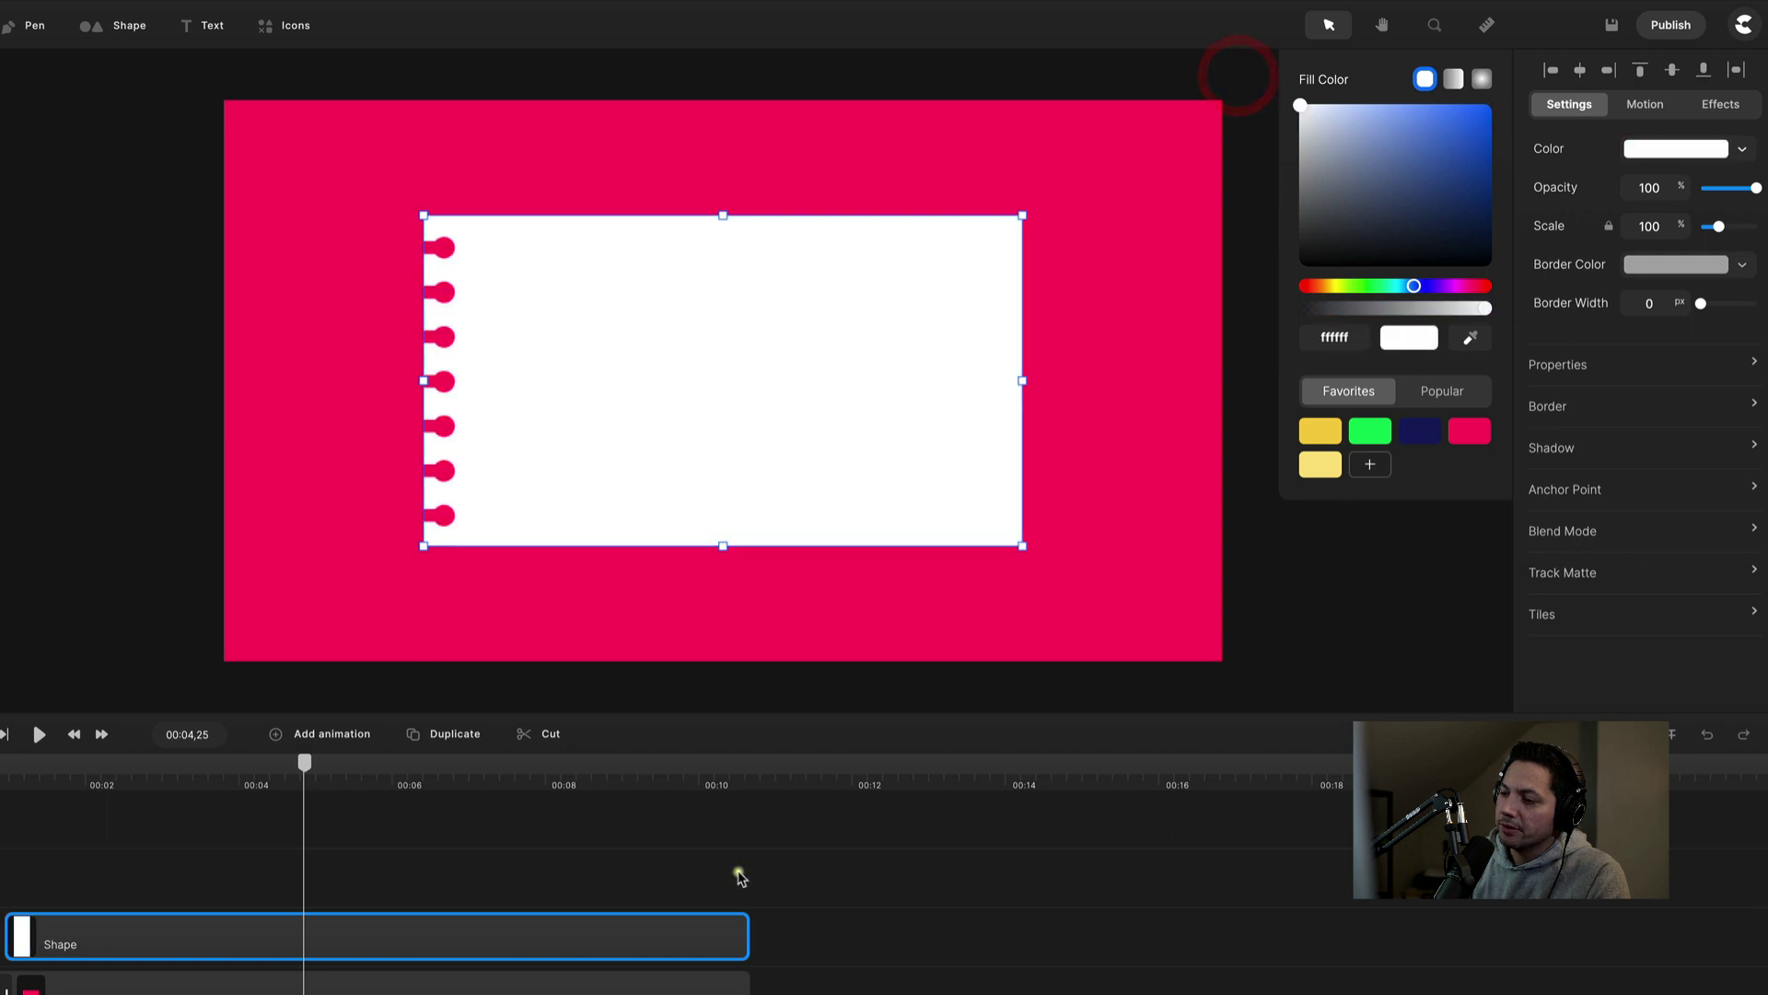
left_click(592, 886)
Add the tape graphic from the Doodle Note media folder to the canvas and move it over the note's upper edge.
left_click(304, 764)
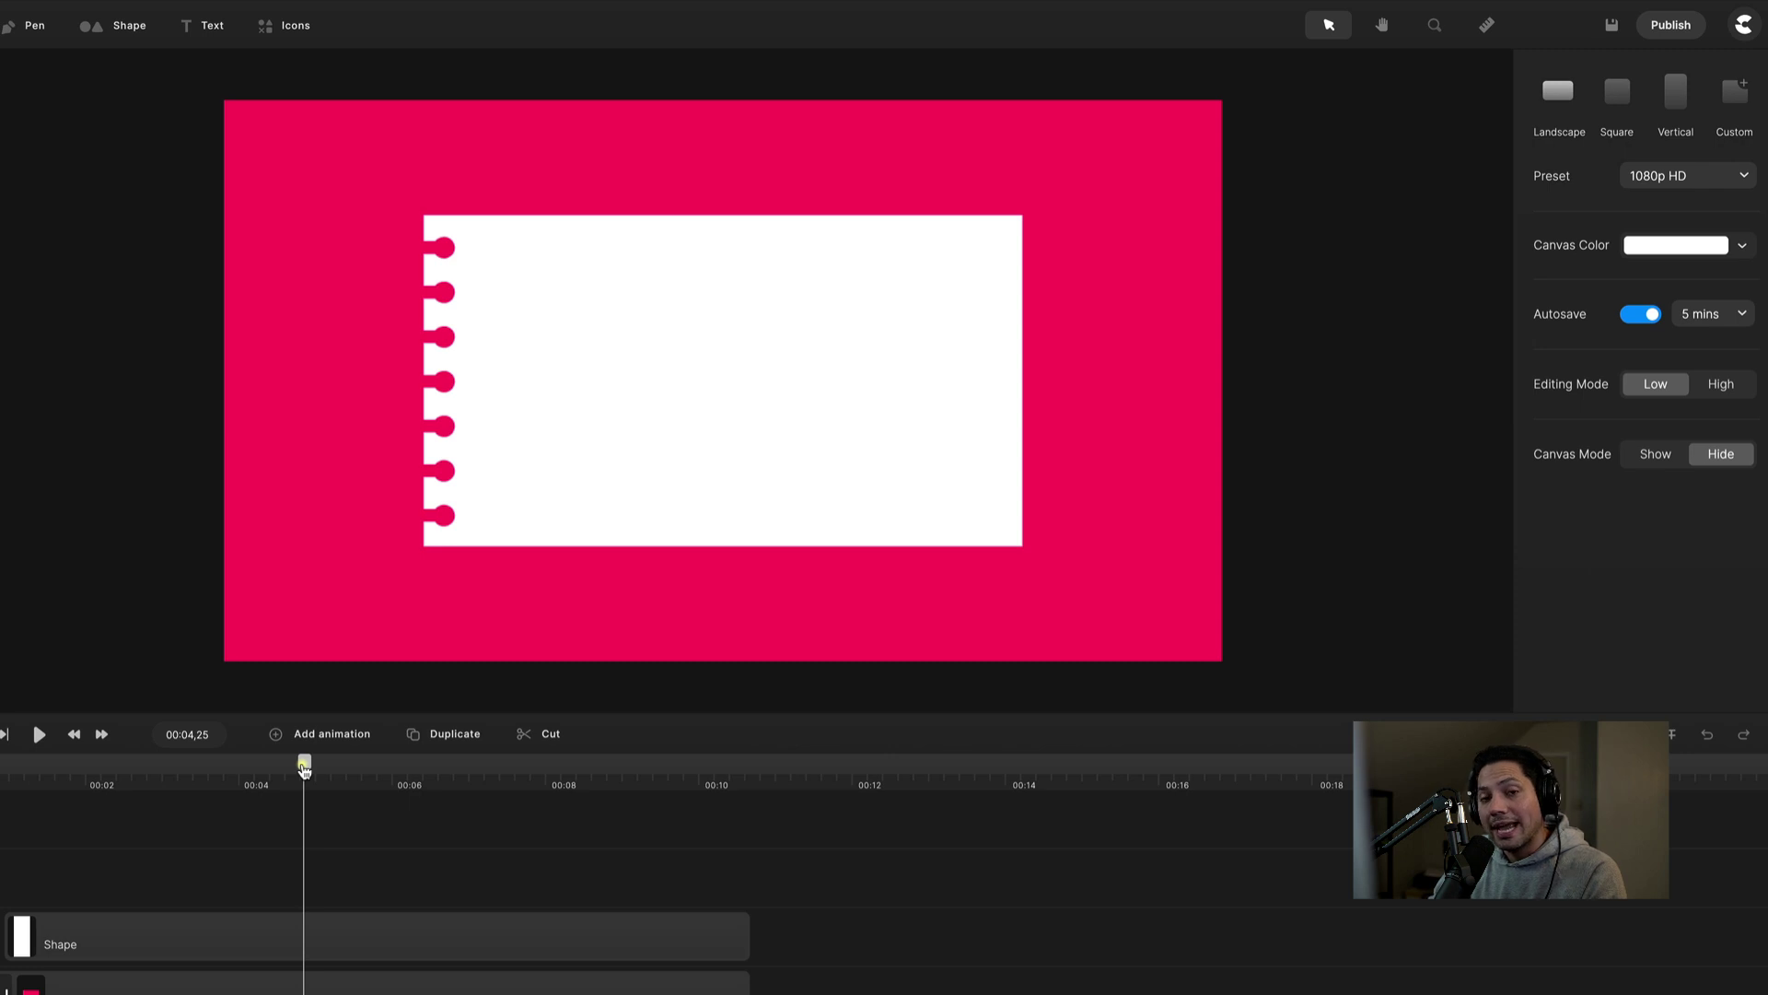
left_click(645, 179)
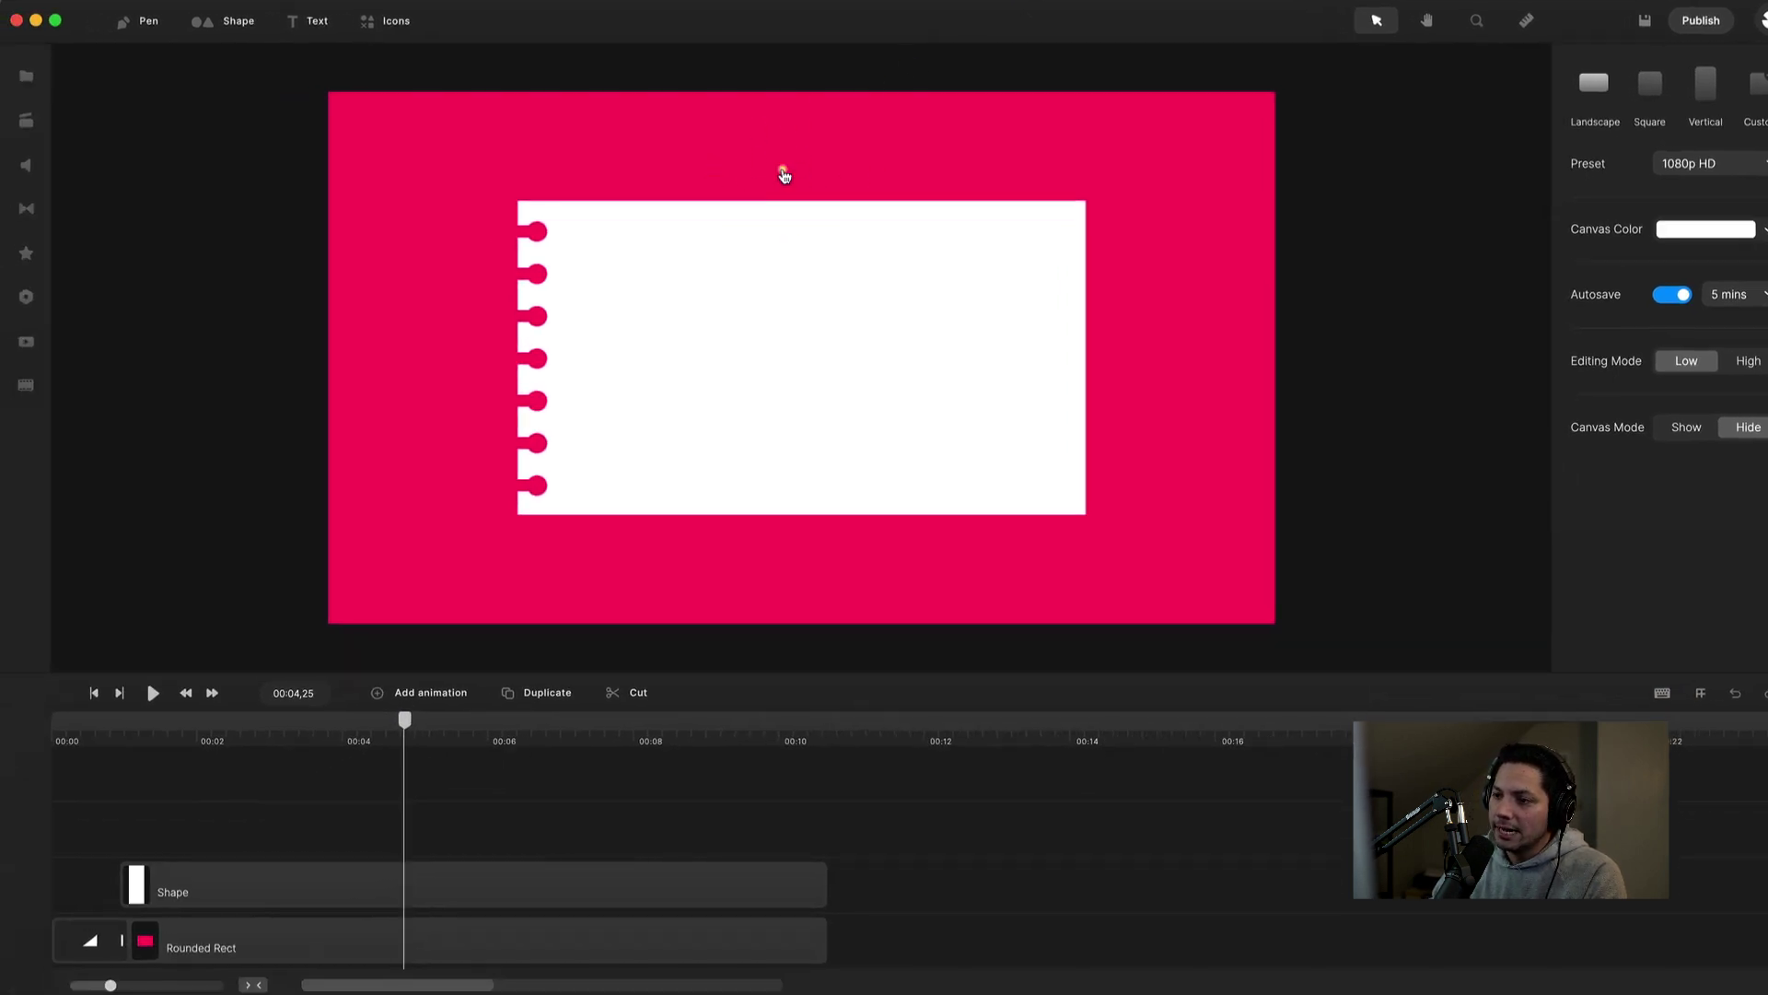
left_click(20, 74)
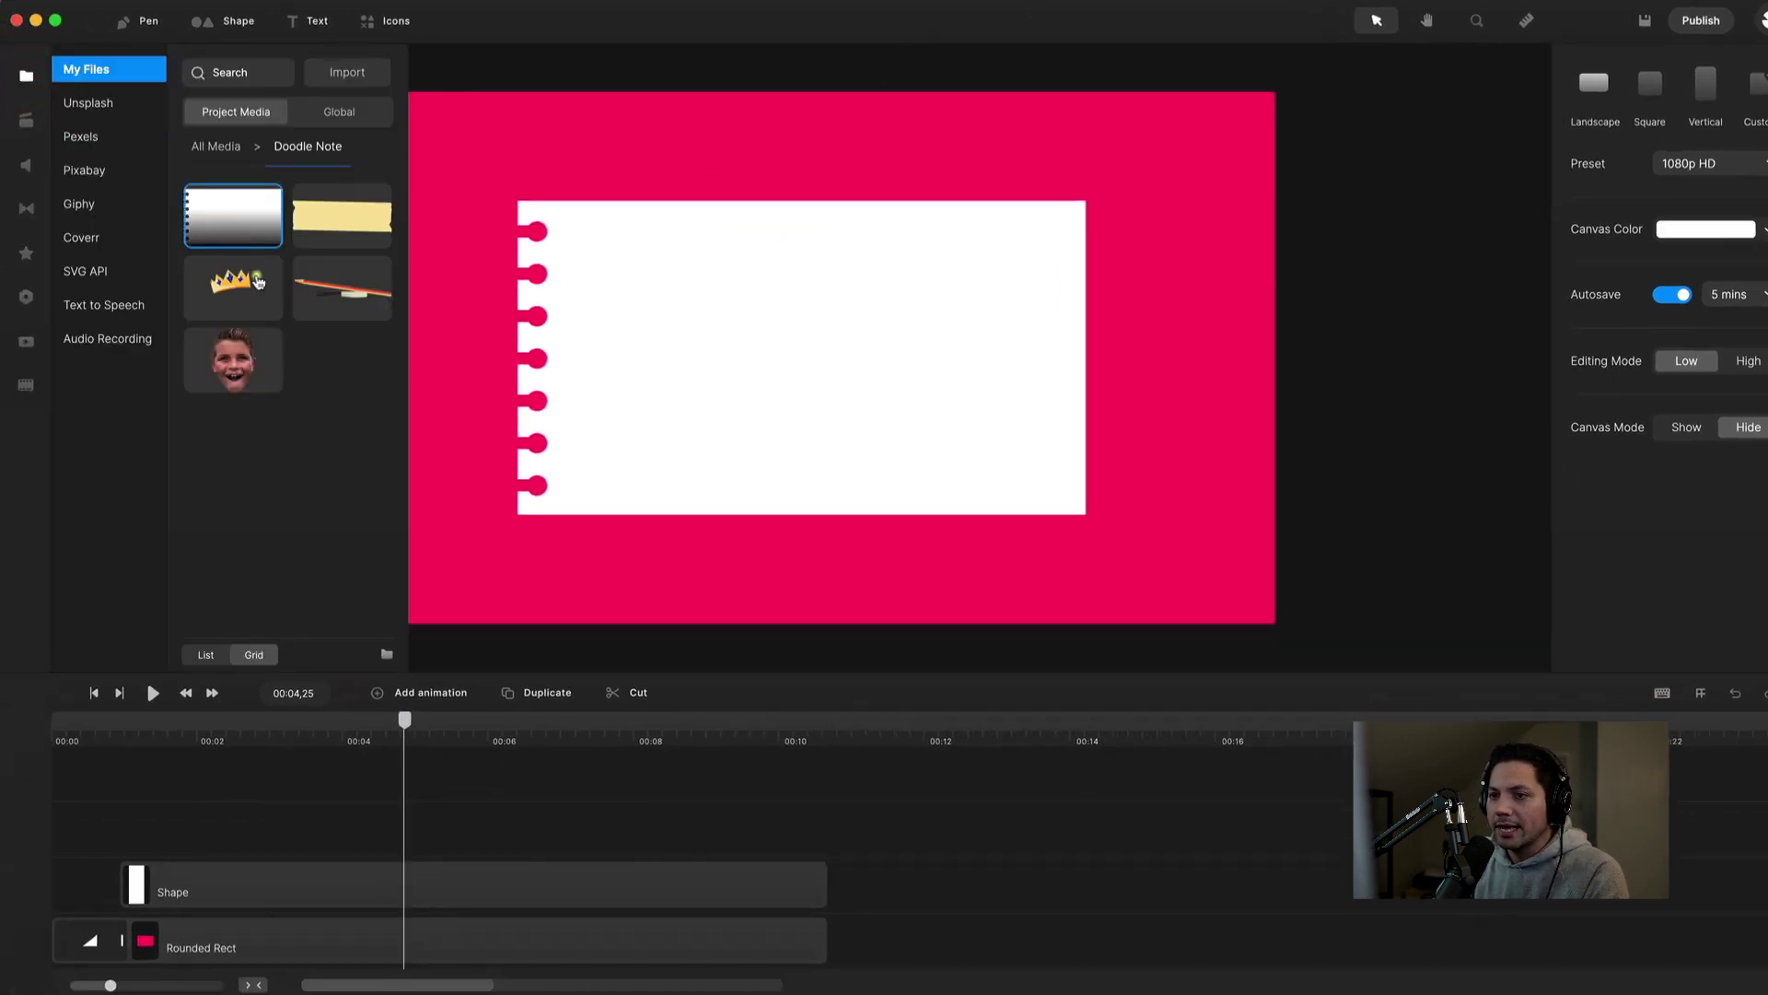
left_click_drag(335, 218, 770, 218)
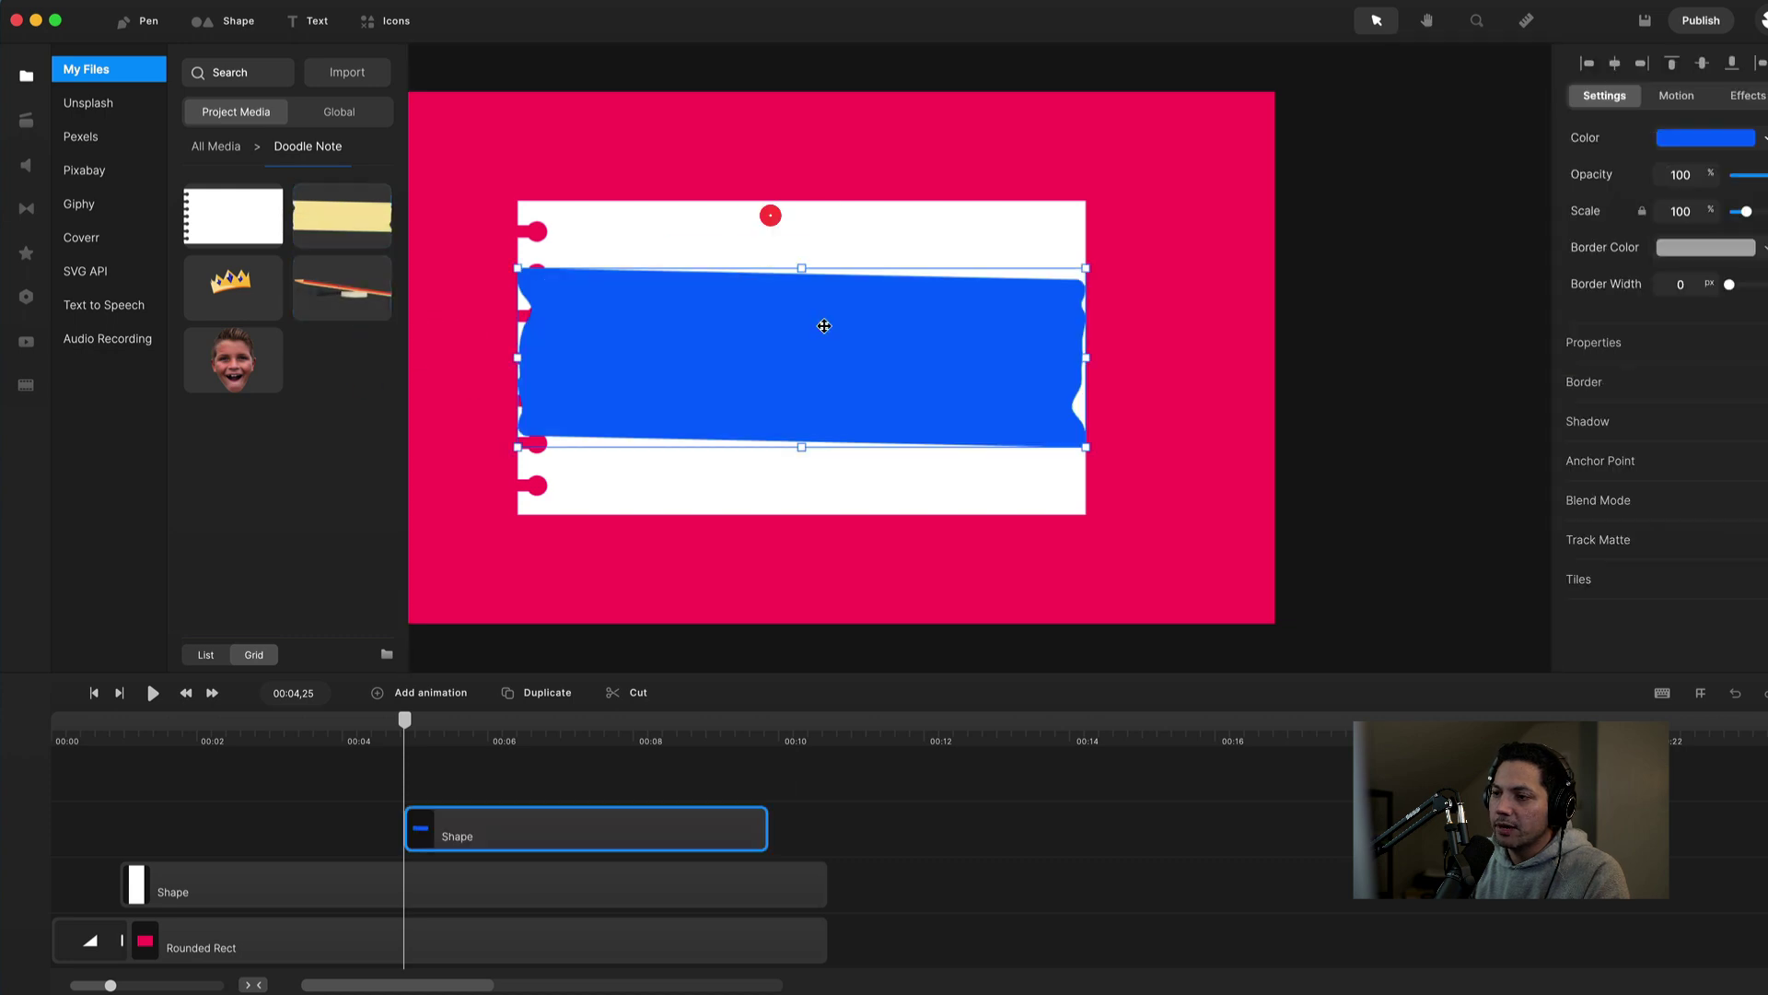
left_click(21, 72)
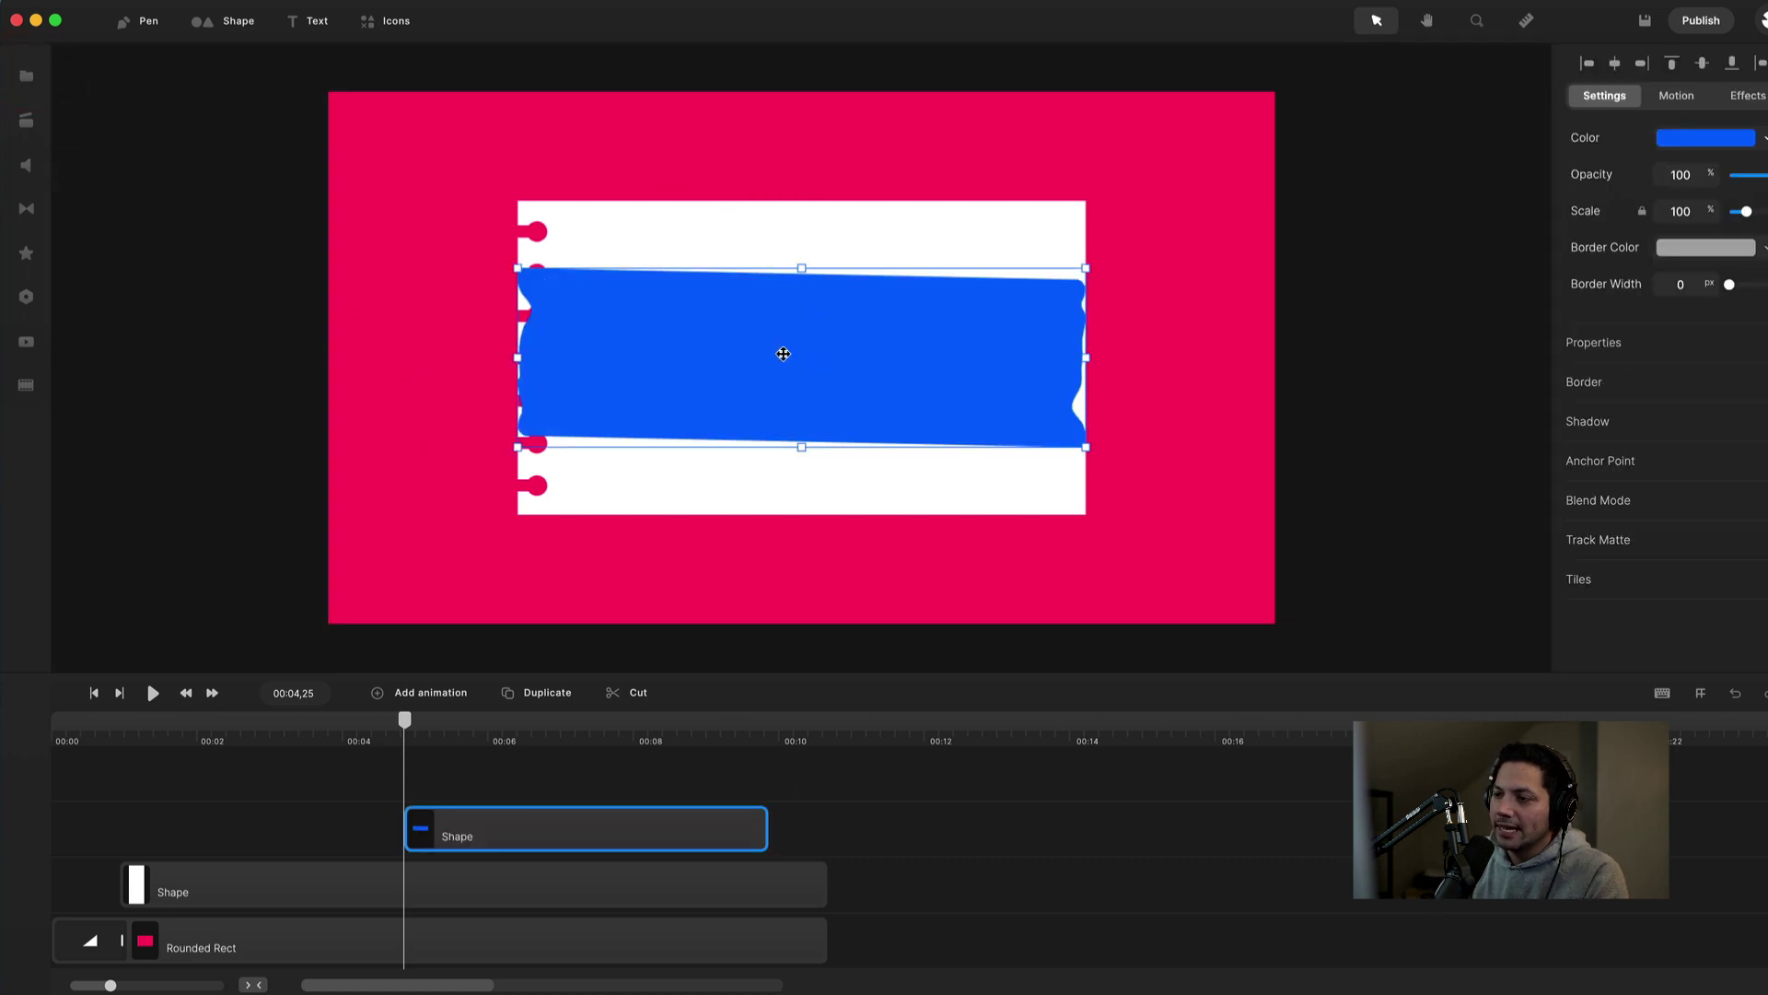
left_click_drag(790, 380, 788, 252)
Align the start of the tape's clip with the note's clip and extend it to the same end.
left_click_drag(560, 827, 296, 835)
left_click_drag(482, 820, 824, 820)
left_click(642, 825)
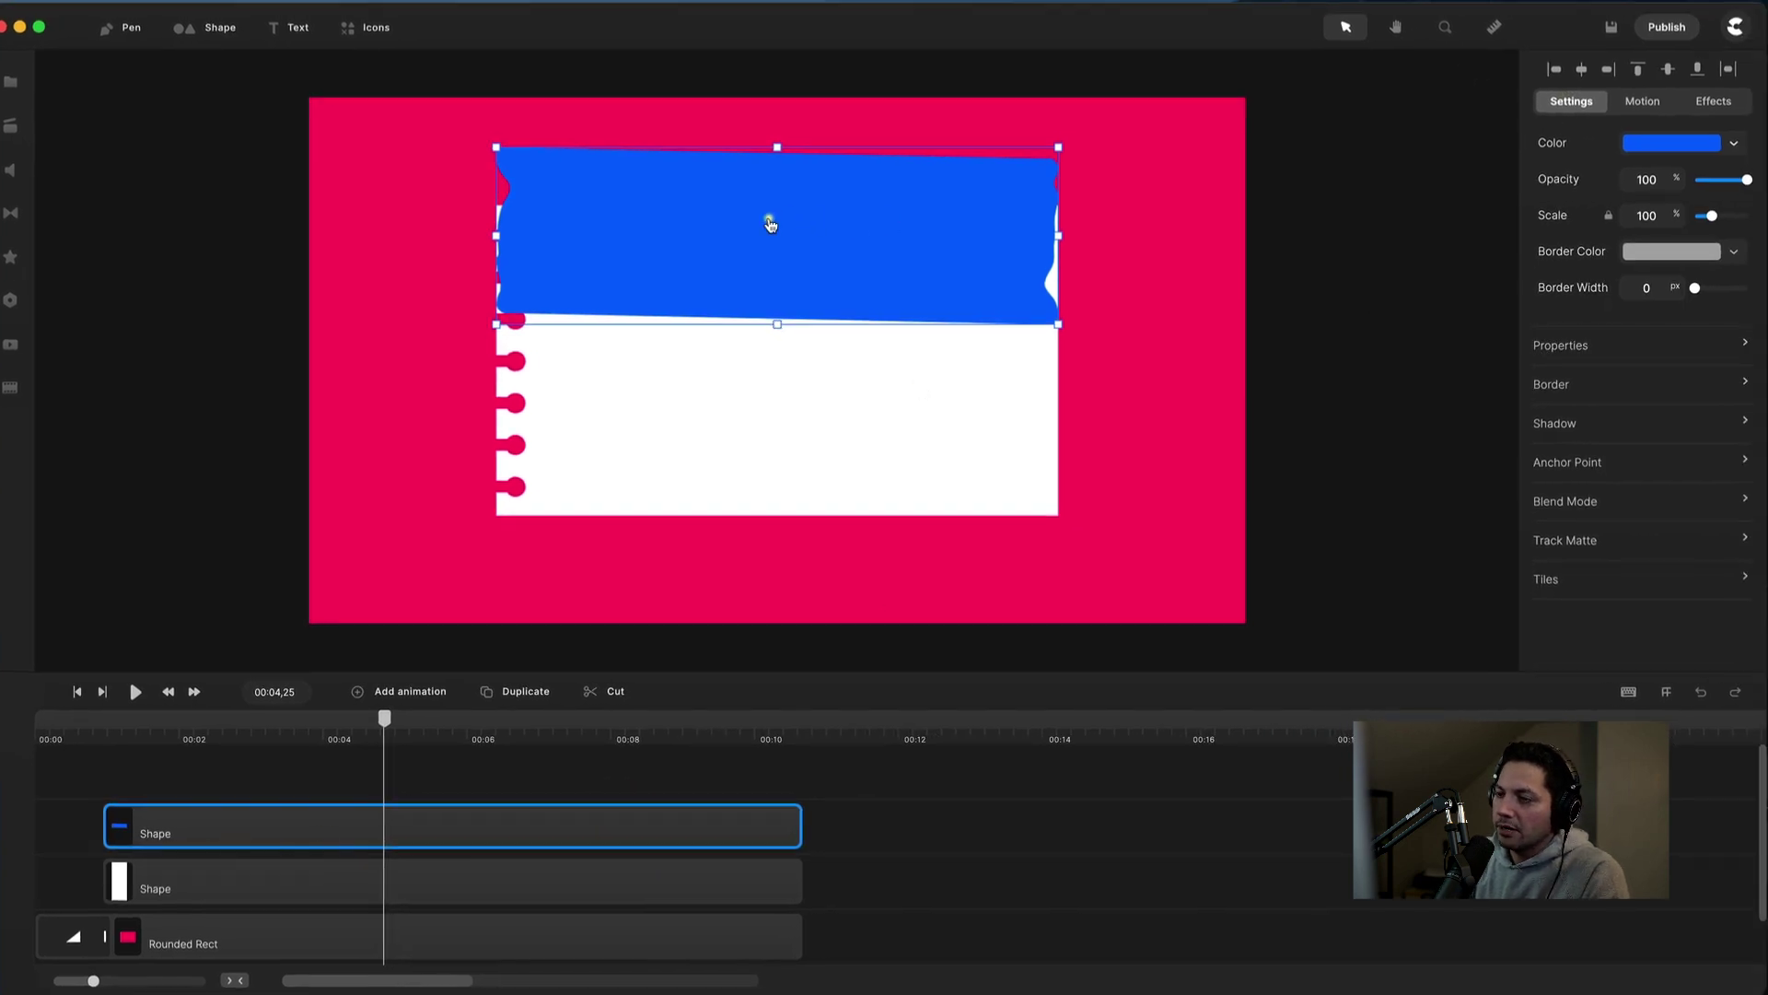
Change the tape's fill color to the pale yellow favorite, ffe382.
left_click(1710, 144)
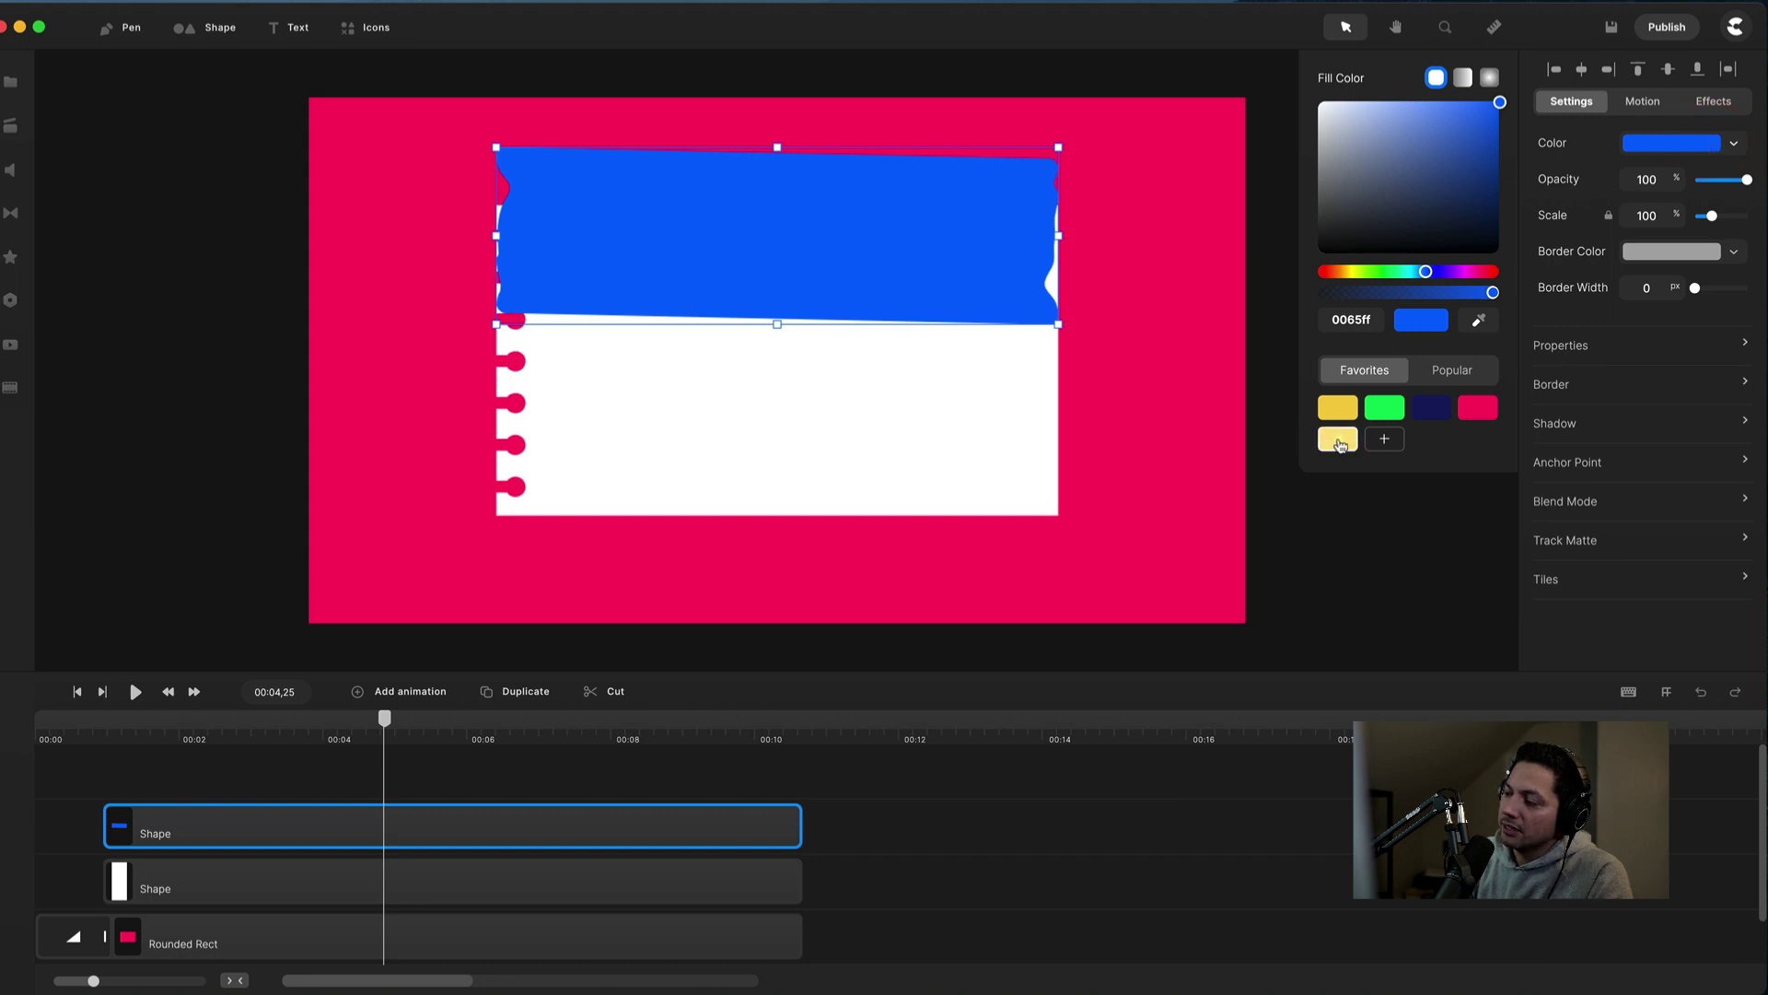
left_click(1375, 273)
mouse_move(1377, 274)
left_mouse_down()
mouse_move(1426, 272)
mouse_move(1400, 272)
left_mouse_up()
left_click(1338, 442)
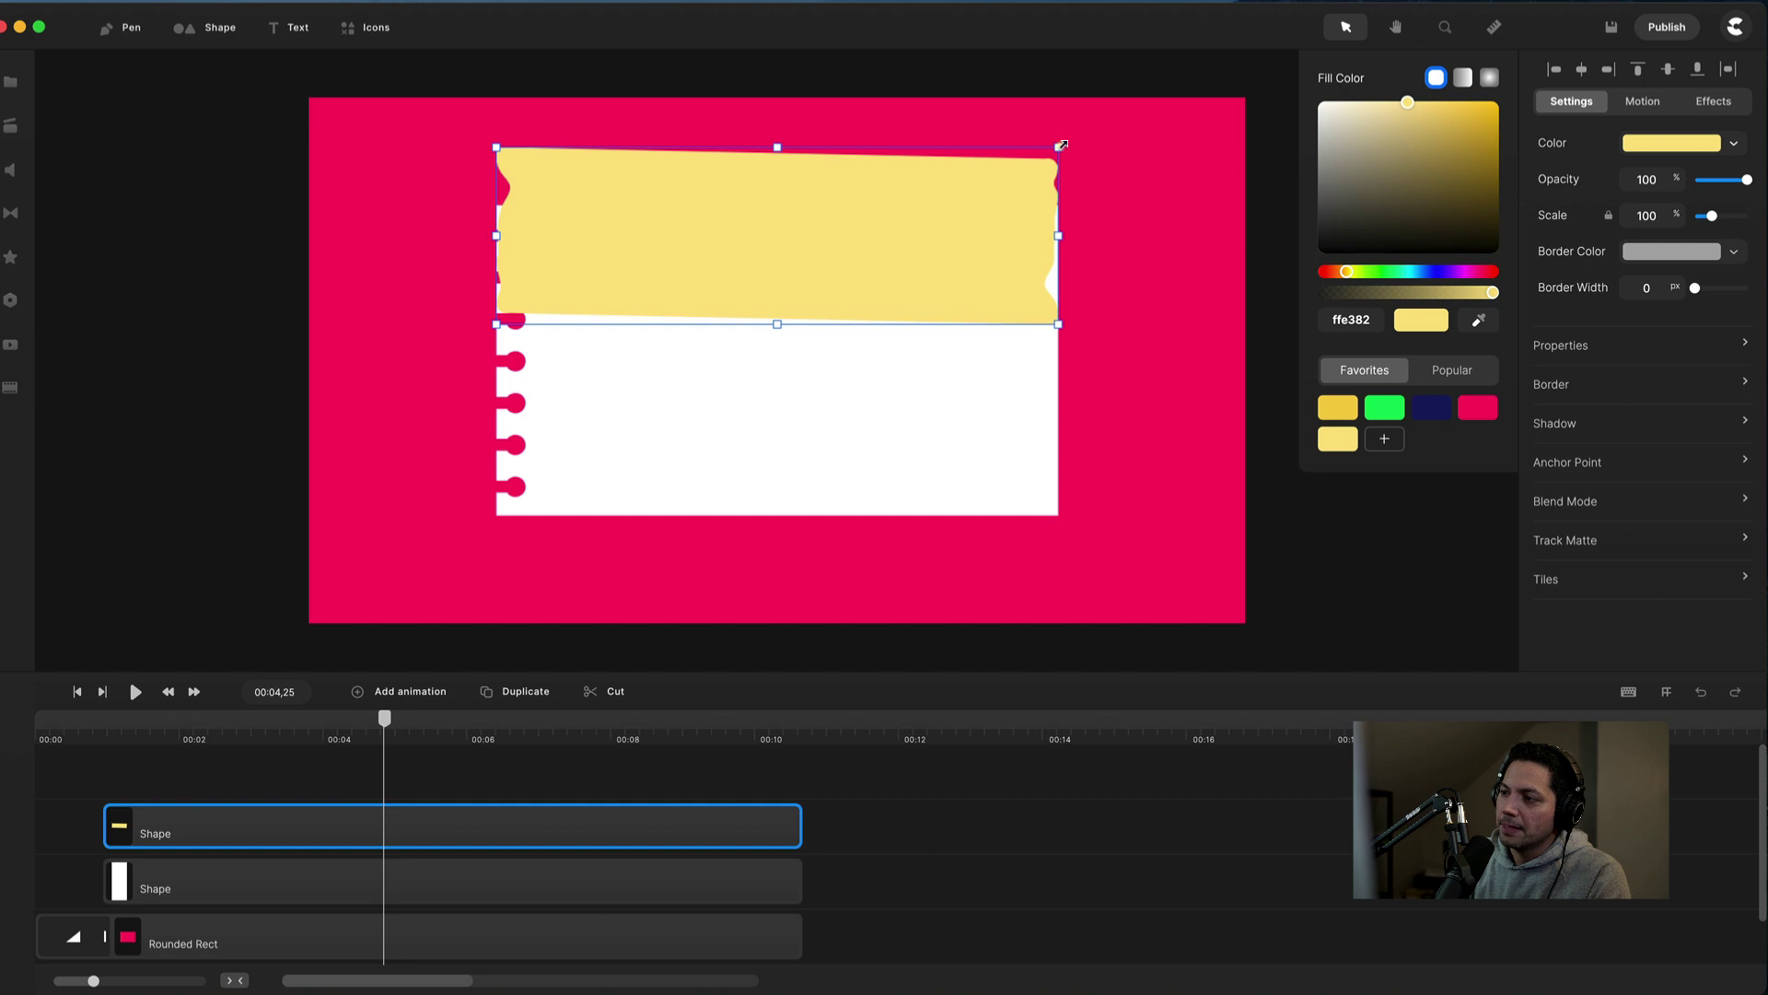
Scale the tape down to about a third of the note's width and center it on the note's upper edge.
left_click_drag(1061, 146, 774, 207)
left_click_drag(686, 252, 834, 219)
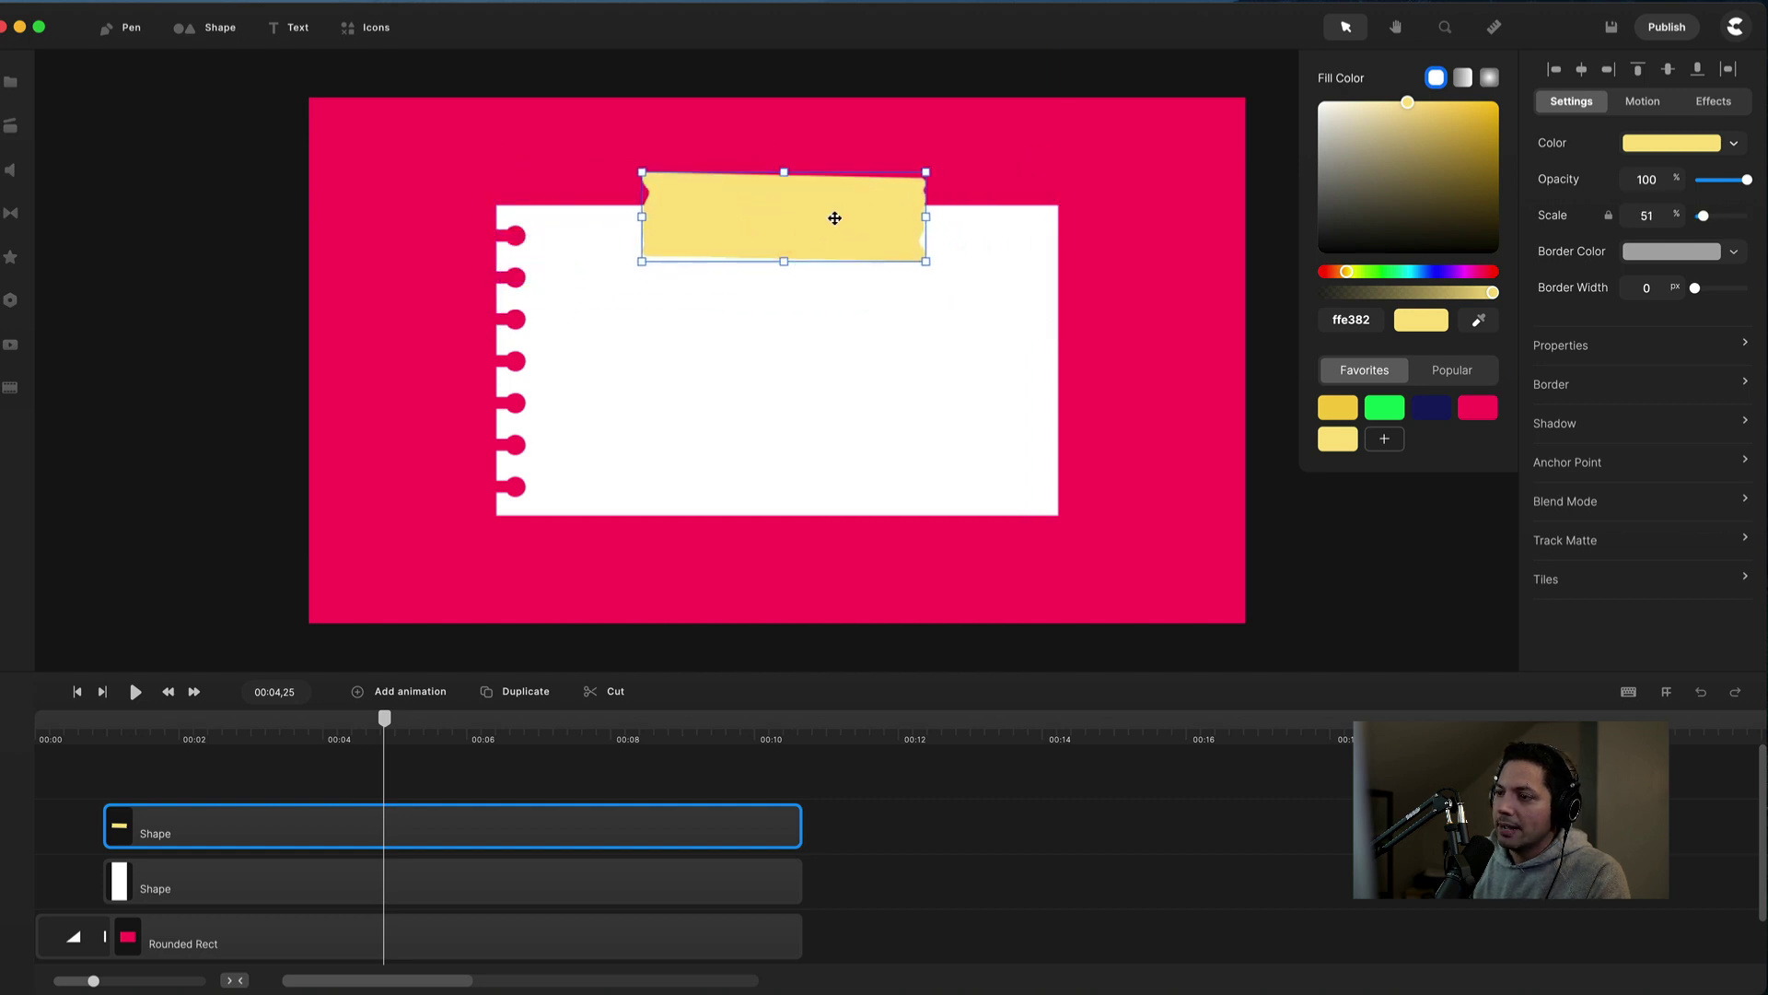
left_click_drag(926, 172, 821, 205)
left_click(1103, 346)
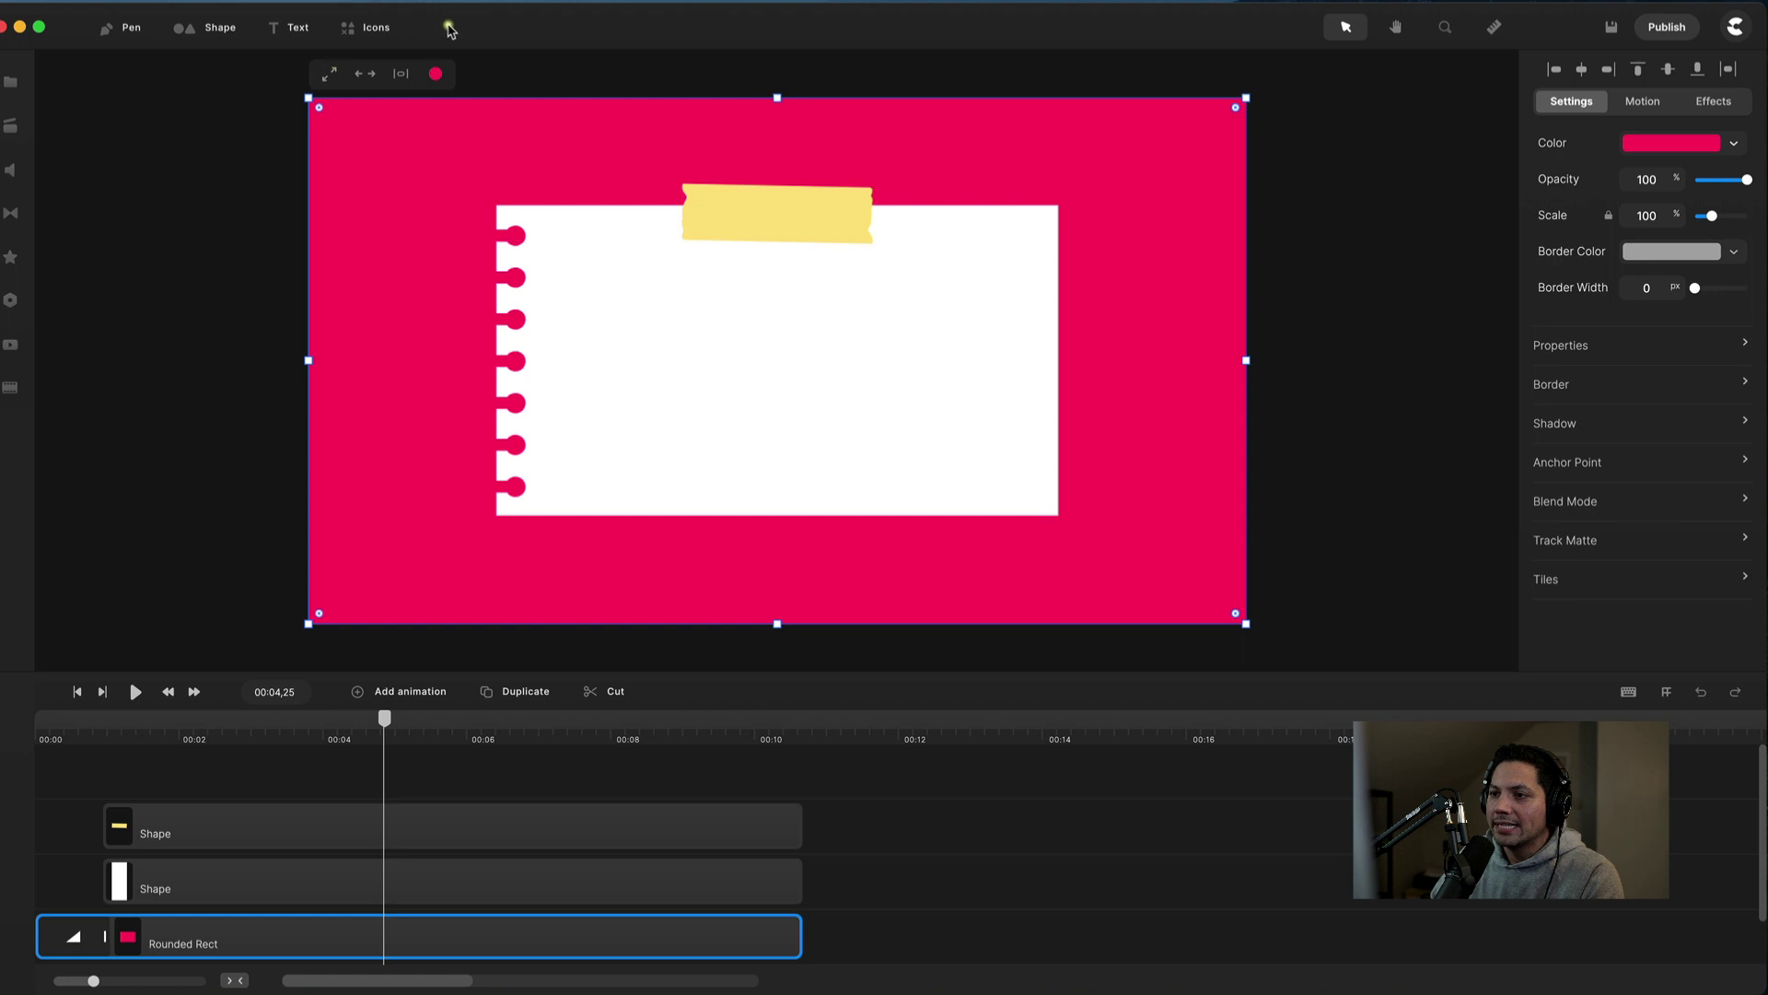
Add a text layer and make its clip start and end together with the tape's clip.
left_click(288, 30)
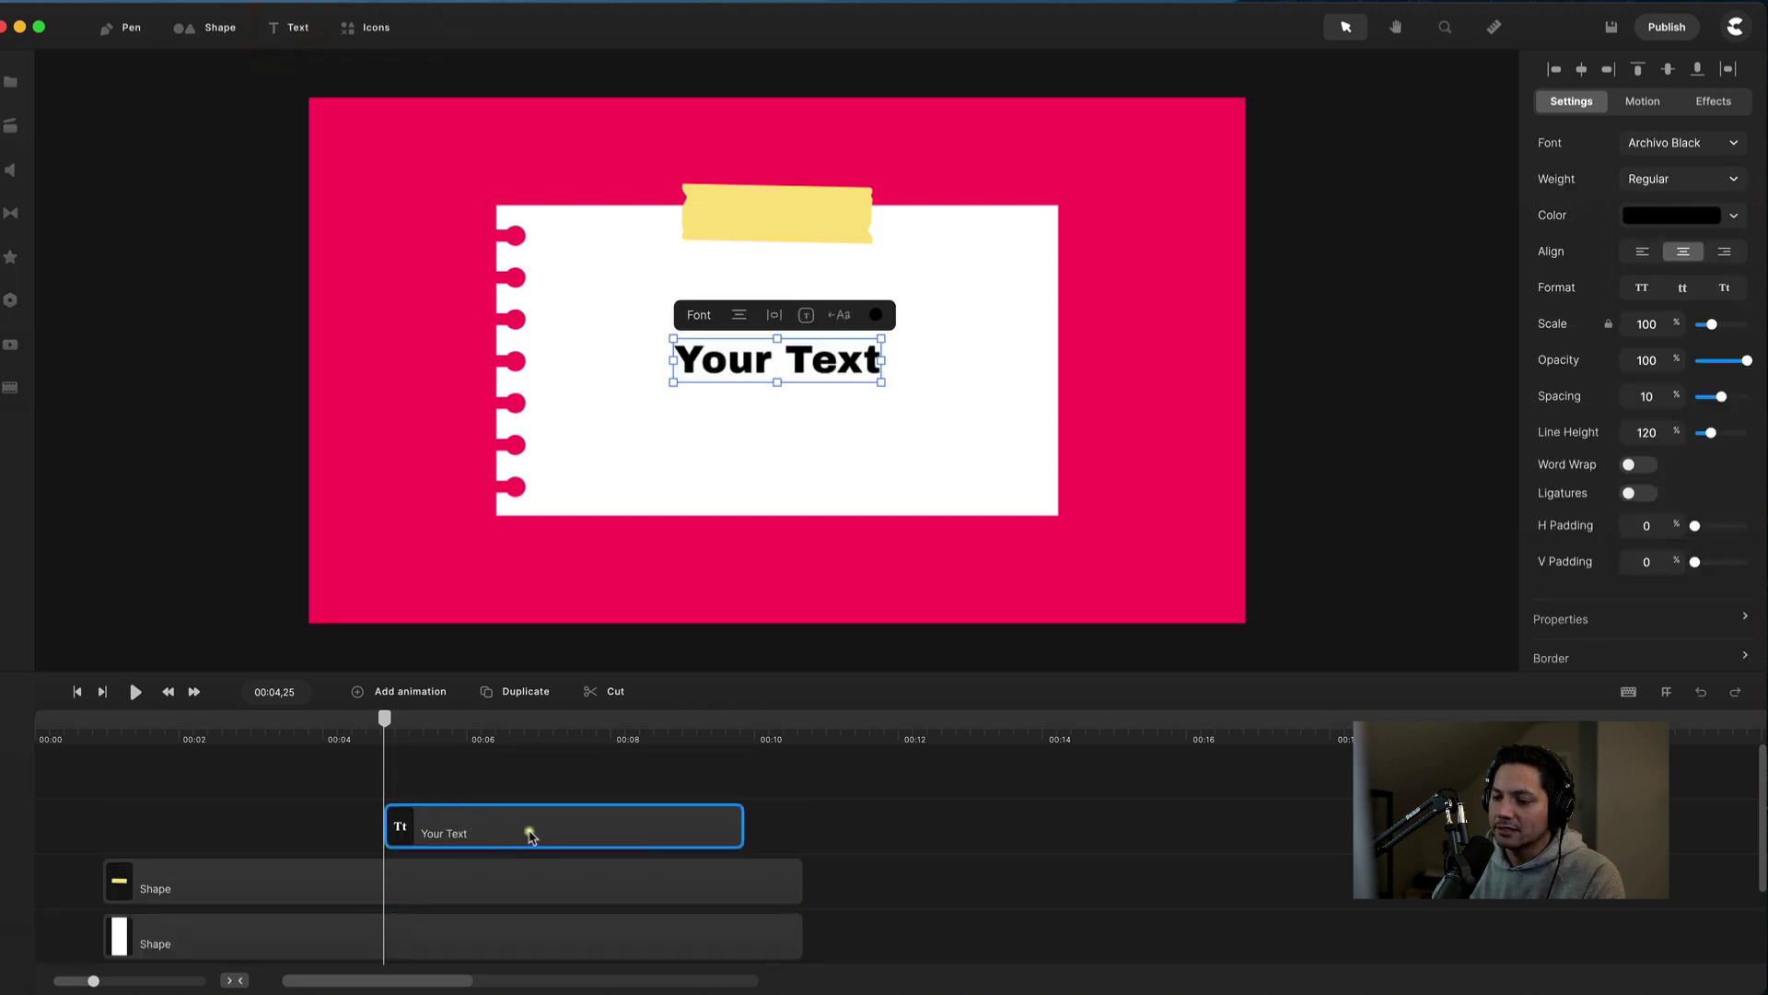
left_click_drag(486, 831, 248, 843)
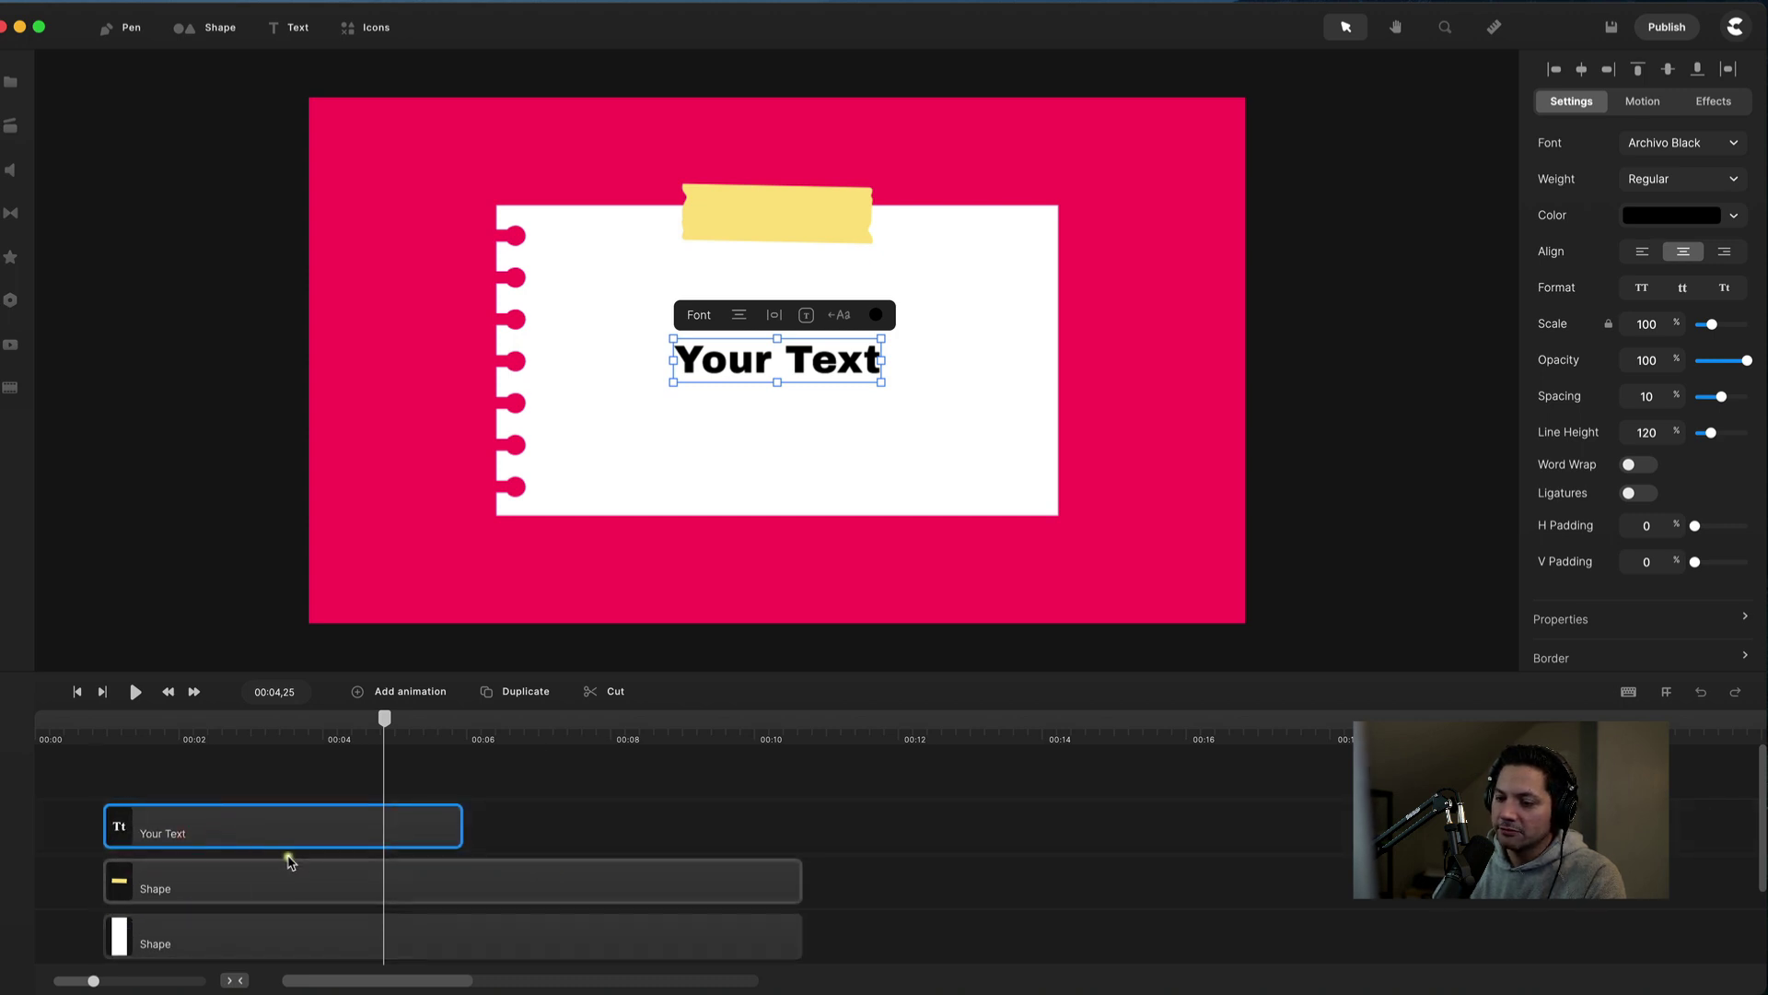
left_click_drag(460, 822, 799, 823)
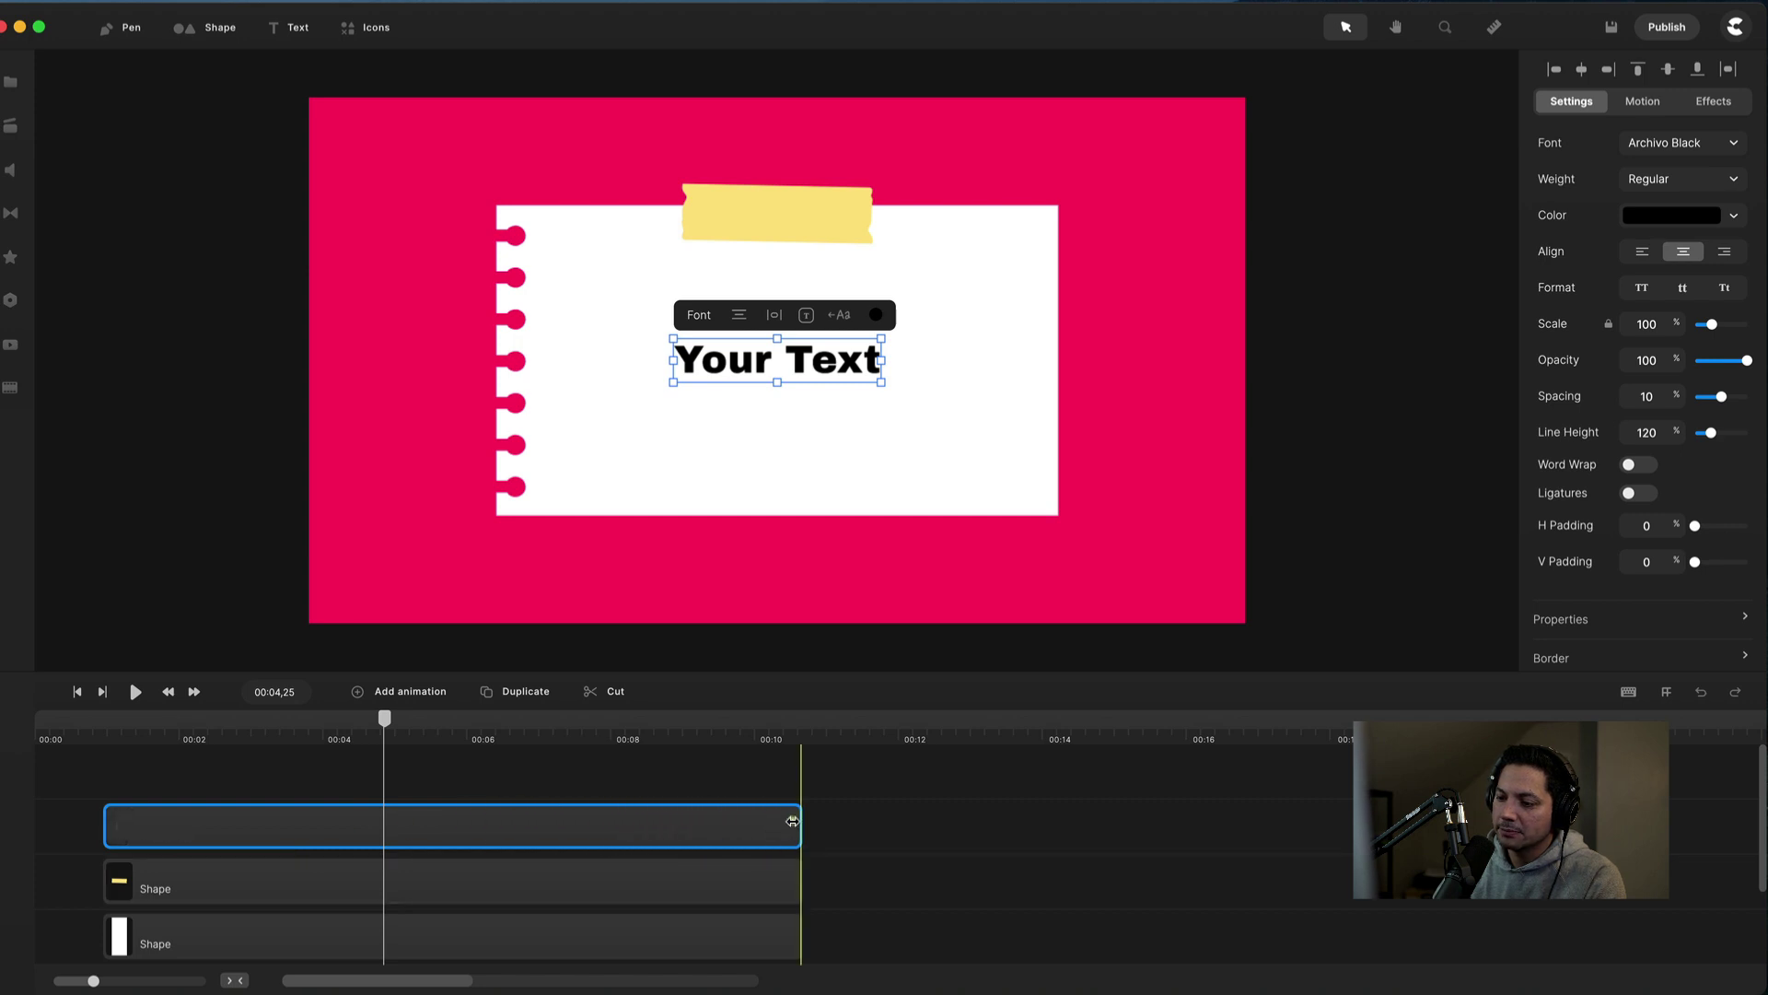
left_click(486, 833)
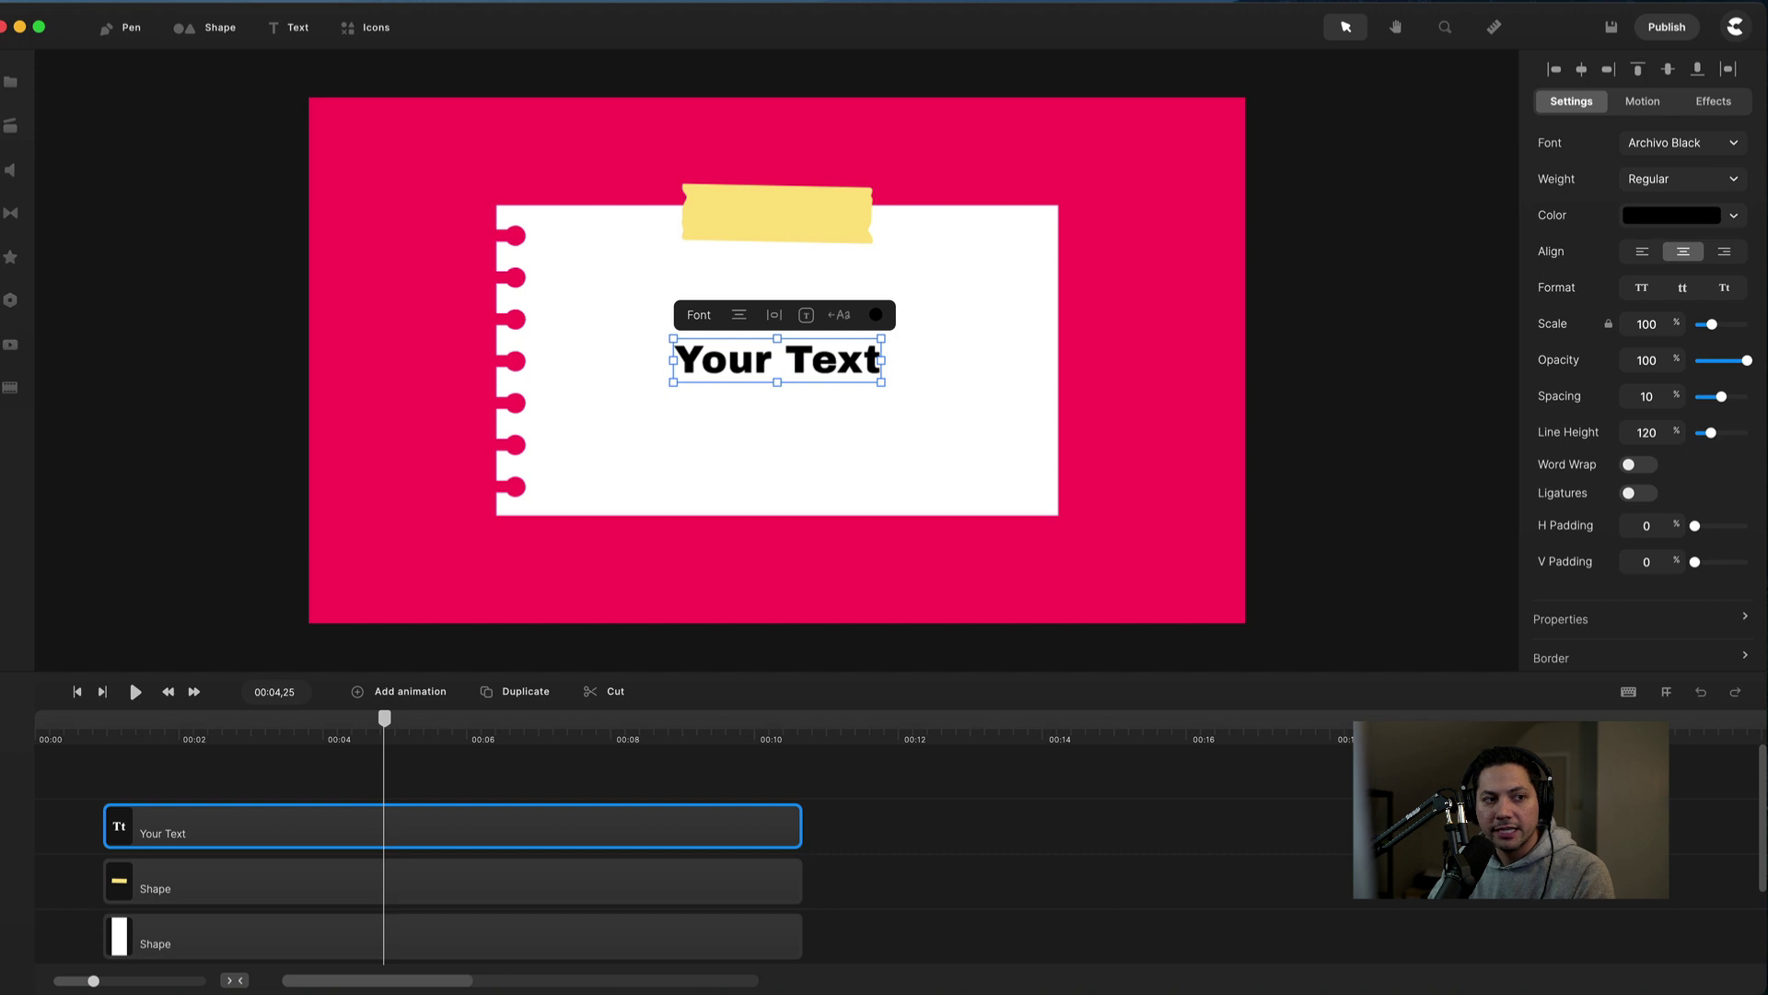
Replace the placeholder text with "Includes loads of fun props & backgrounds!".
double_click(808, 368)
type("Includes loads of fun props & backgrounds!")
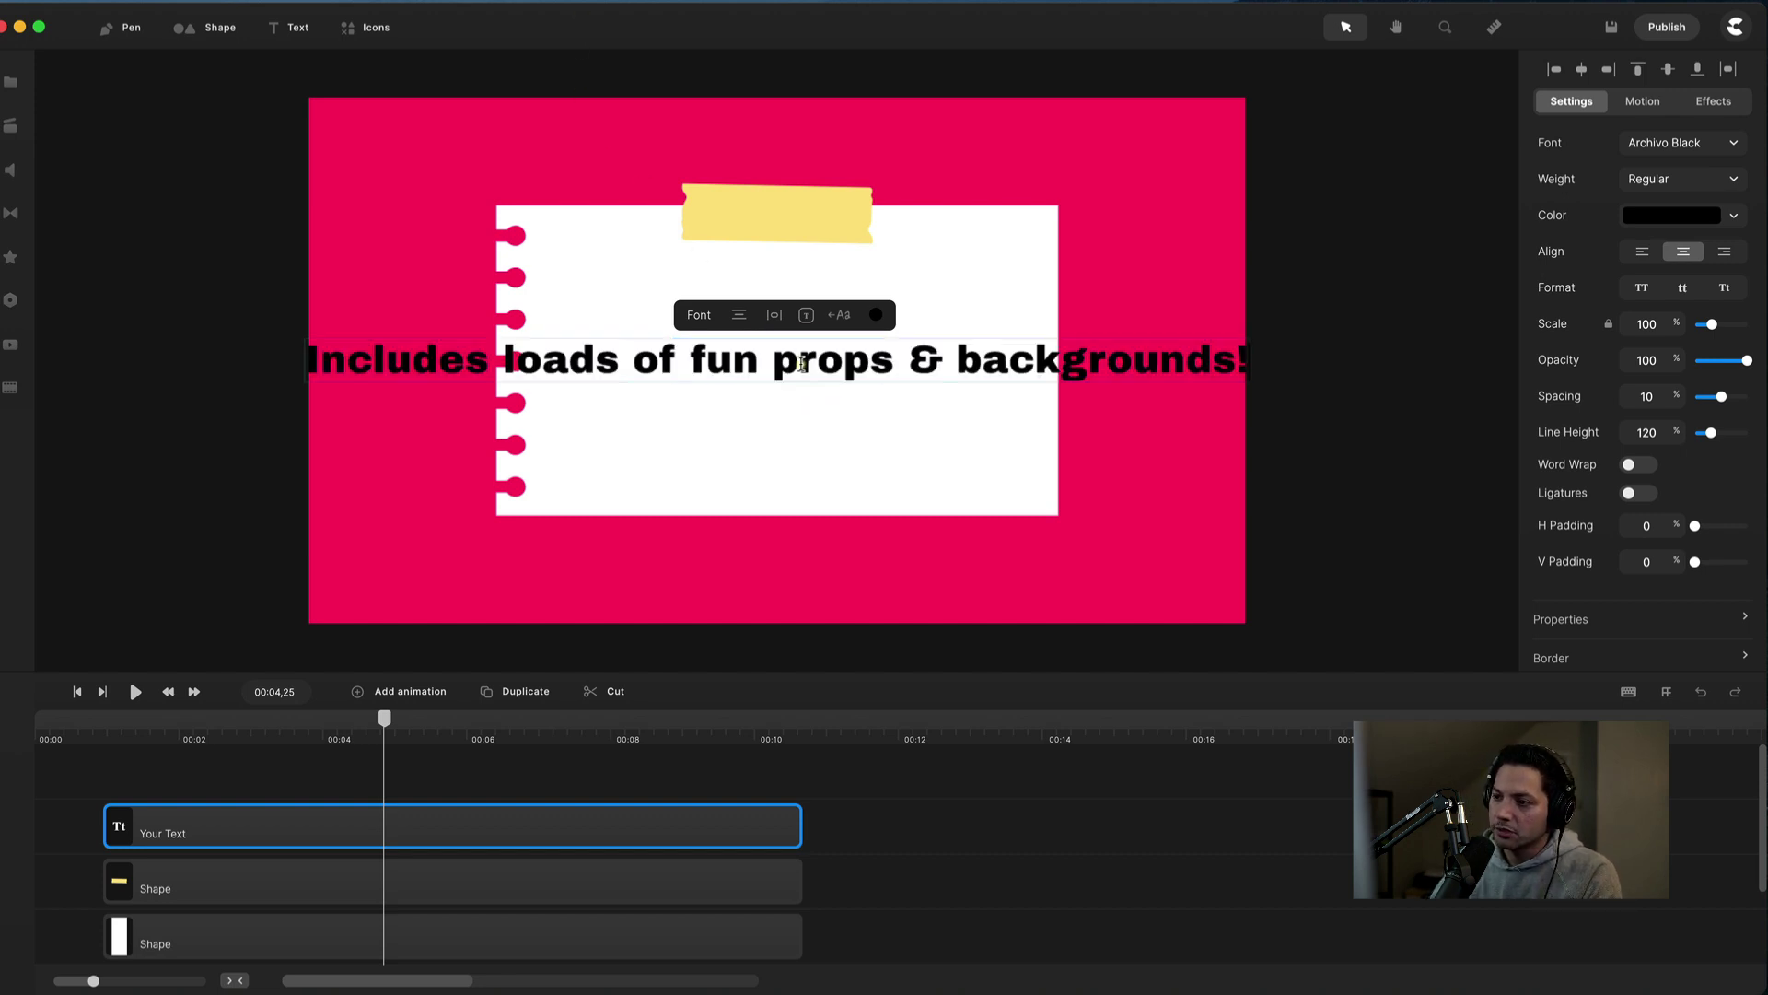
key("Escape")
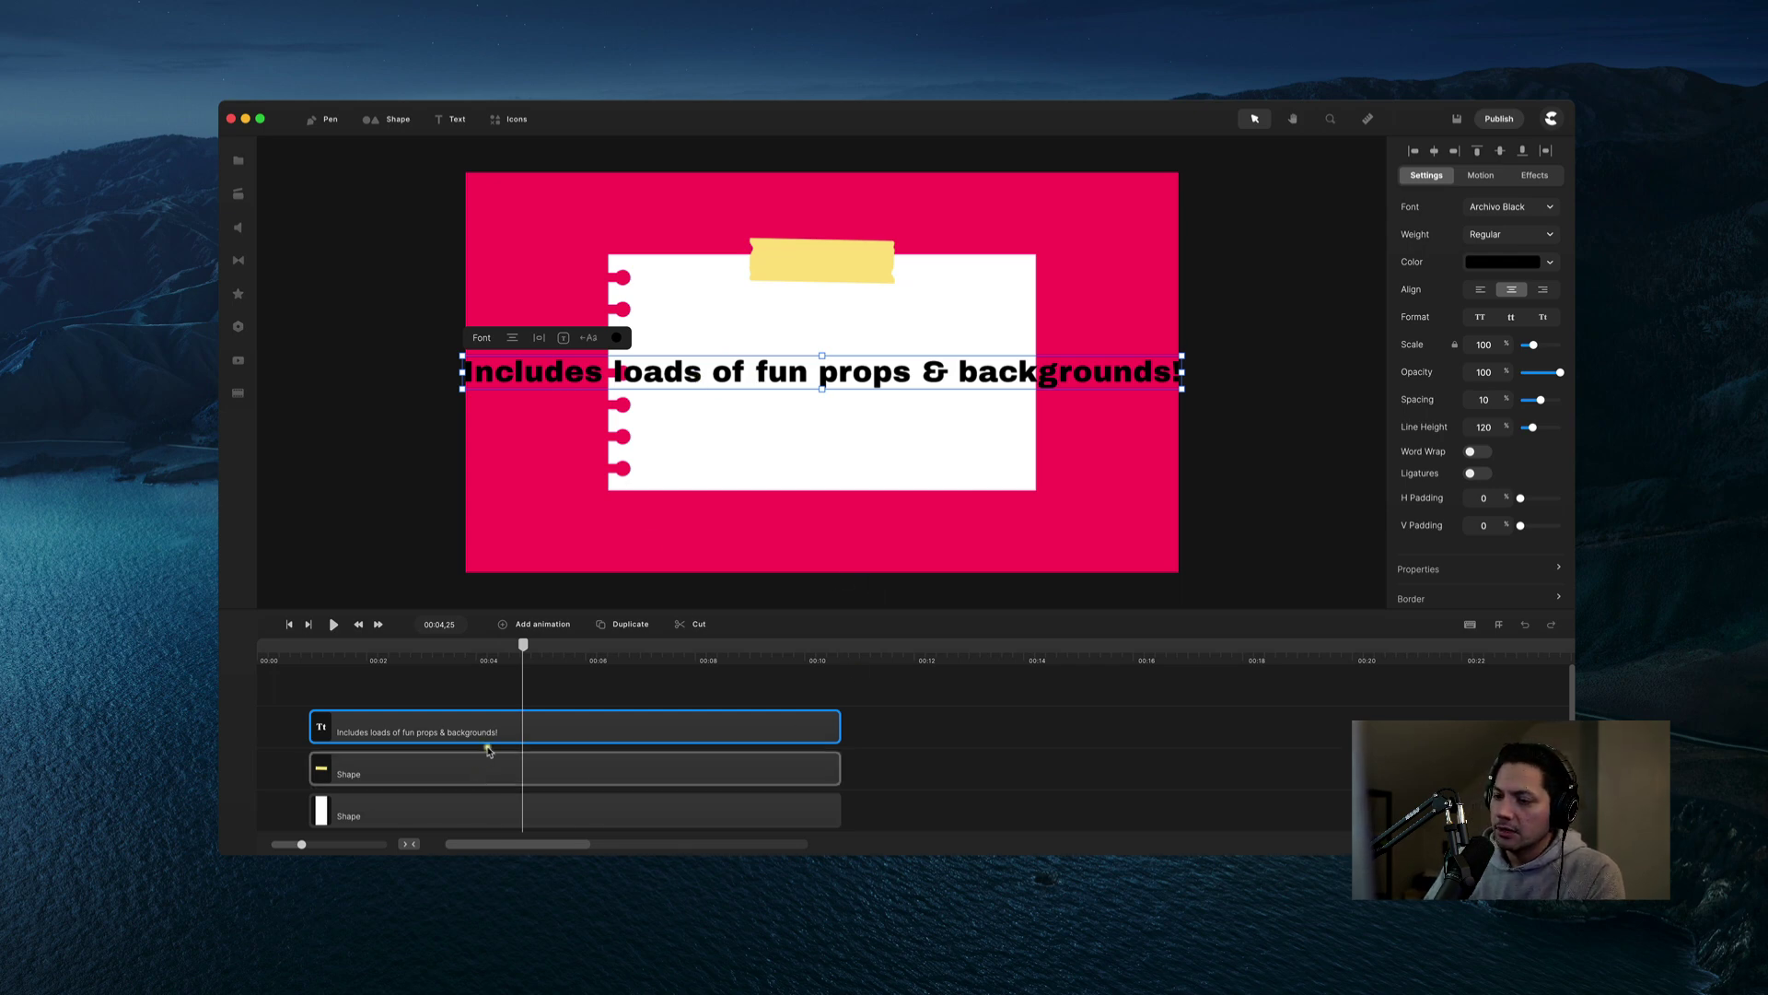
Set the text's font to Bowlby One SC and its scale to 131%.
left_click(1510, 208)
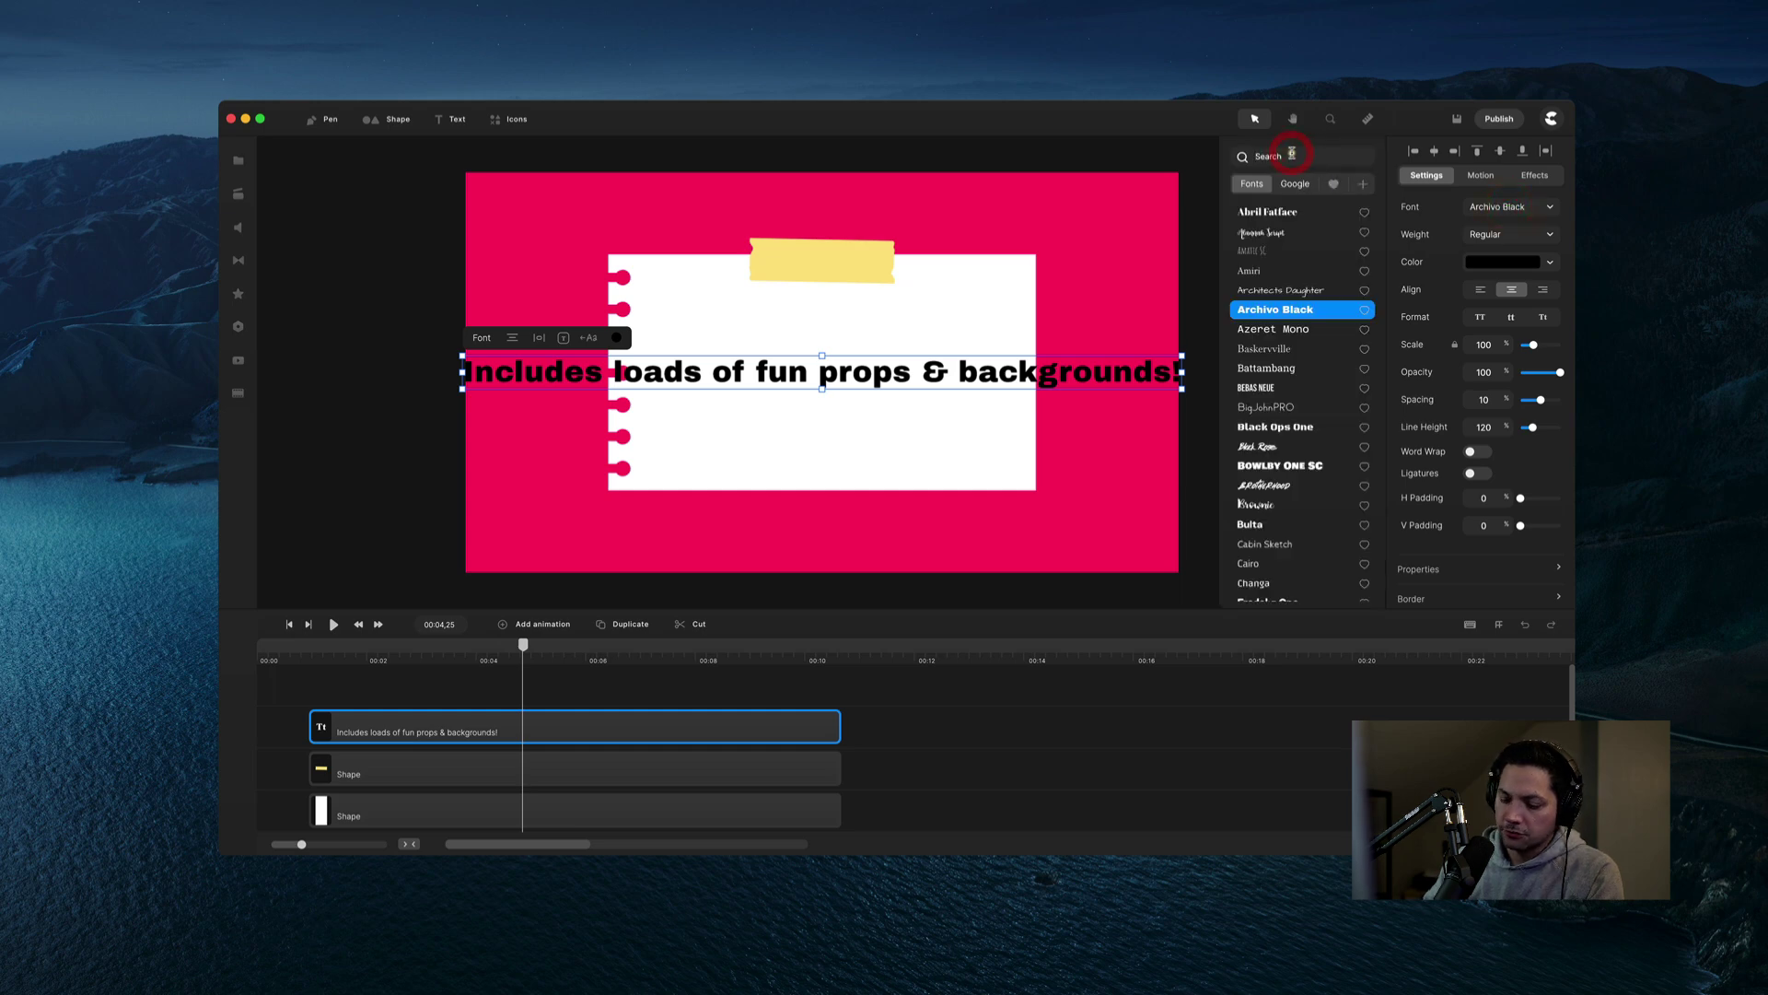
type("Bowl")
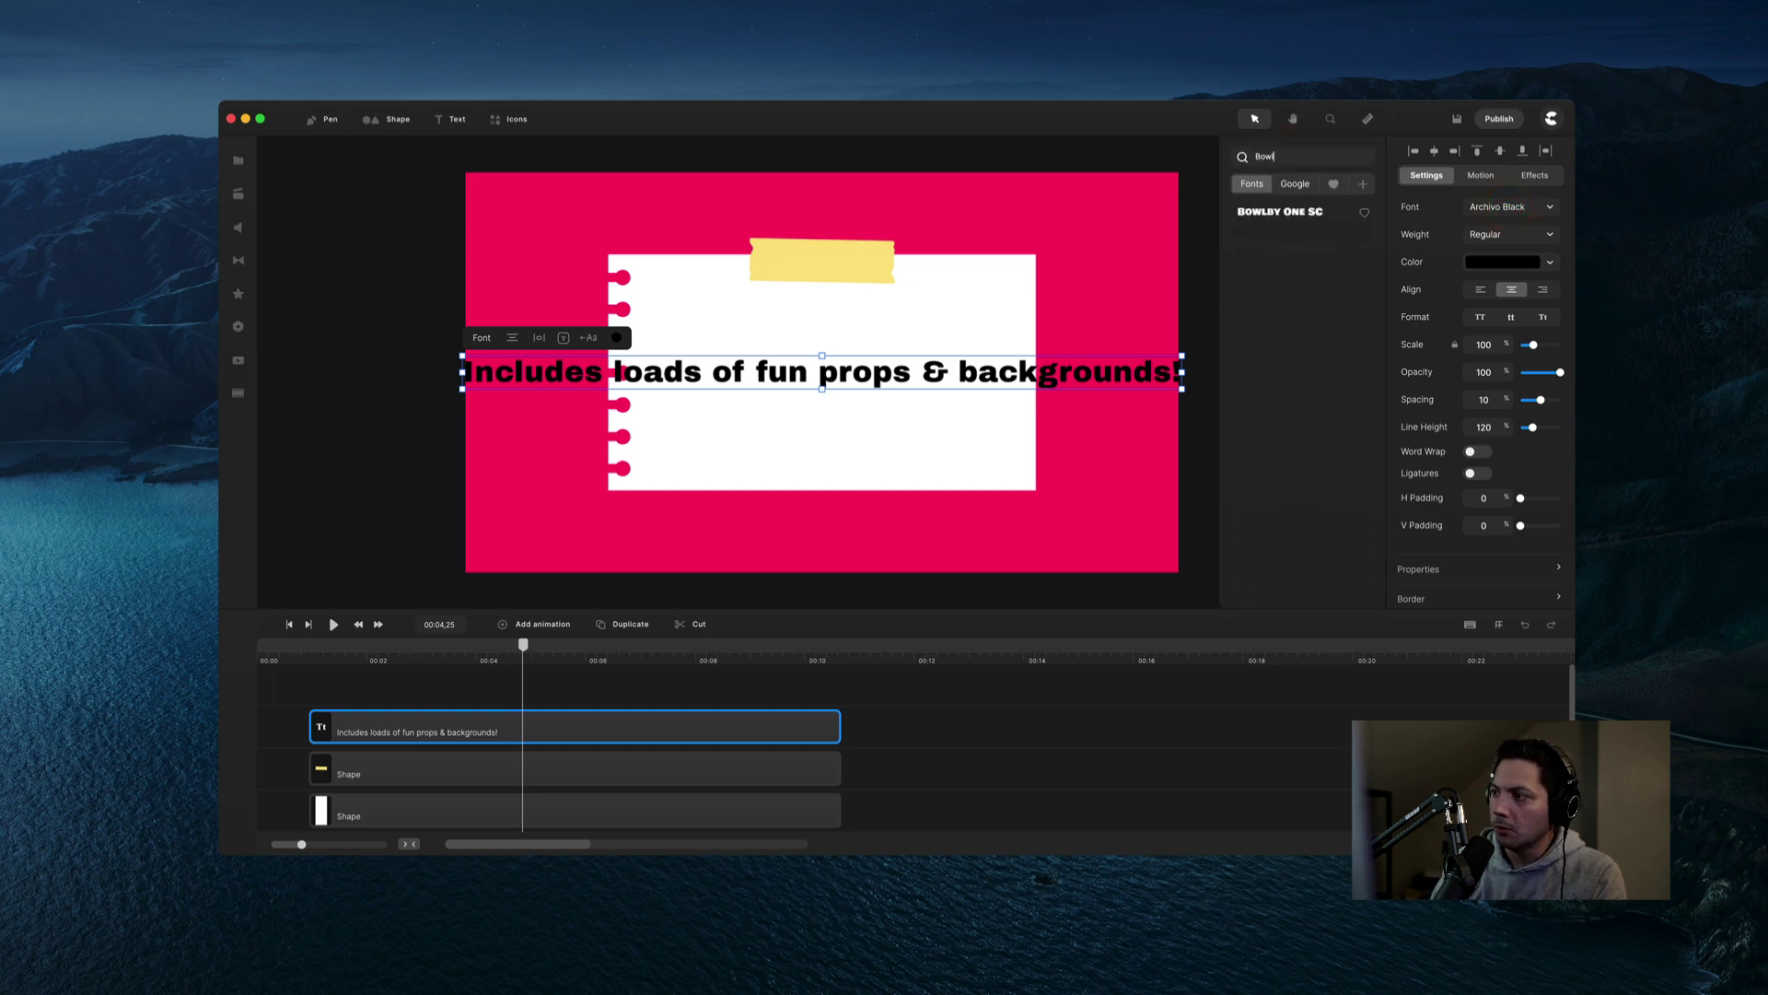
left_click(1286, 215)
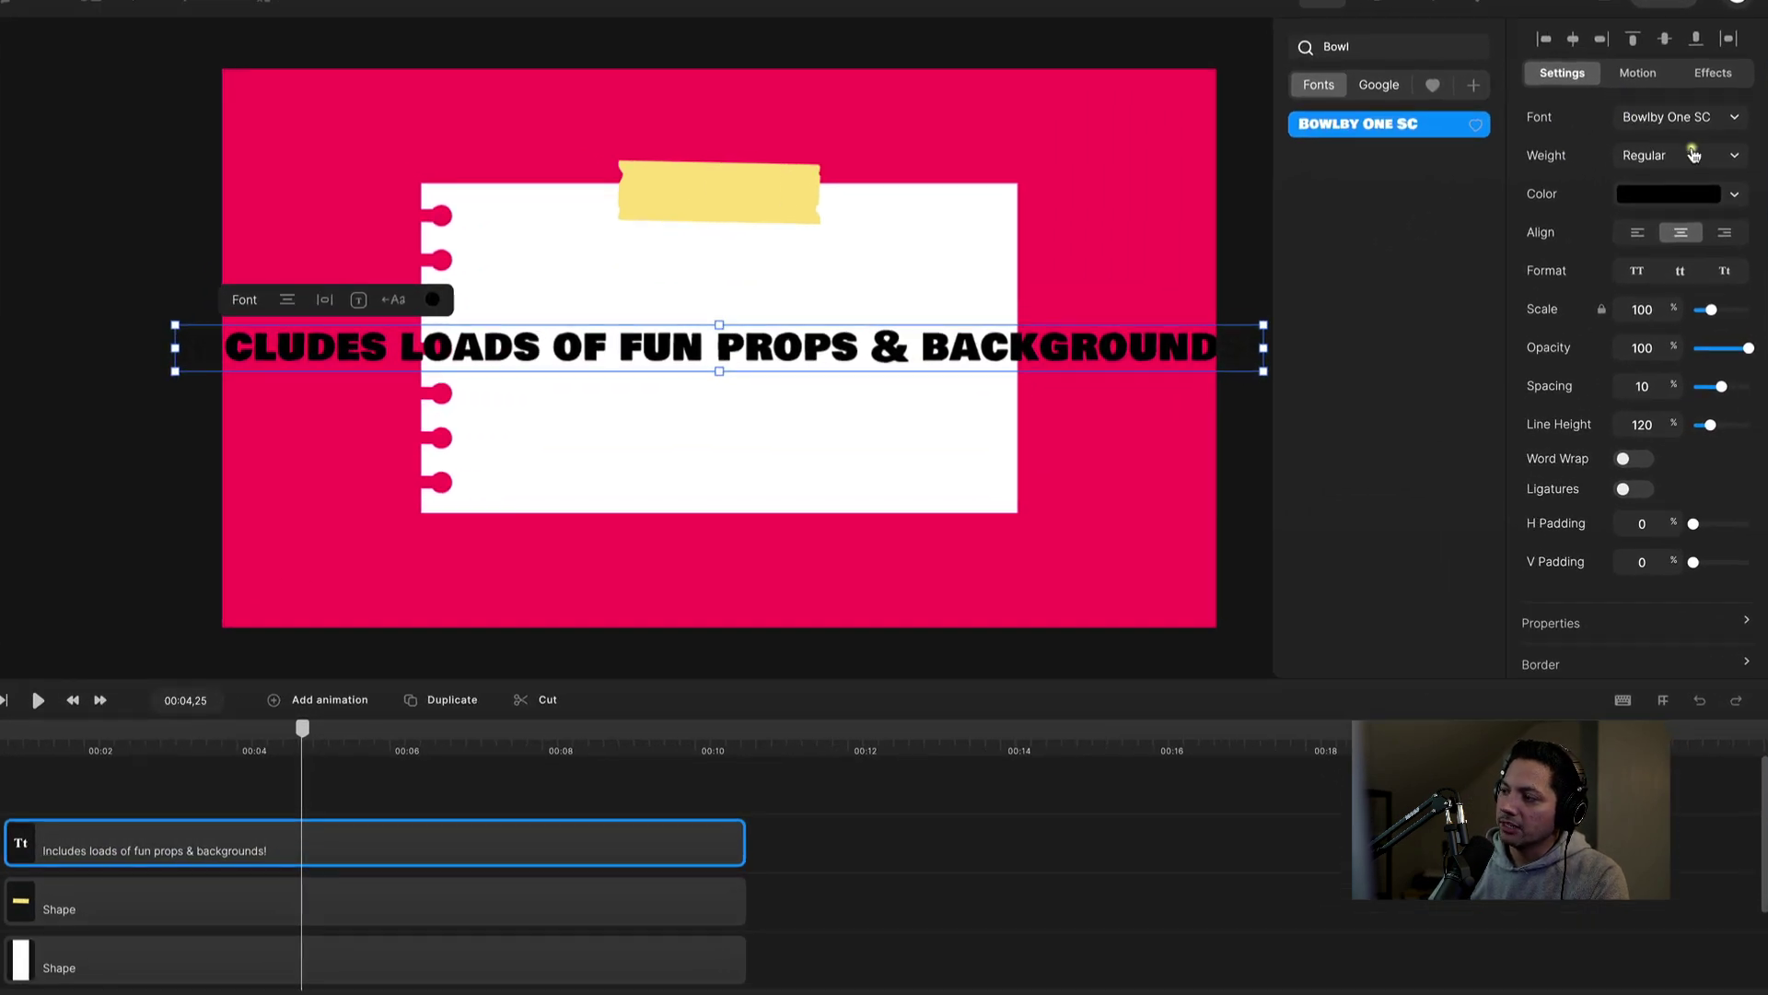
left_click(1655, 313)
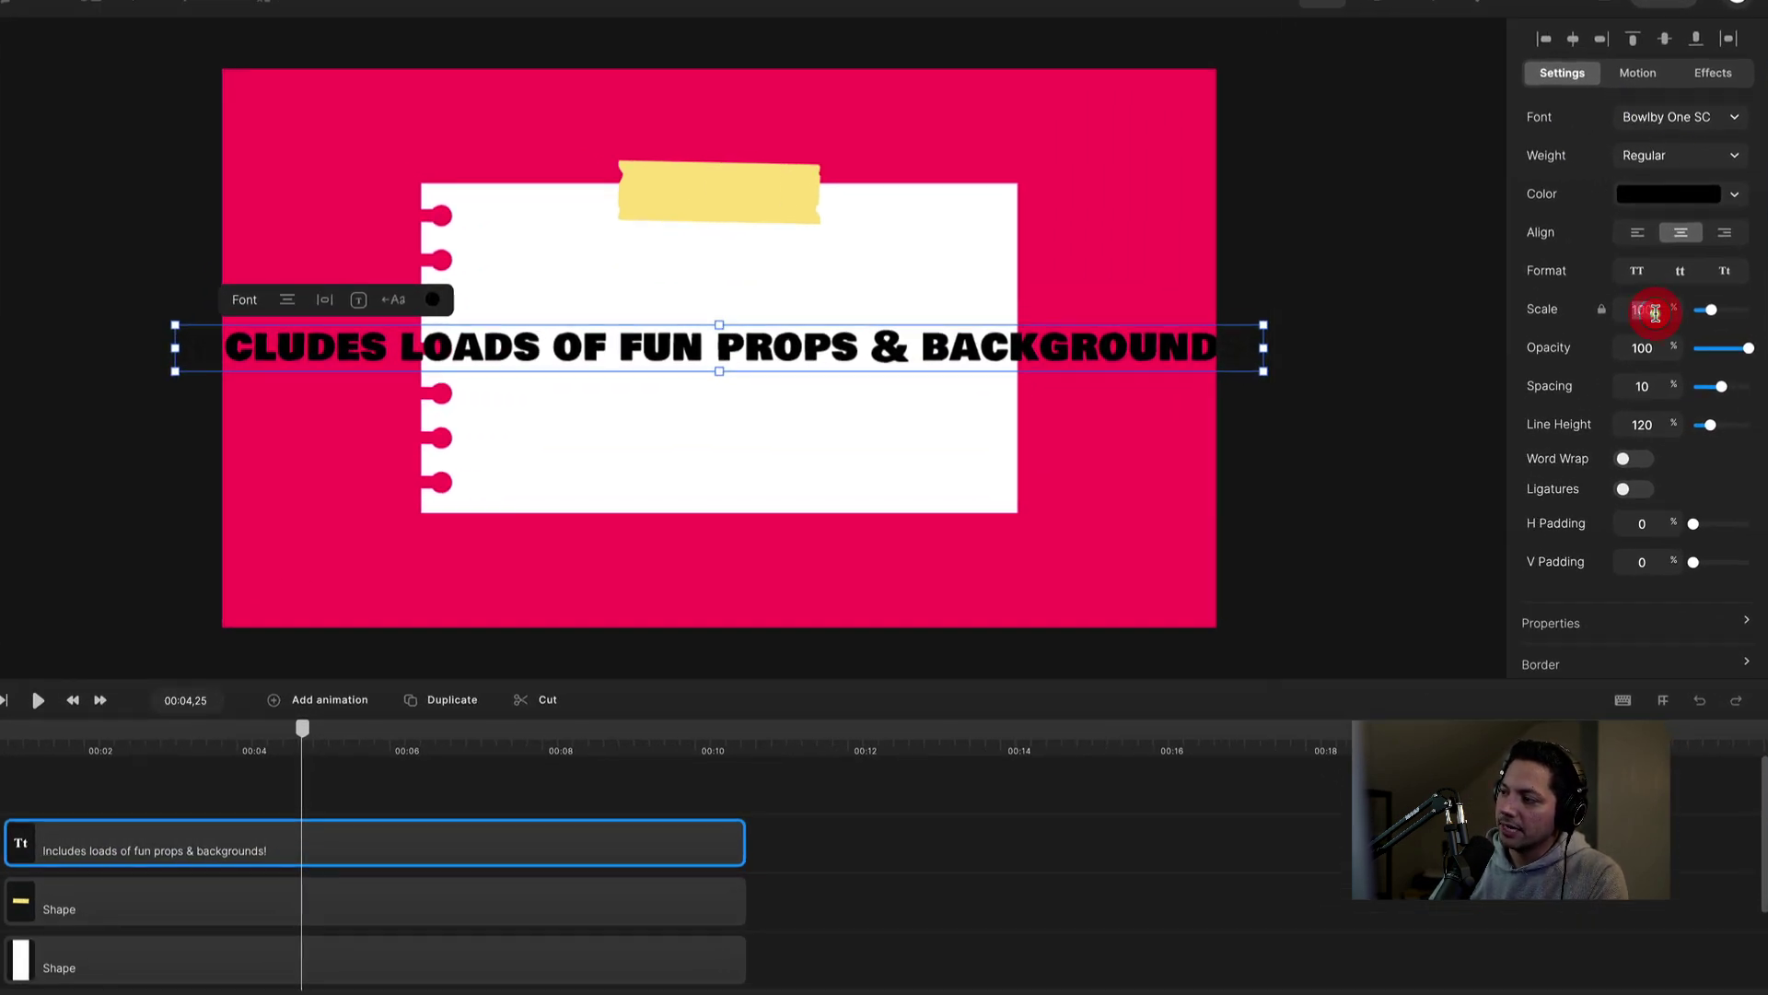
double_click(1655, 313)
type("131")
key("Return")
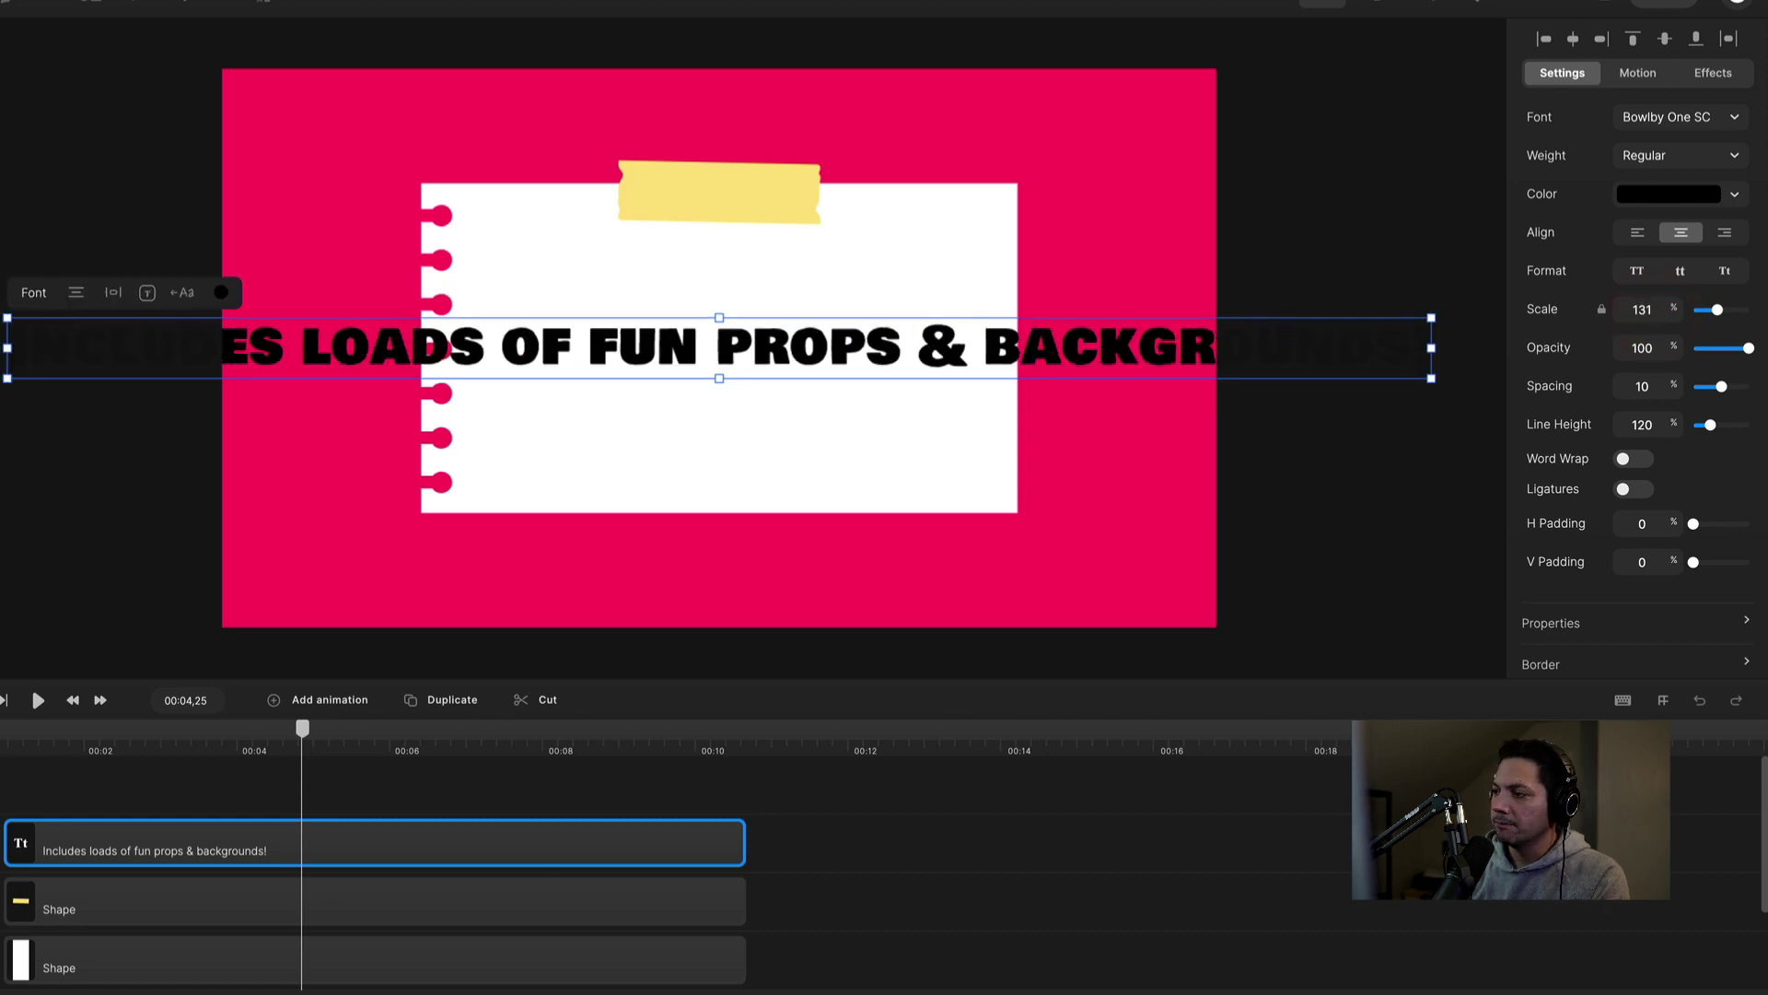
Enable Word Wrap and break the text into three lines, before "of" and before "&".
left_click(1633, 460)
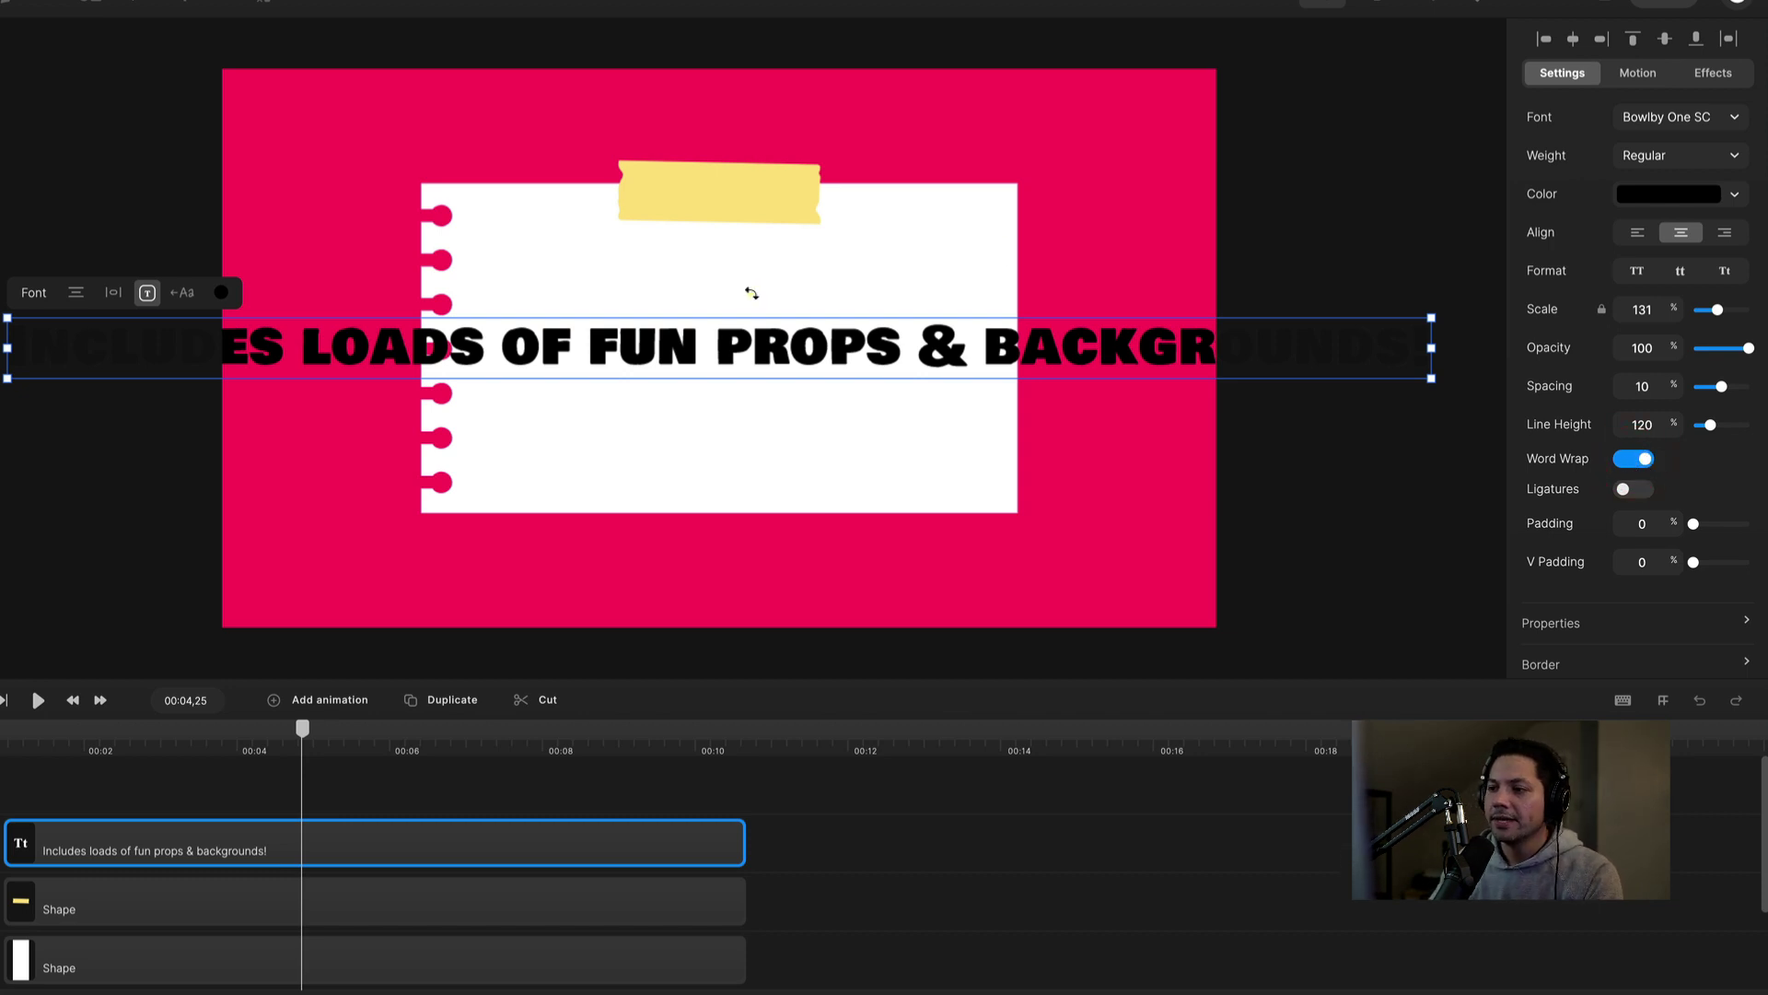
double_click(712, 341)
left_click(712, 341)
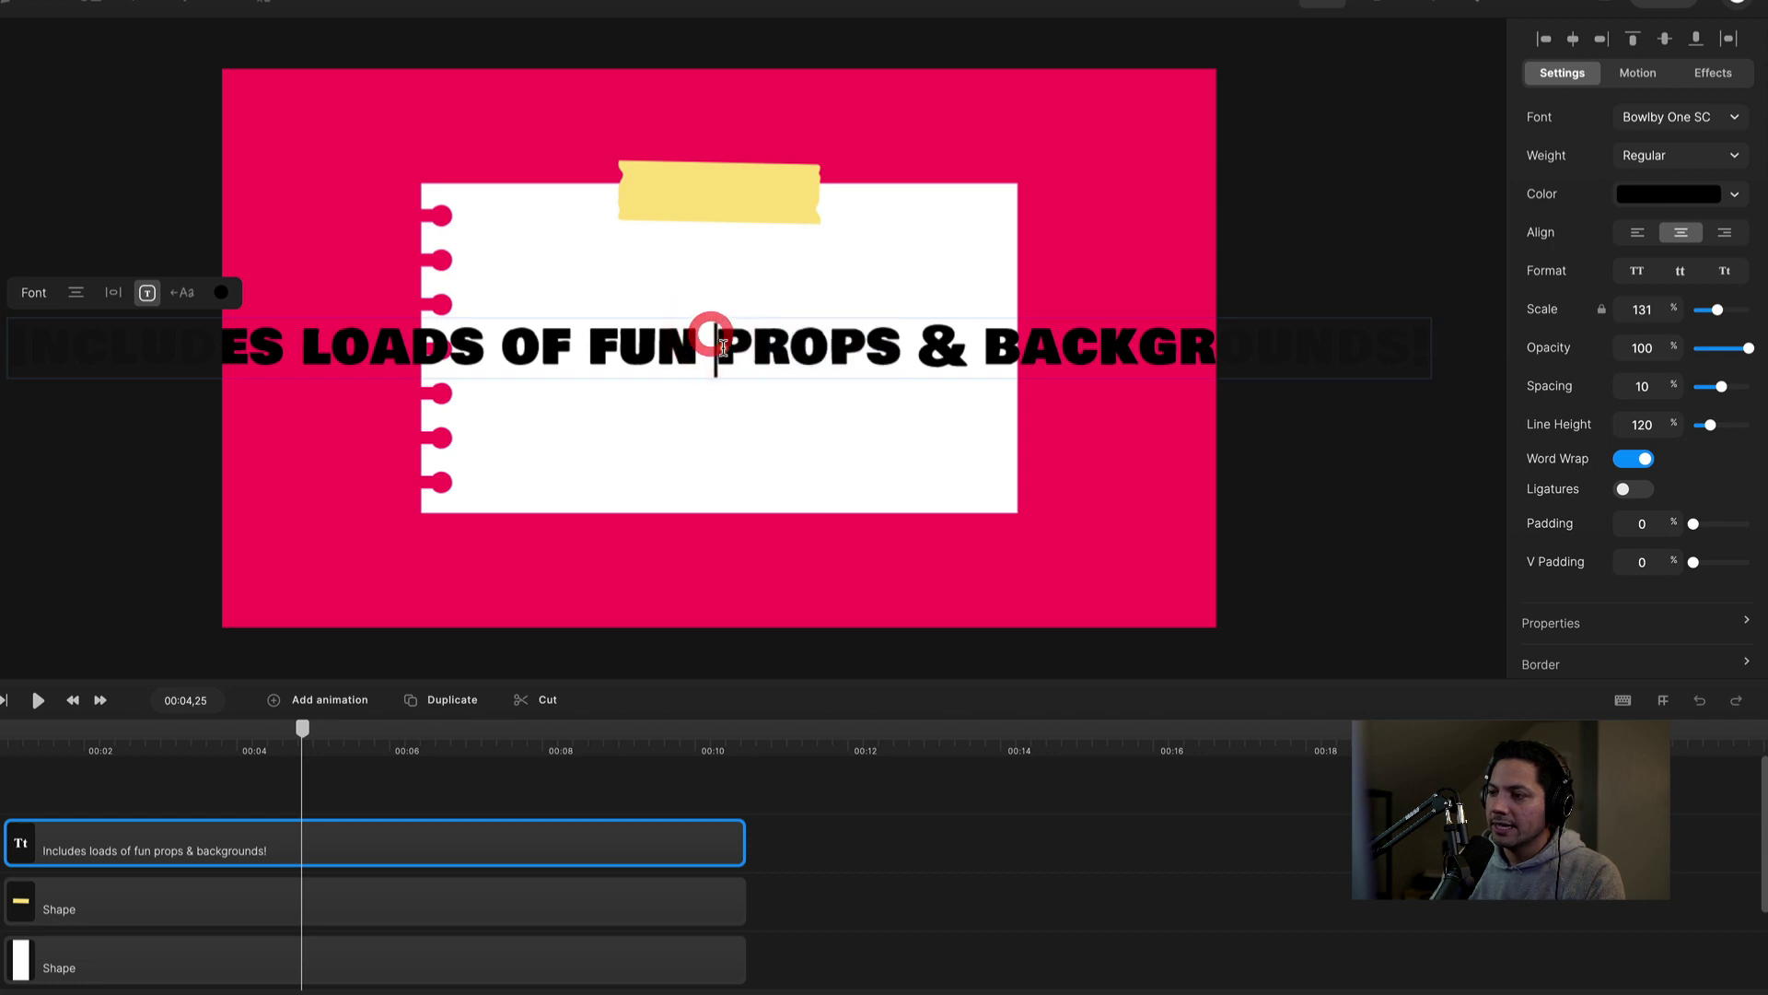
left_click(507, 345)
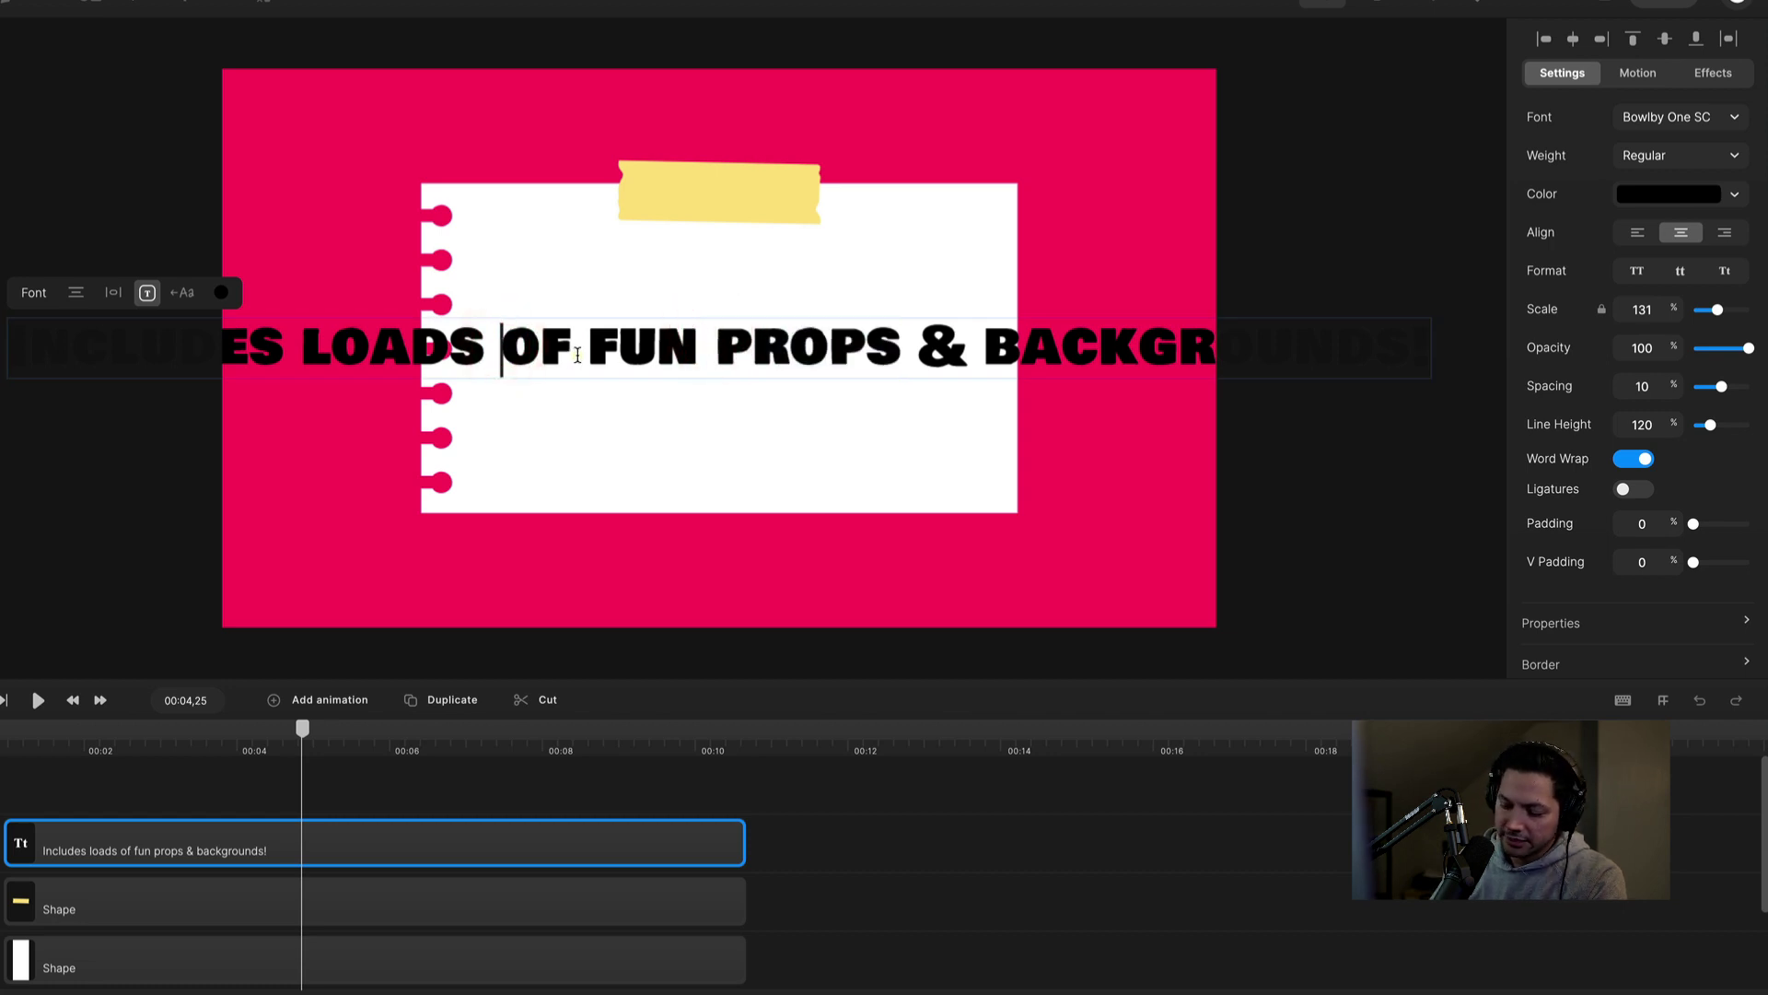
key("Return")
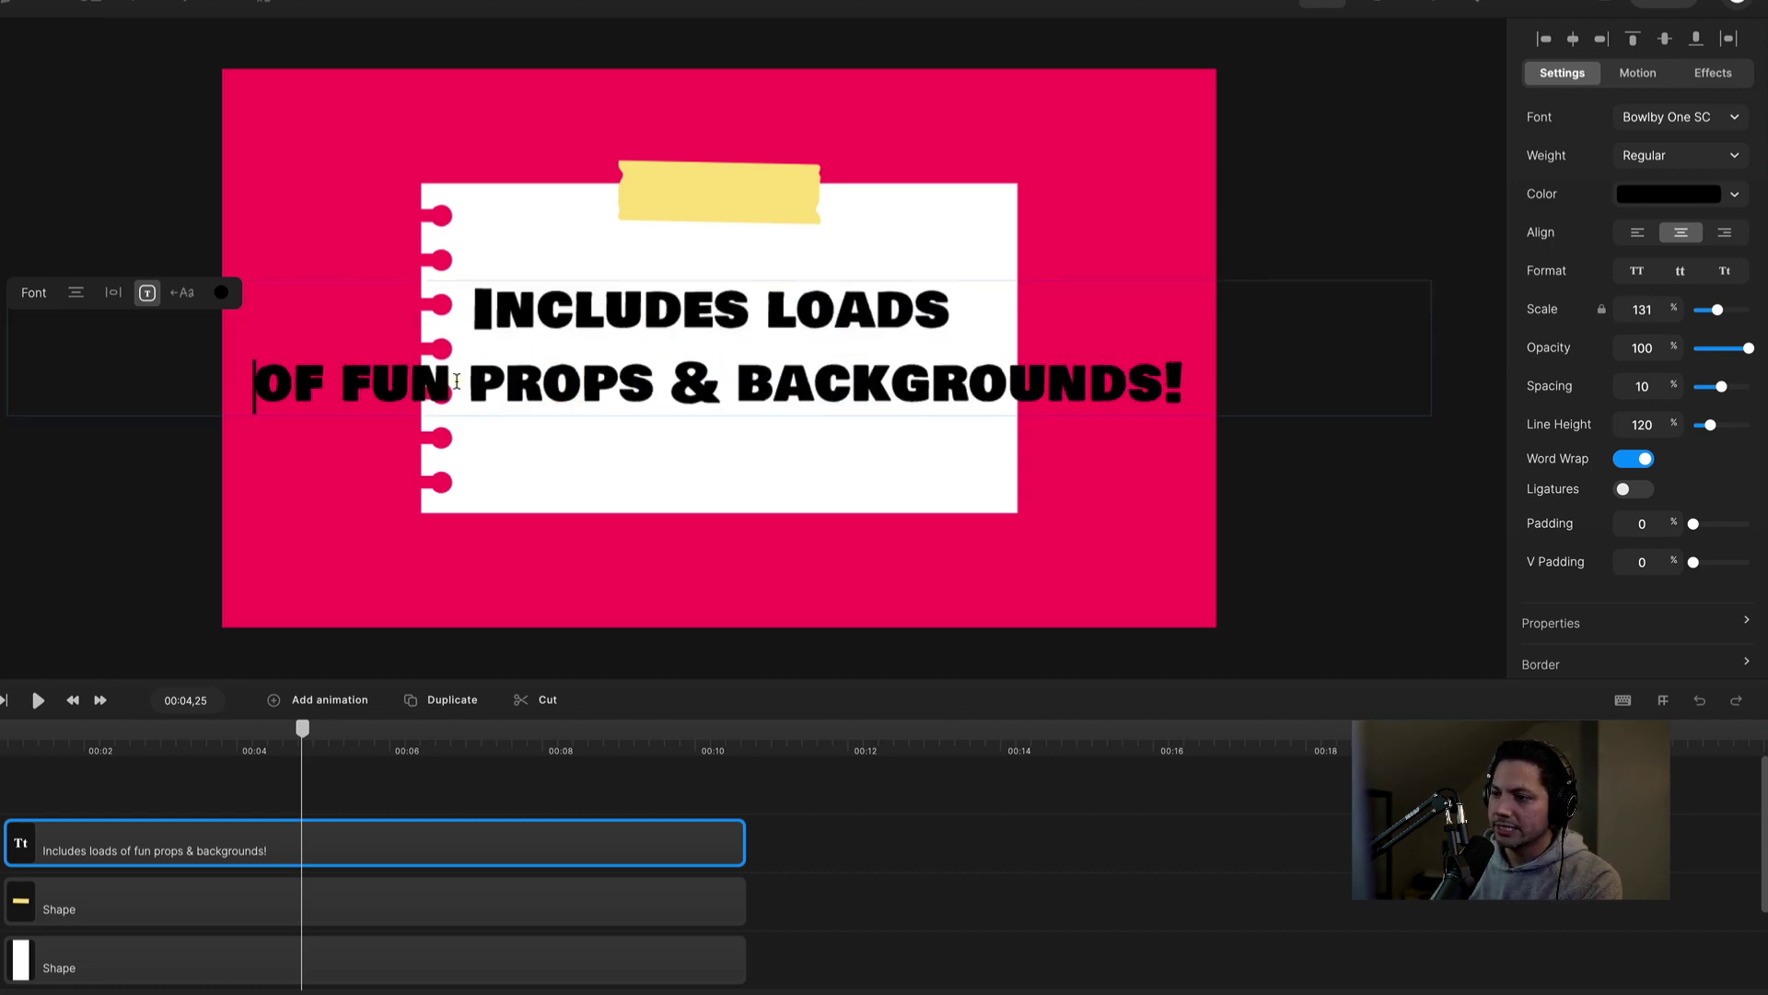
left_click(675, 381)
key("Return")
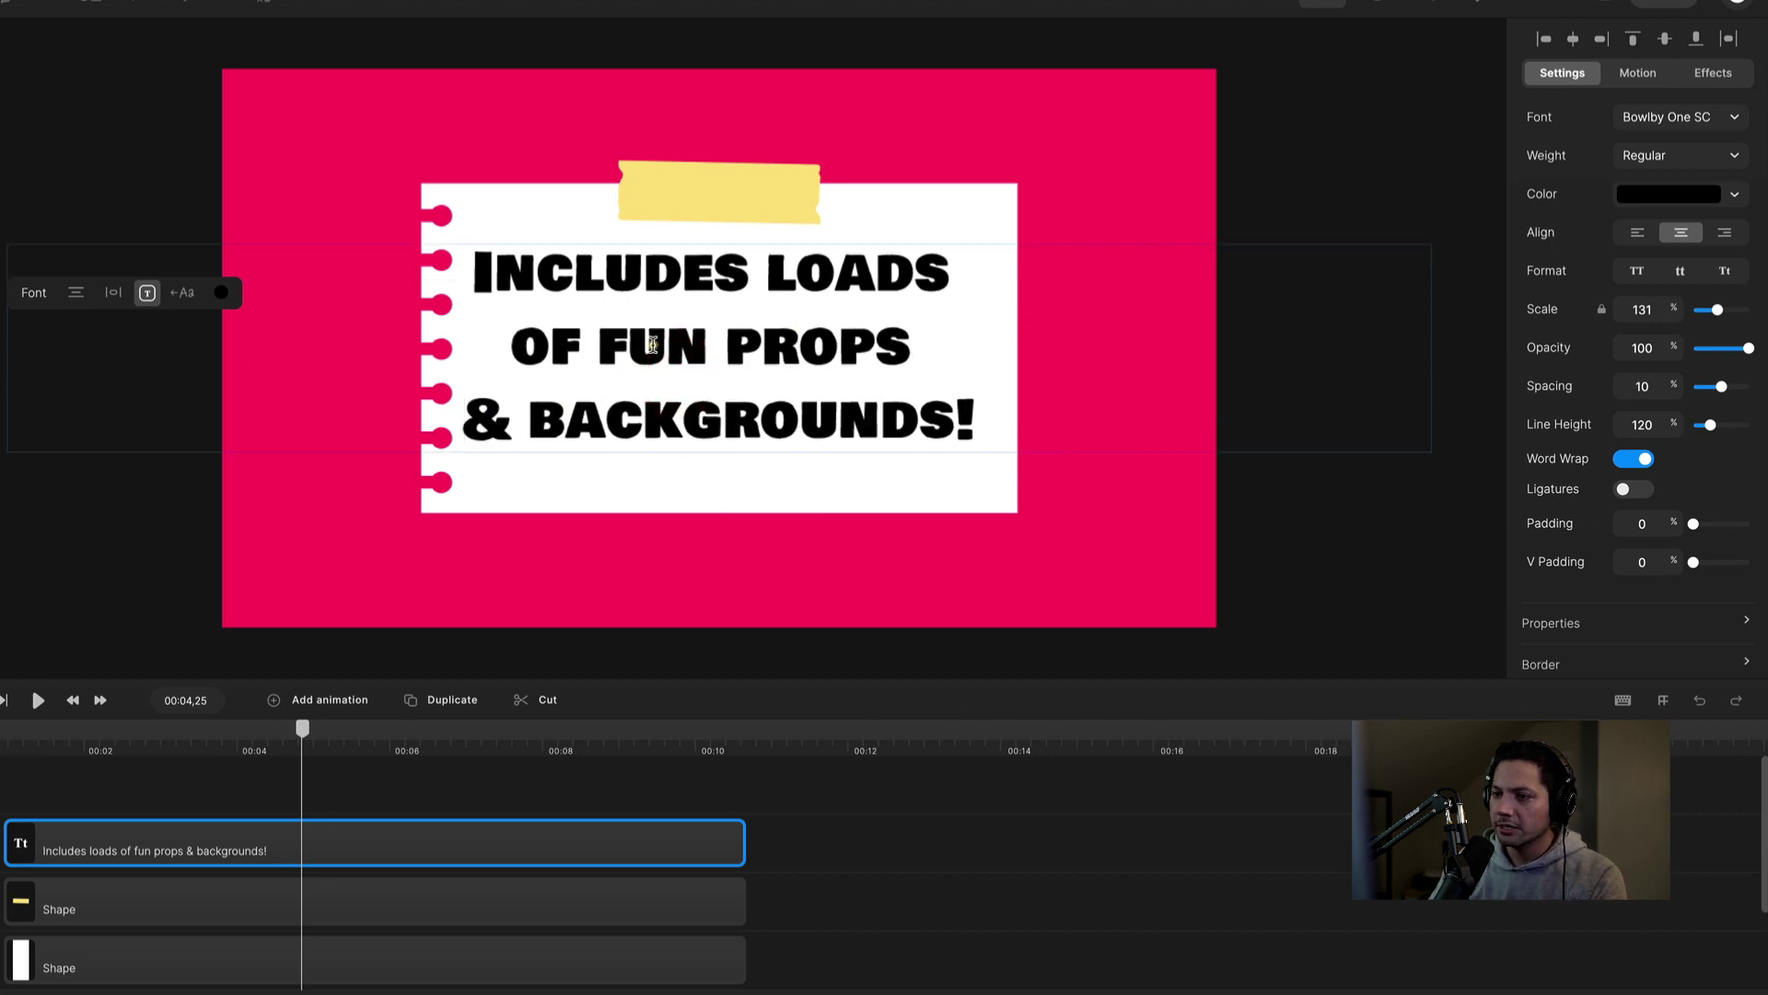
left_click(732, 342)
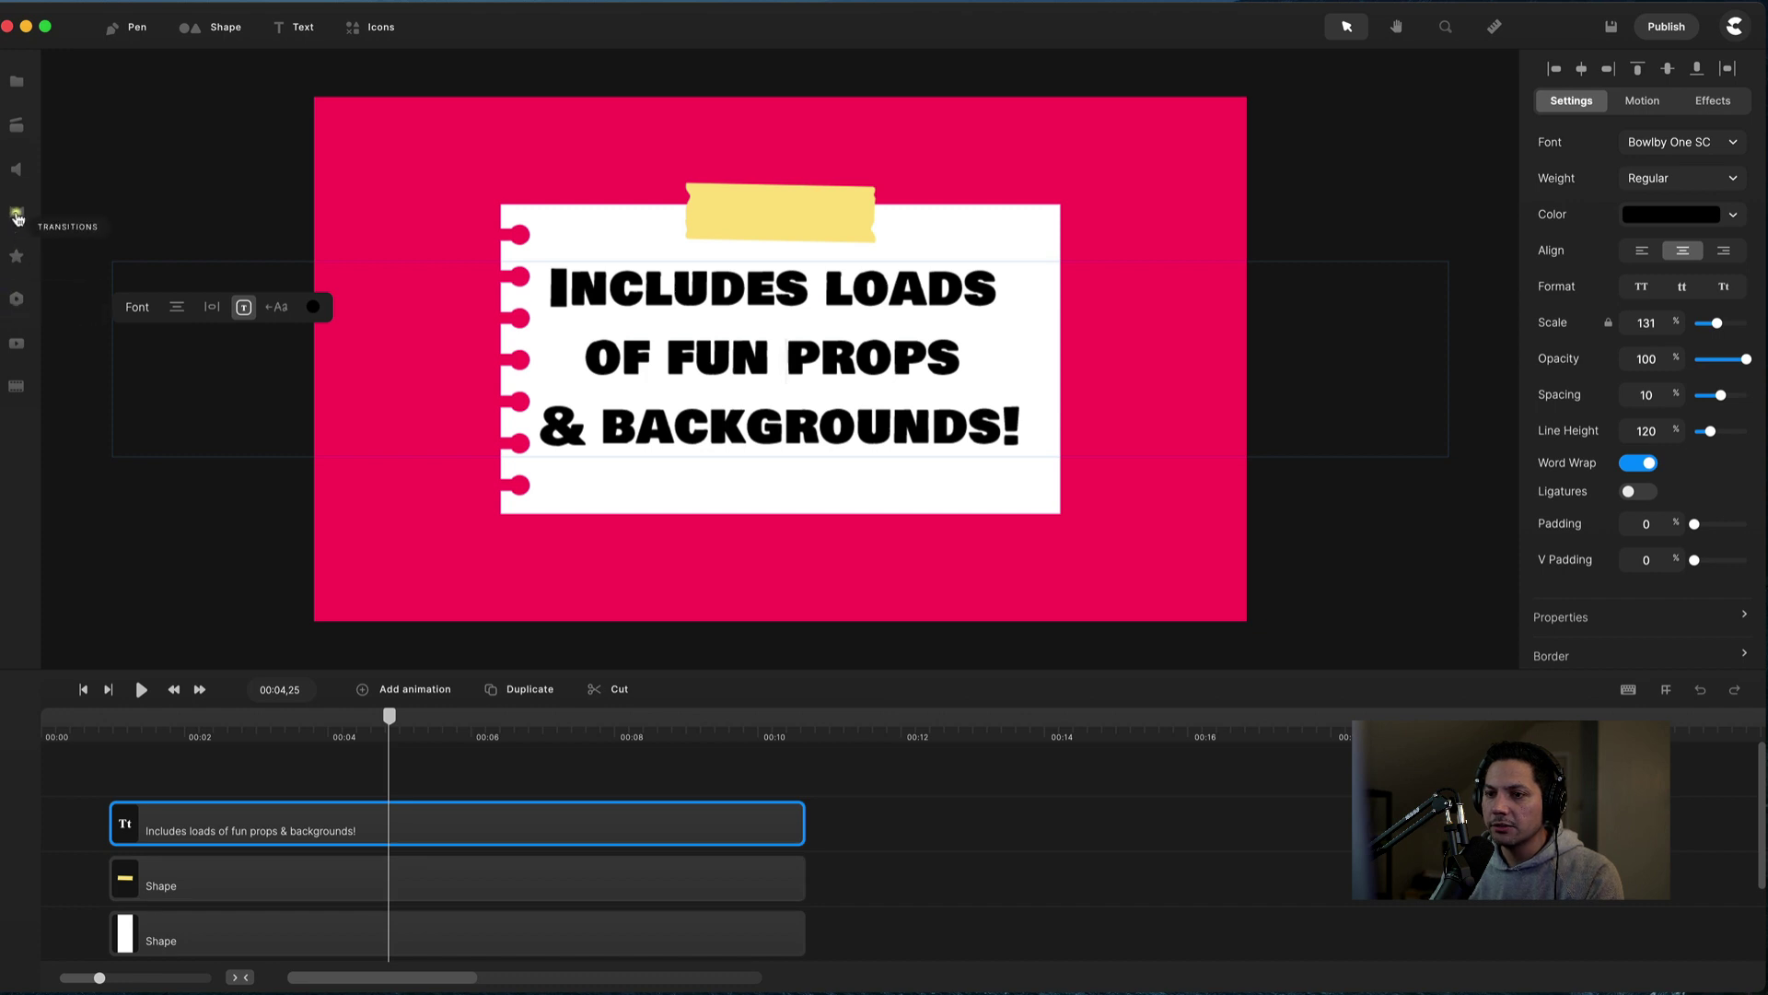
Apply the Doodle effect to the text and select its Drawing segment in the timeline.
left_click(17, 255)
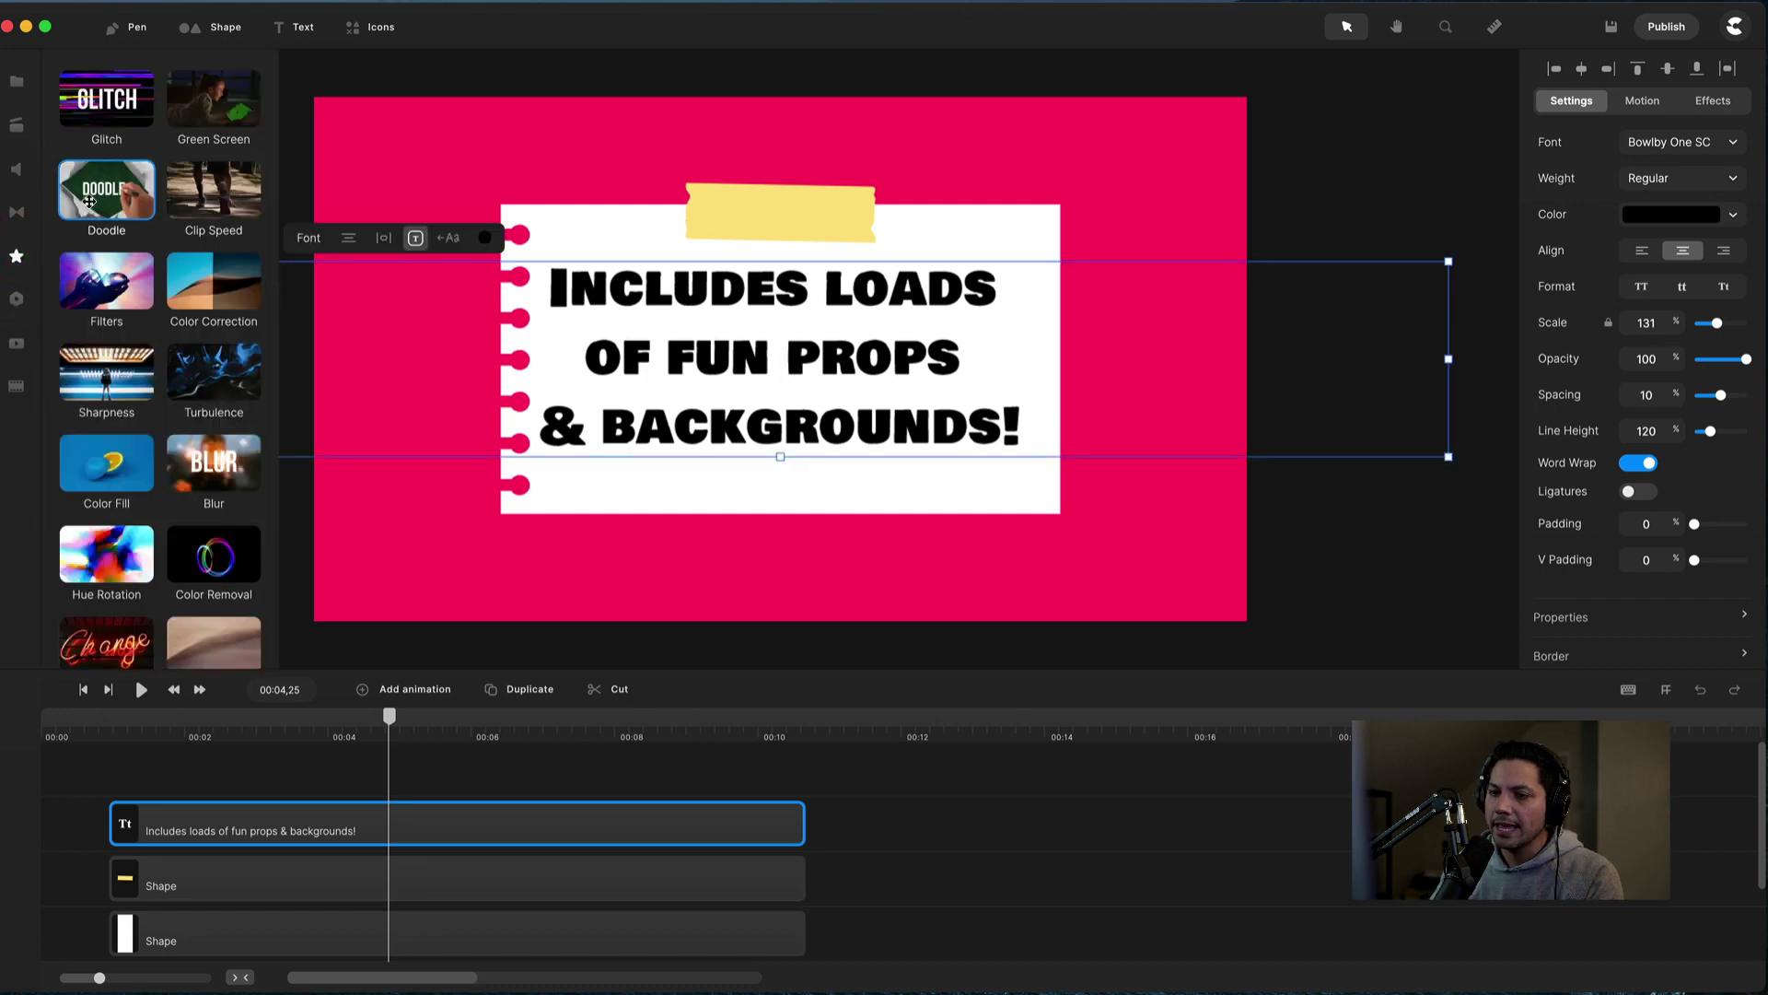
mouse_move(104, 186)
left_mouse_down()
mouse_move(474, 446)
mouse_move(679, 345)
left_mouse_up()
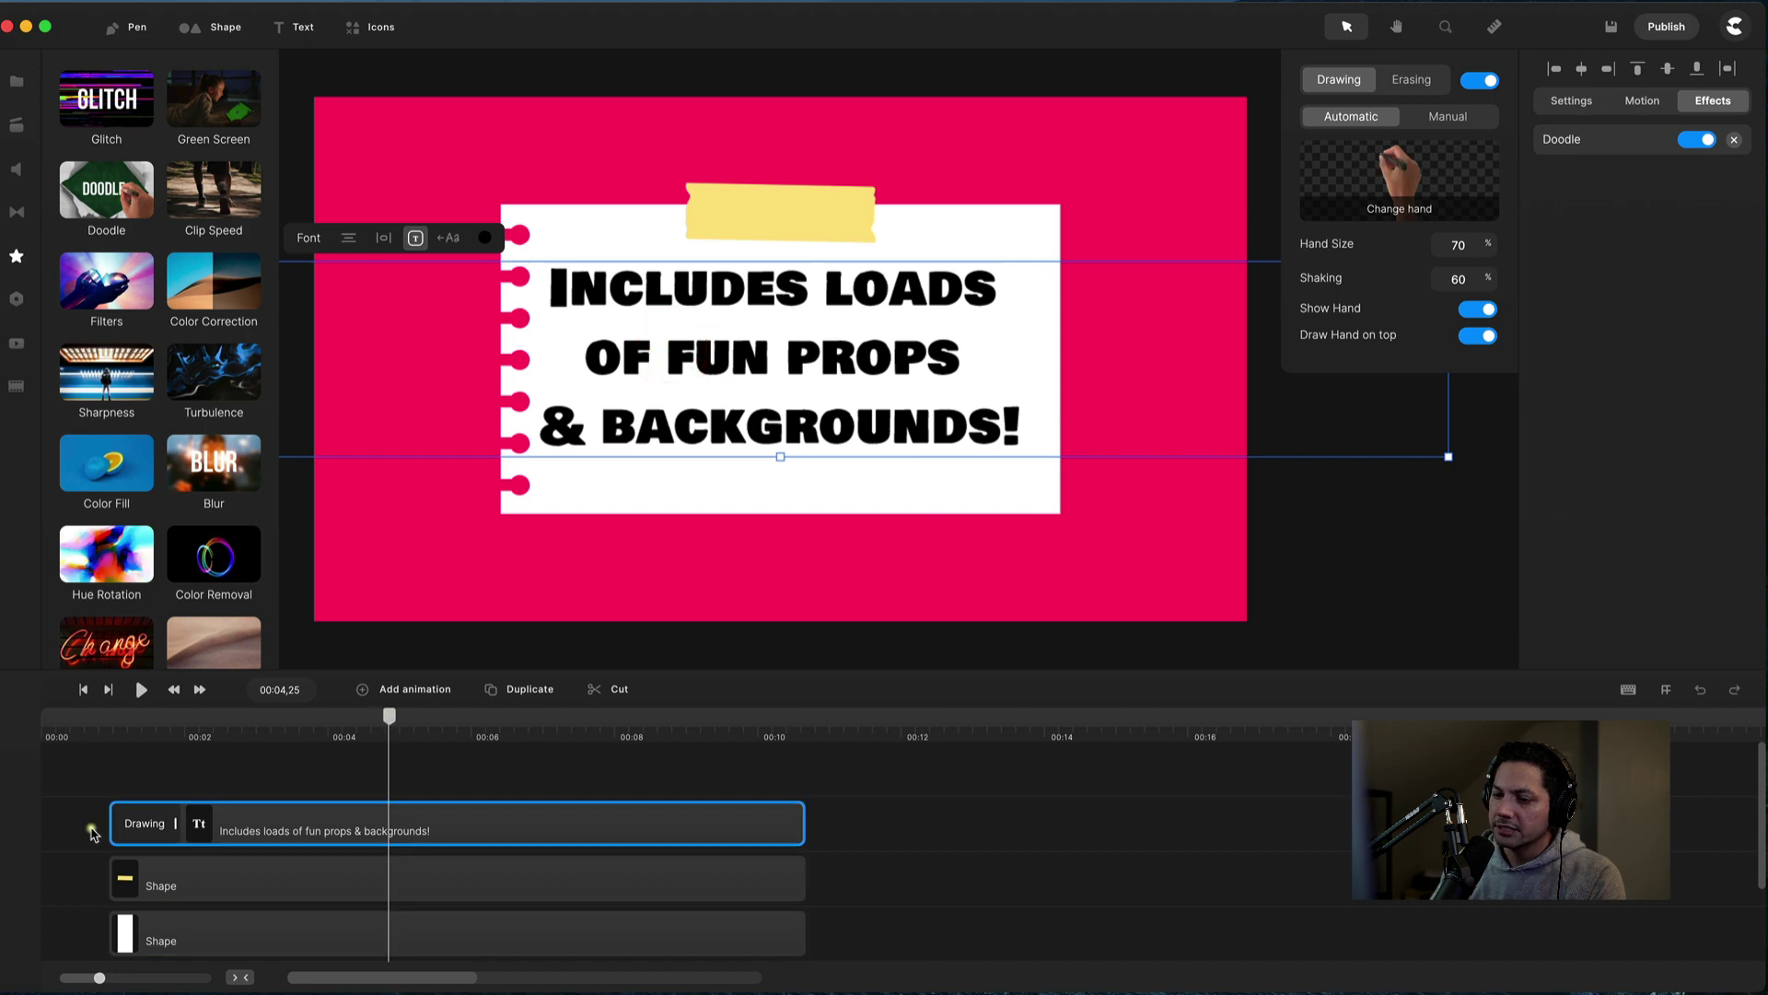
left_click(150, 824)
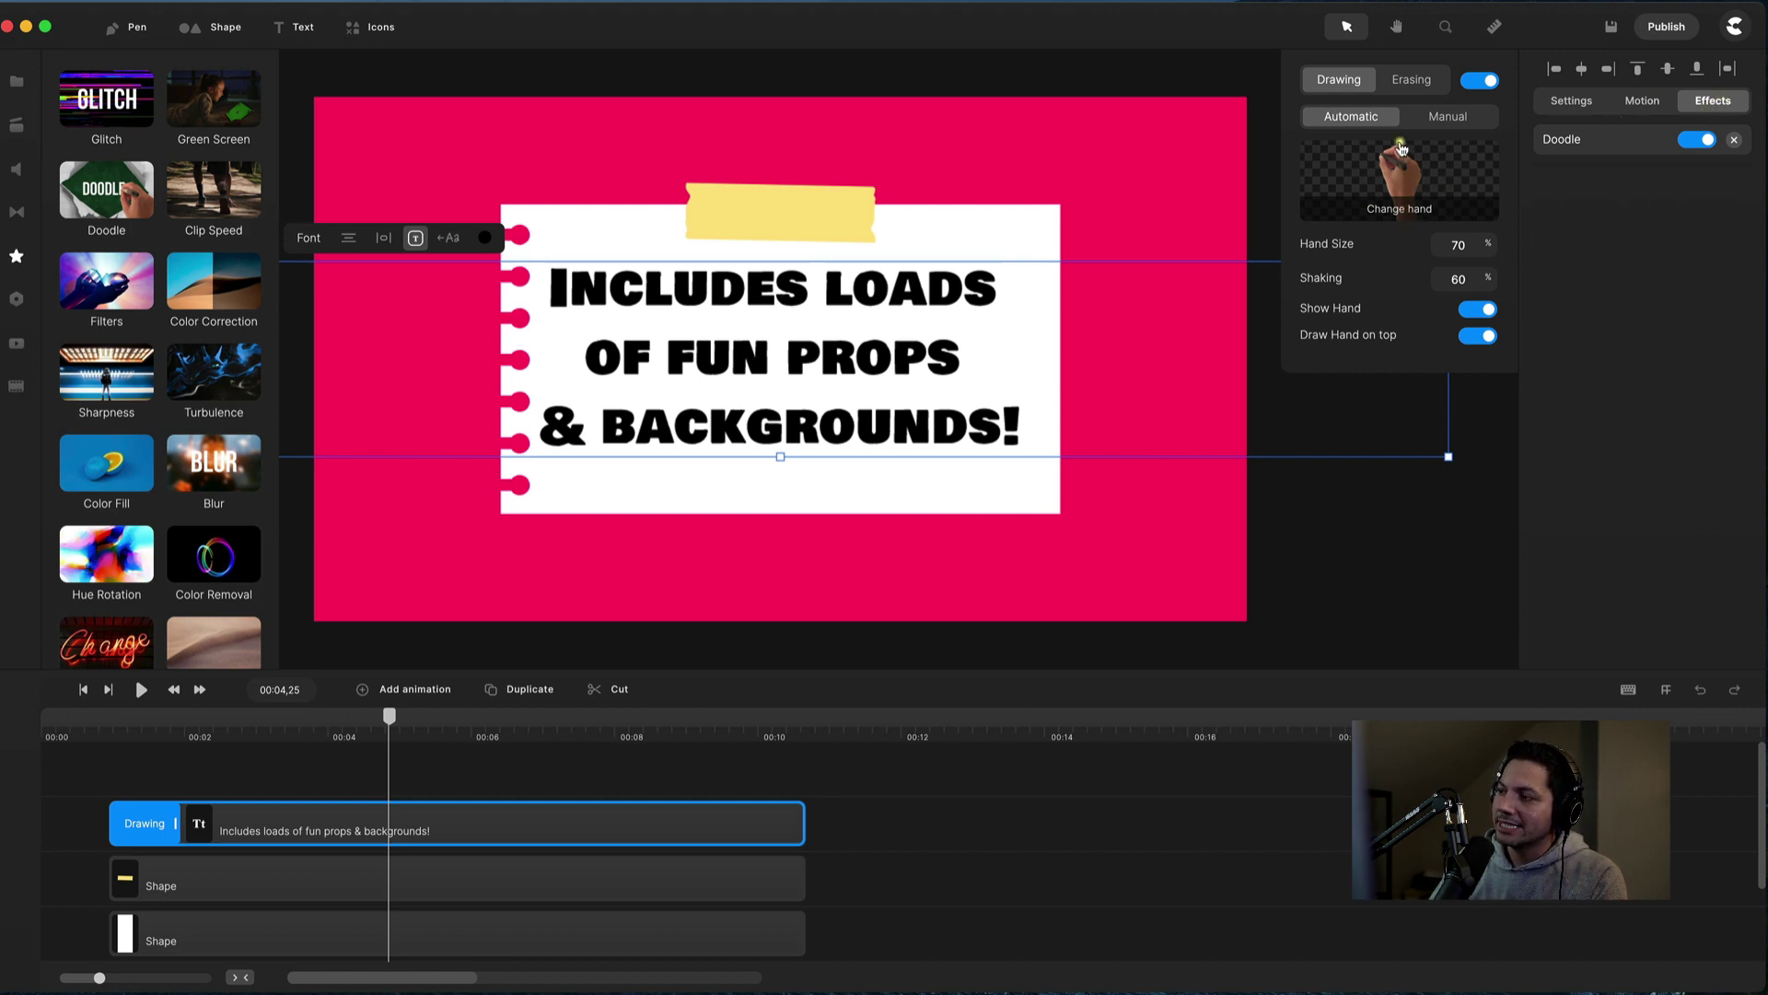
Replace the Doodle effect's drawing hand with the second hand in the first row of the hand library.
left_click(1394, 212)
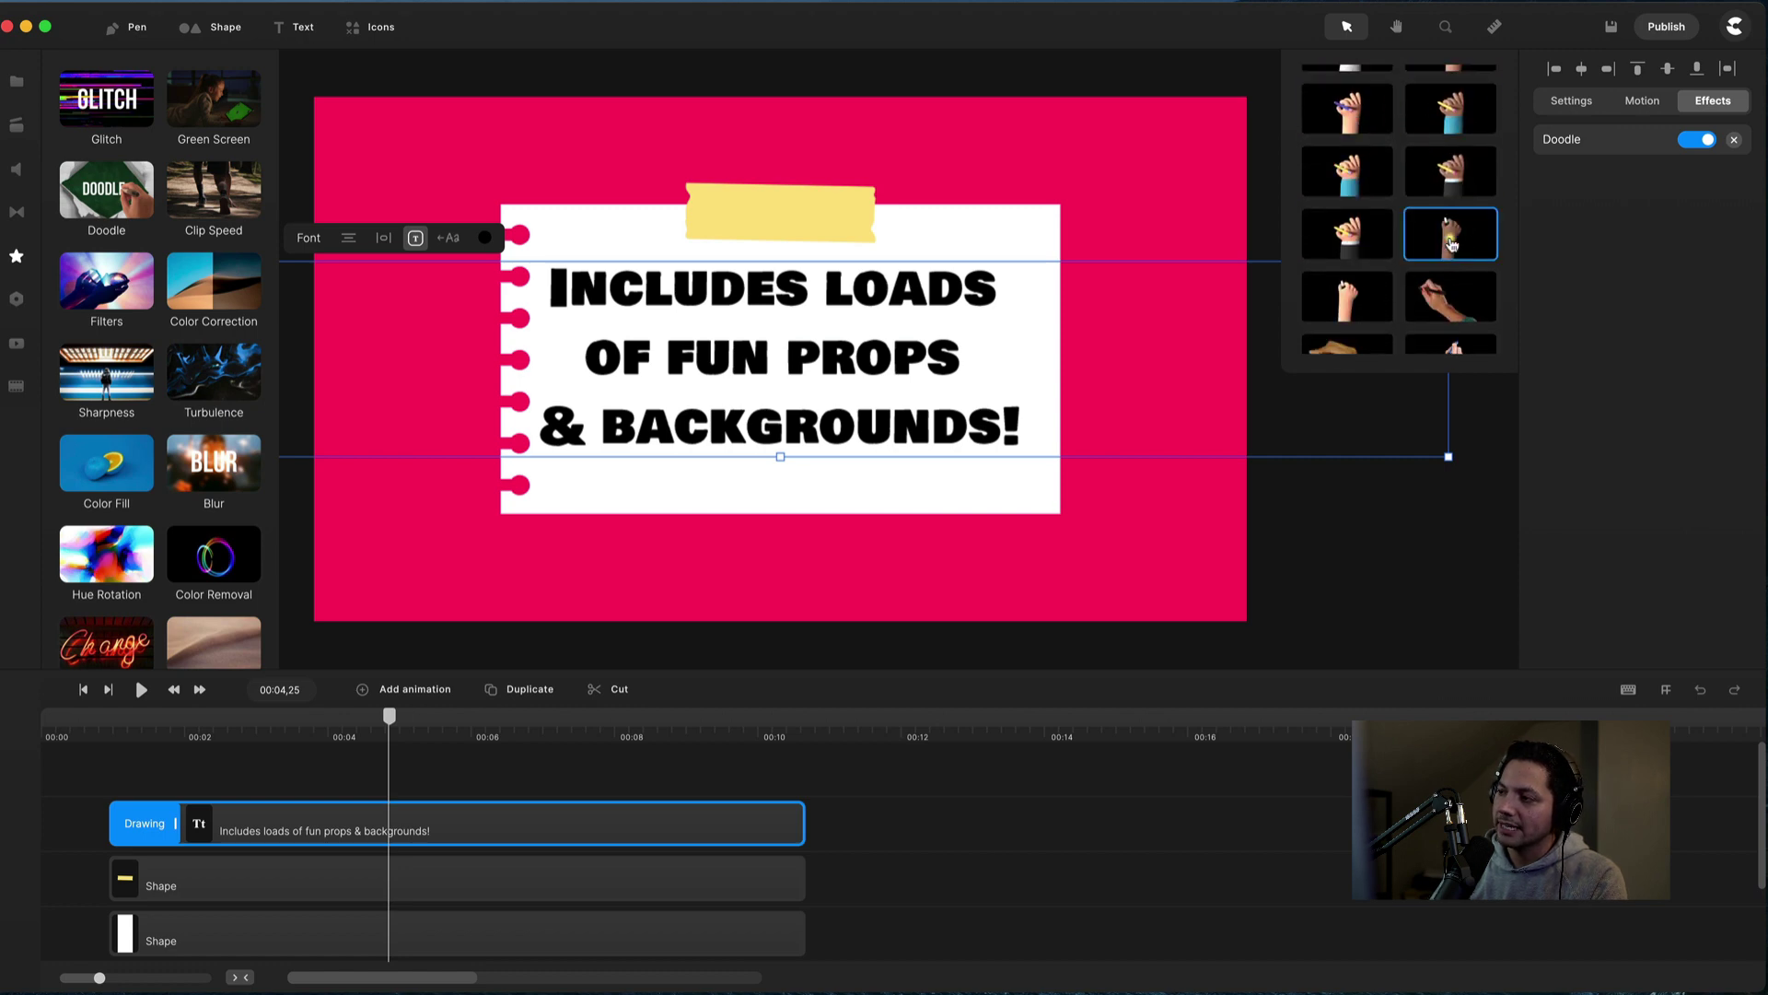
scroll(1451, 243, "down", 10)
scroll(1452, 243, "up", 10)
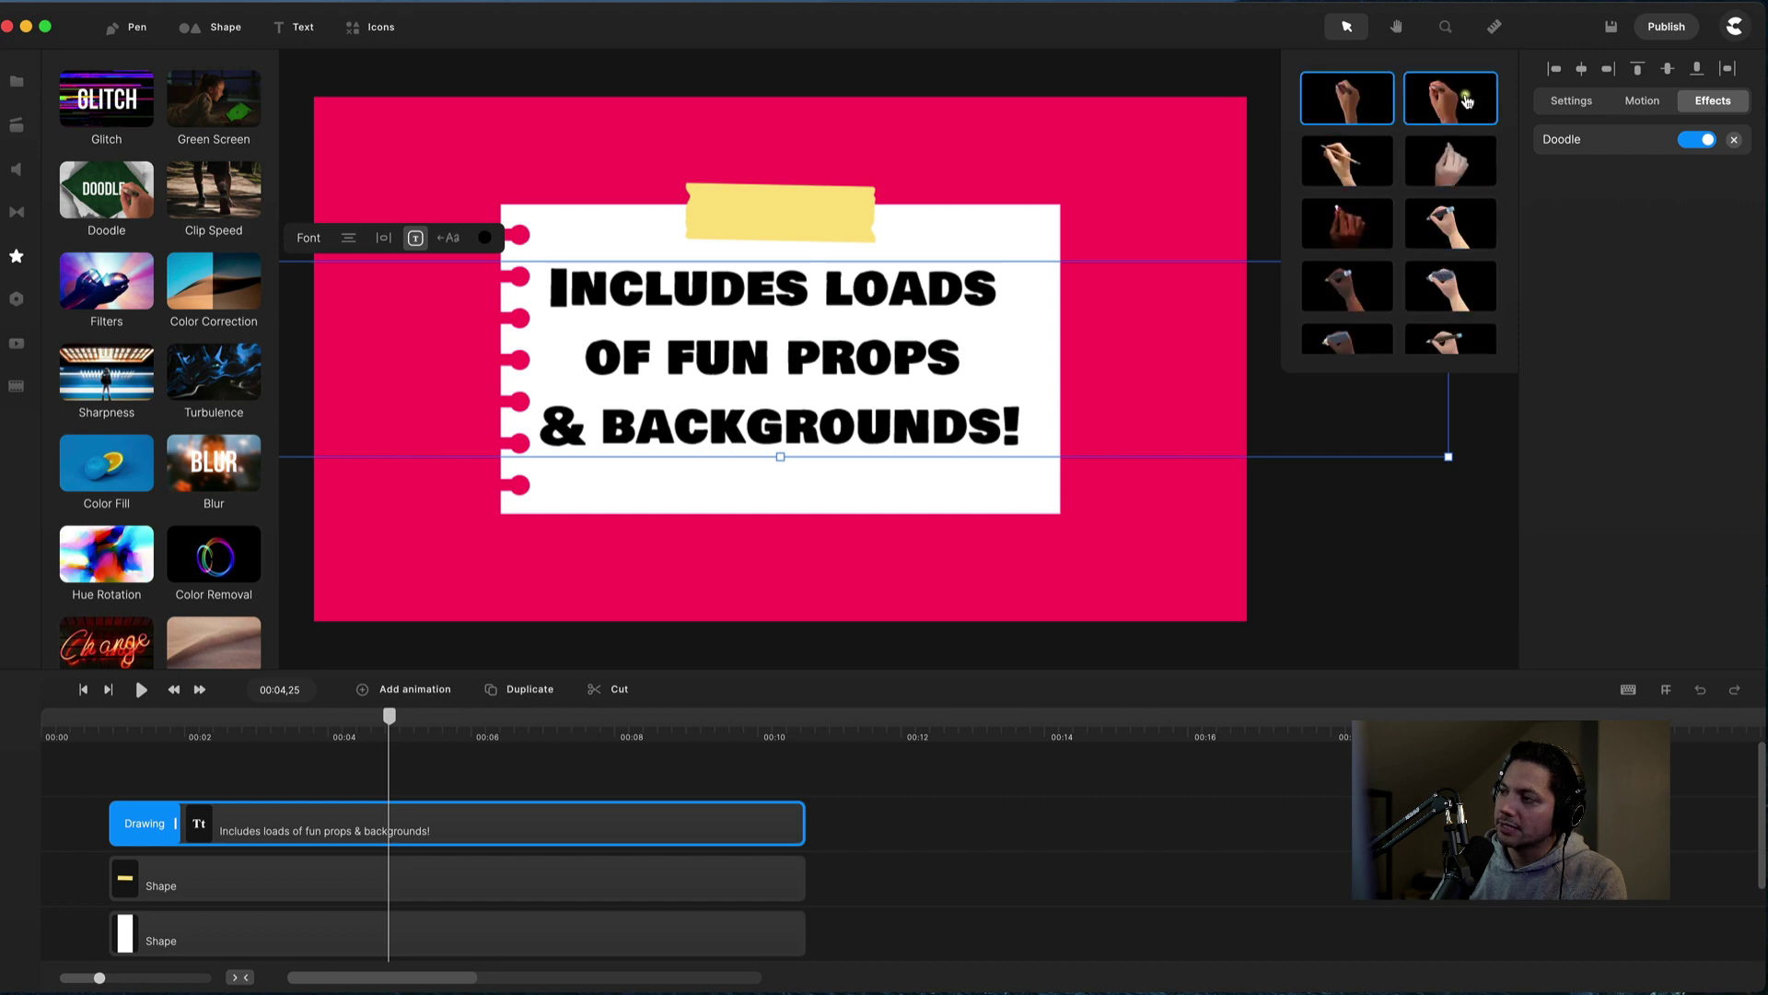
left_click(1475, 109)
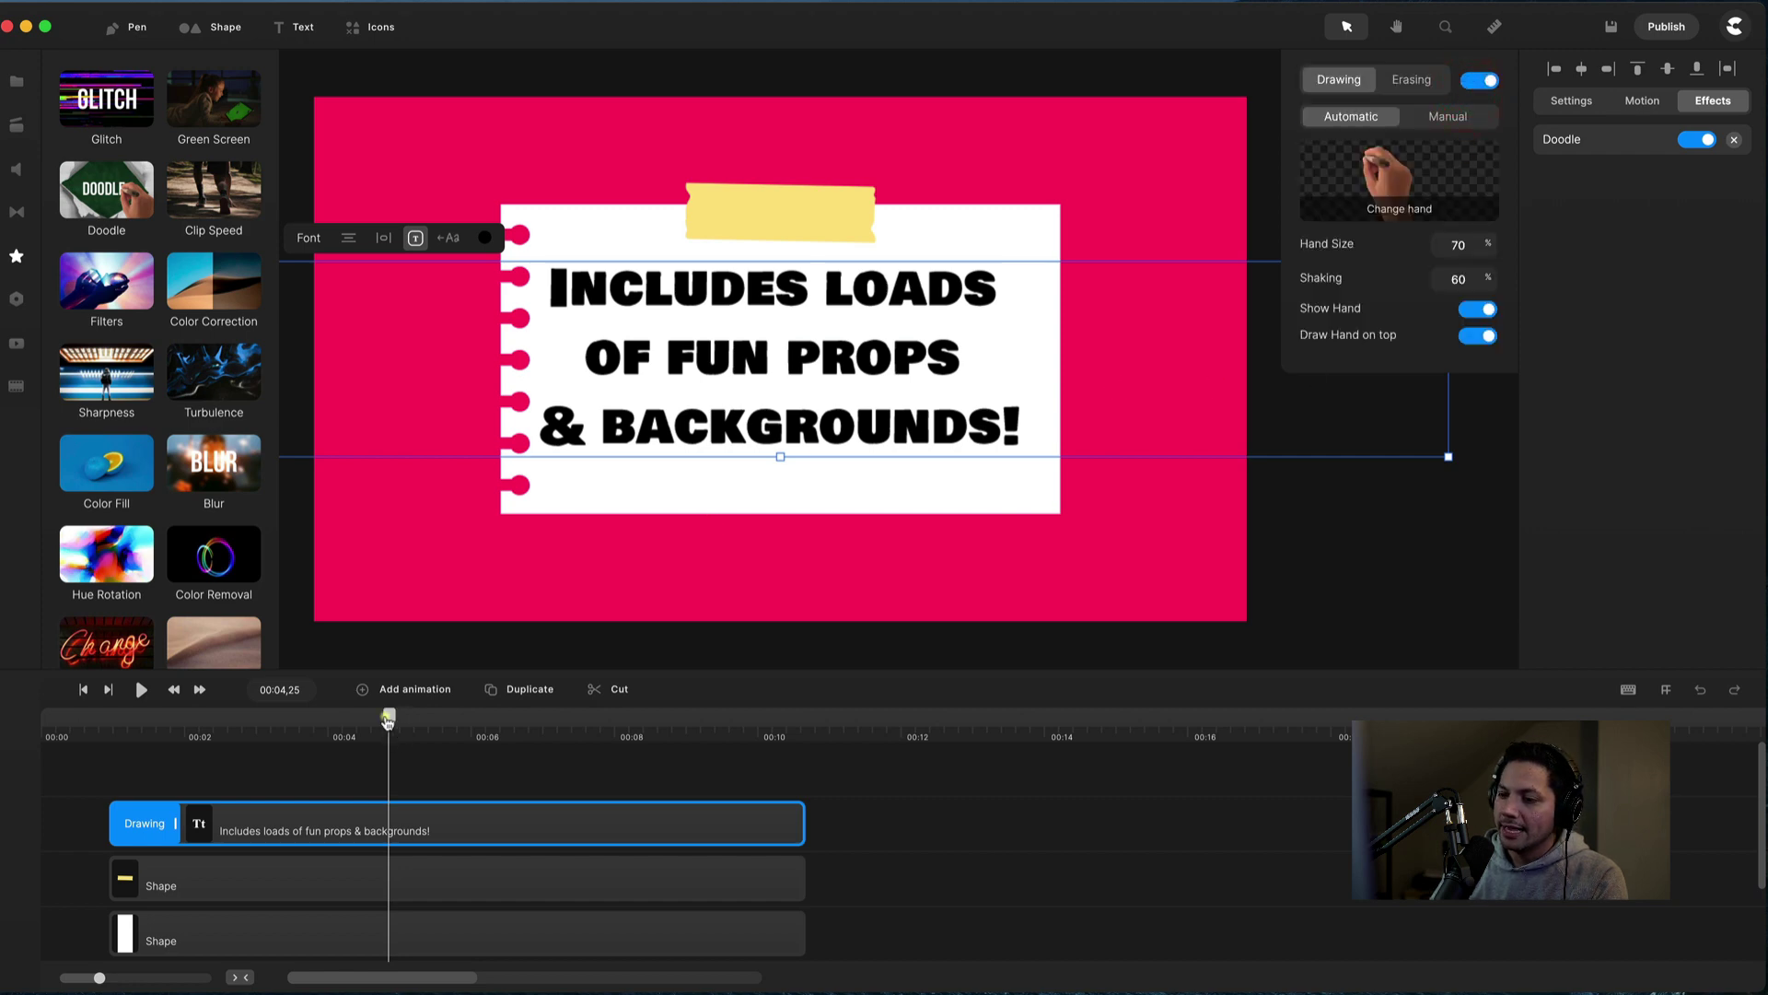
Play the text's drawing animation from 00:00,26, just before the clip starts.
mouse_move(388, 721)
left_mouse_down()
mouse_move(127, 726)
mouse_move(107, 764)
left_mouse_up()
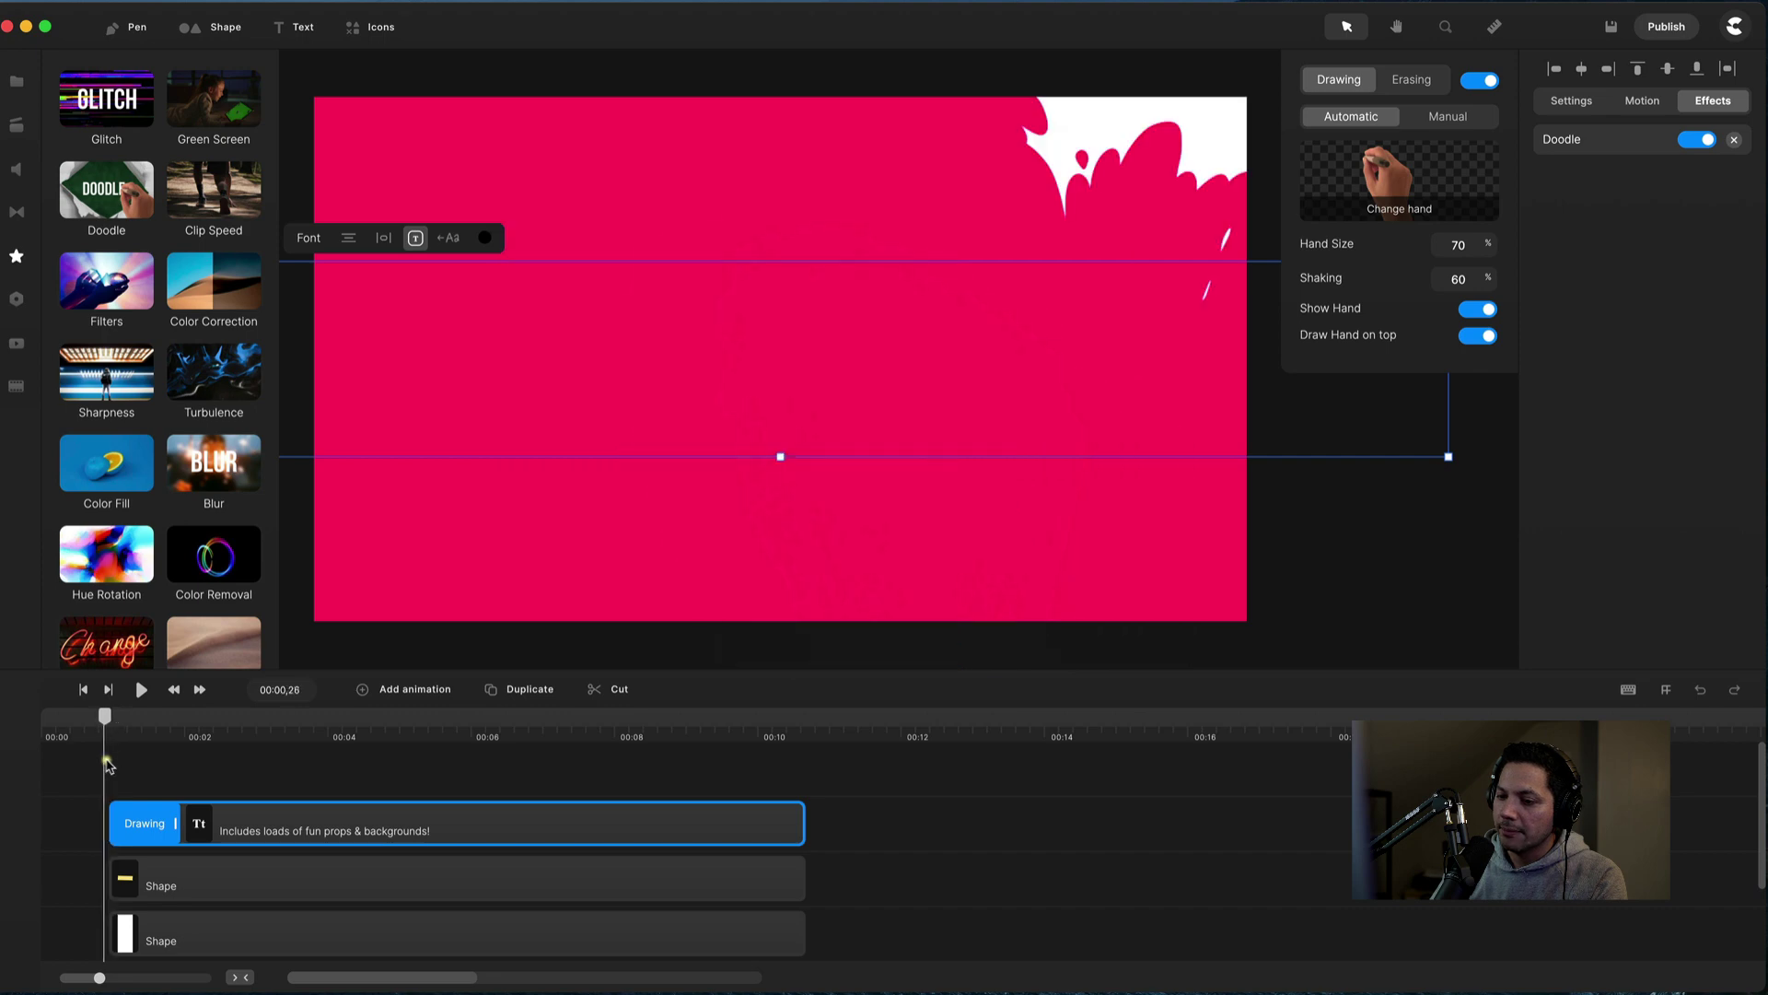
key("space")
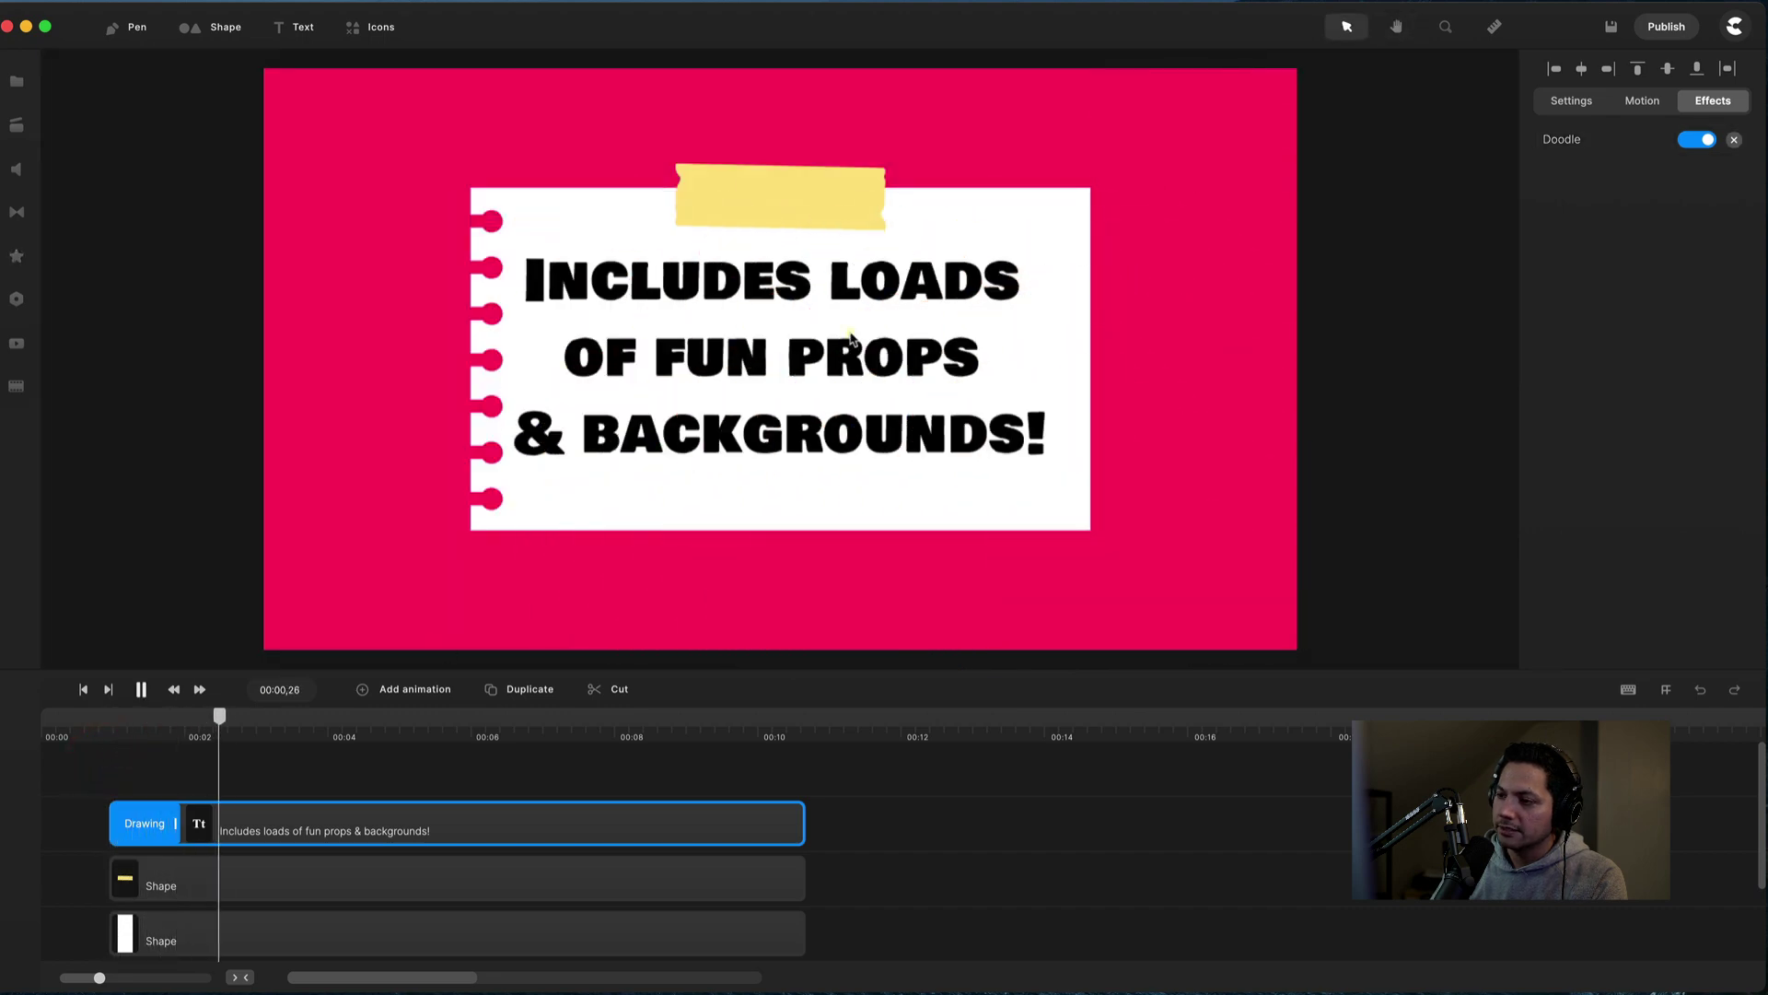
Lengthen the text's Drawing segment to end at about 4.5 seconds and play the slower drawing from 00:00,28.
left_click(256, 723)
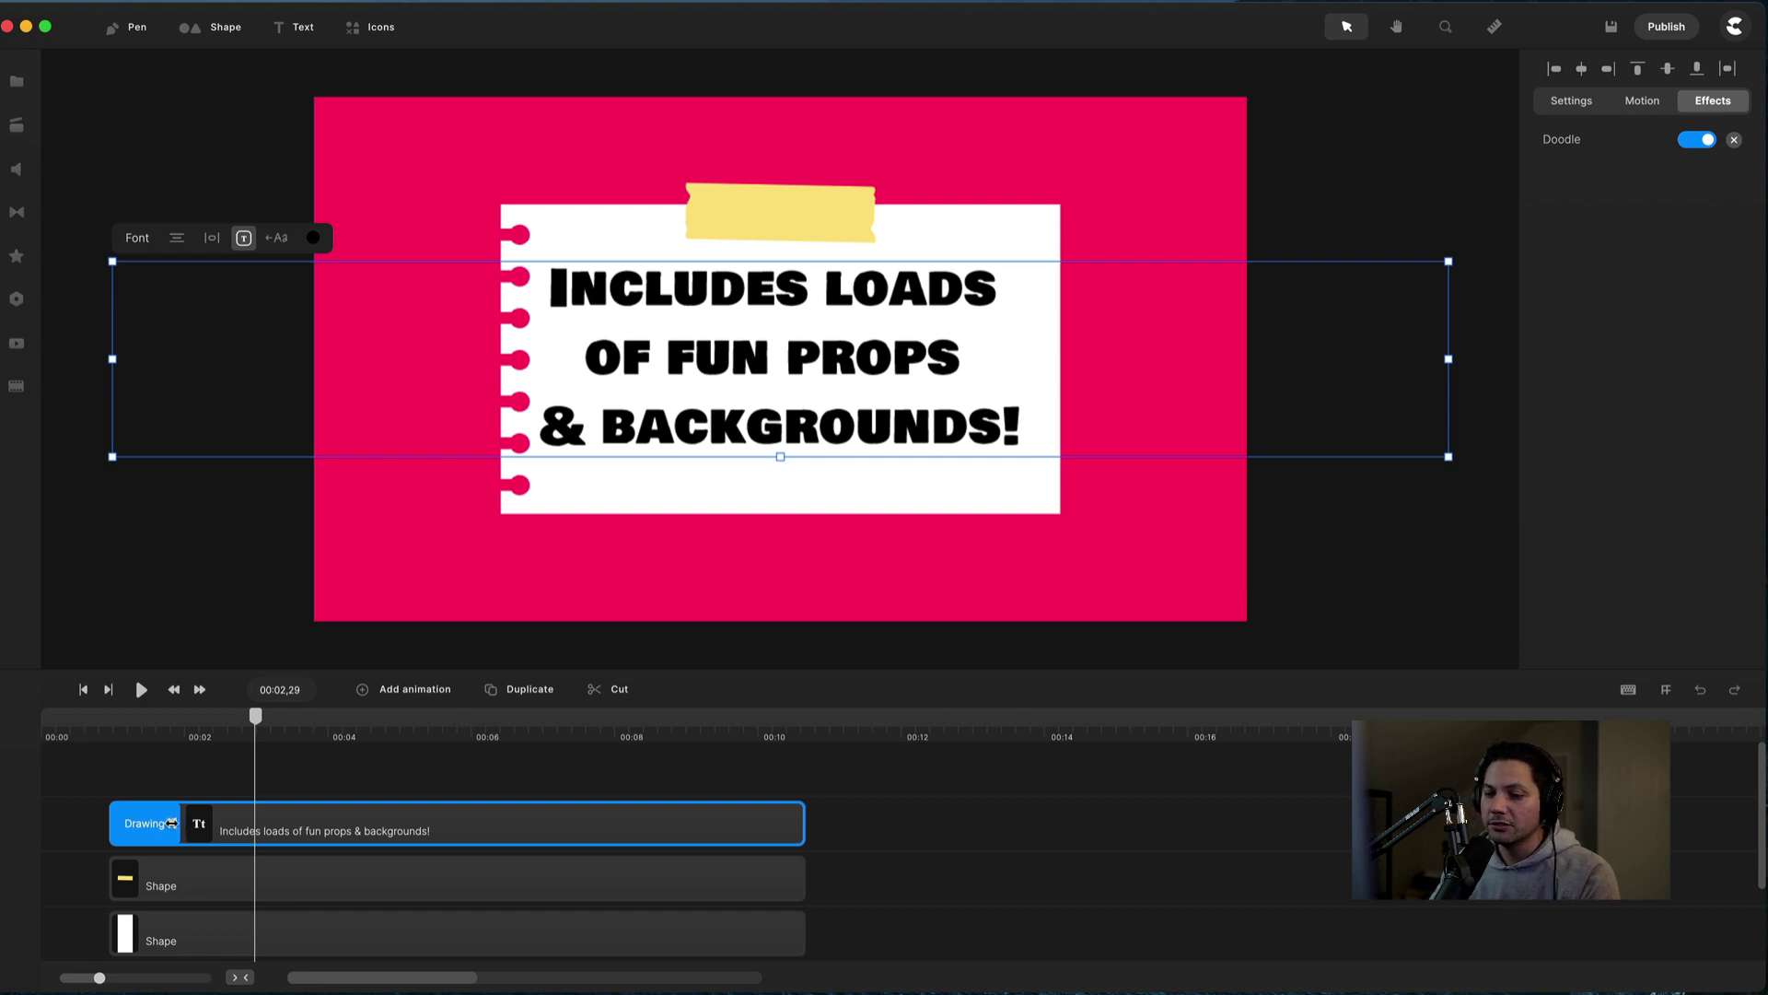
mouse_move(171, 823)
left_mouse_down()
mouse_move(433, 821)
mouse_move(161, 834)
mouse_move(369, 822)
left_mouse_up()
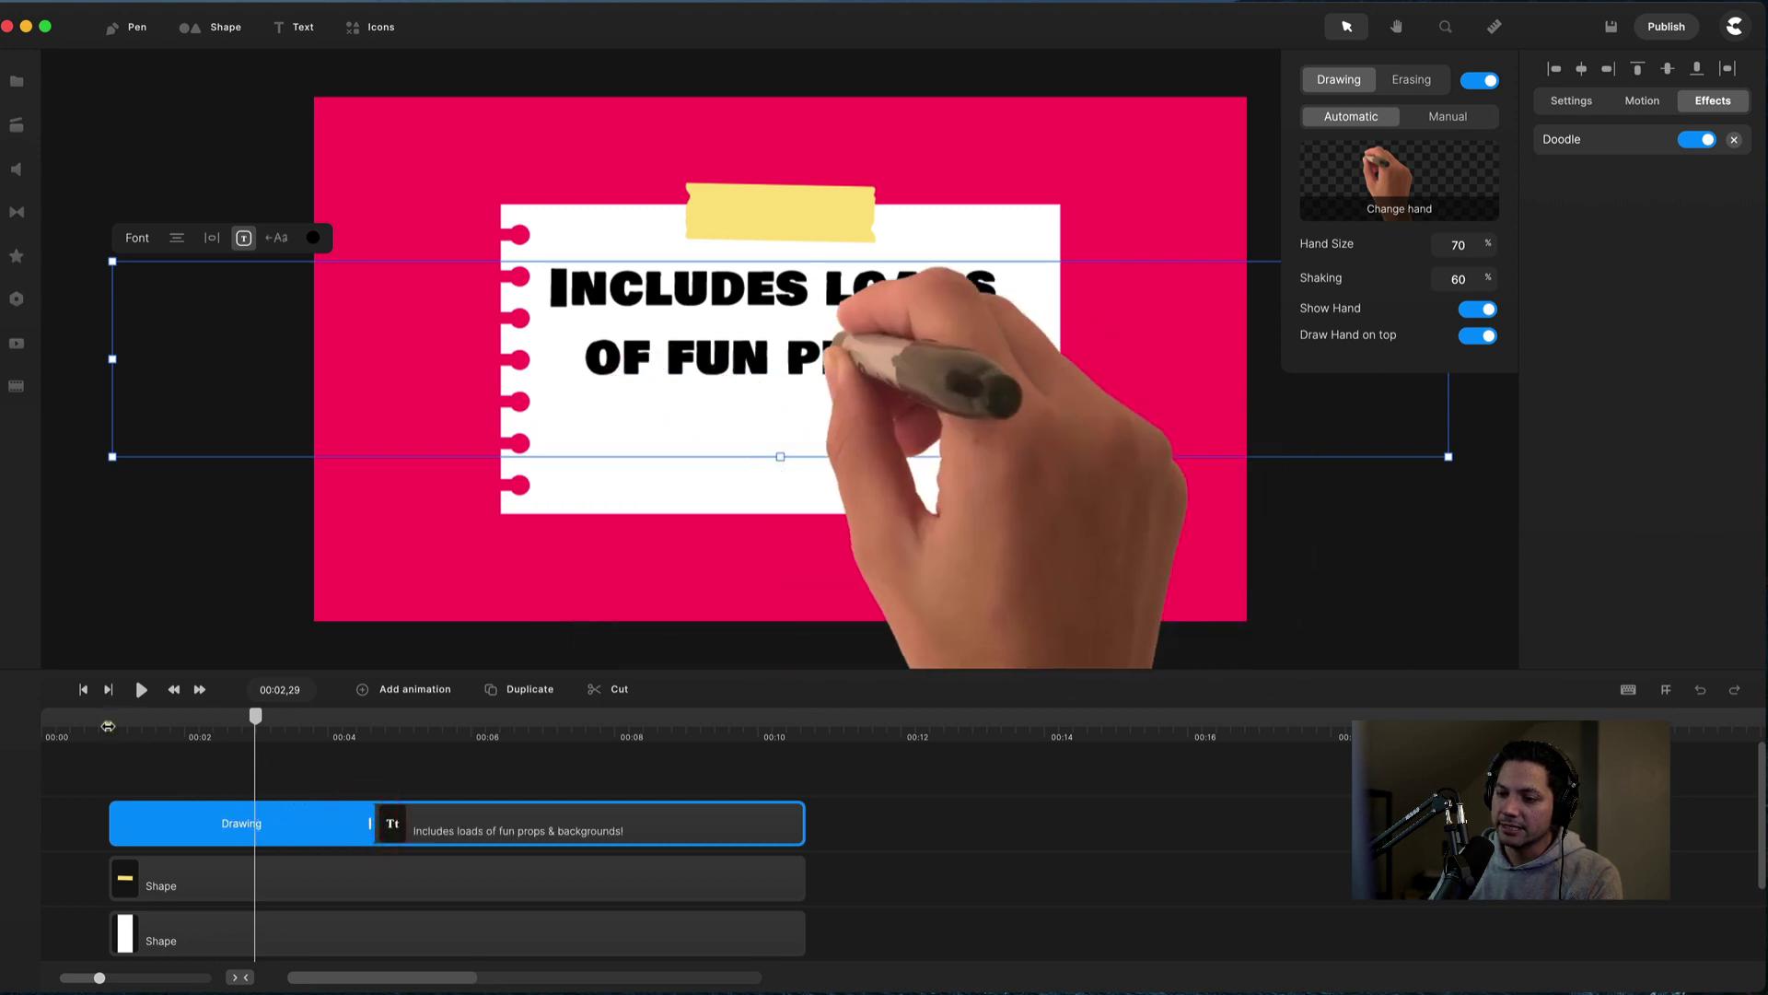
left_click(111, 727)
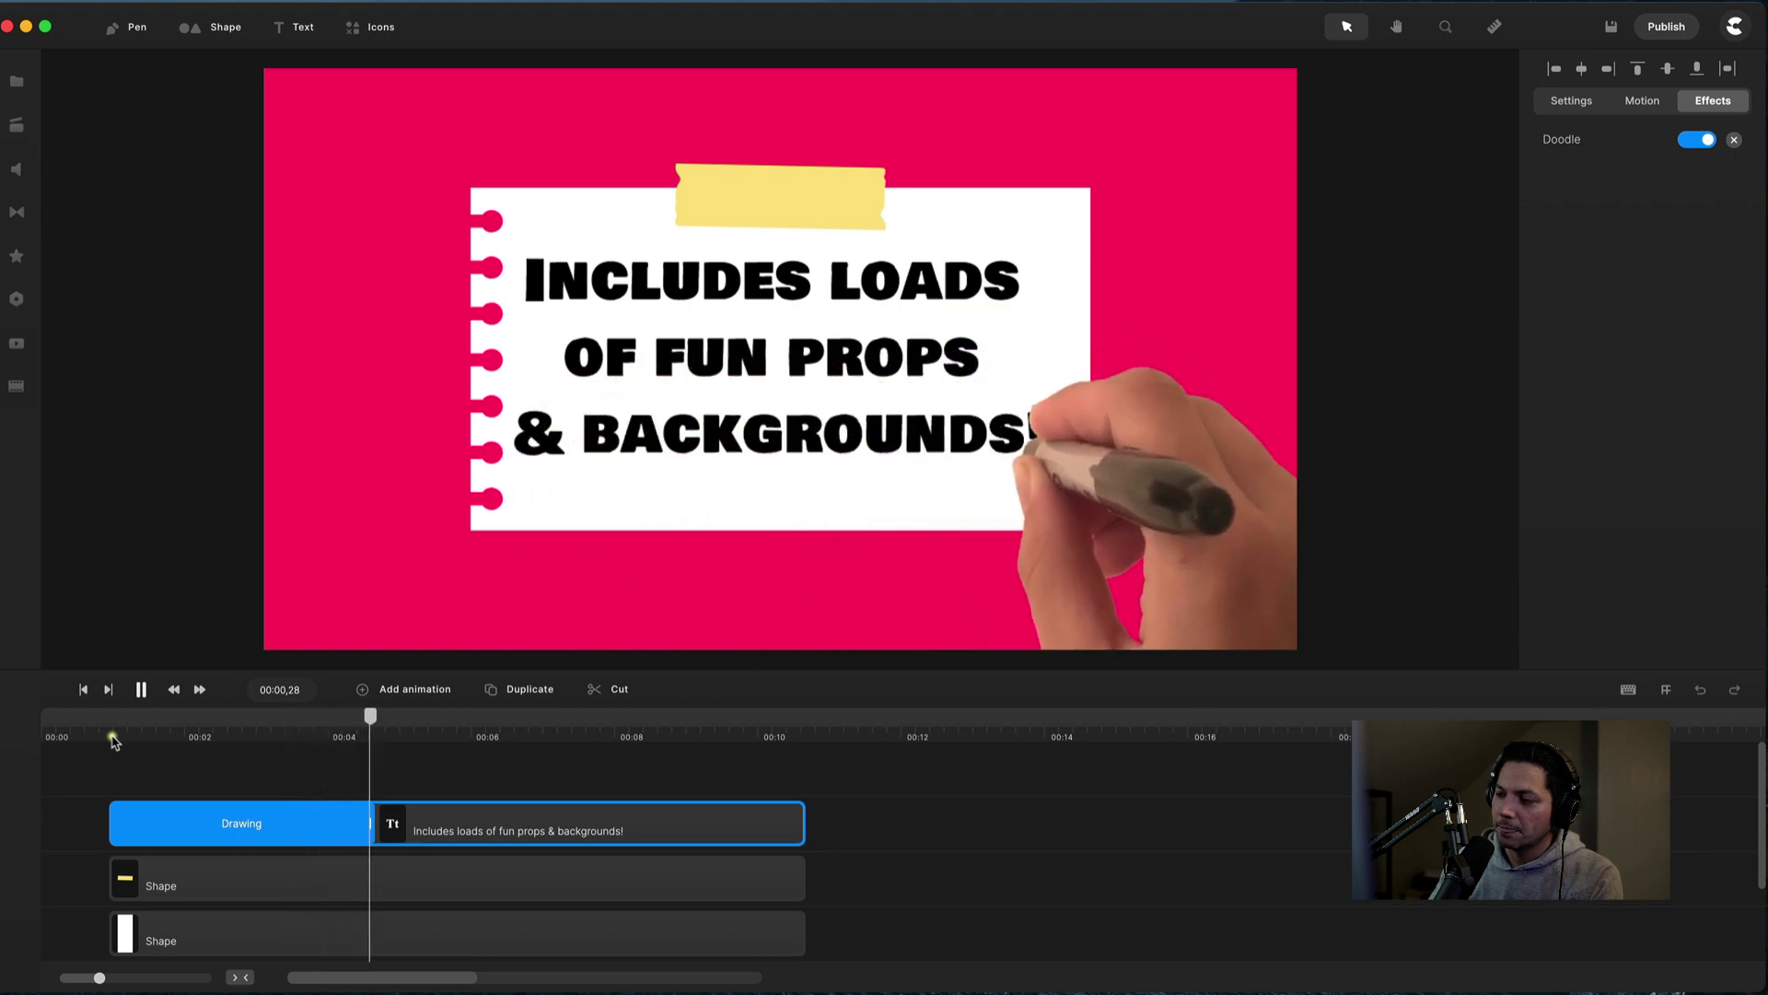
key("space")
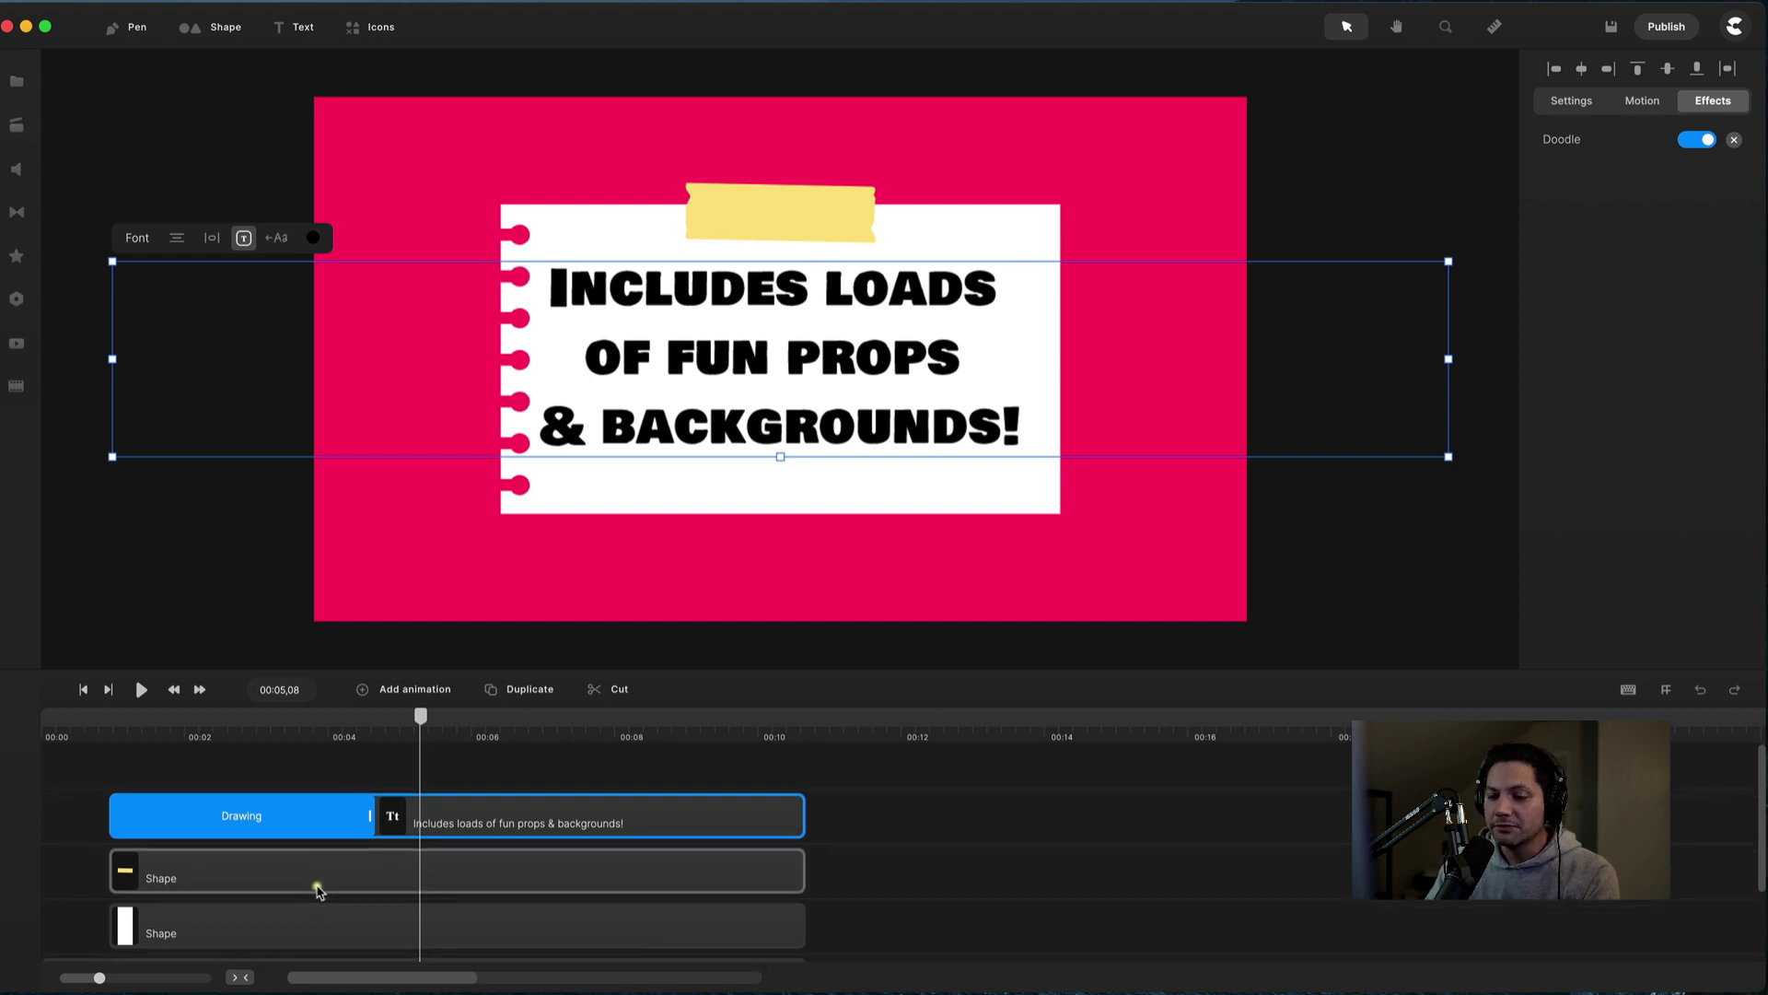
Group the text clip with the yellow tape and white paper shape clips, leaving the pink background outside the group.
scroll(276, 866, "down", 3)
mouse_move(205, 729)
left_mouse_down()
mouse_move(177, 727)
mouse_move(386, 716)
mouse_move(305, 718)
left_mouse_up()
scroll(340, 764, "up", 2)
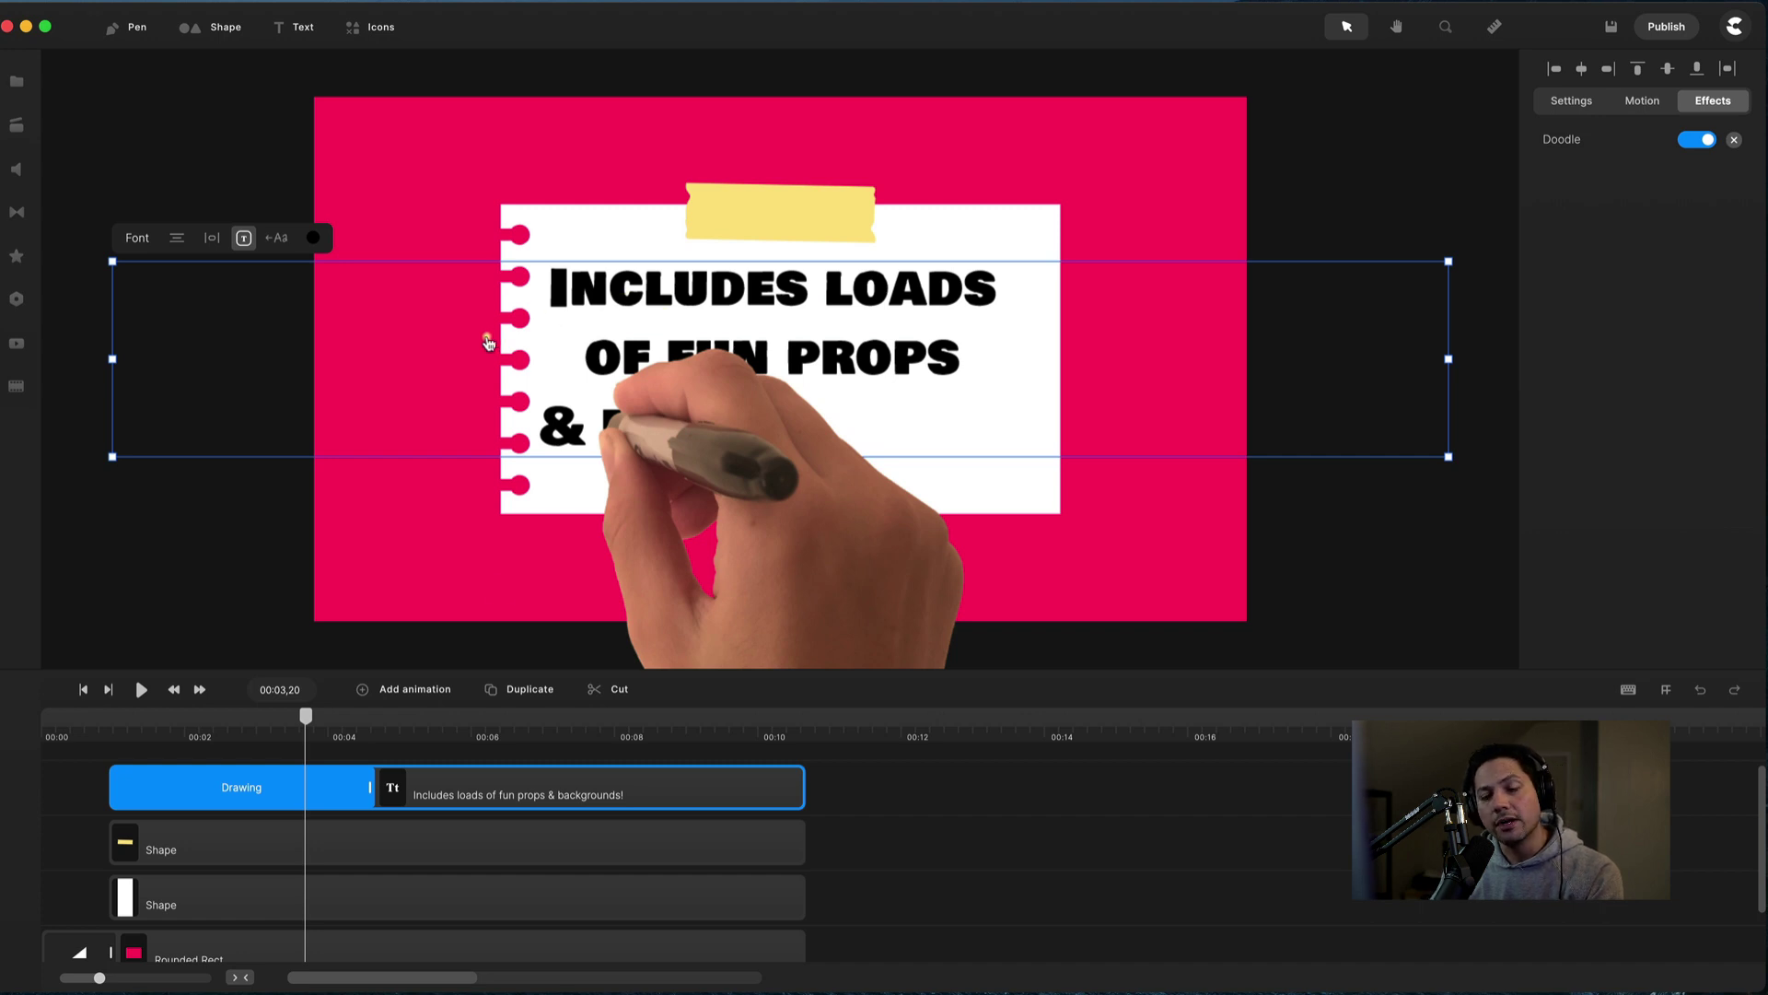
scroll(513, 797, "down", 1)
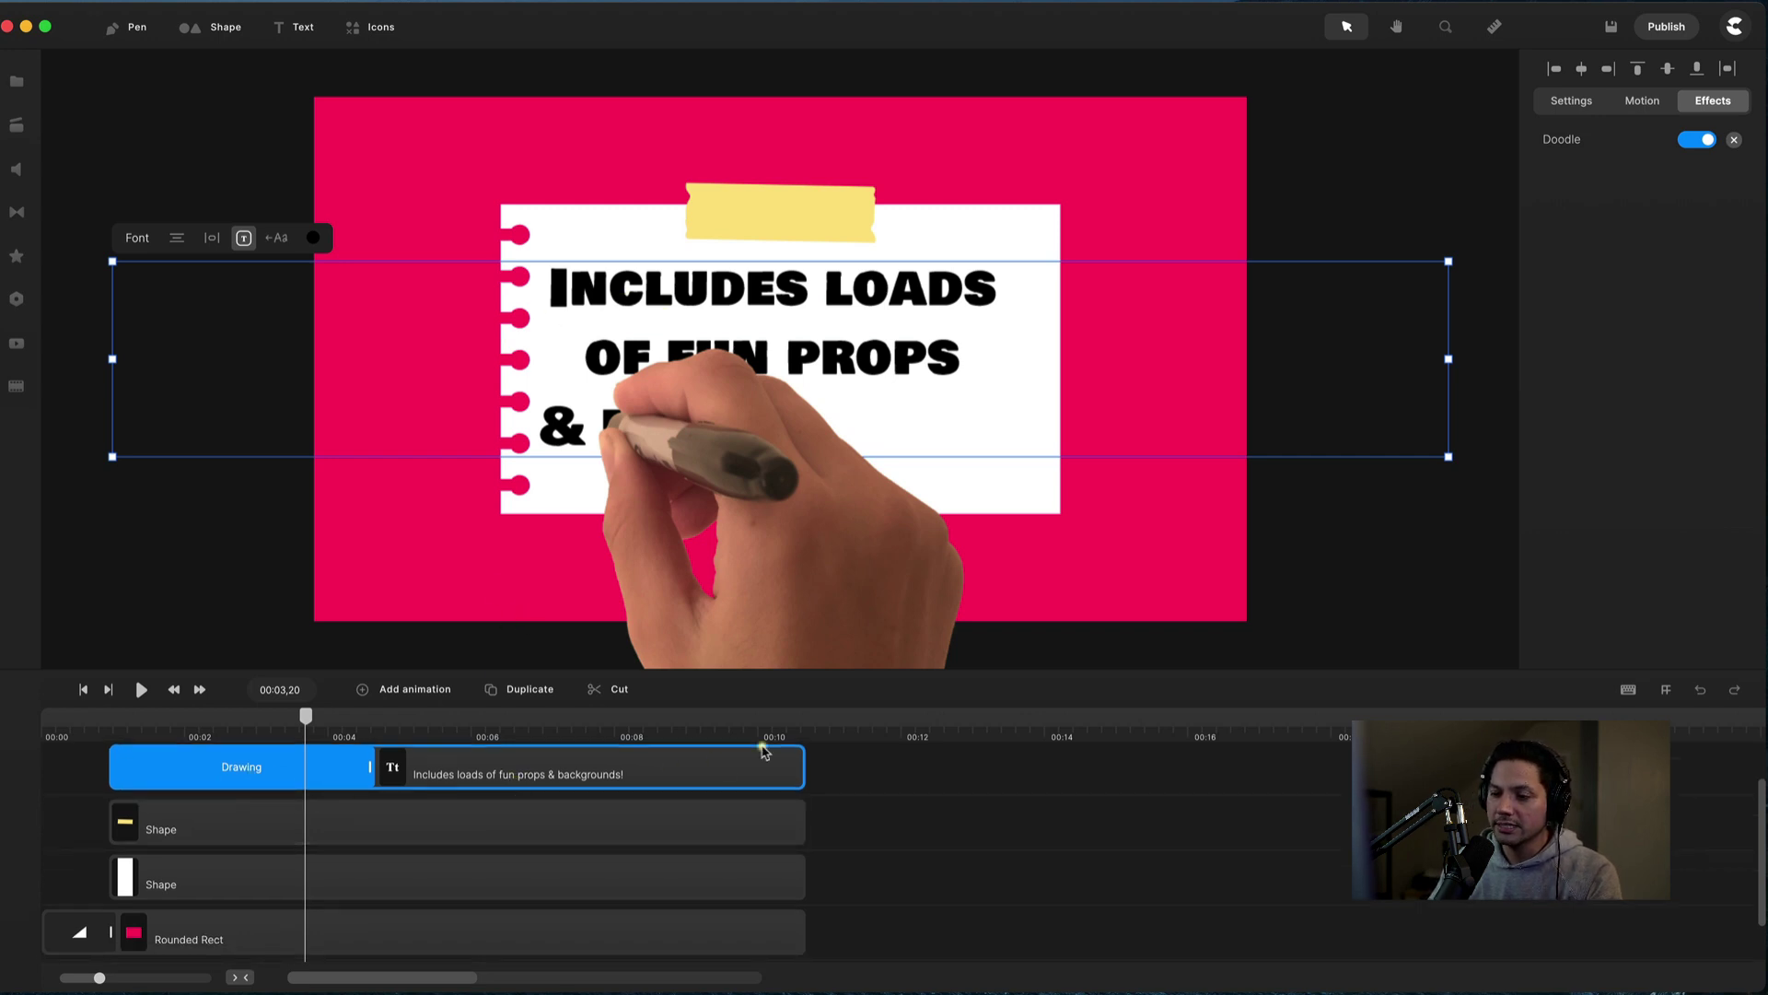
left_click(836, 764)
left_click(686, 768)
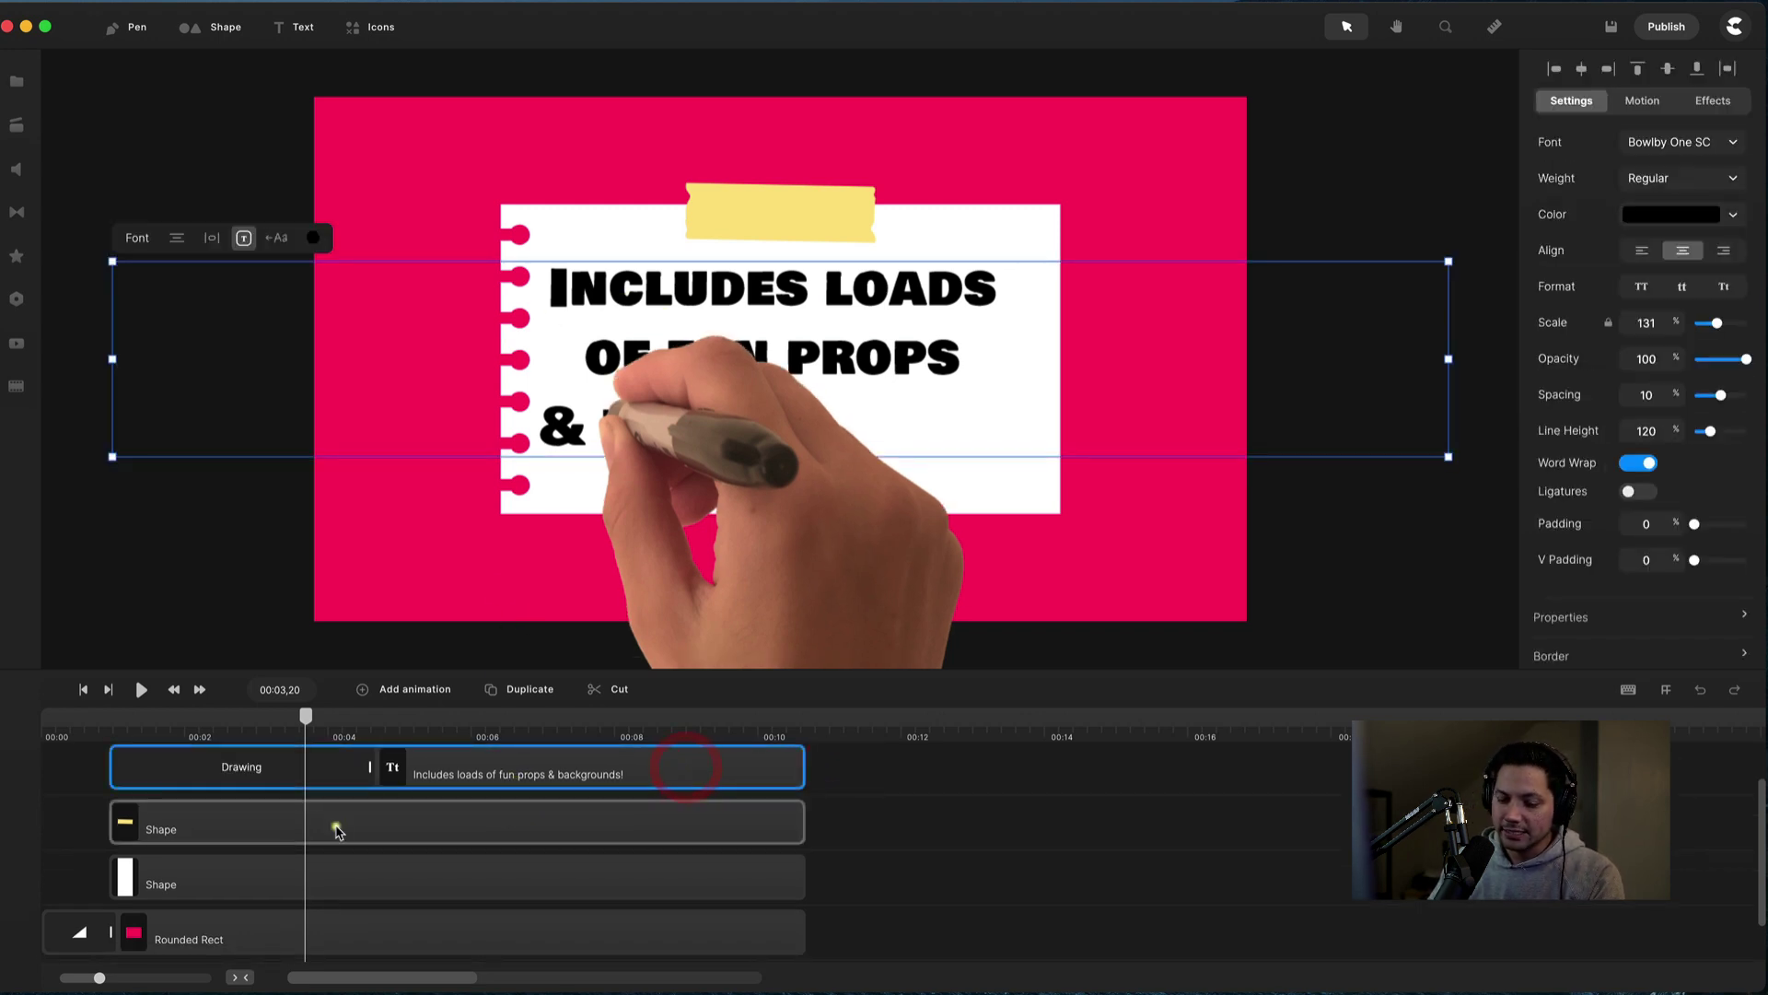
left_click(365, 828, "shift")
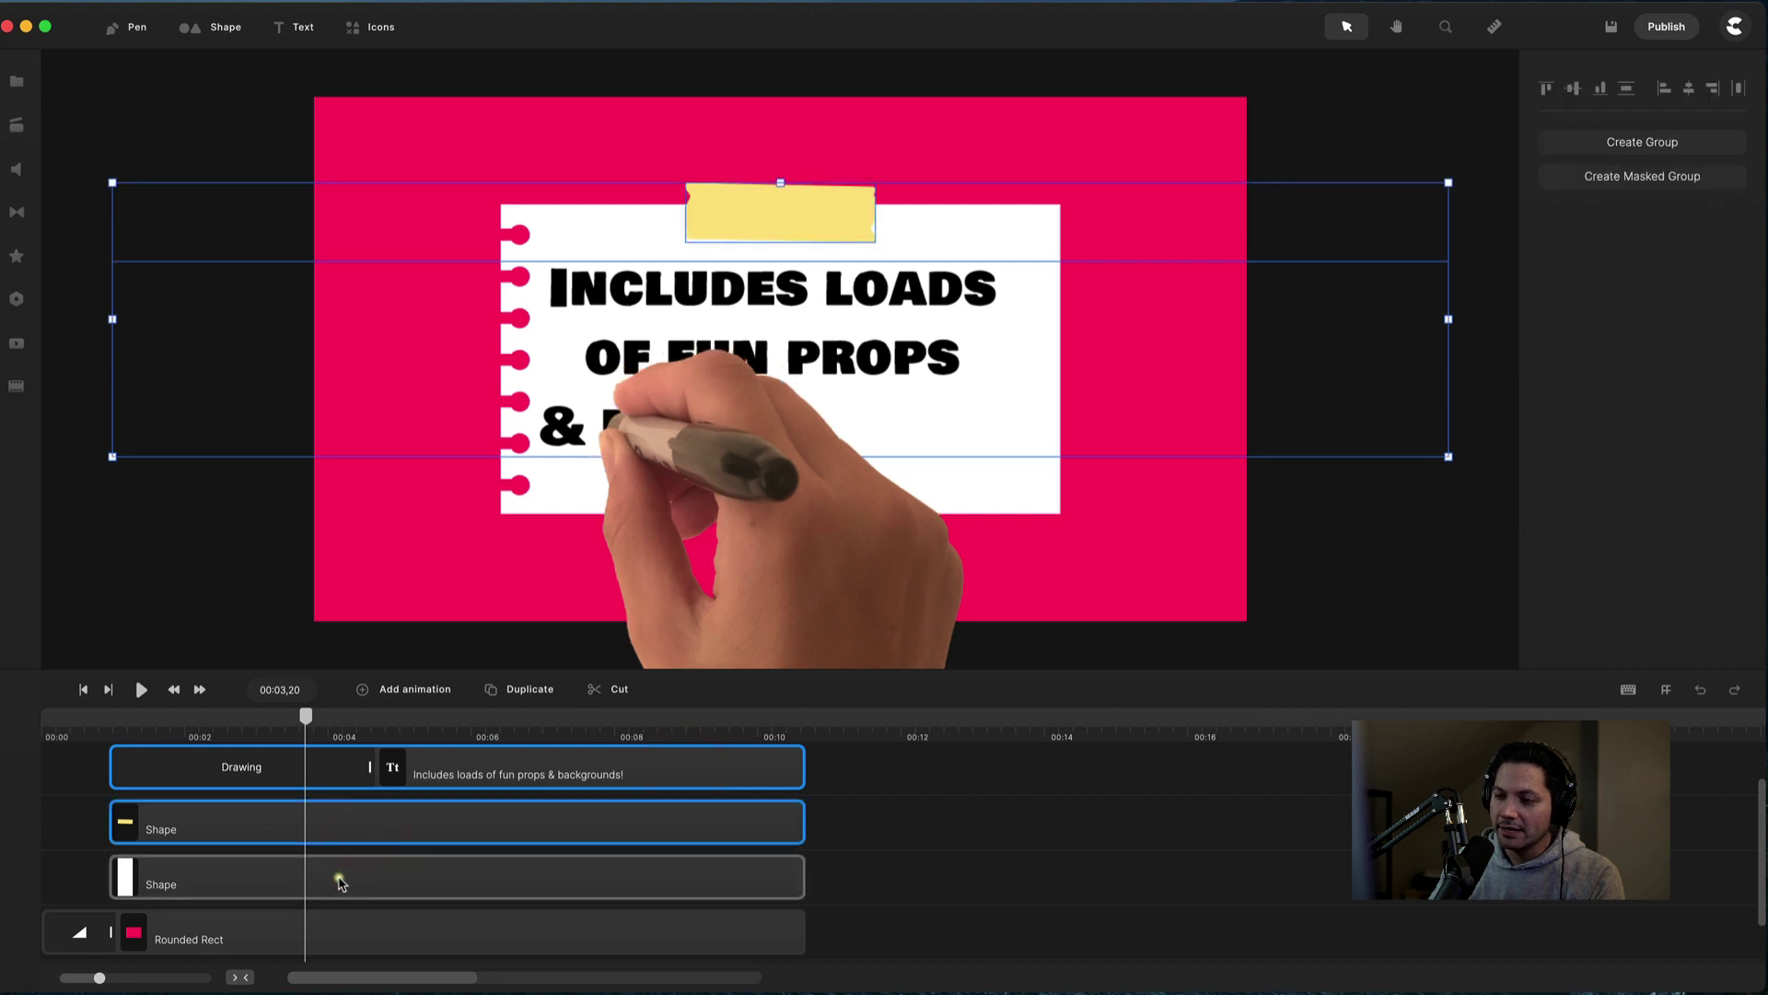
left_click(341, 882, "shift")
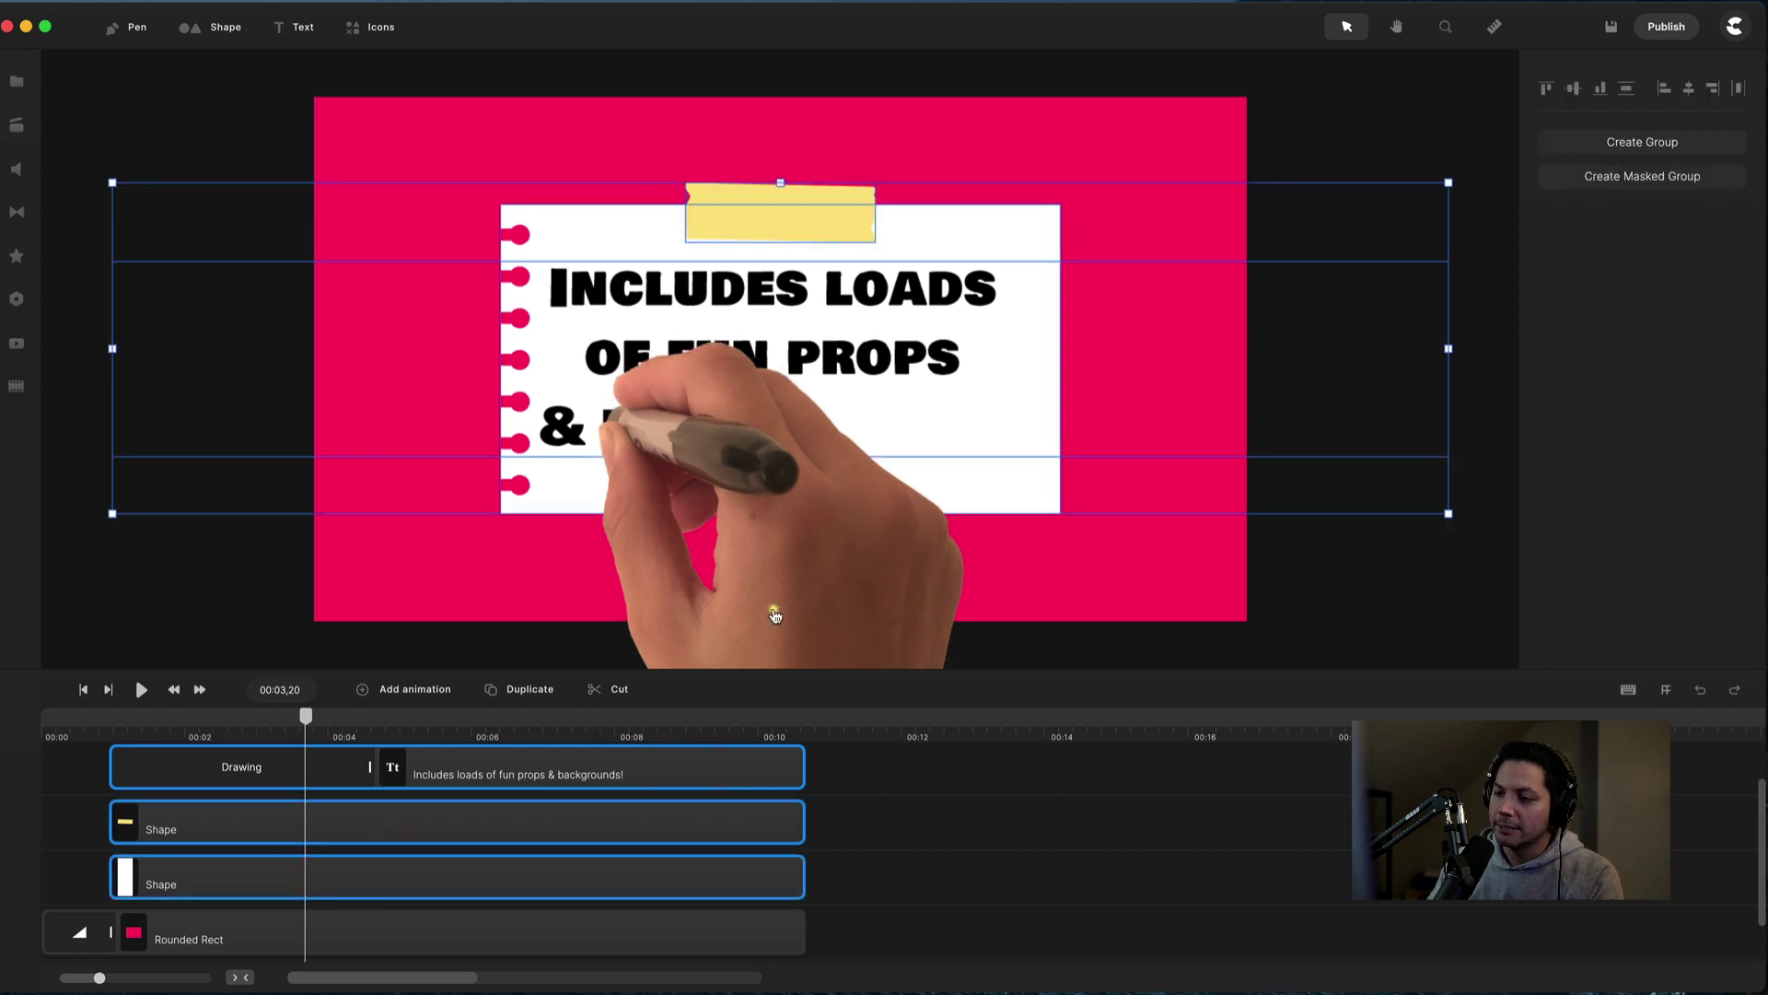
right_click(440, 838)
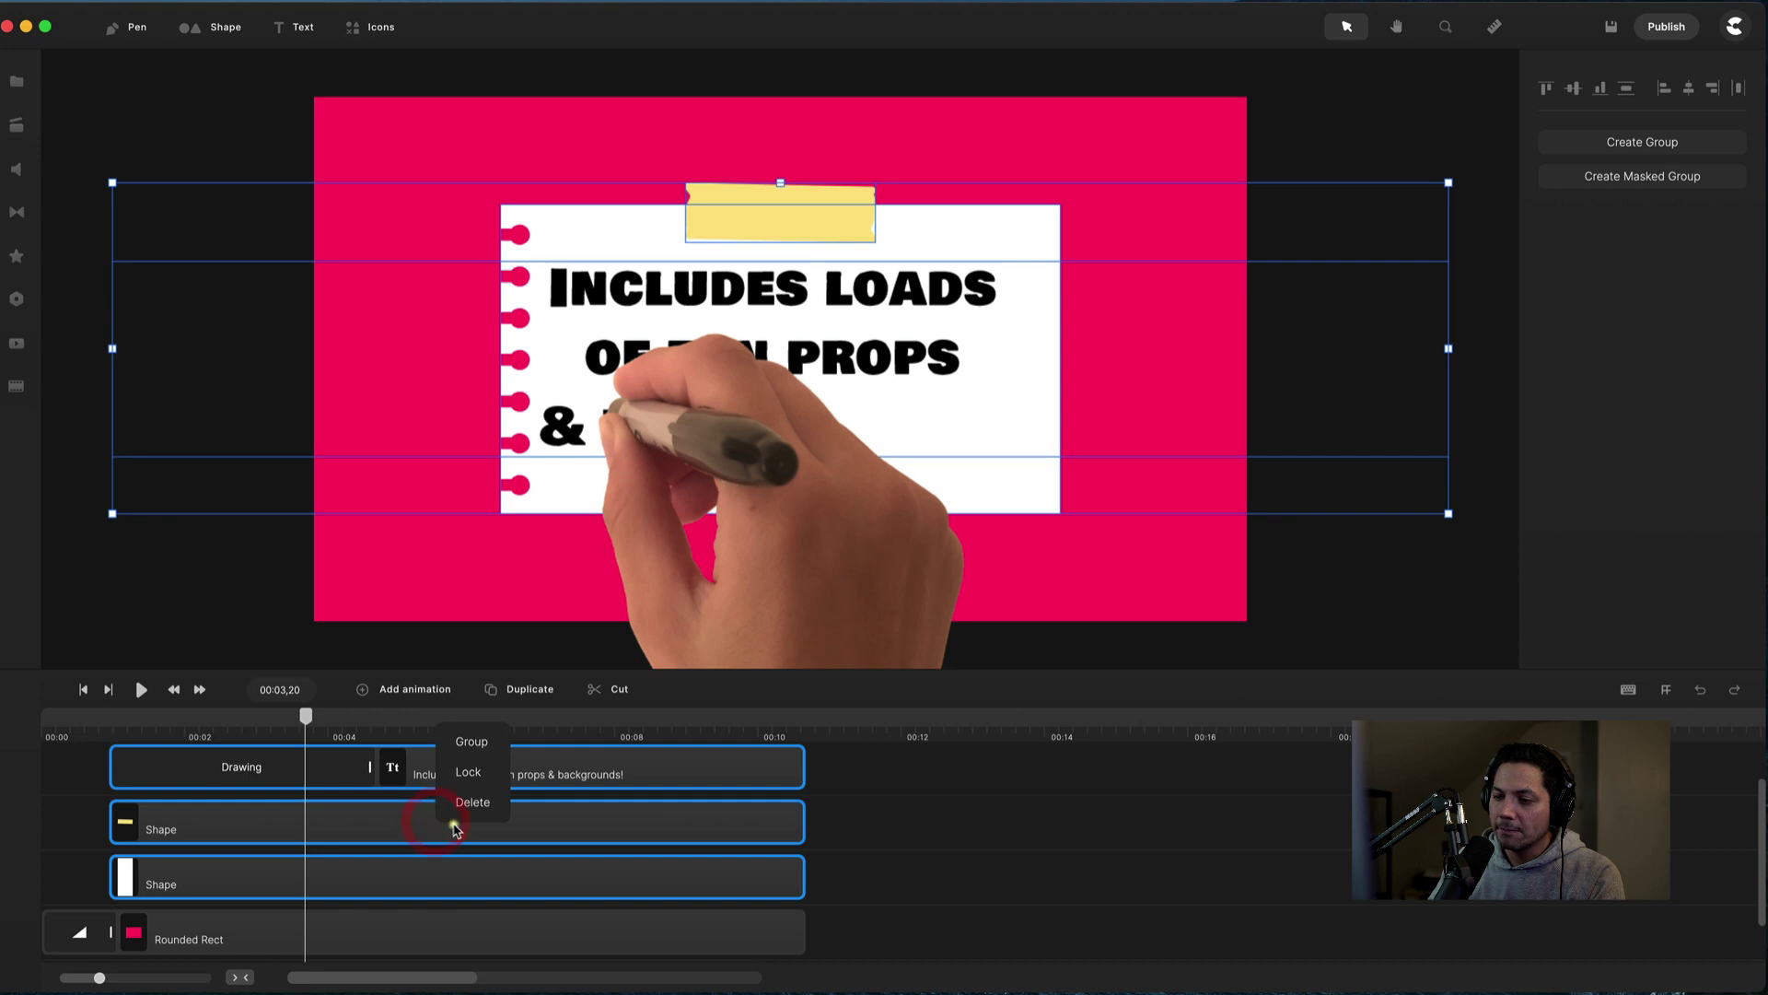
left_click(464, 746)
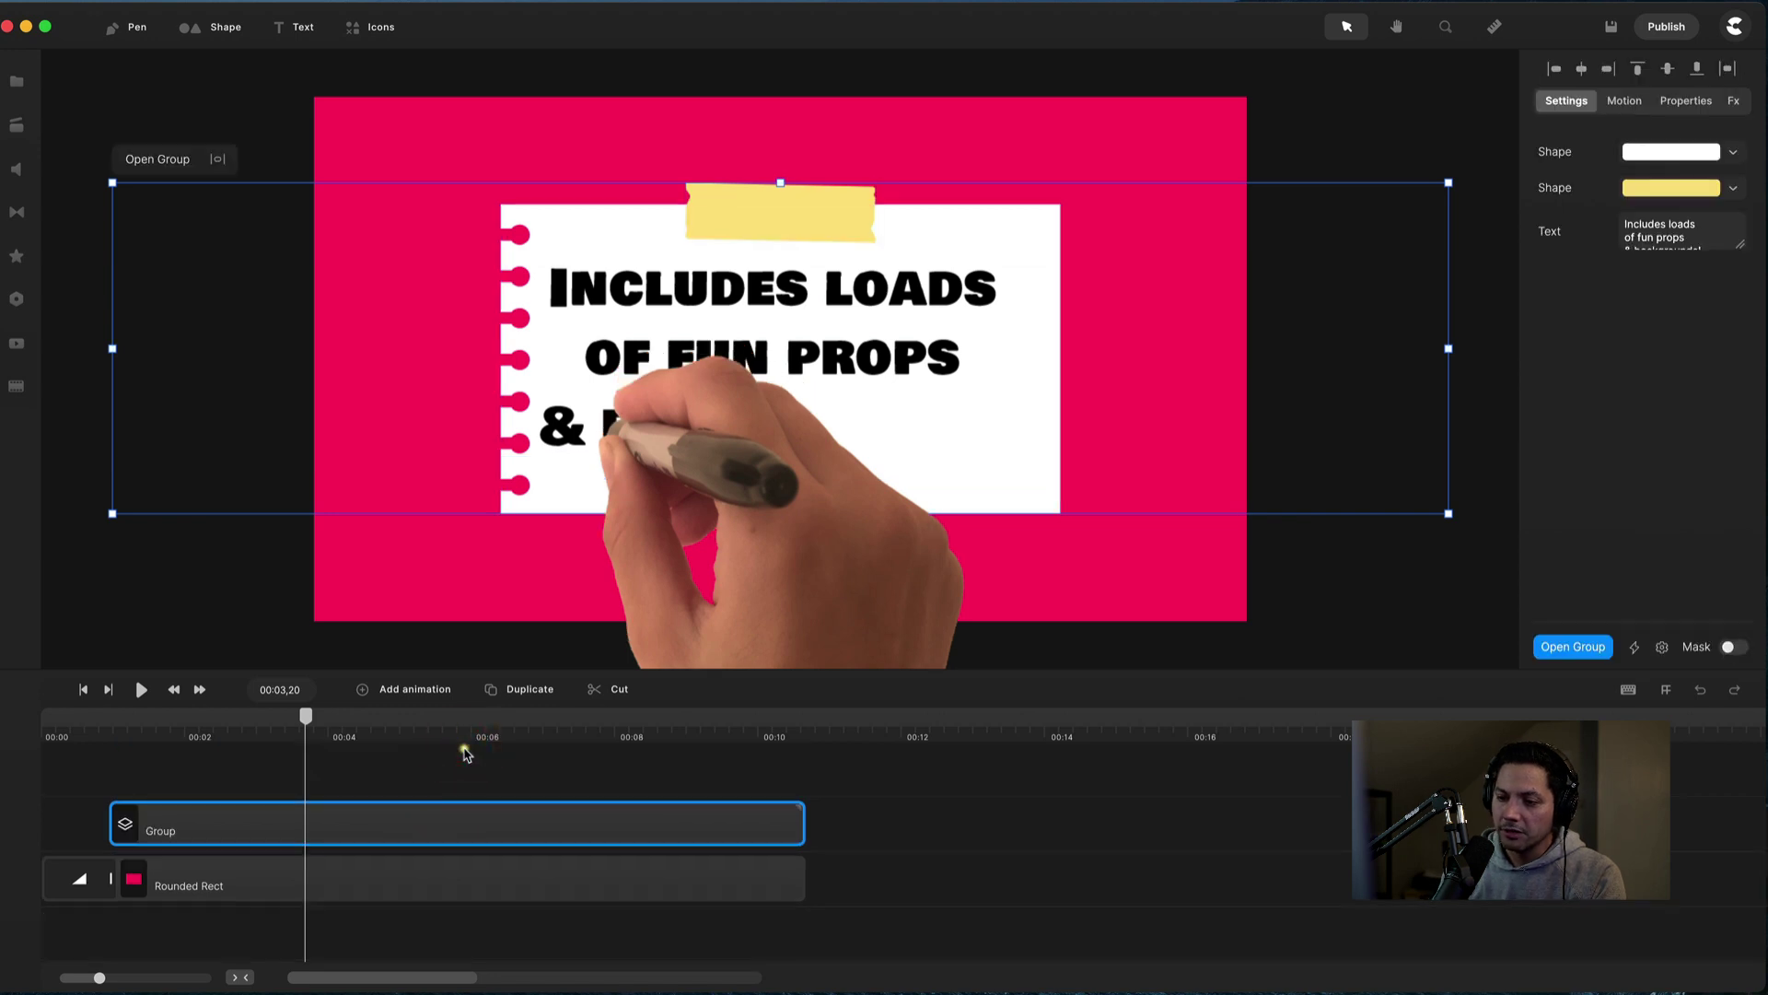
Rename the new group to "Notepad".
right_click(201, 836)
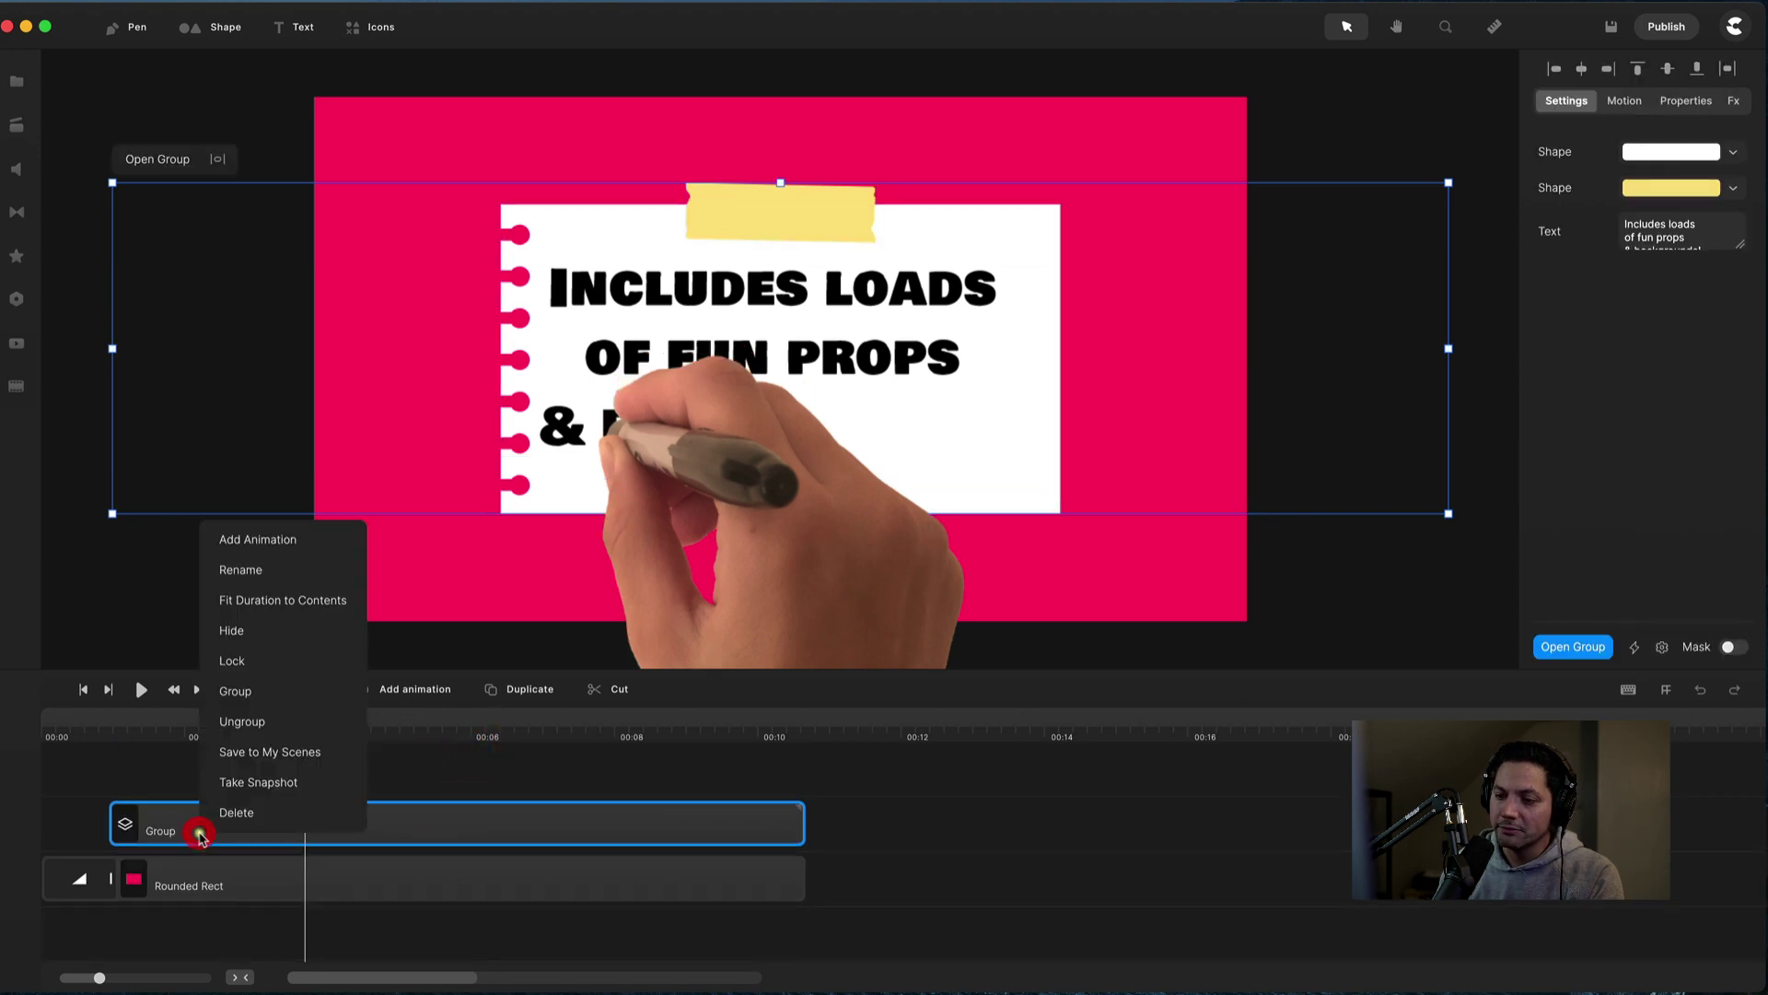
left_click(222, 576)
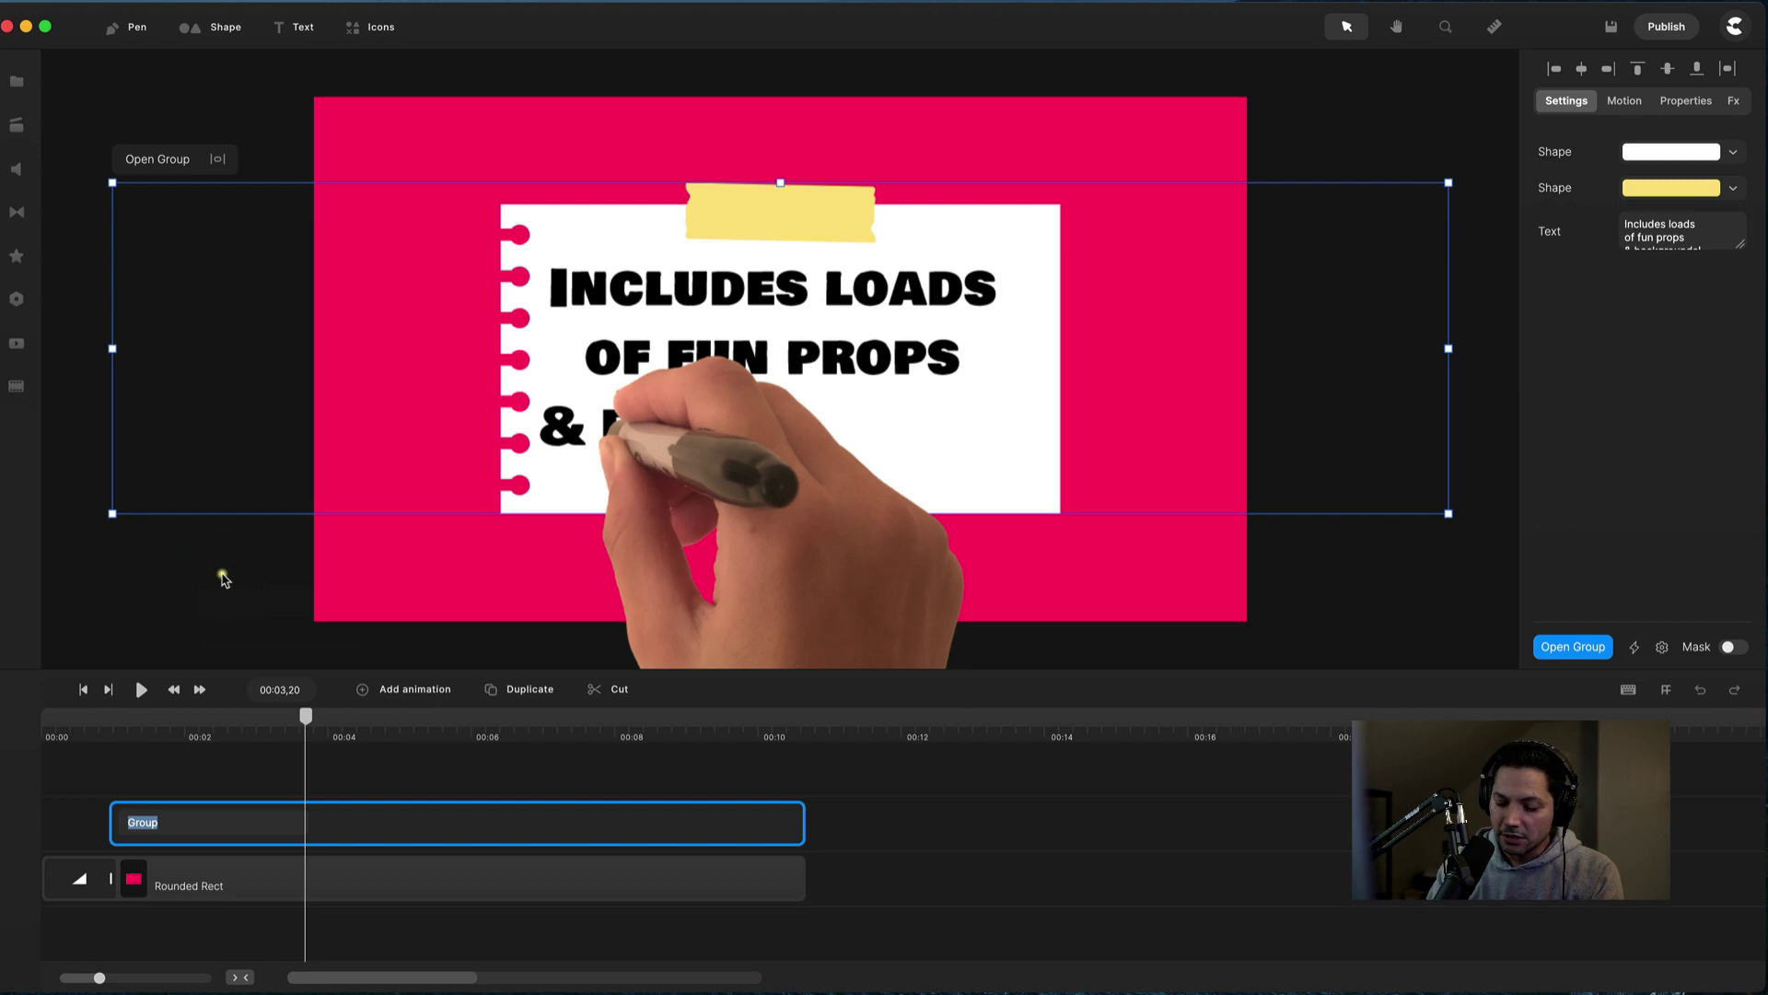
type("Notepad")
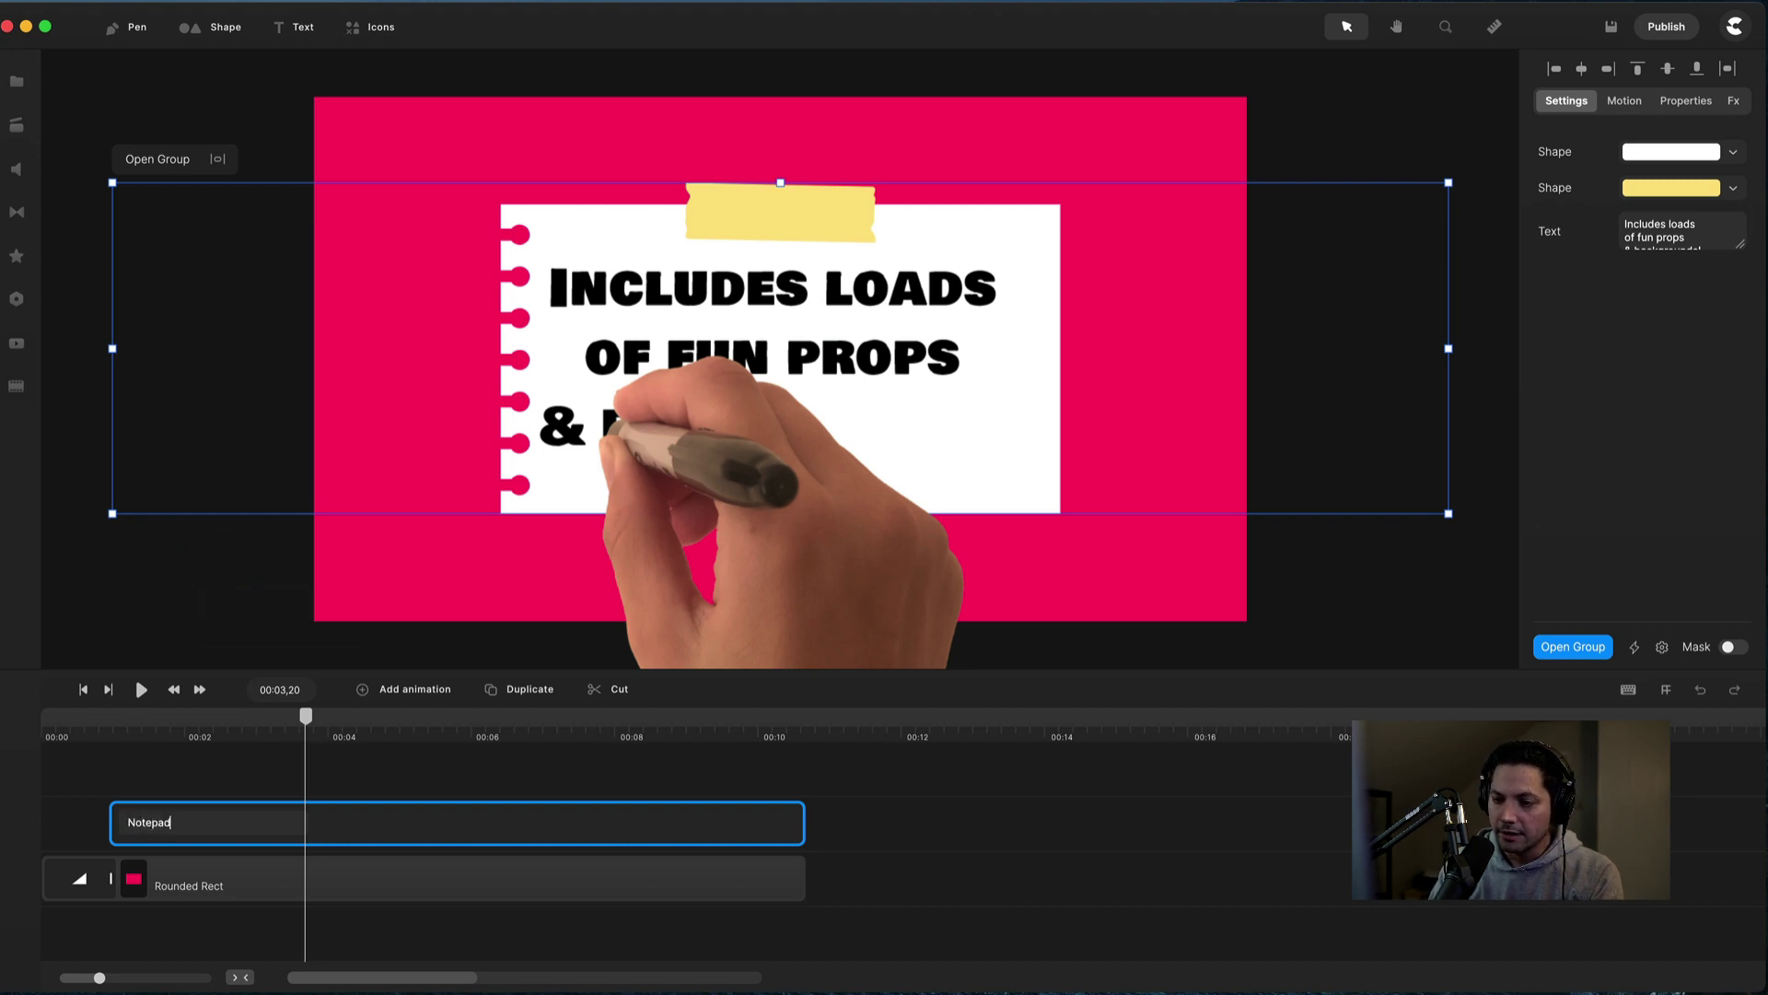
key("Return")
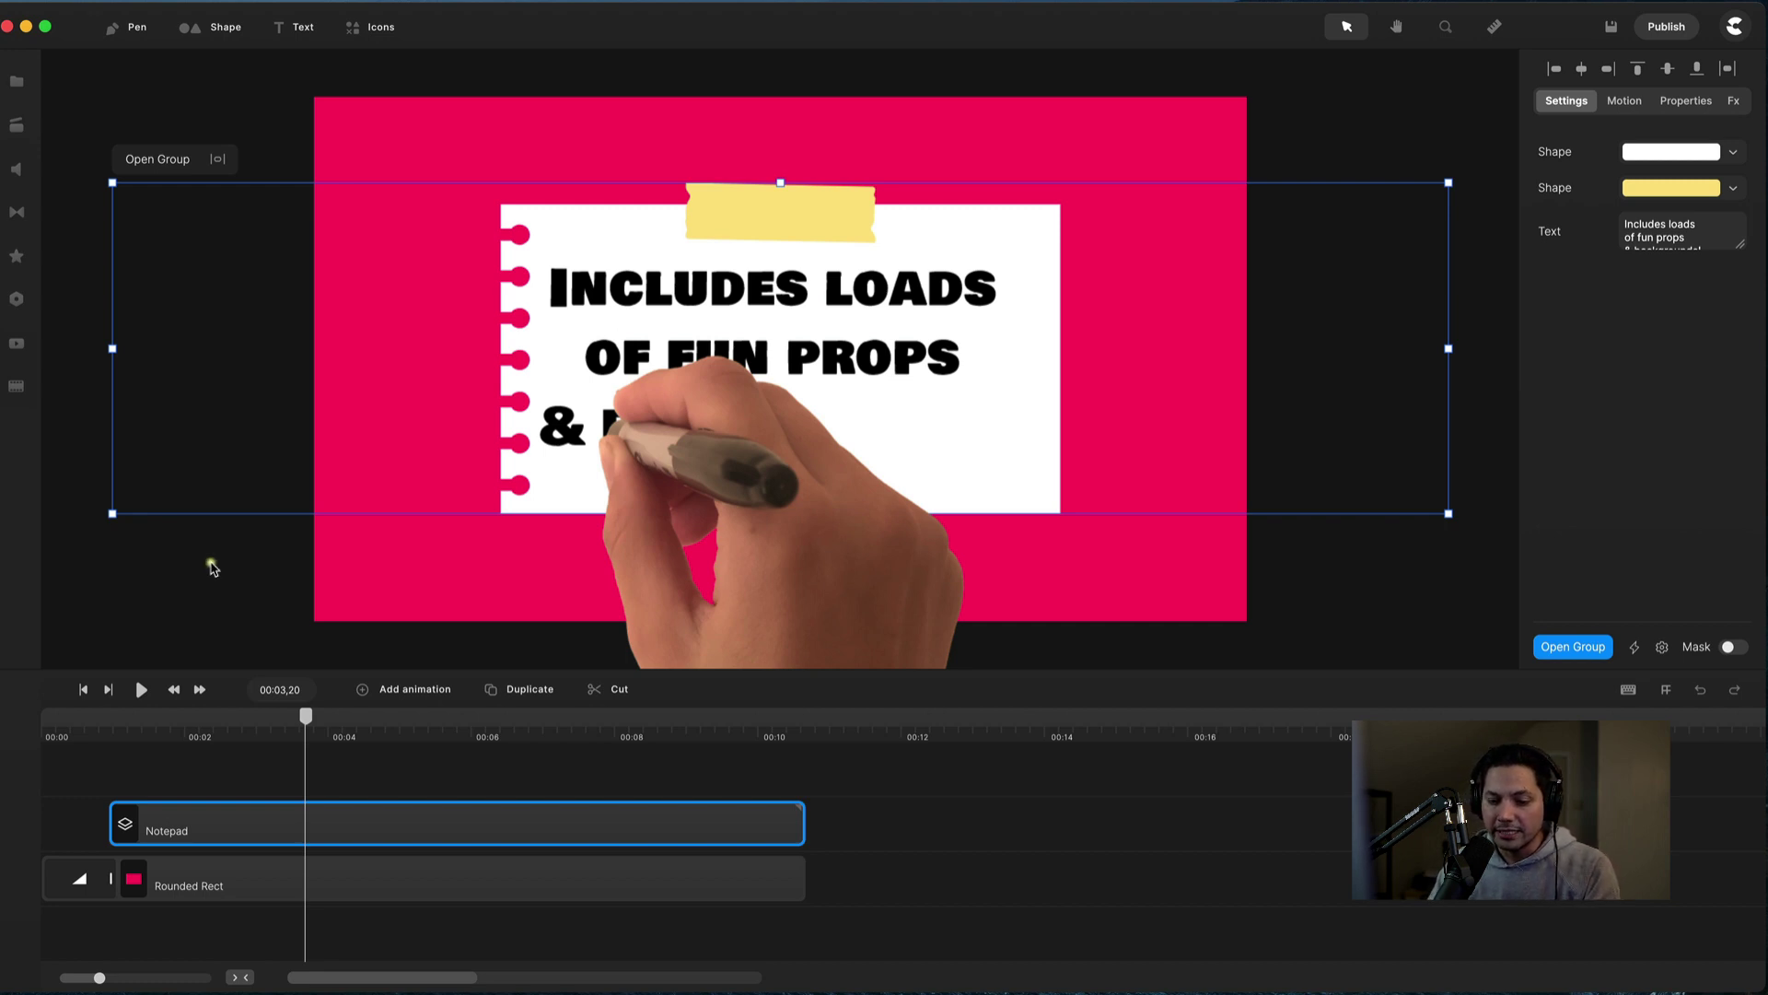
Move the playhead to 00:01,01 and give the Notepad group a Scale Up entrance motion.
left_click_drag(305, 717, 140, 737)
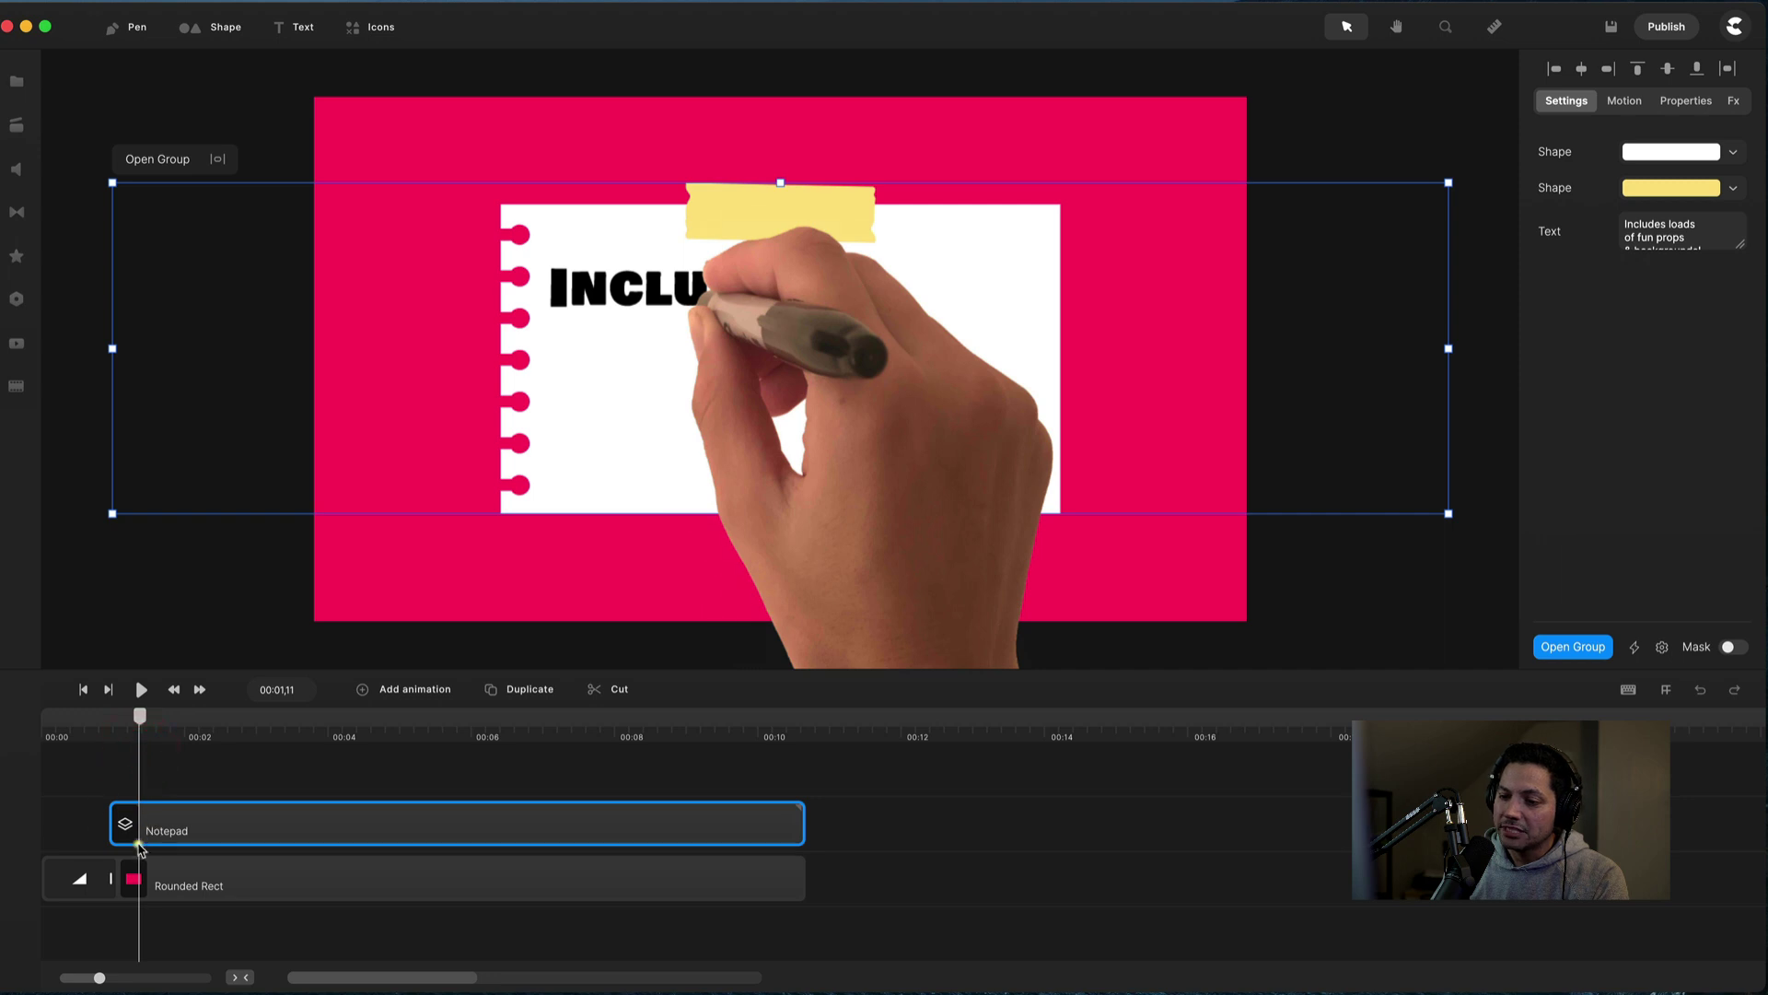
left_click_drag(138, 718, 116, 717)
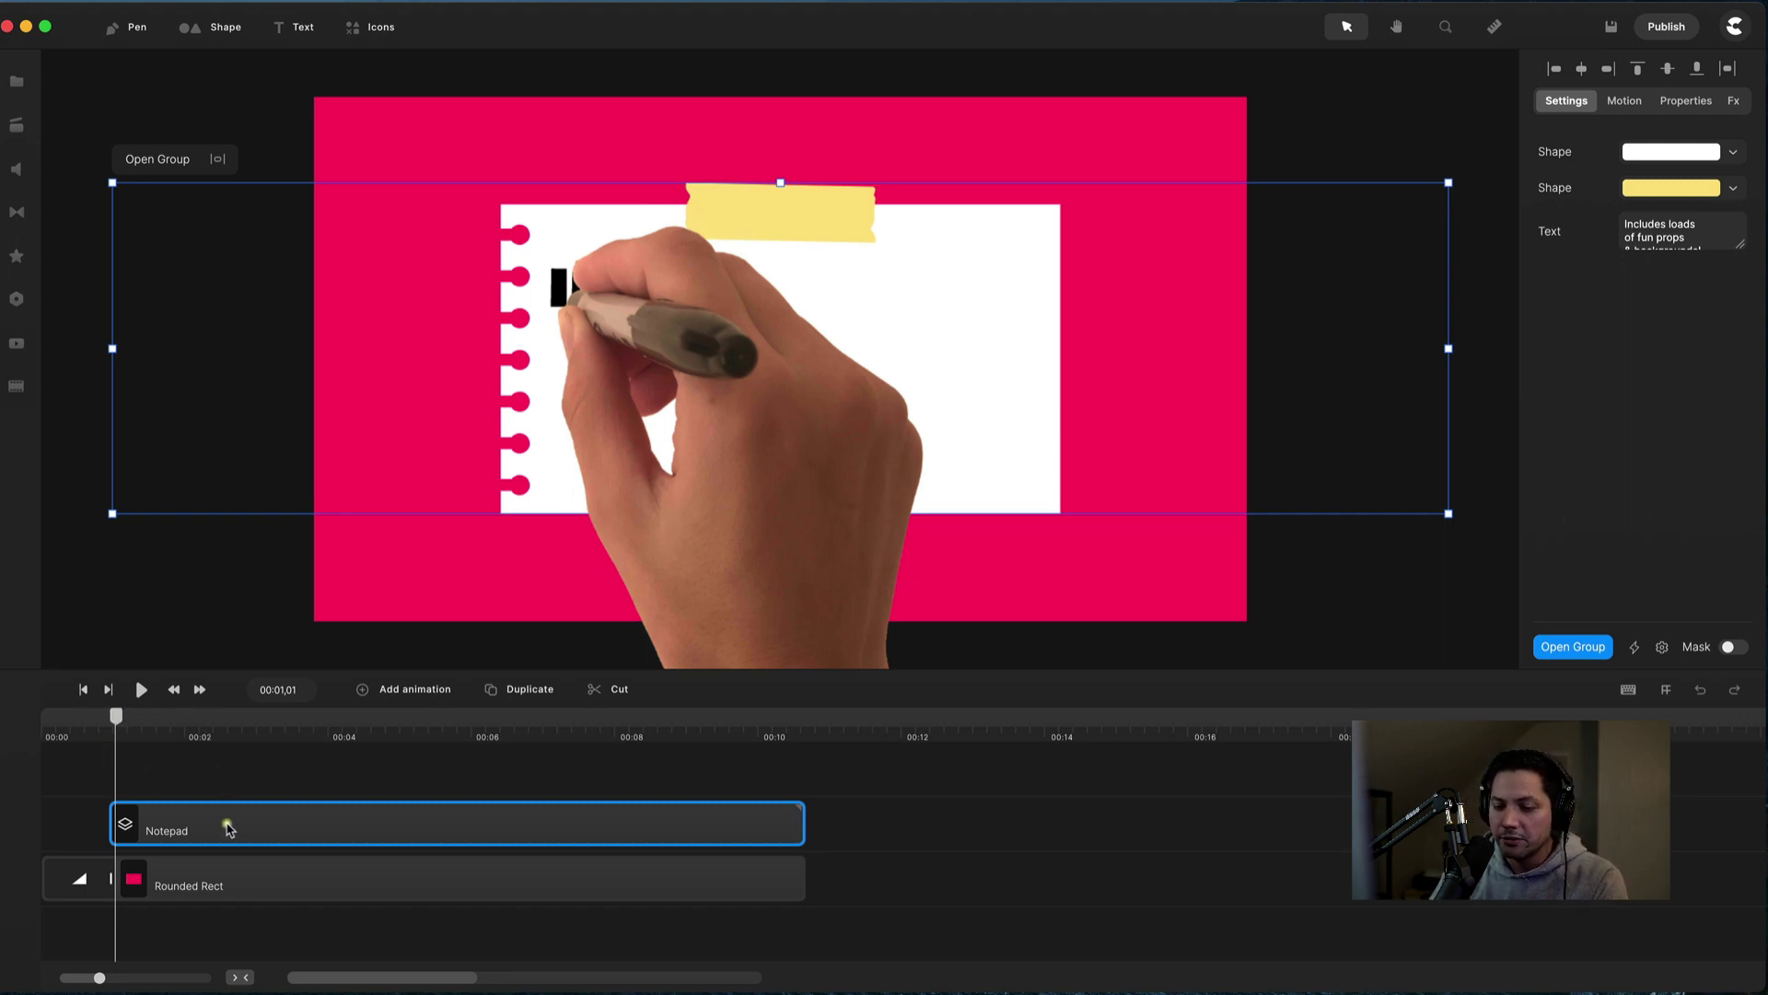
left_click(256, 827)
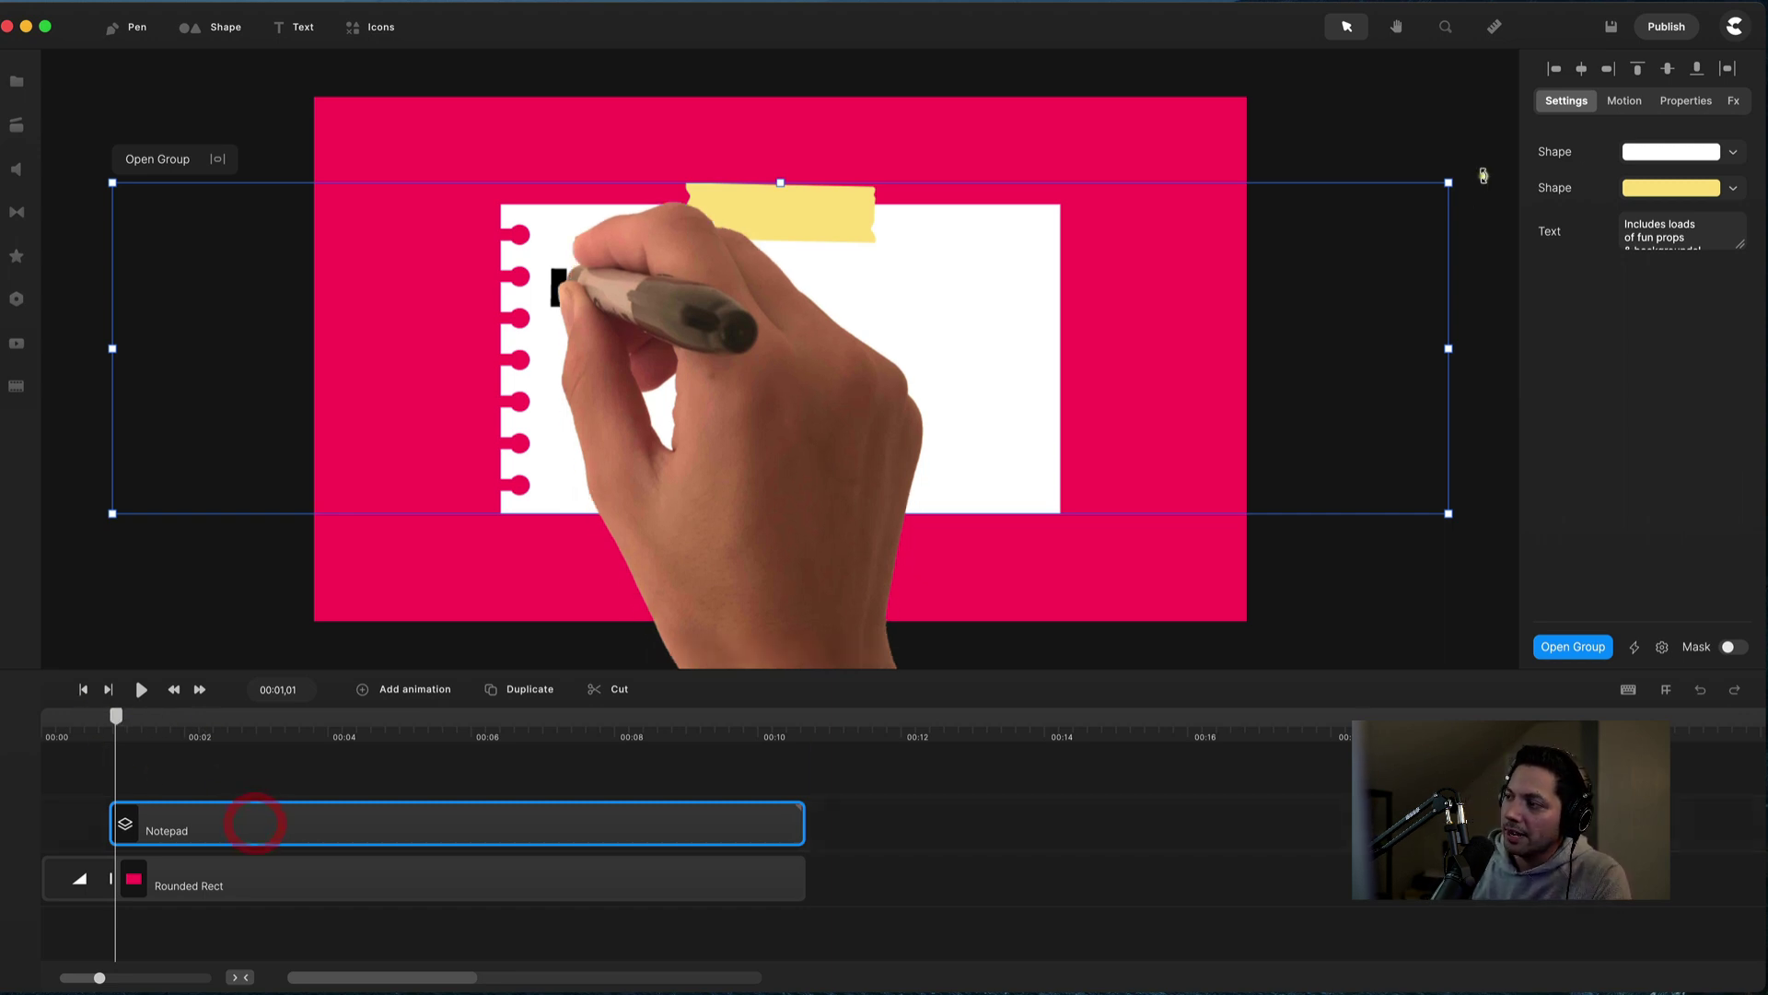
left_click(1620, 101)
left_click(1573, 236)
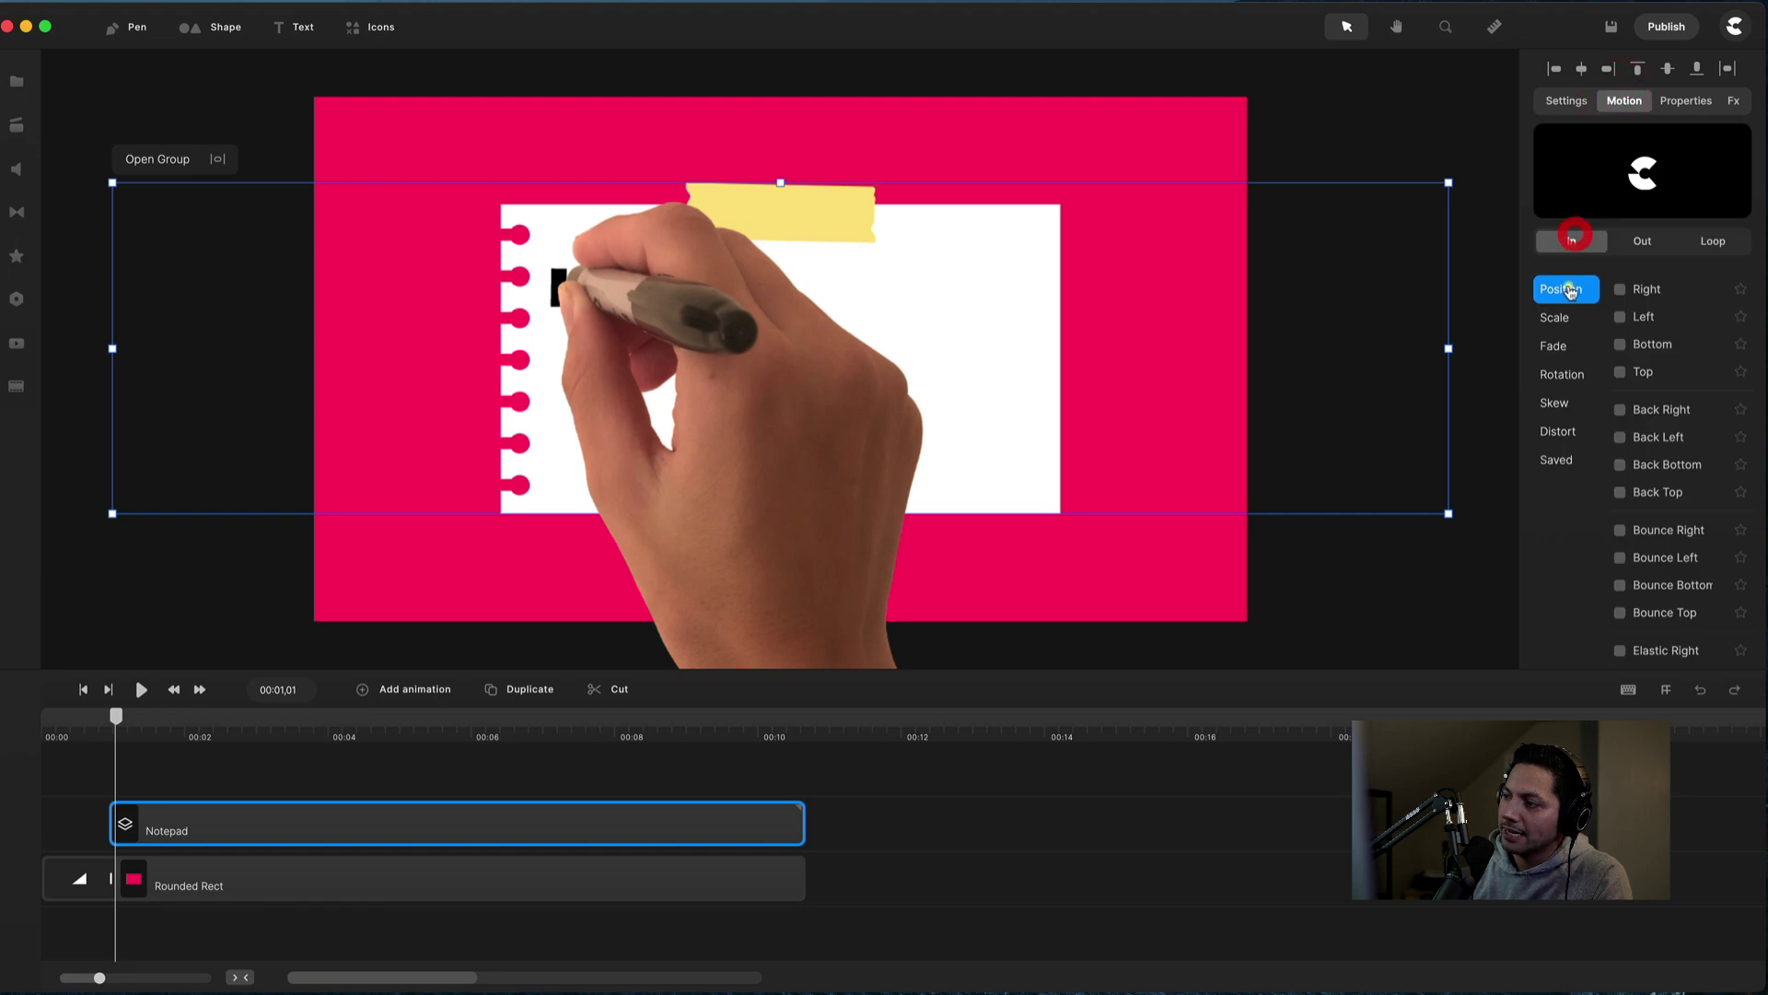
left_click(1566, 320)
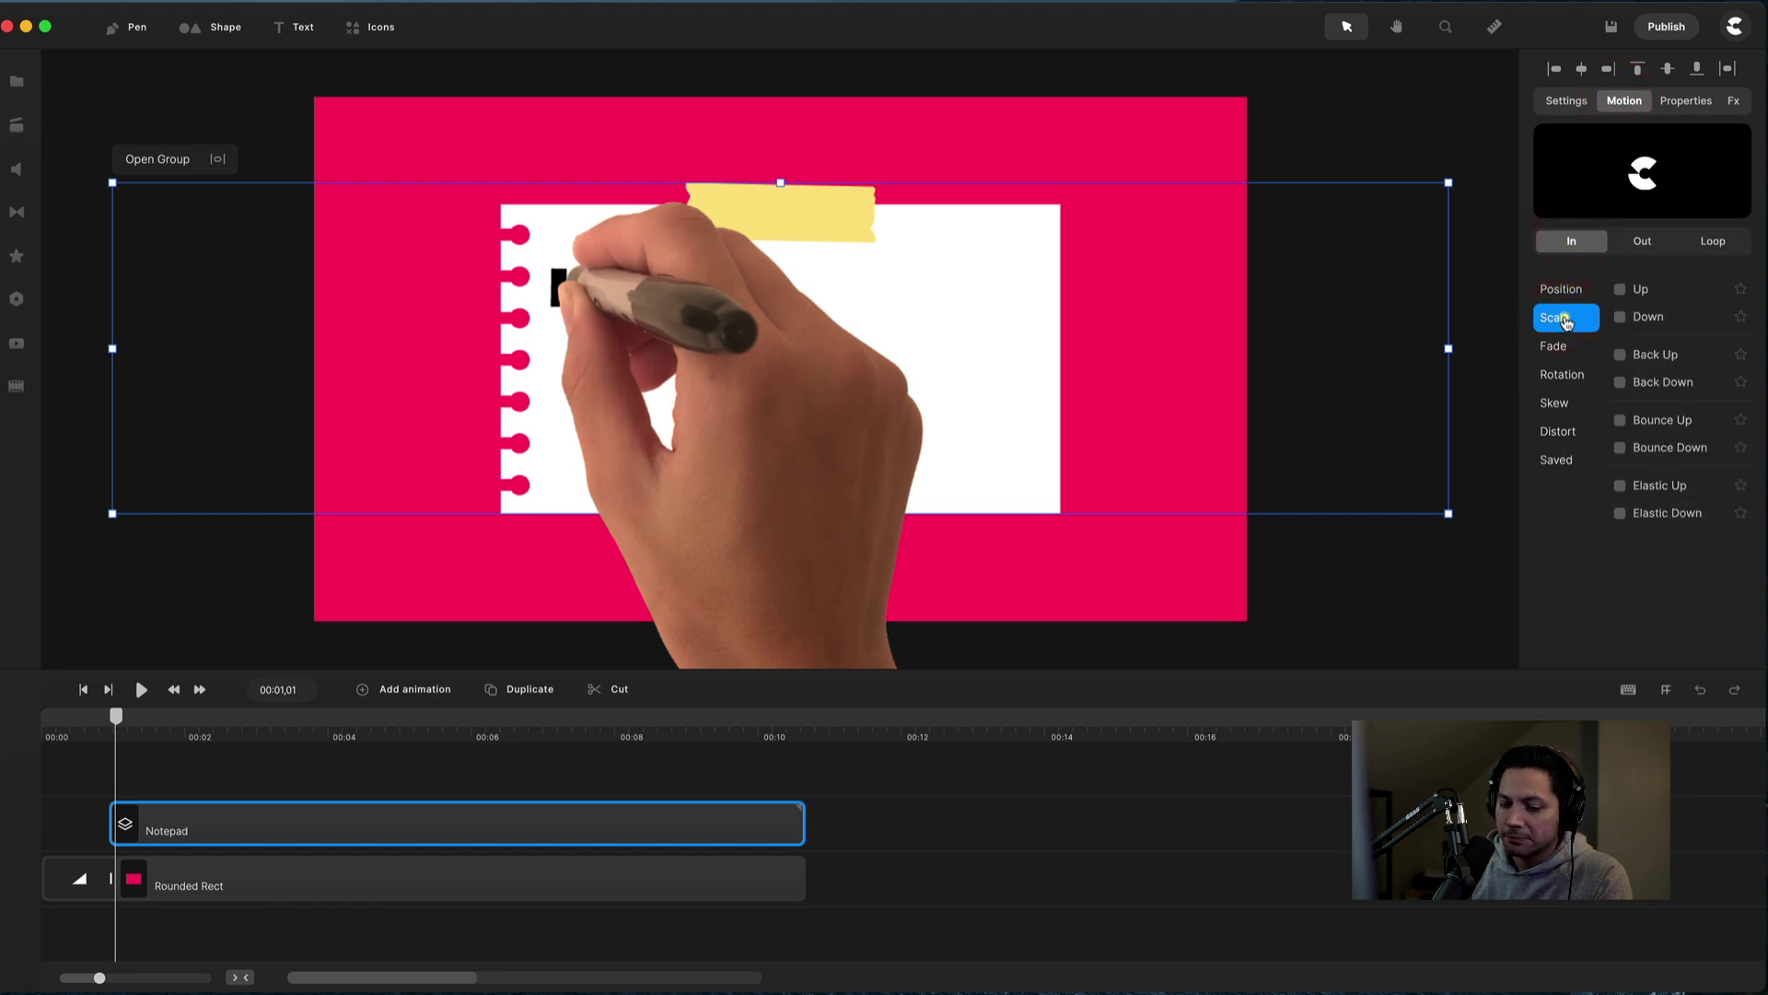
left_click(1620, 289)
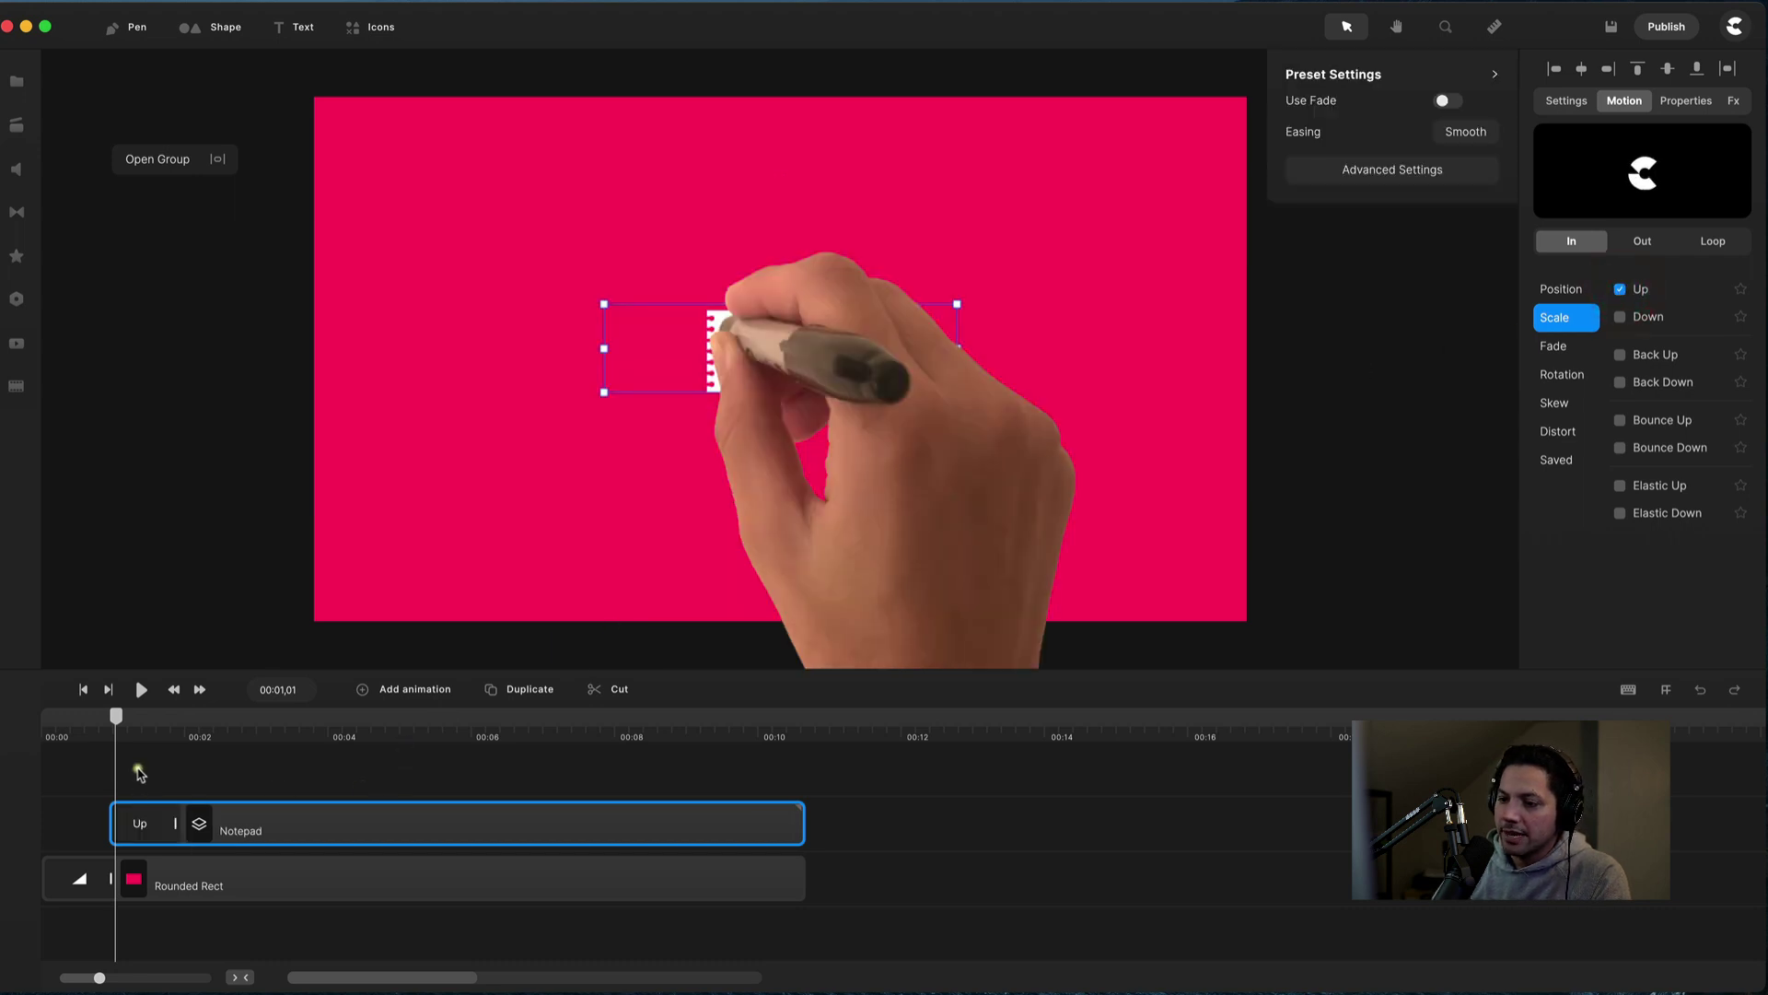
Play the scene from 00:00,00 to check the background reveal, the note's entrance and the text drawing.
left_click_drag(105, 723, 2, 737)
key("space")
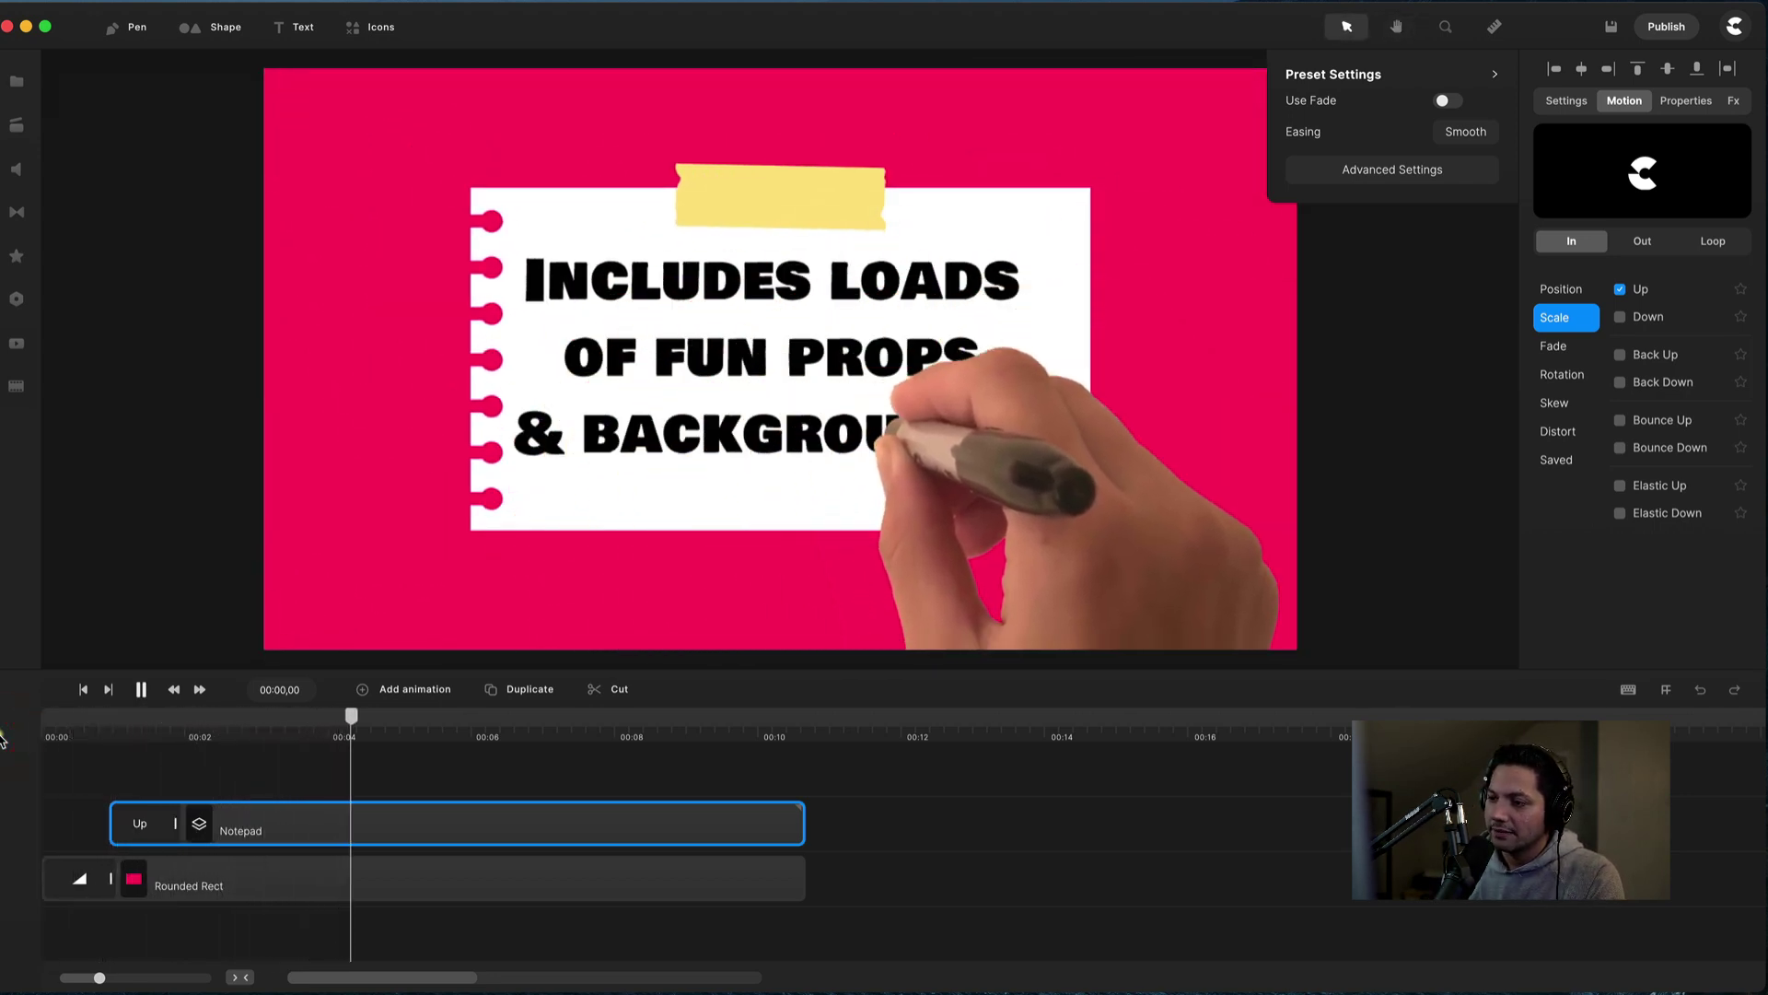
key("space")
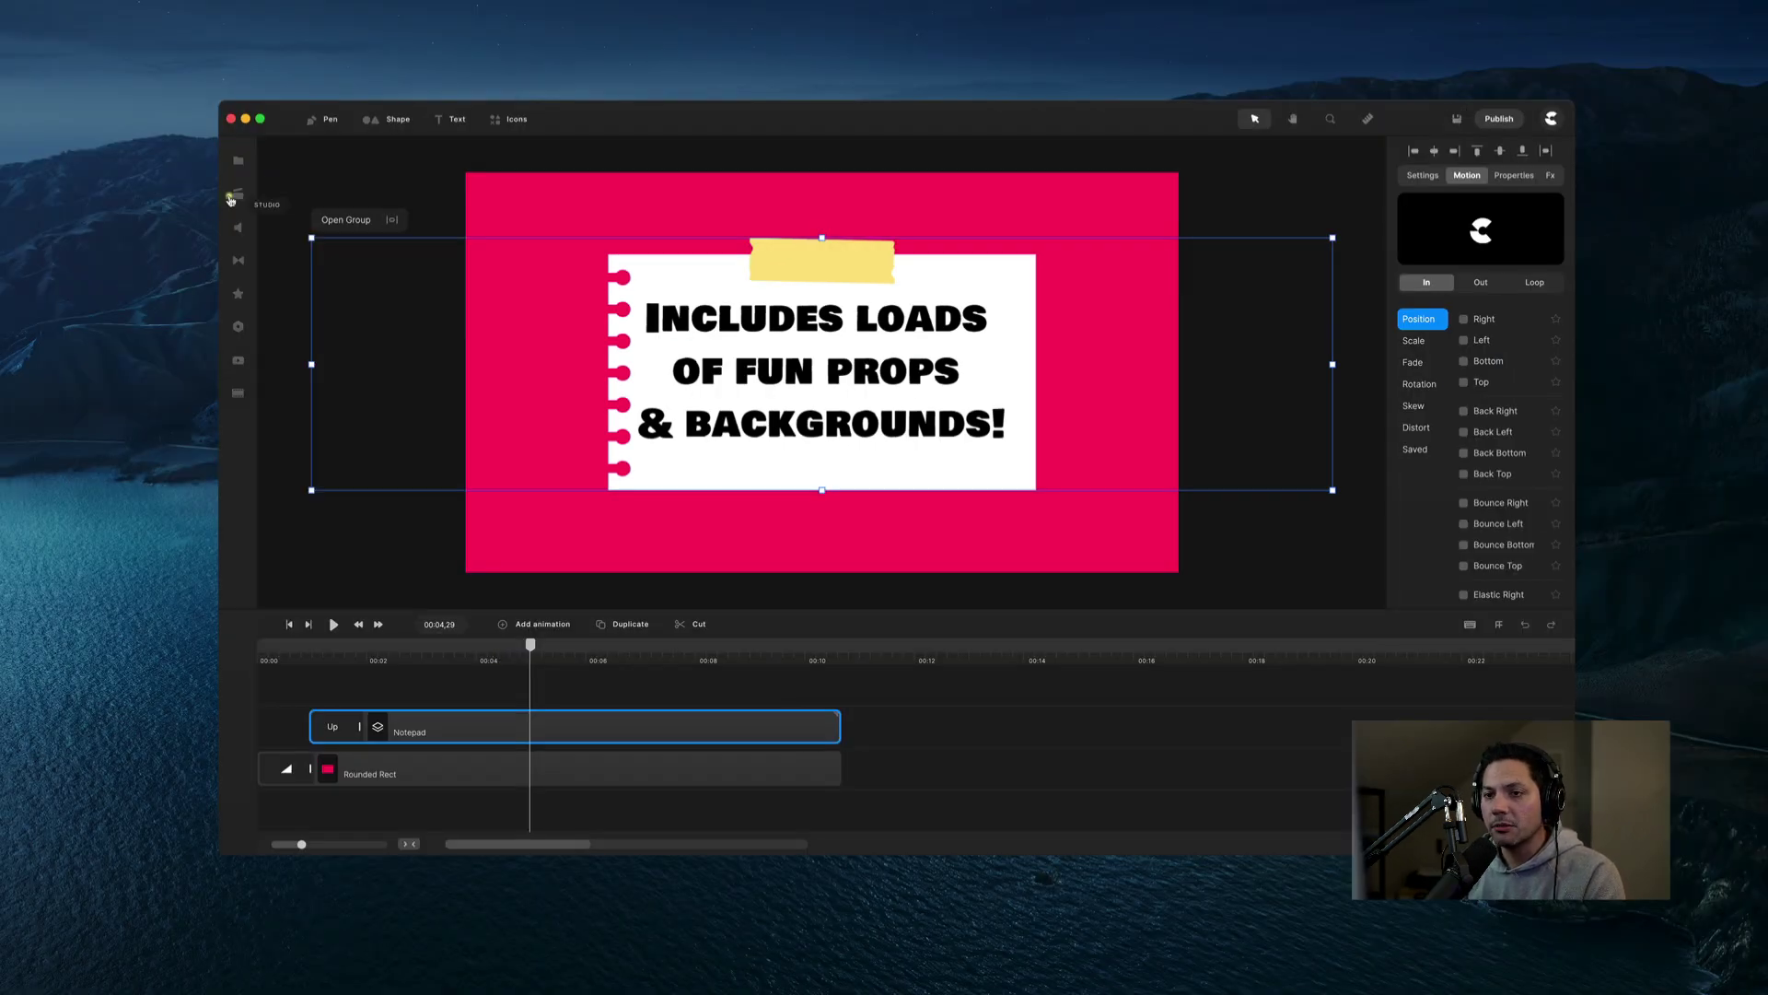
Search the studio library for "superman" and place the headless waving Superman over the middle of the note at 00:04,29.
left_click(230, 199)
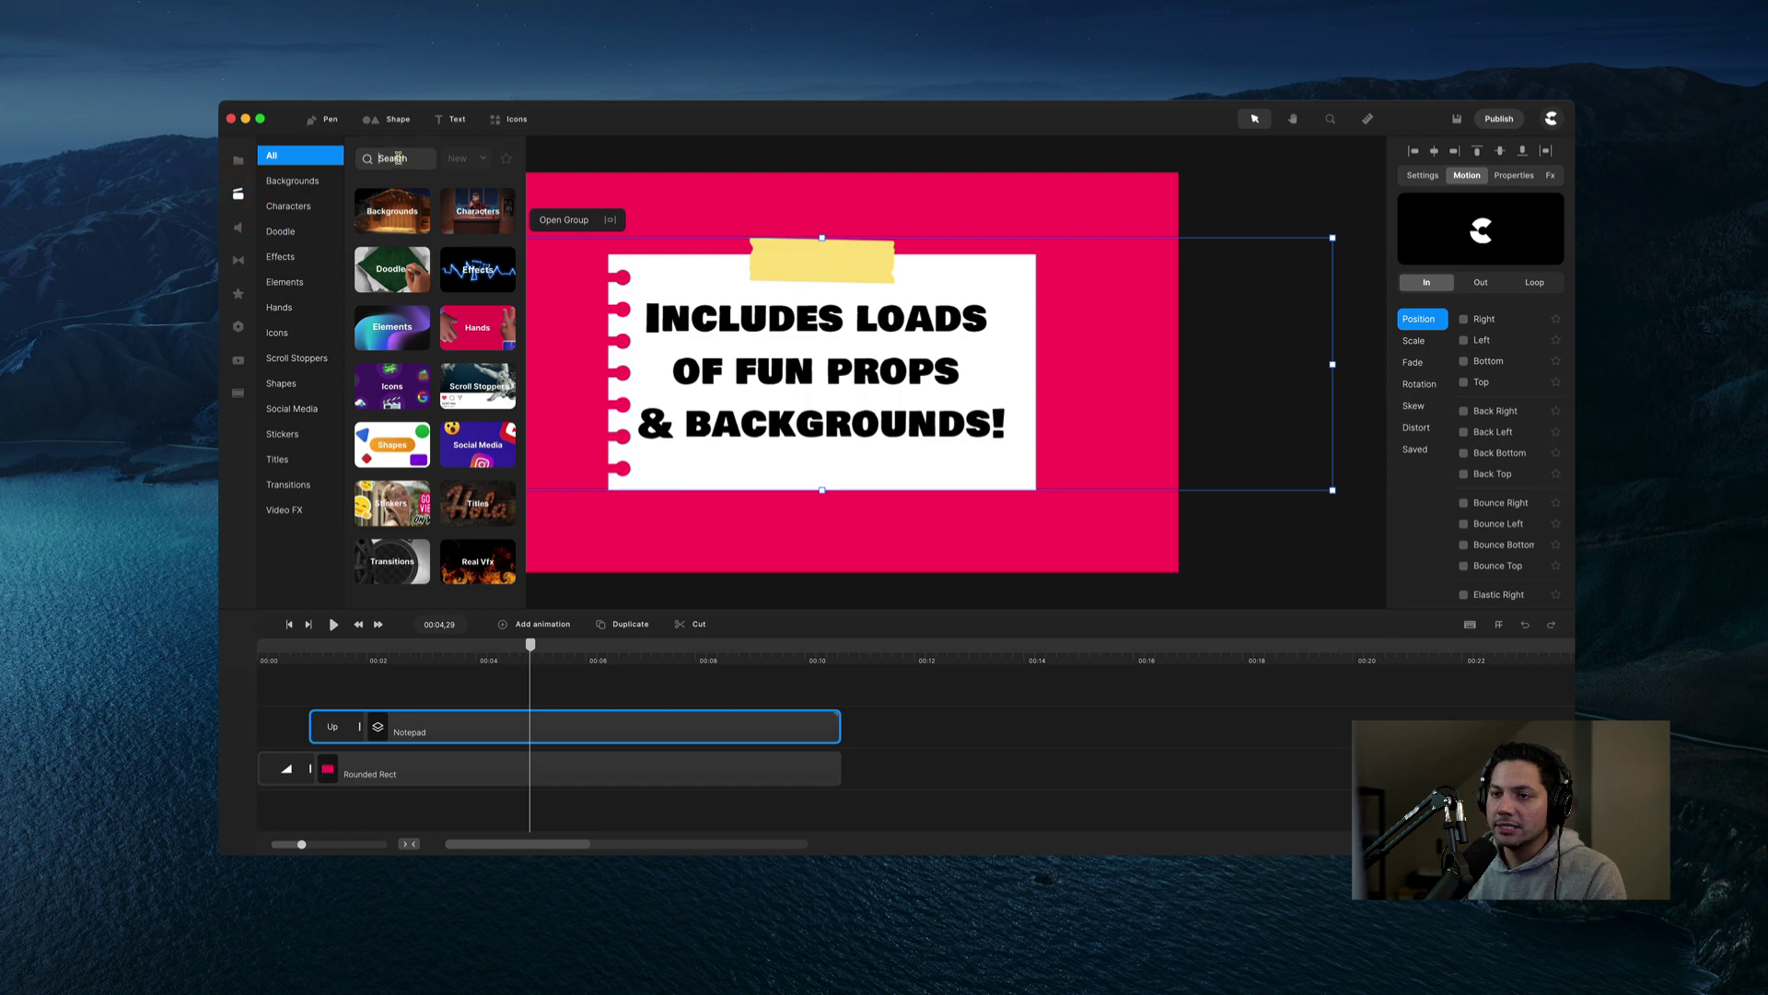
type("superman")
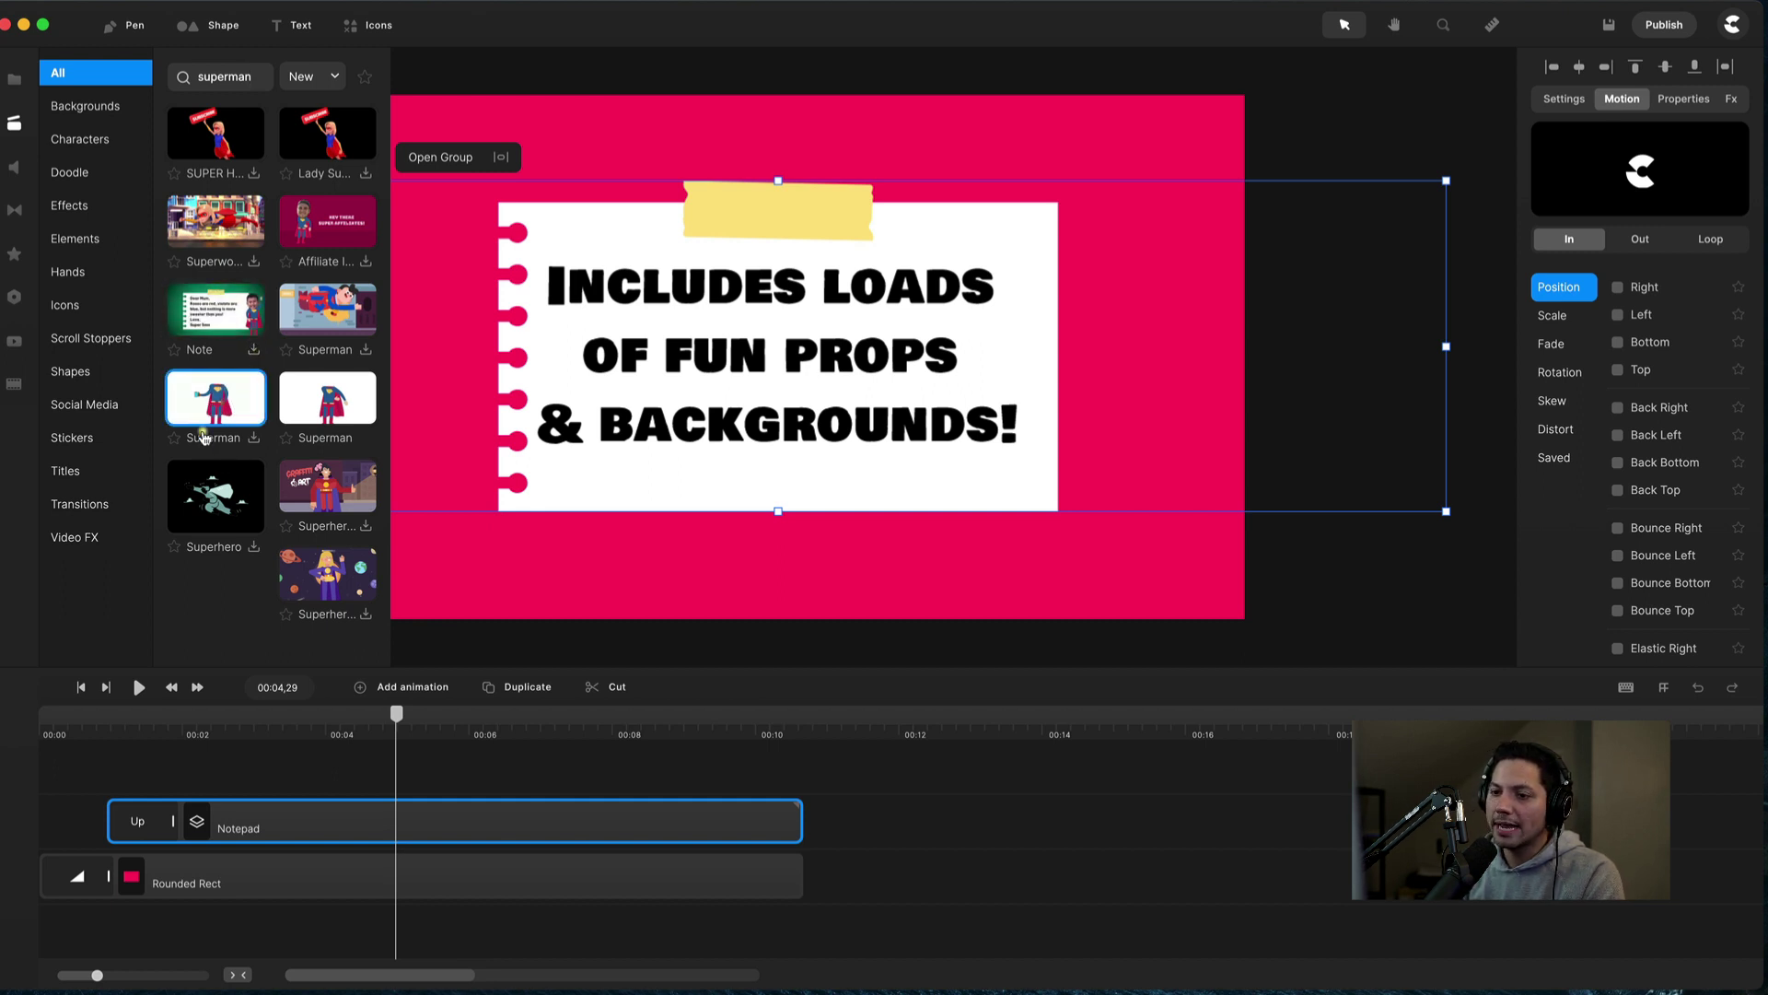
left_click_drag(362, 381, 707, 328)
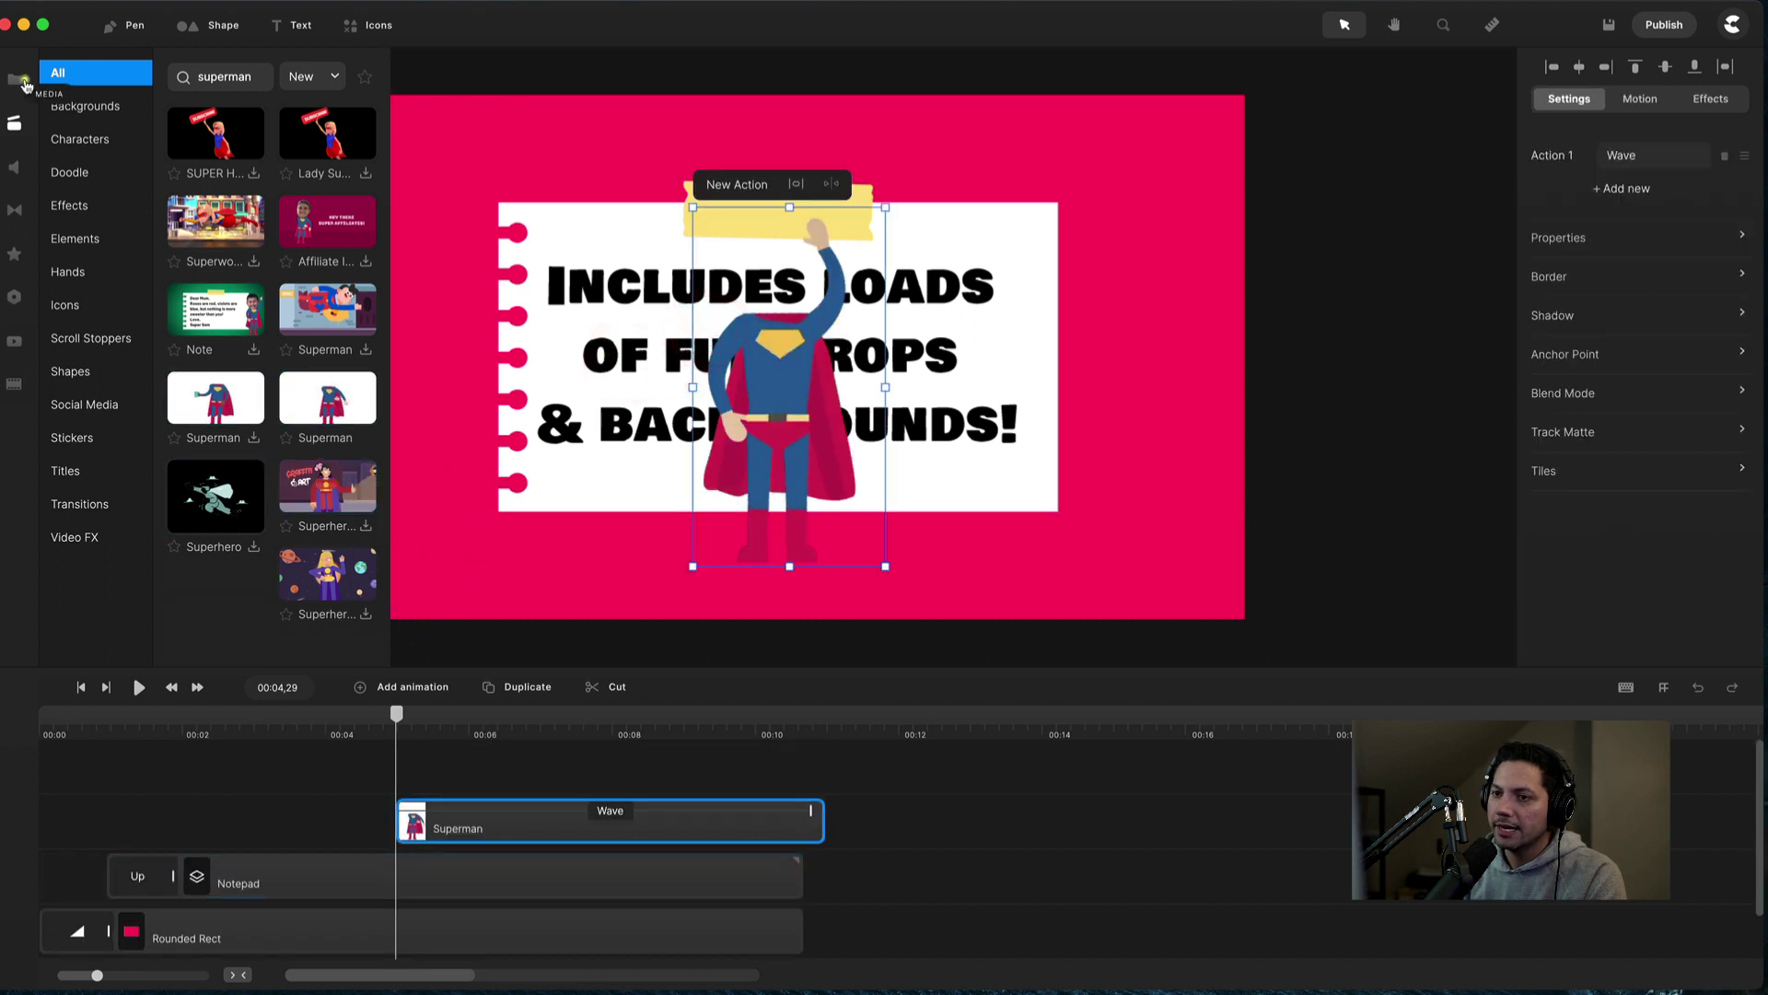
left_click(14, 122)
mouse_move(806, 387)
left_mouse_down()
mouse_move(940, 369)
mouse_move(824, 362)
left_mouse_up()
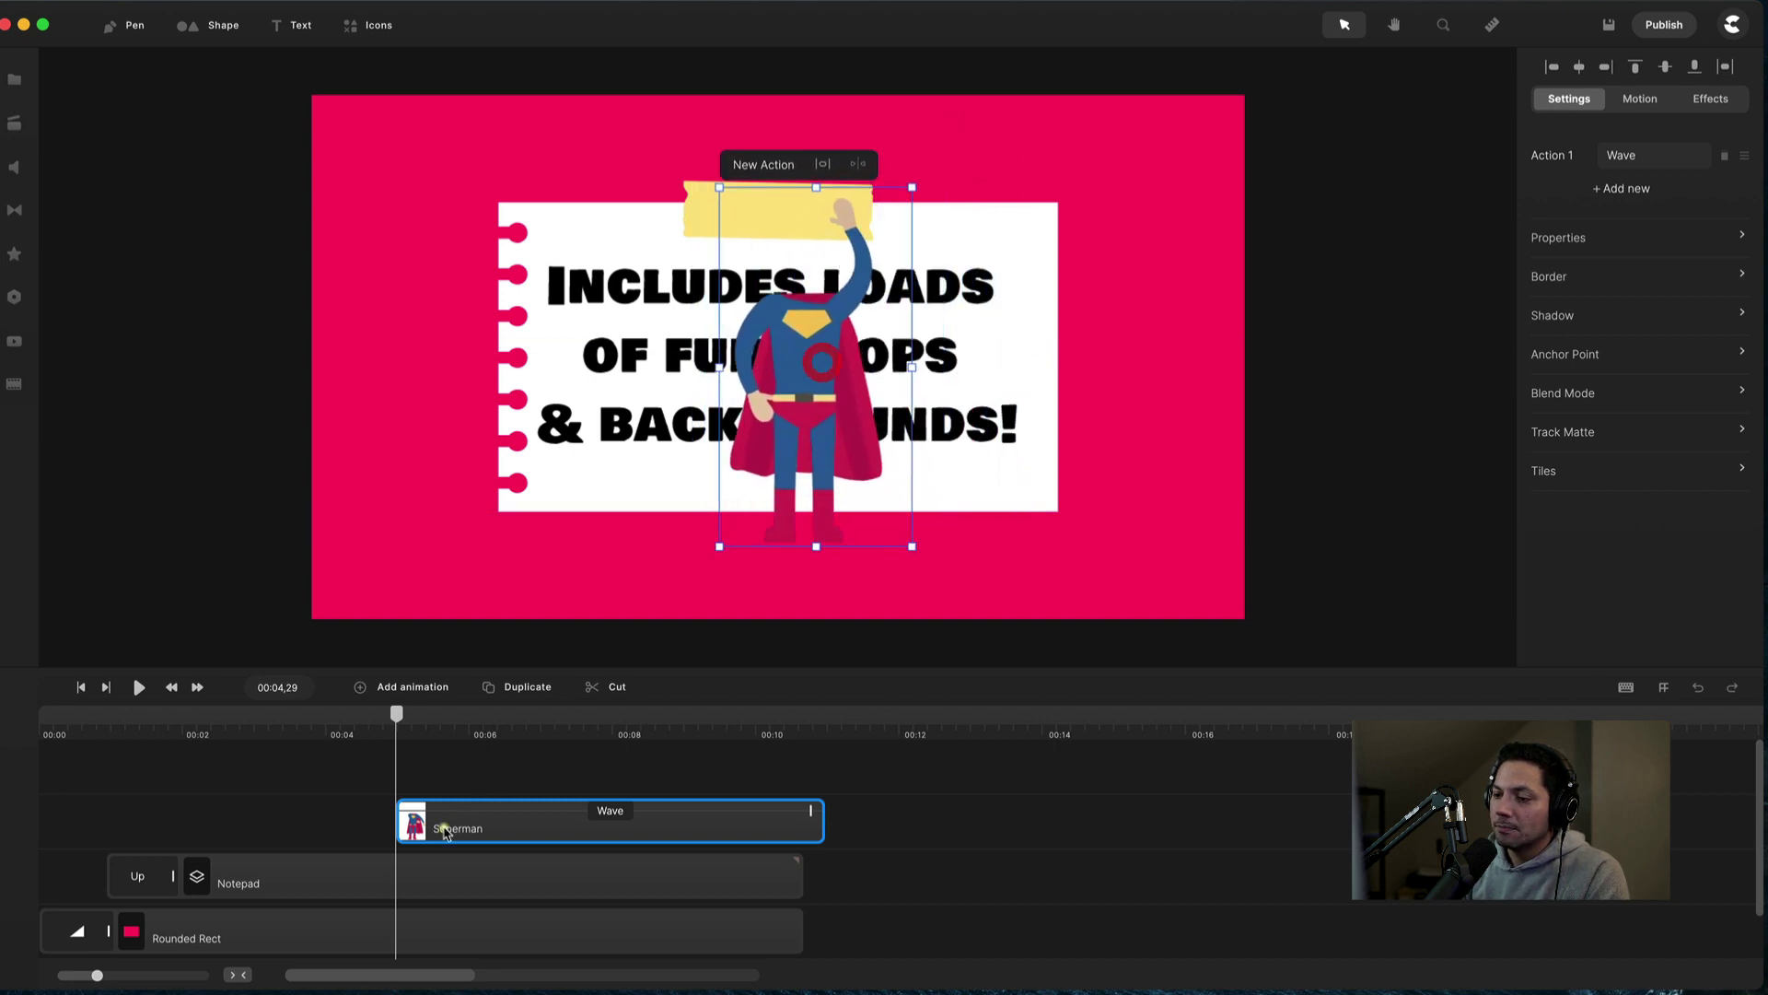
Preview Superman's wave, mirror the character horizontally and replay the wave from 00:06,05.
key("space")
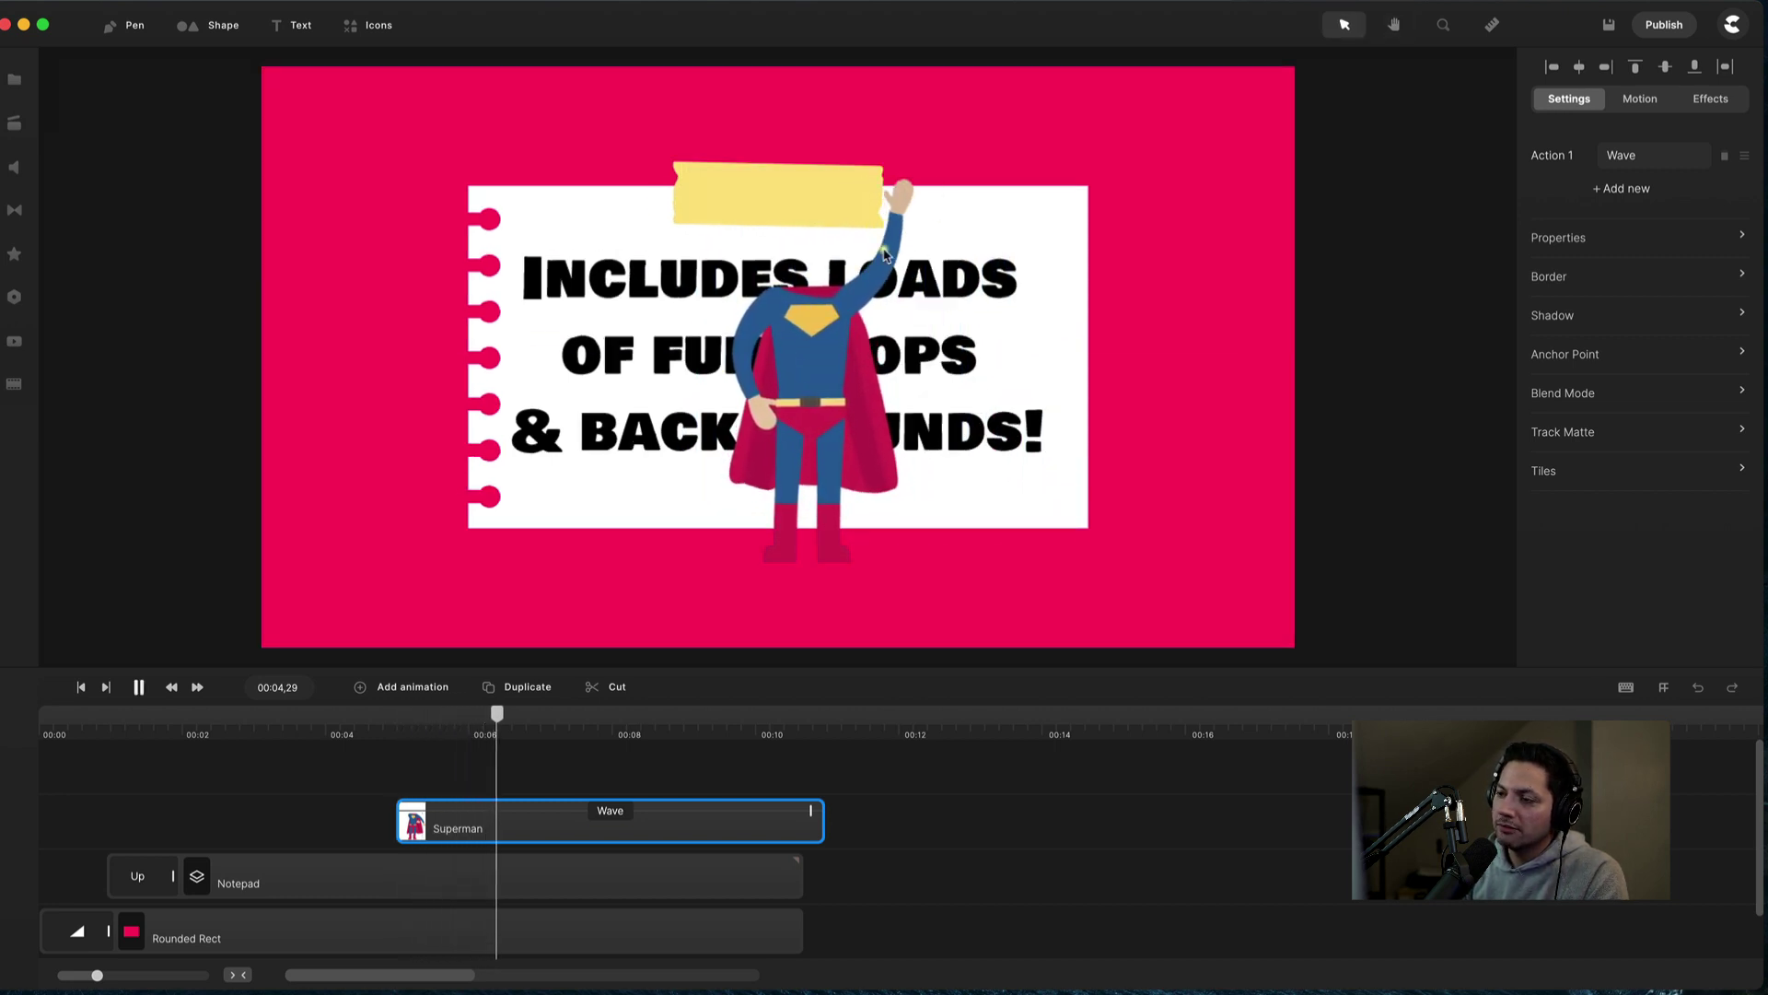
key("space")
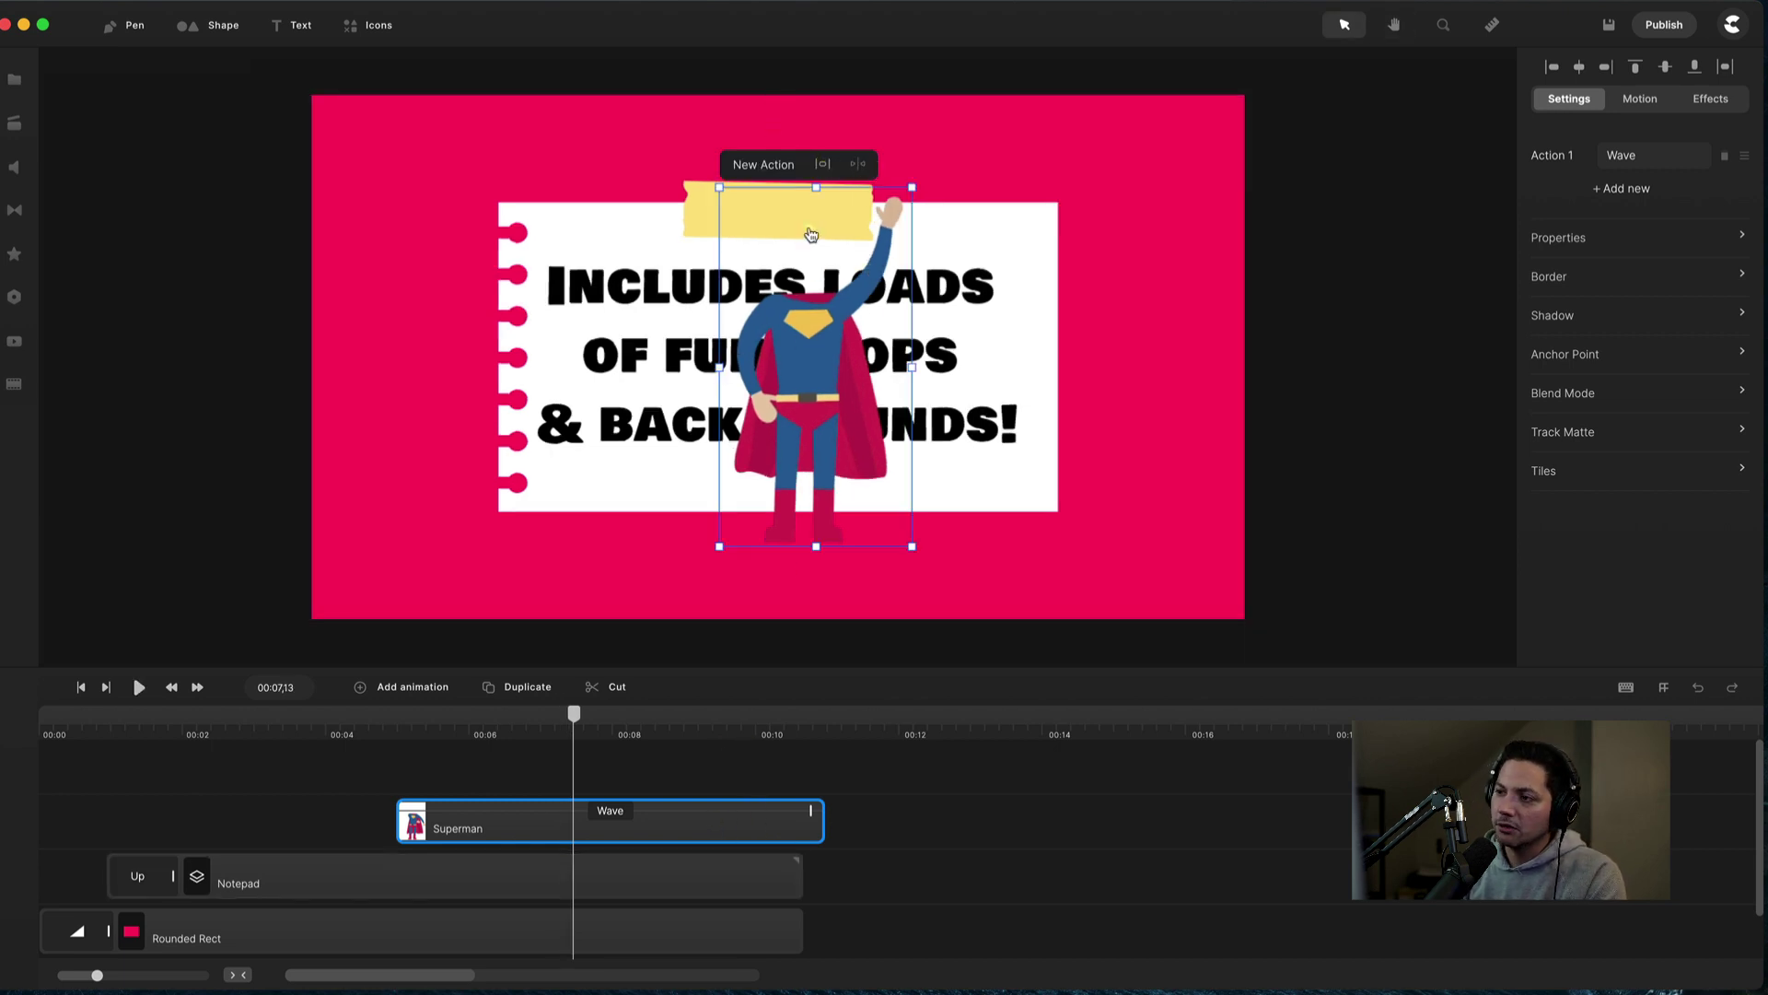
left_click(860, 165)
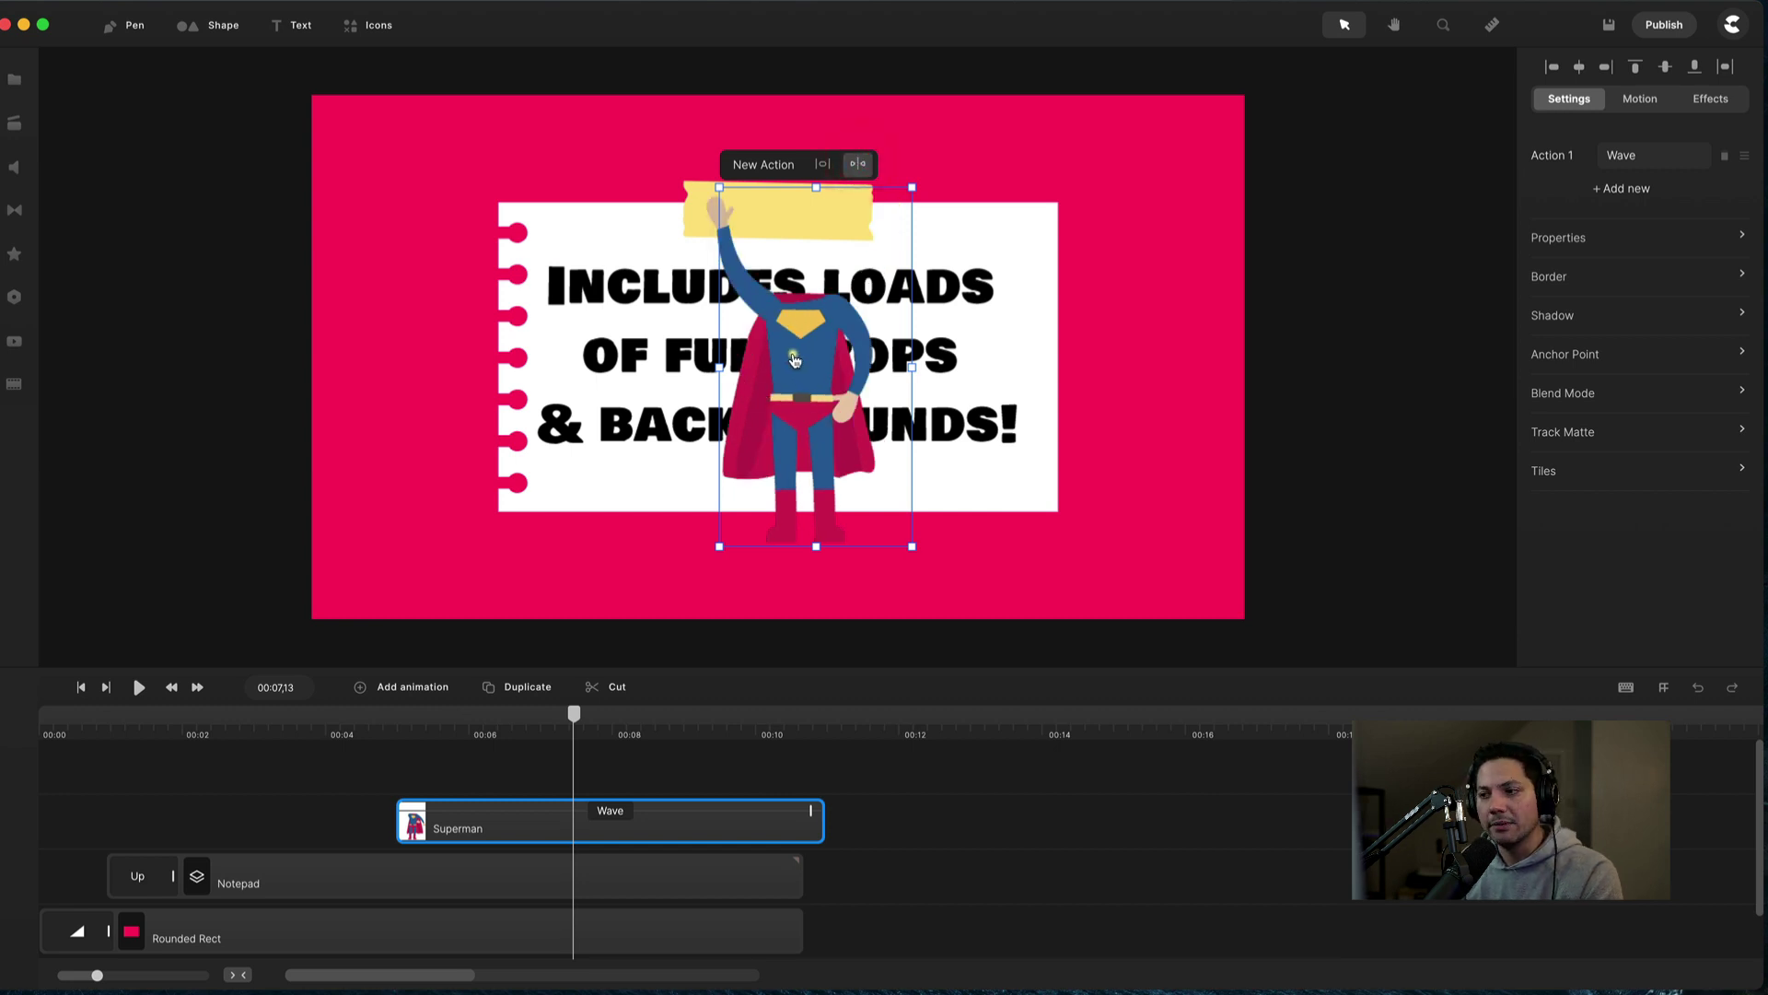
left_click(487, 723)
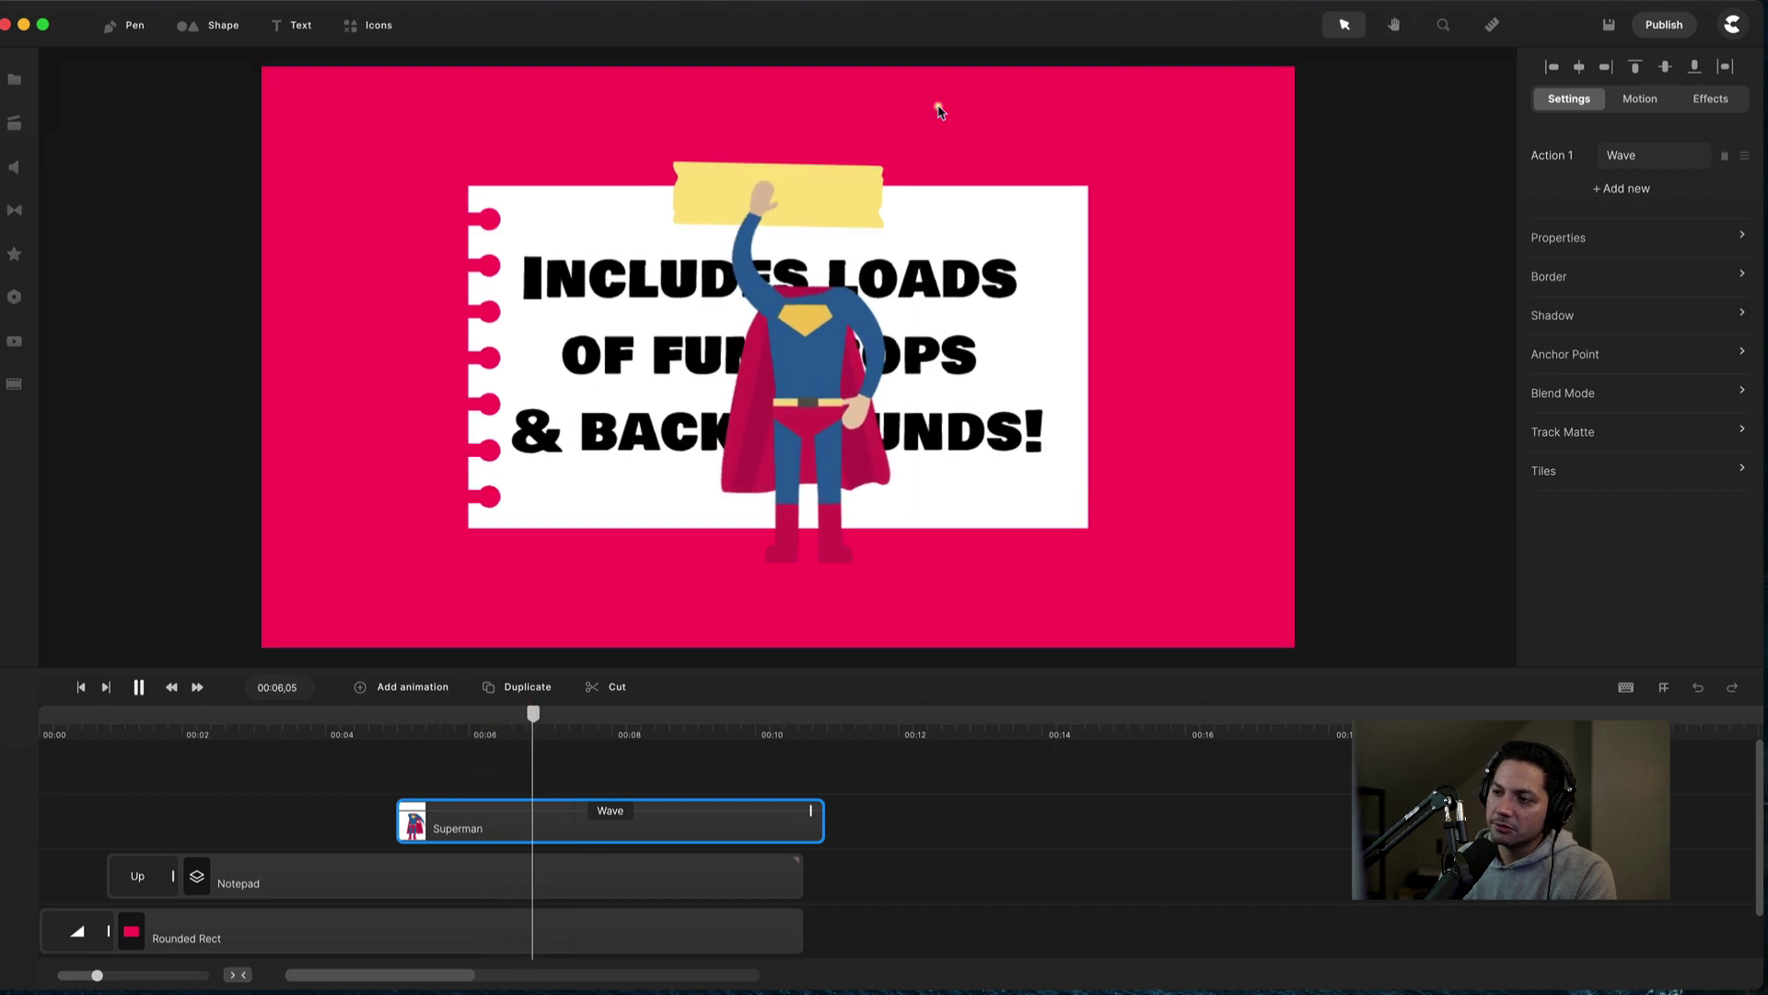
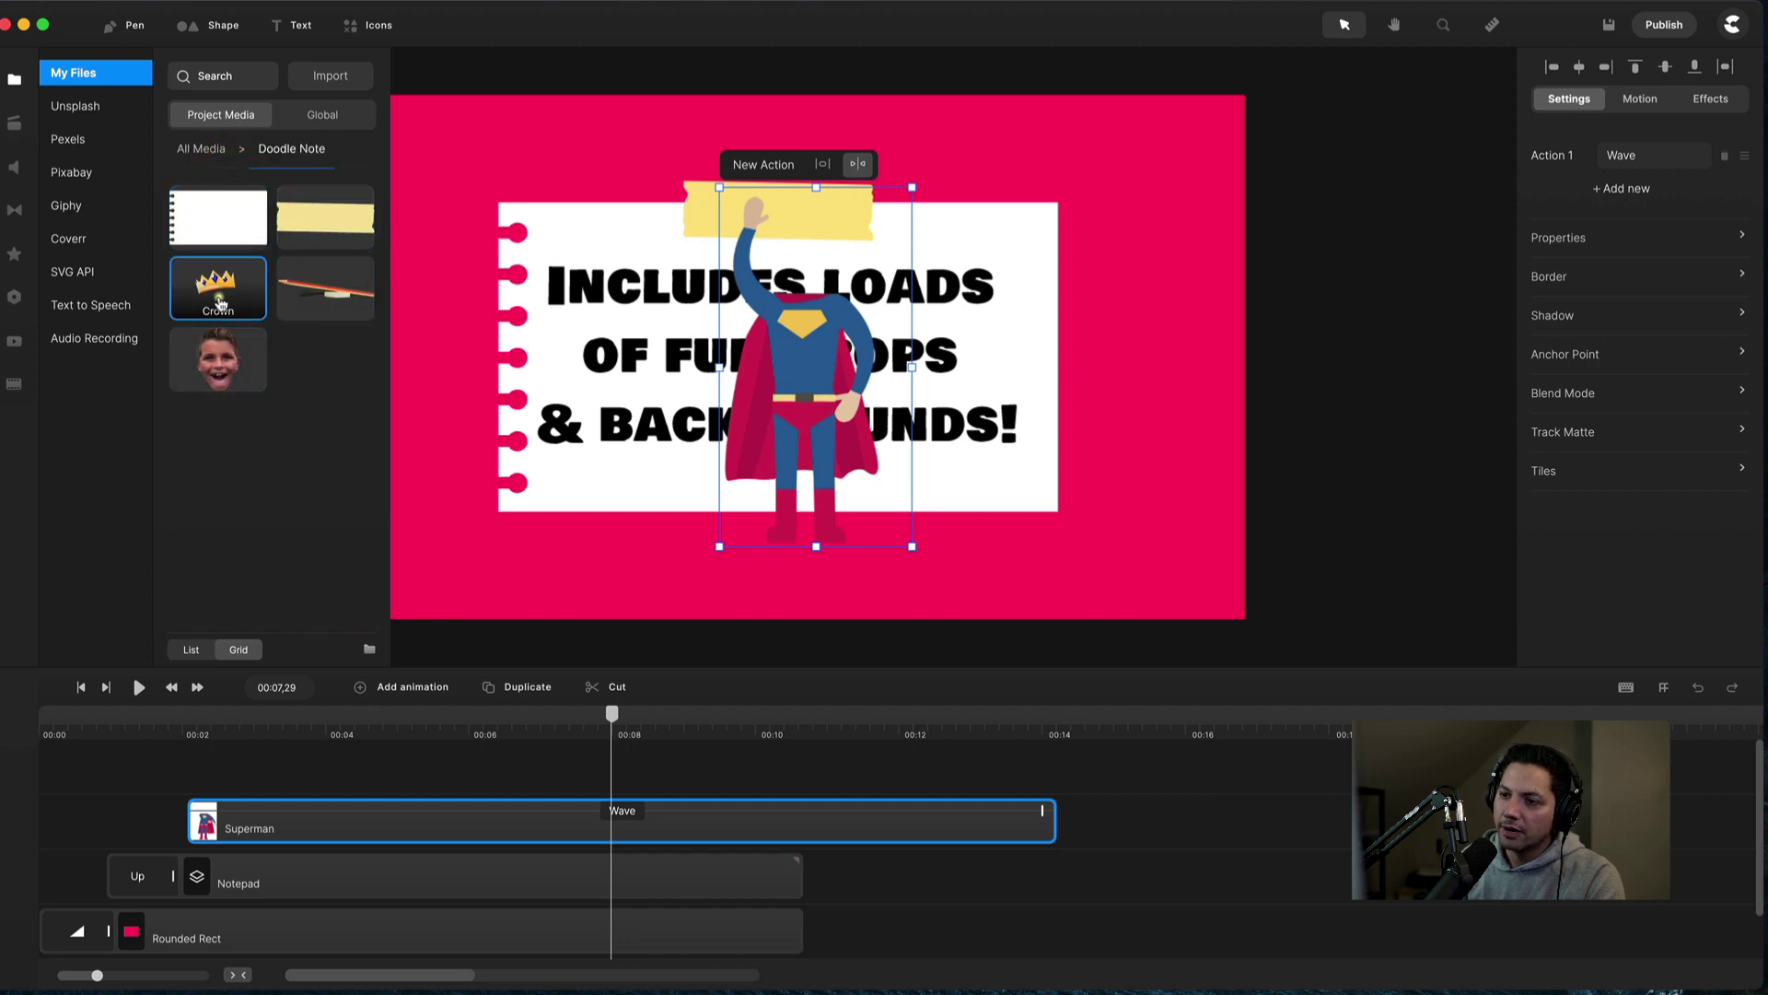
Place the boy's head image over Superman at 47% scale and match its clip to Superman's span, about 00:02 to 00:14.
left_click_drag(221, 365, 777, 361)
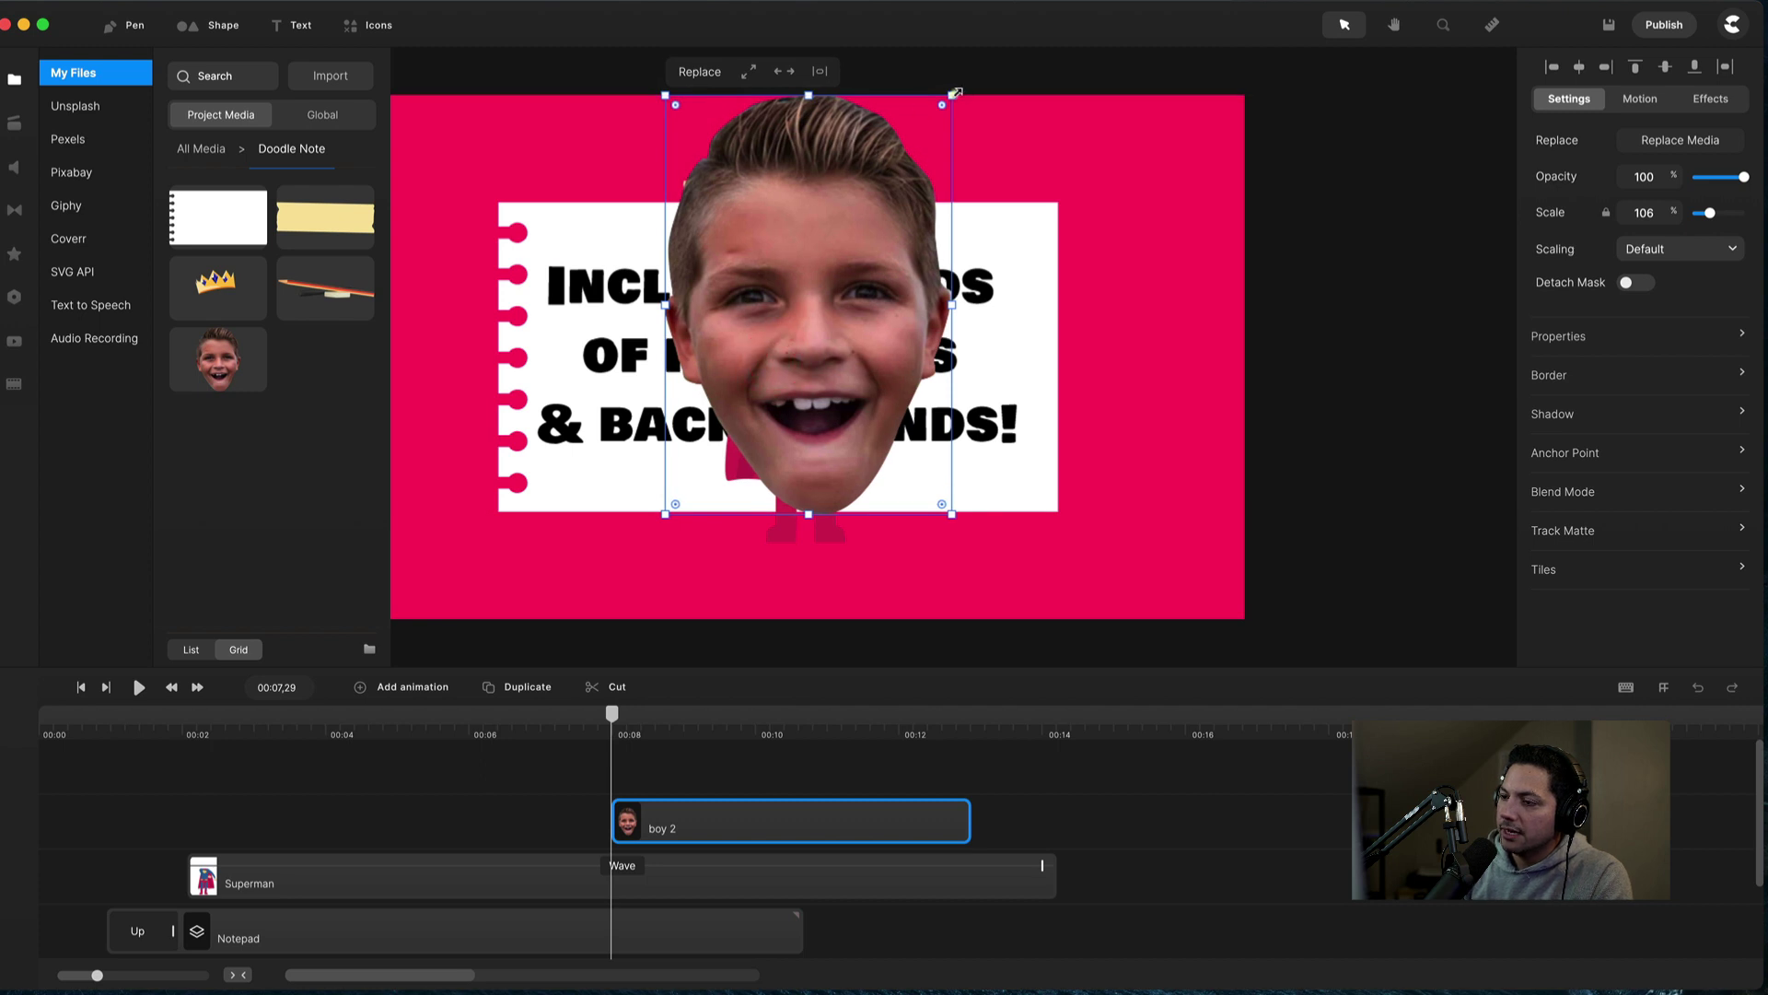
left_click_drag(953, 94, 819, 289)
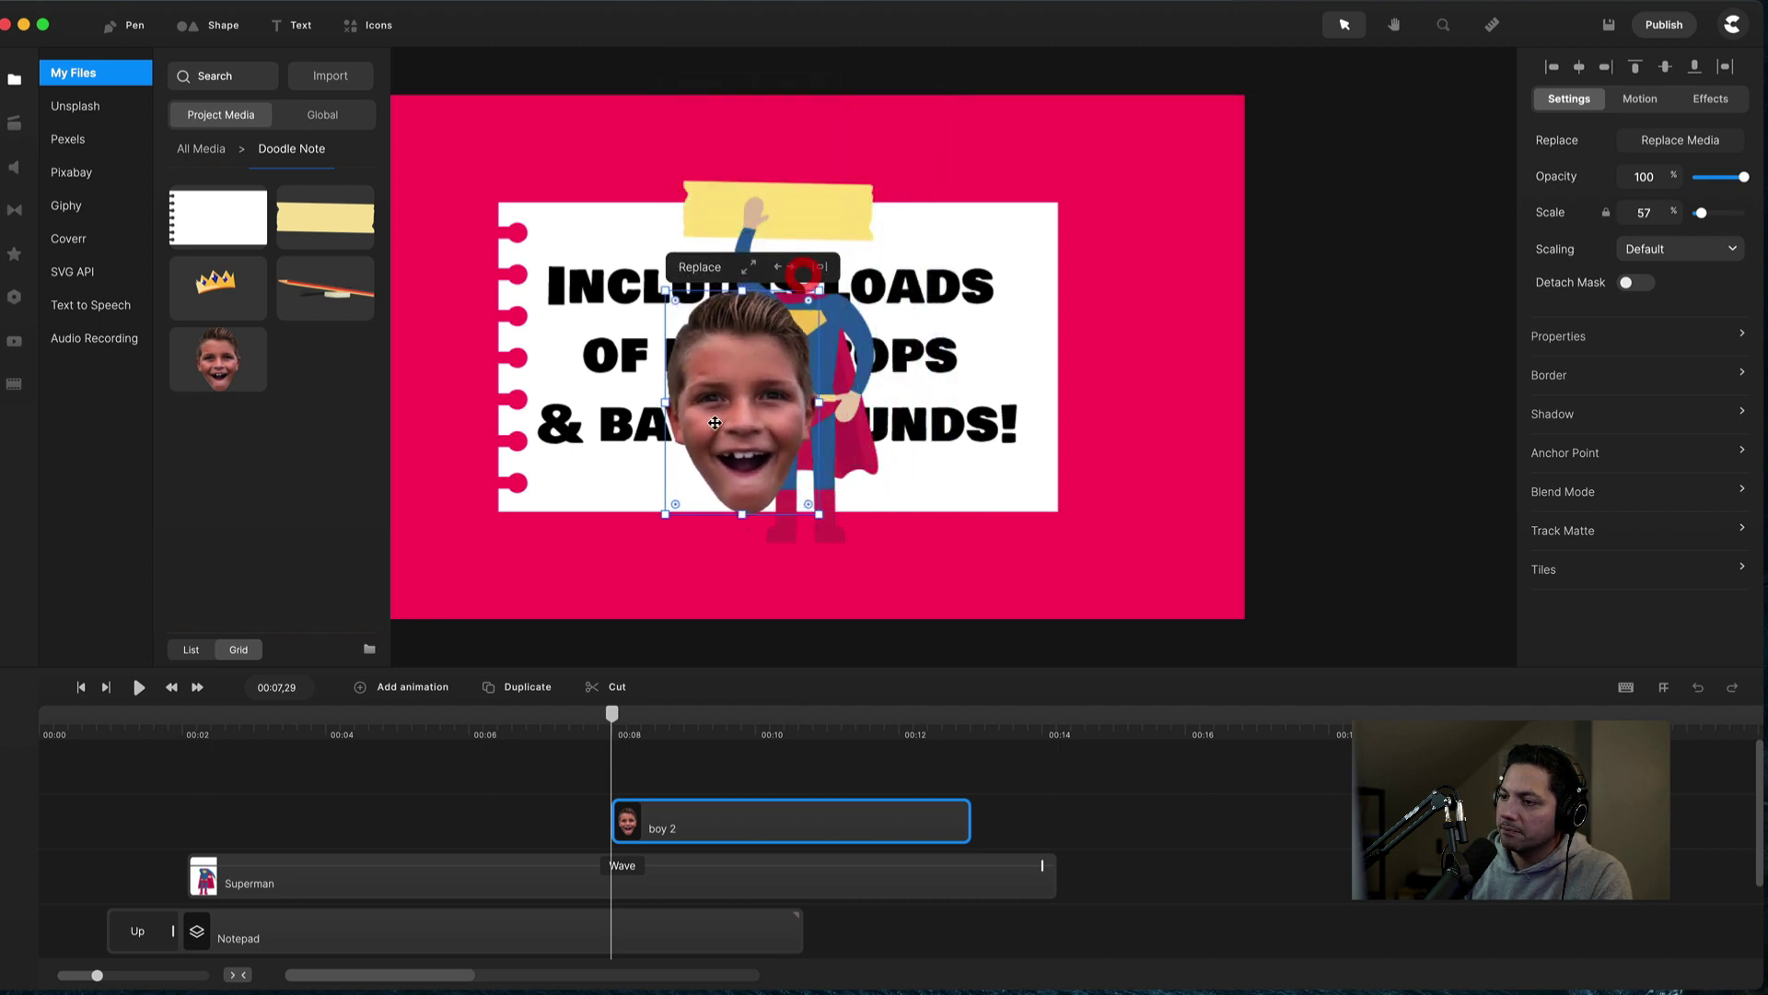
left_click_drag(715, 423, 755, 400)
left_click_drag(859, 268, 832, 306)
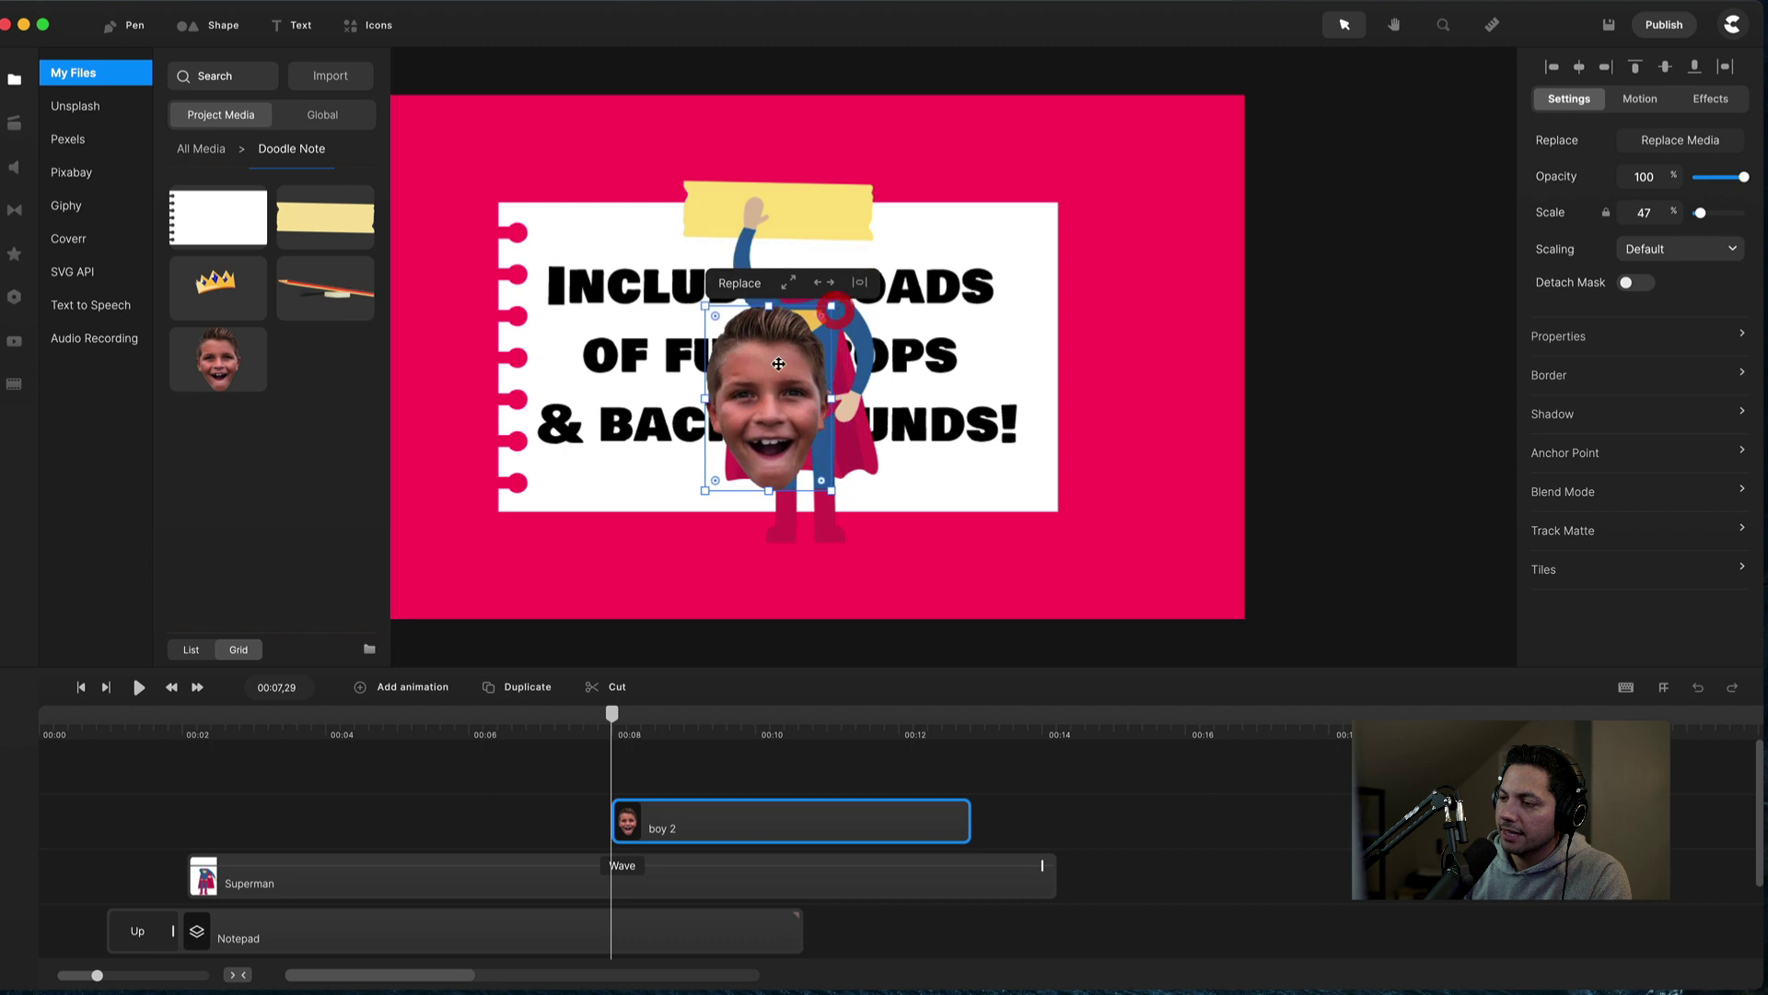
left_click_drag(778, 364, 829, 332)
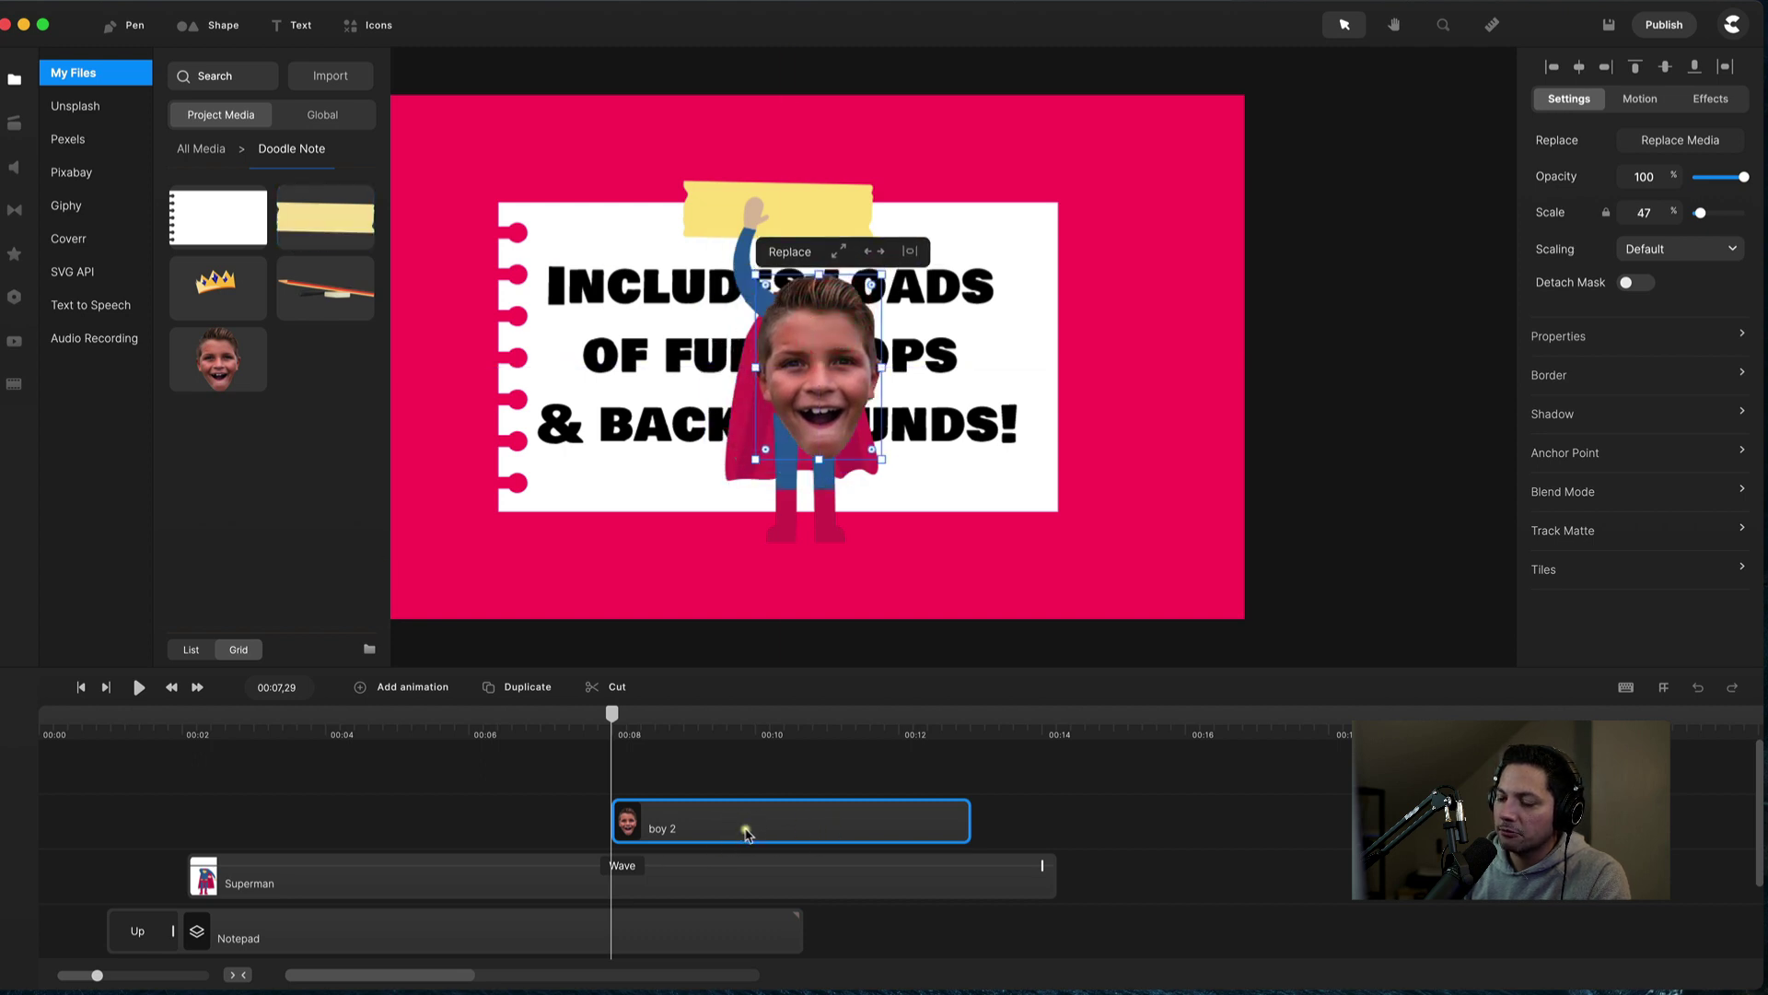
left_click_drag(746, 833, 353, 840)
left_click_drag(542, 813, 1047, 807)
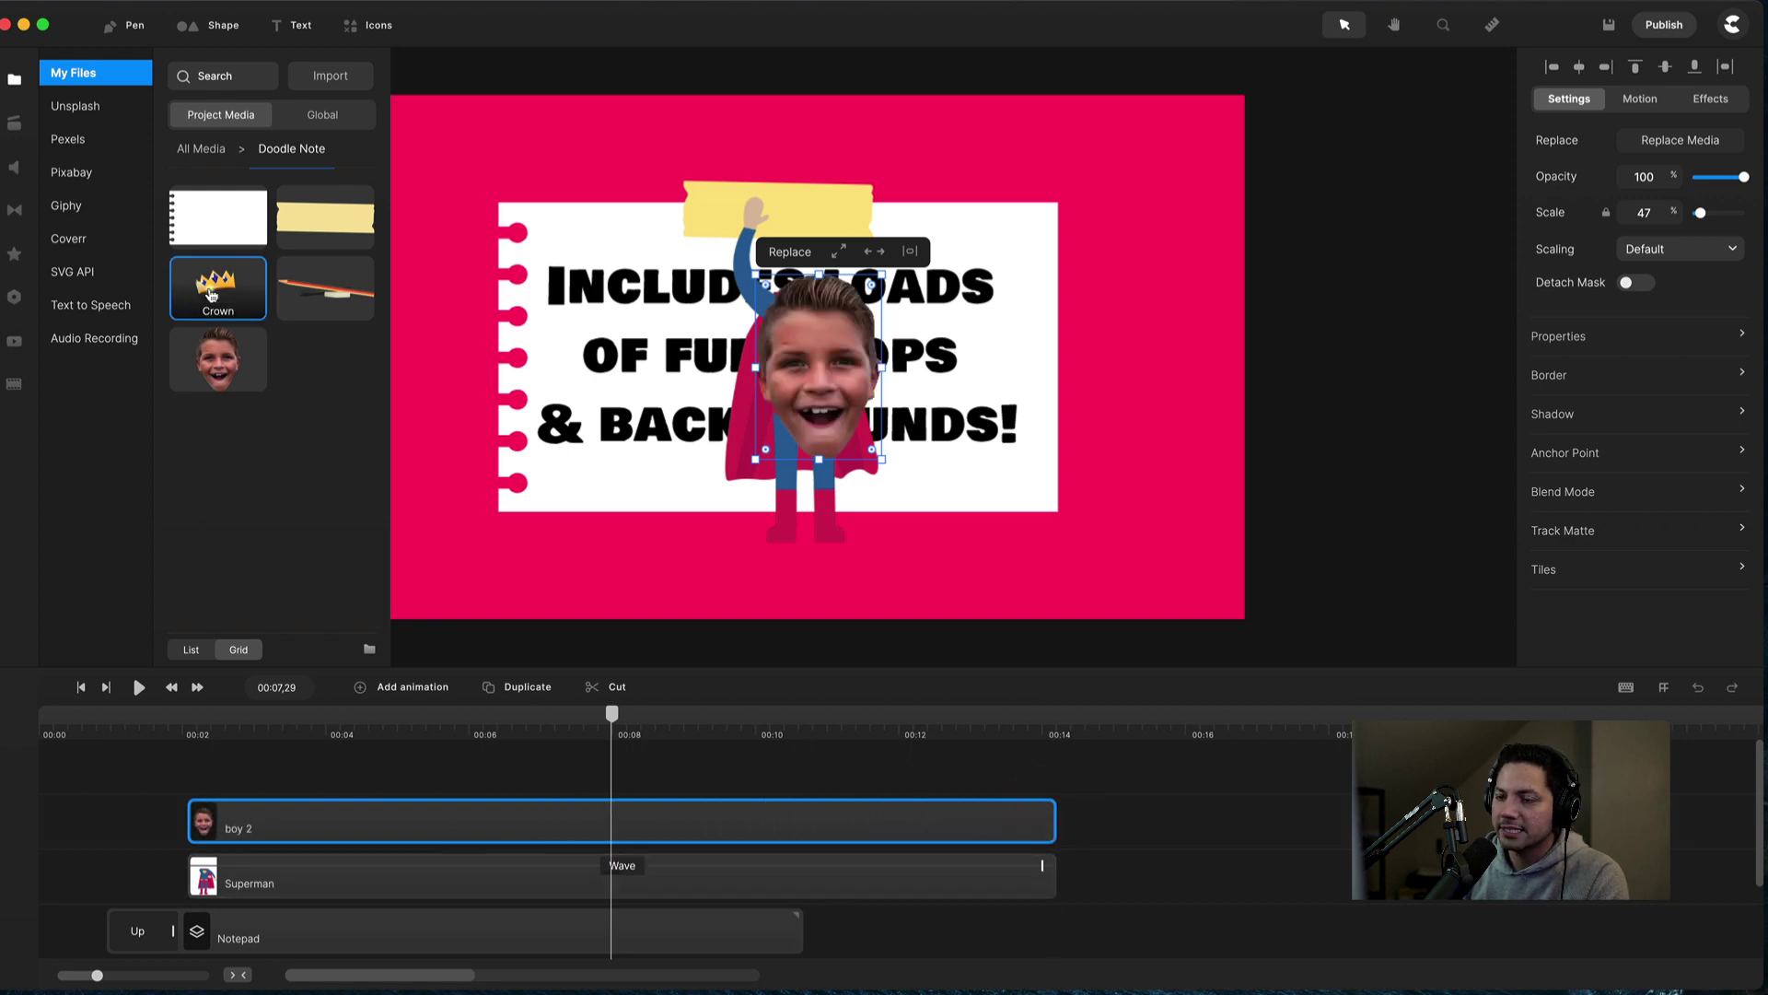
Add the Crown image from the Doodle Note media, scale it to 22% and set it on top of the boy's head.
left_click_drag(210, 279, 863, 318)
left_click(15, 73)
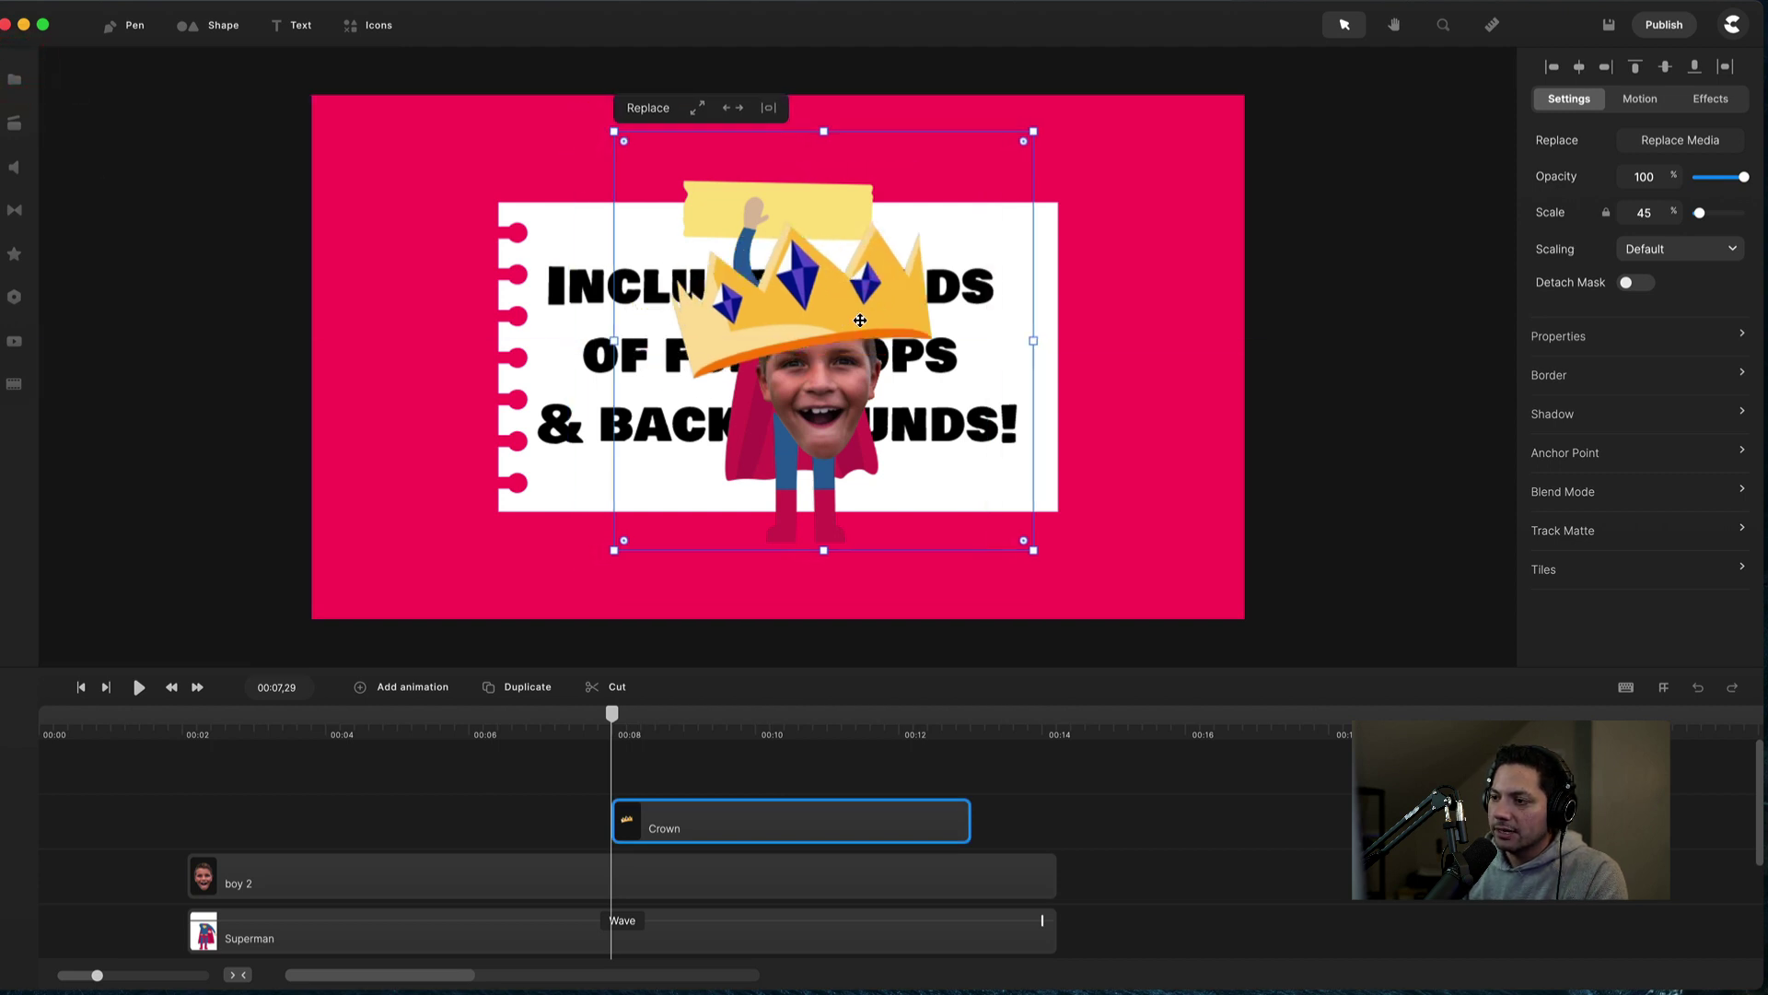
left_click_drag(1036, 131, 819, 346)
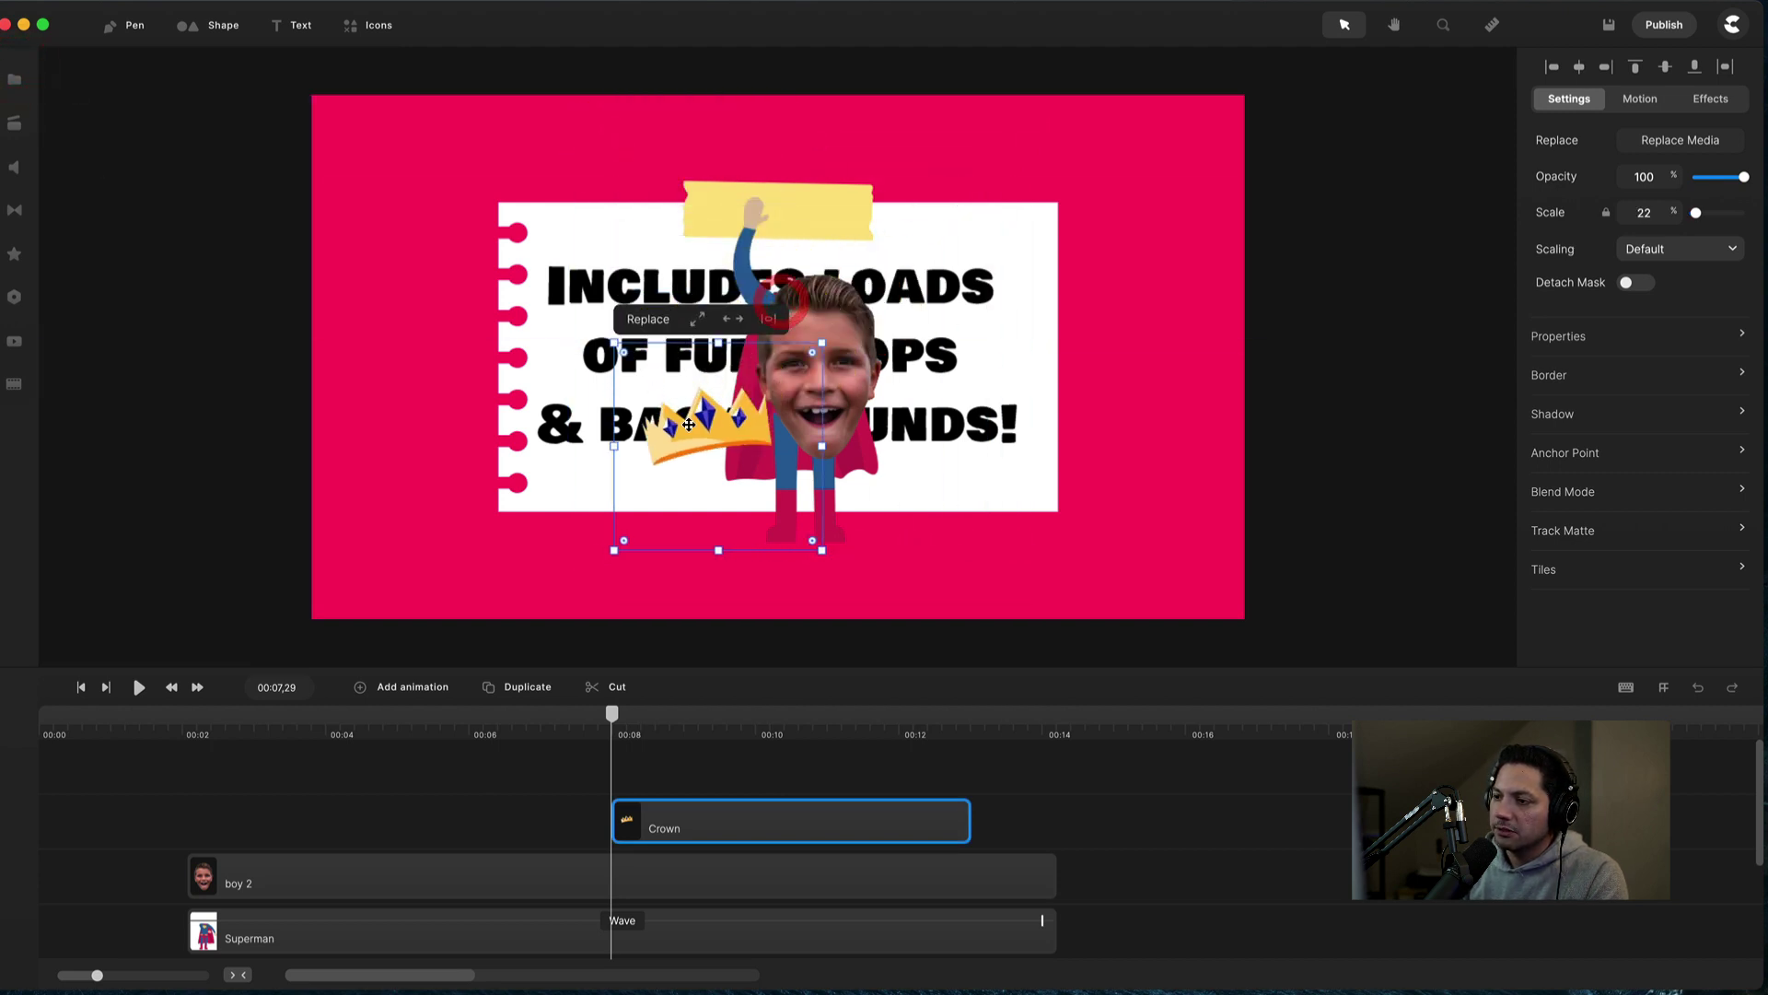
left_click_drag(691, 425, 795, 285)
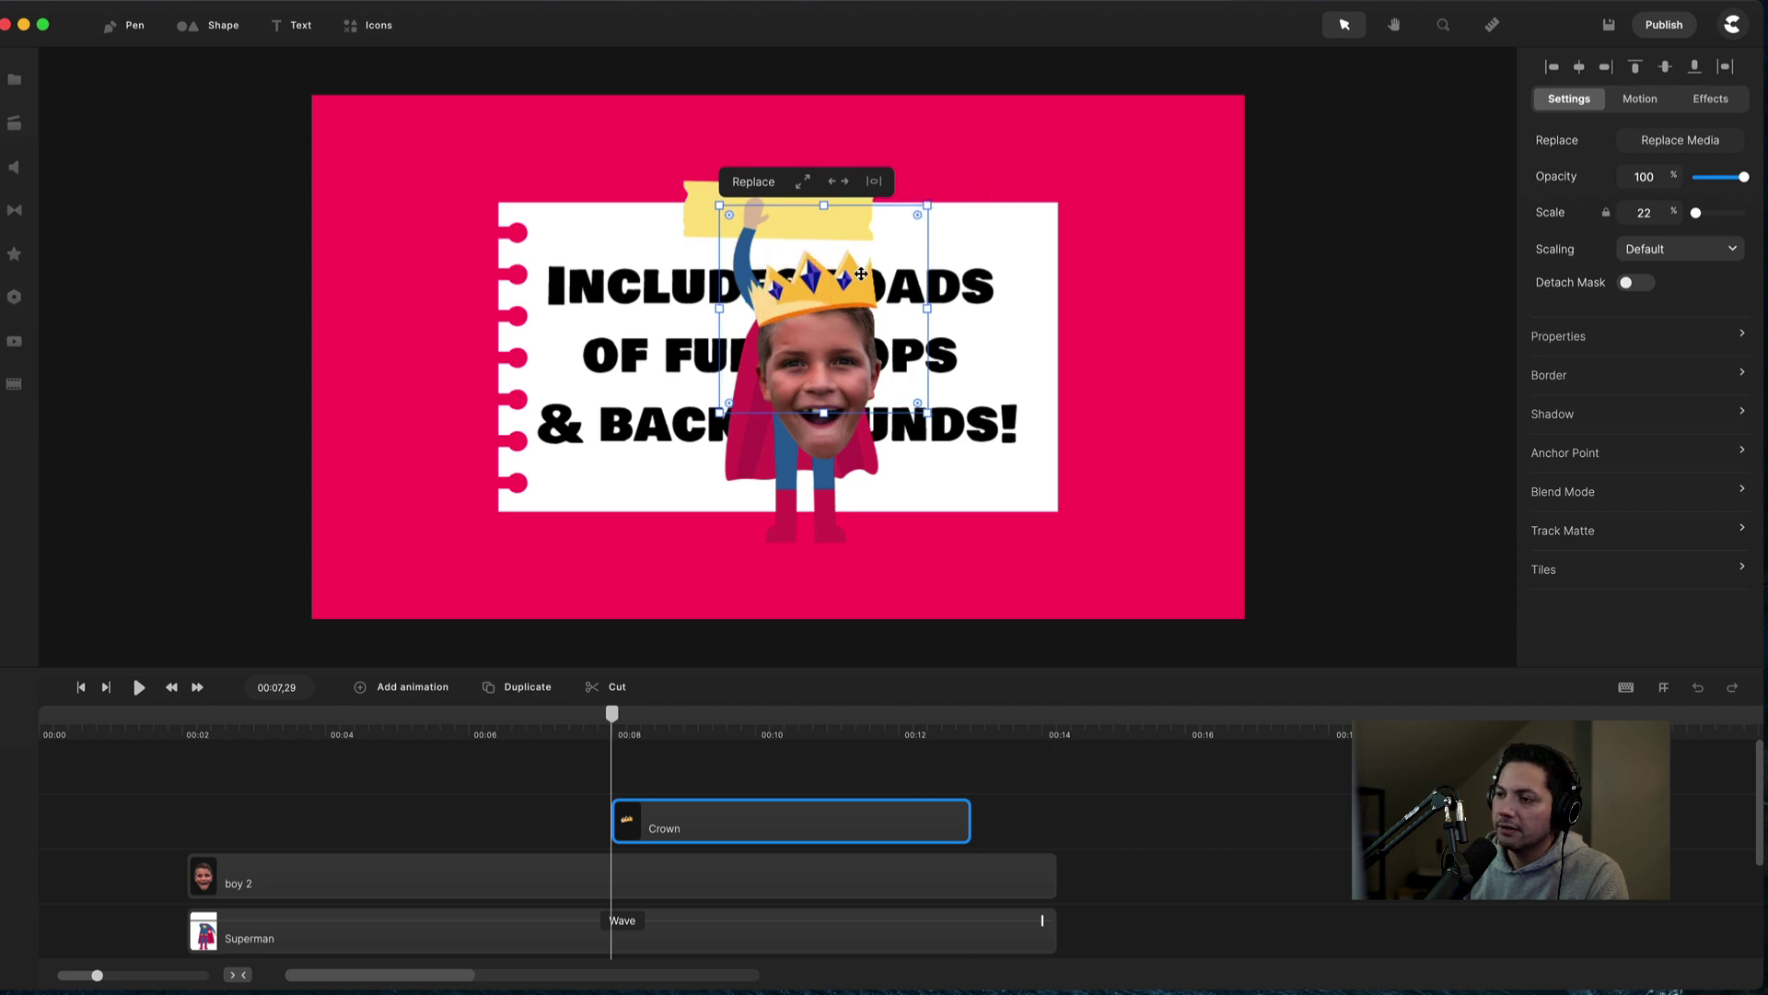
left_click(983, 510)
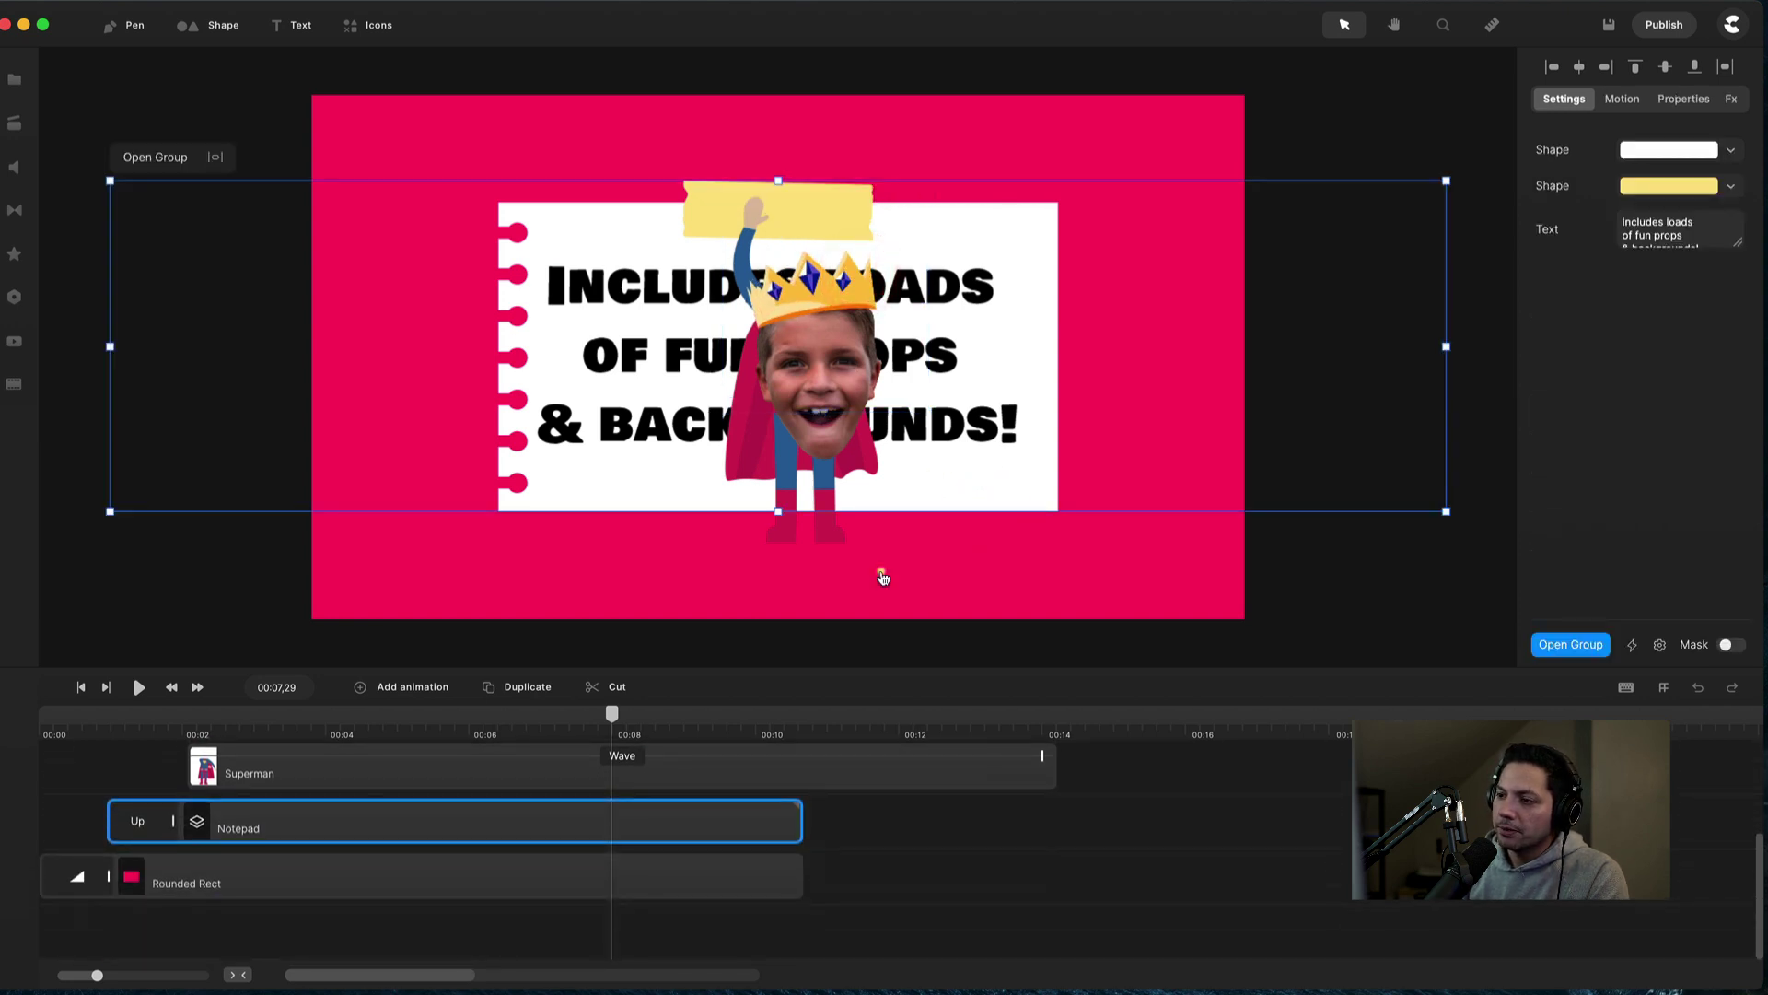
Align the Crown clip's start and end with the boy 2 clip, from about 00:02 to 00:14.
scroll(664, 863, "up", 2)
scroll(664, 863, "up", 1)
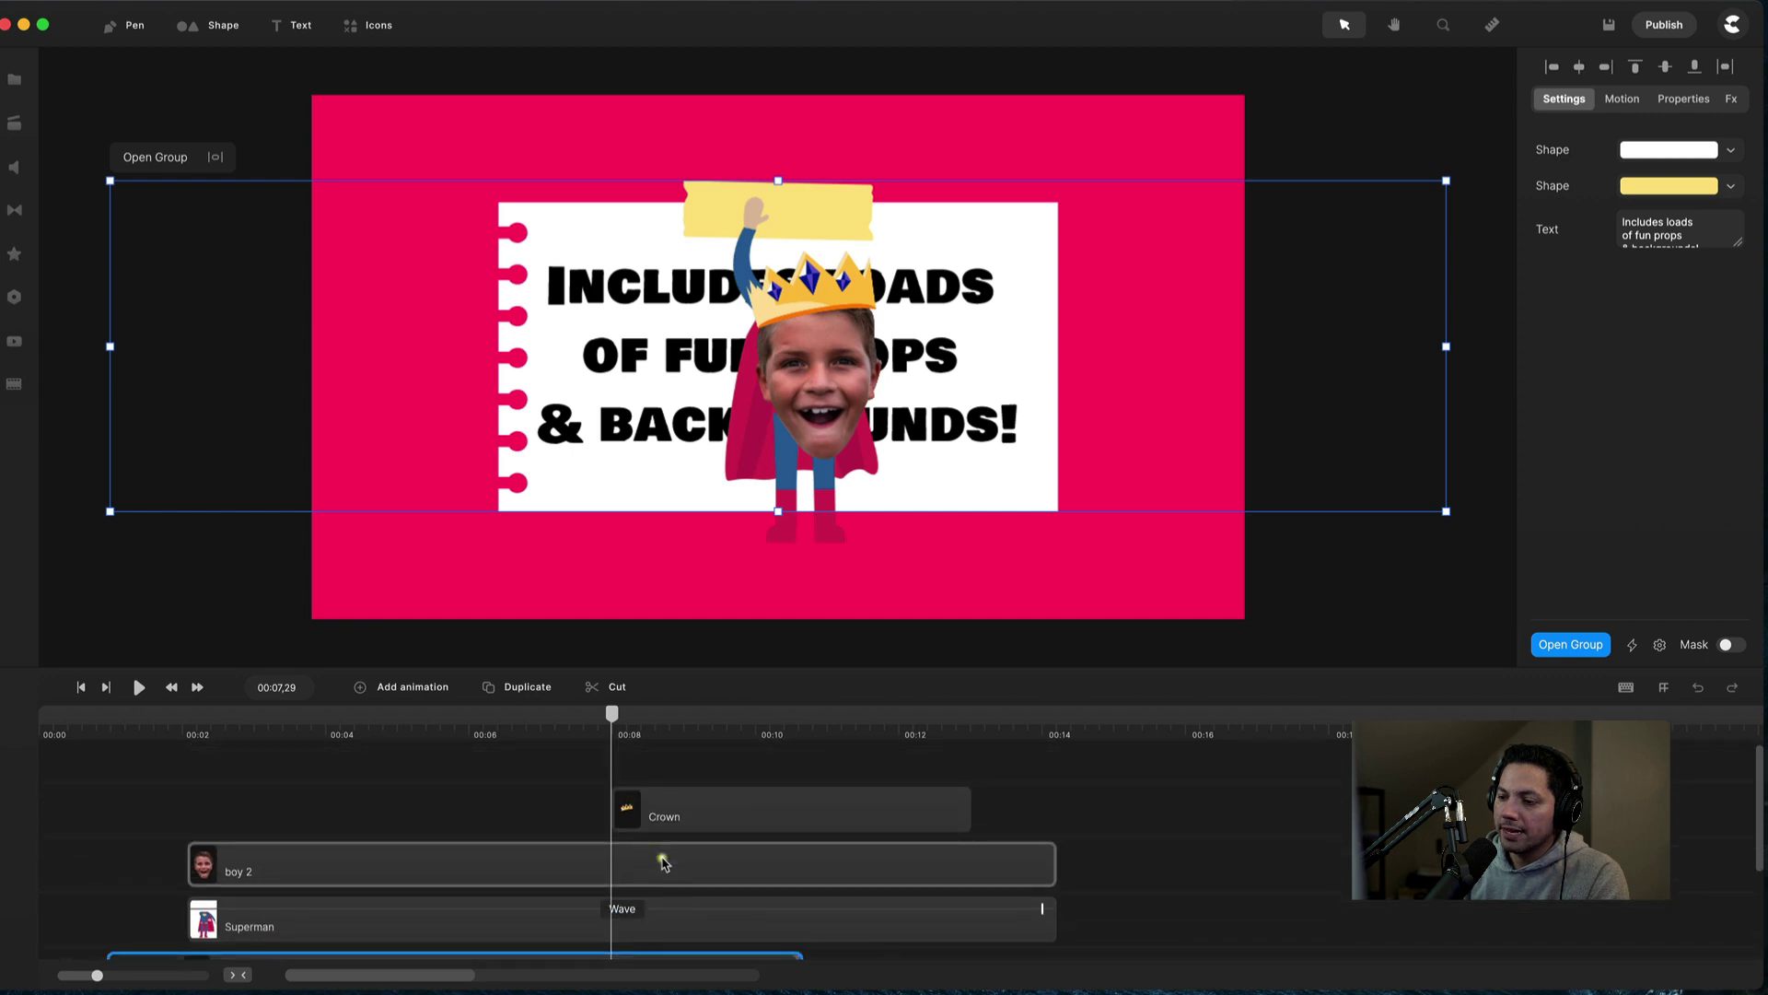
left_click(703, 807)
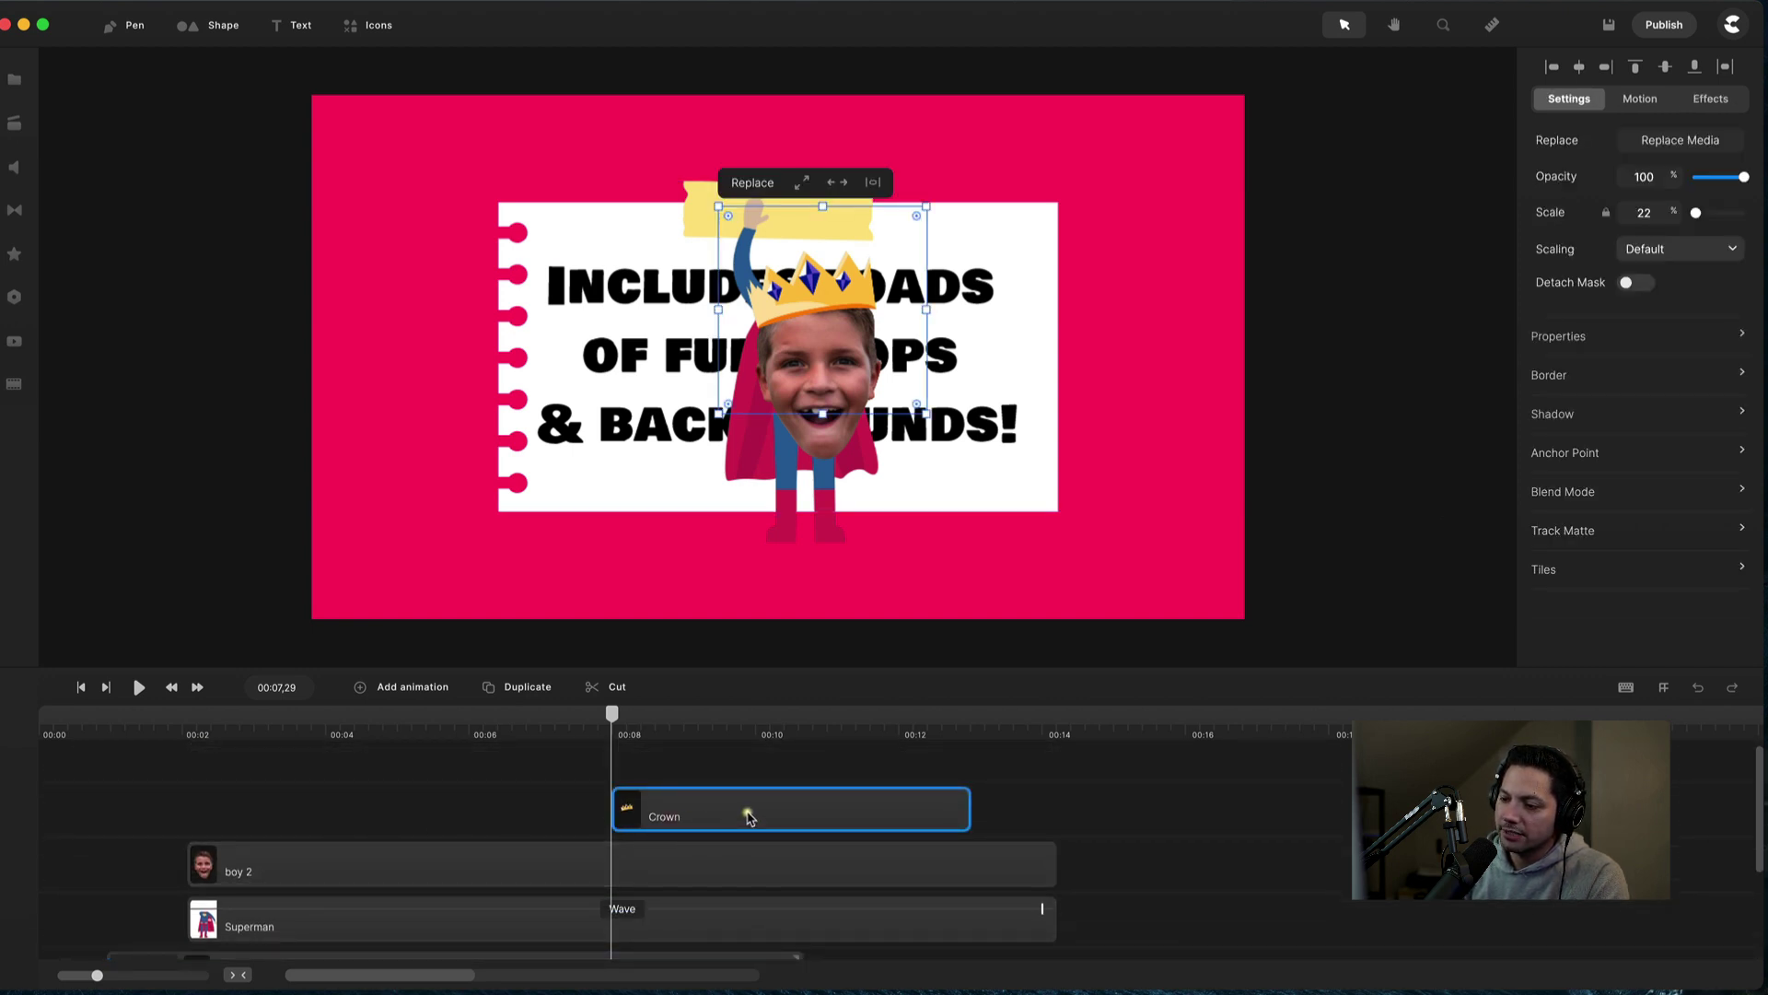
left_click_drag(768, 809, 352, 801)
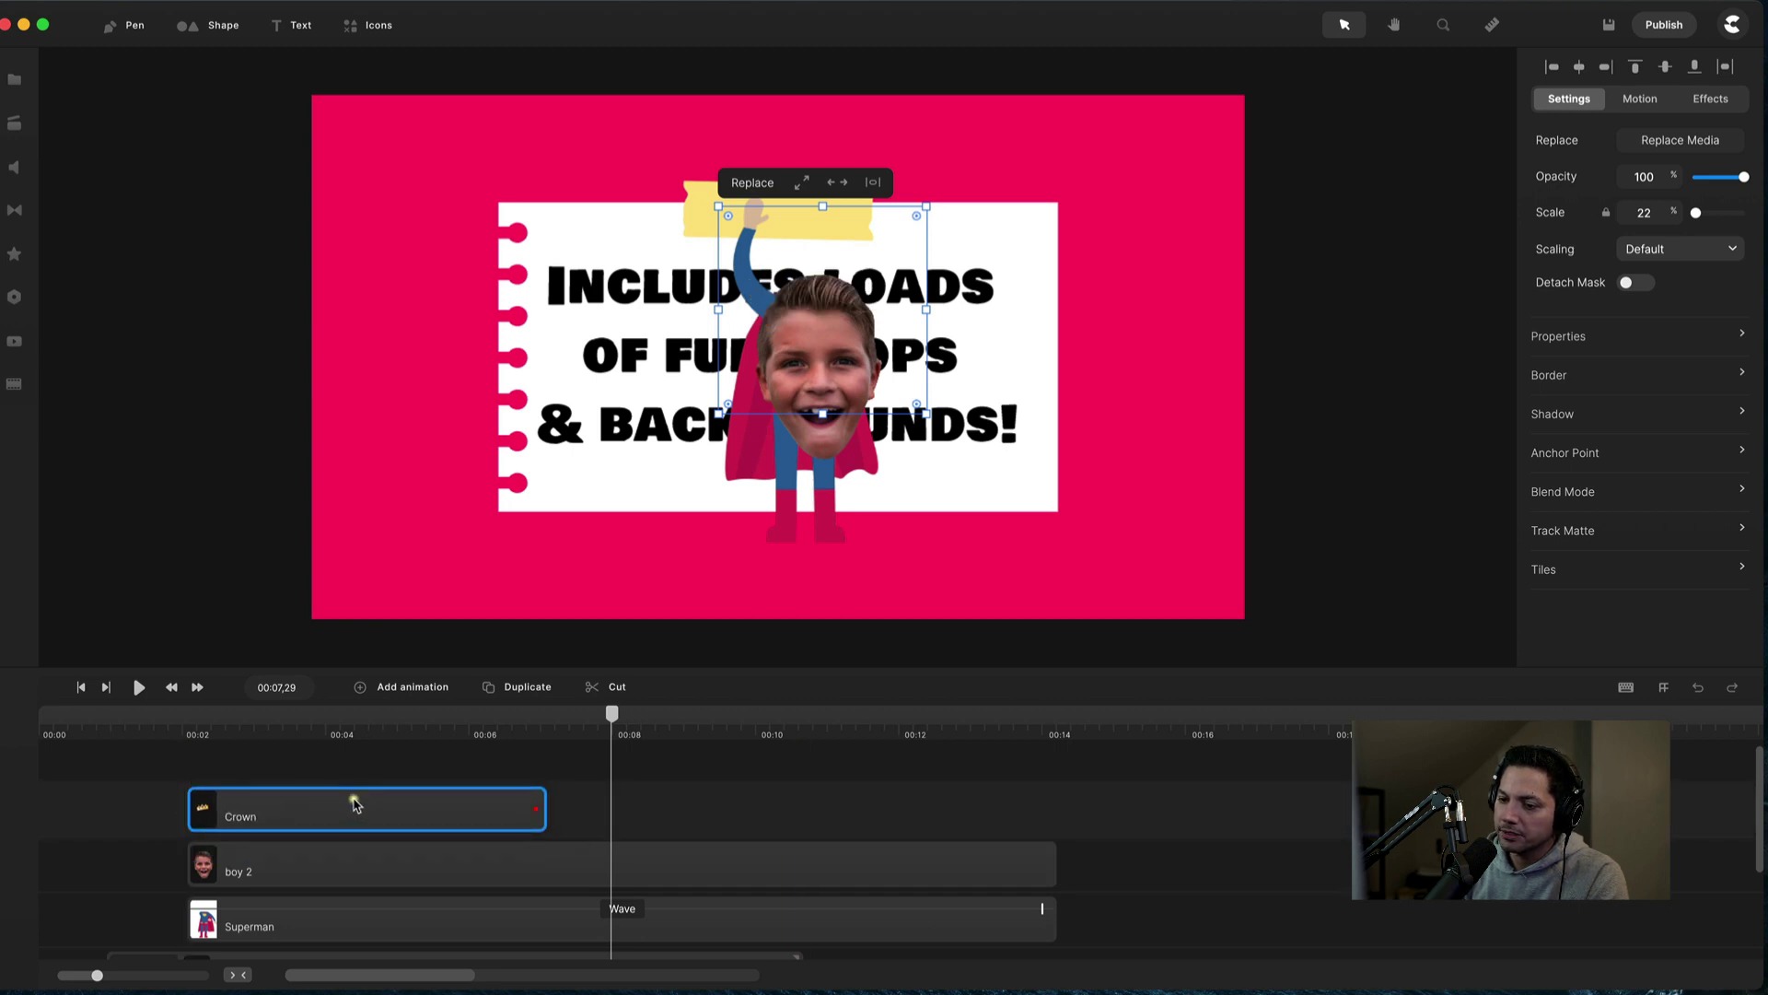
left_click_drag(542, 807, 1050, 792)
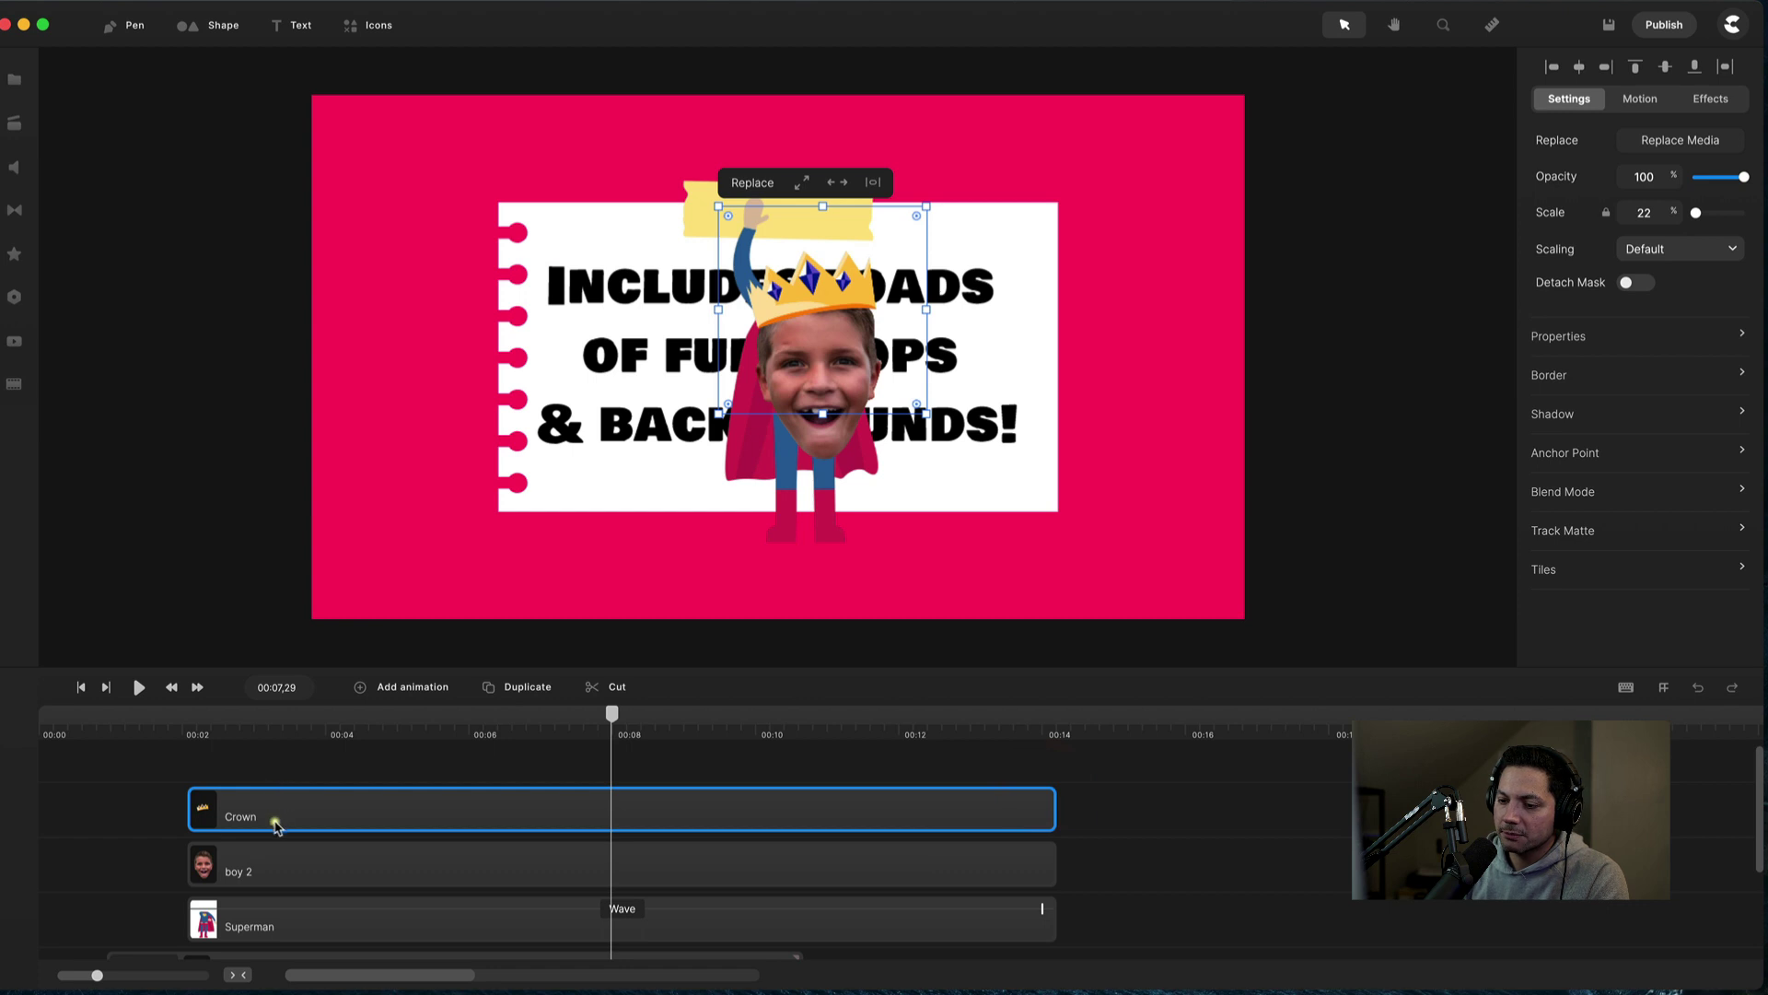
Group the Crown and boy 2 layers and rename the group "Edit Face Master".
left_click(276, 873, "shift")
right_click(282, 816)
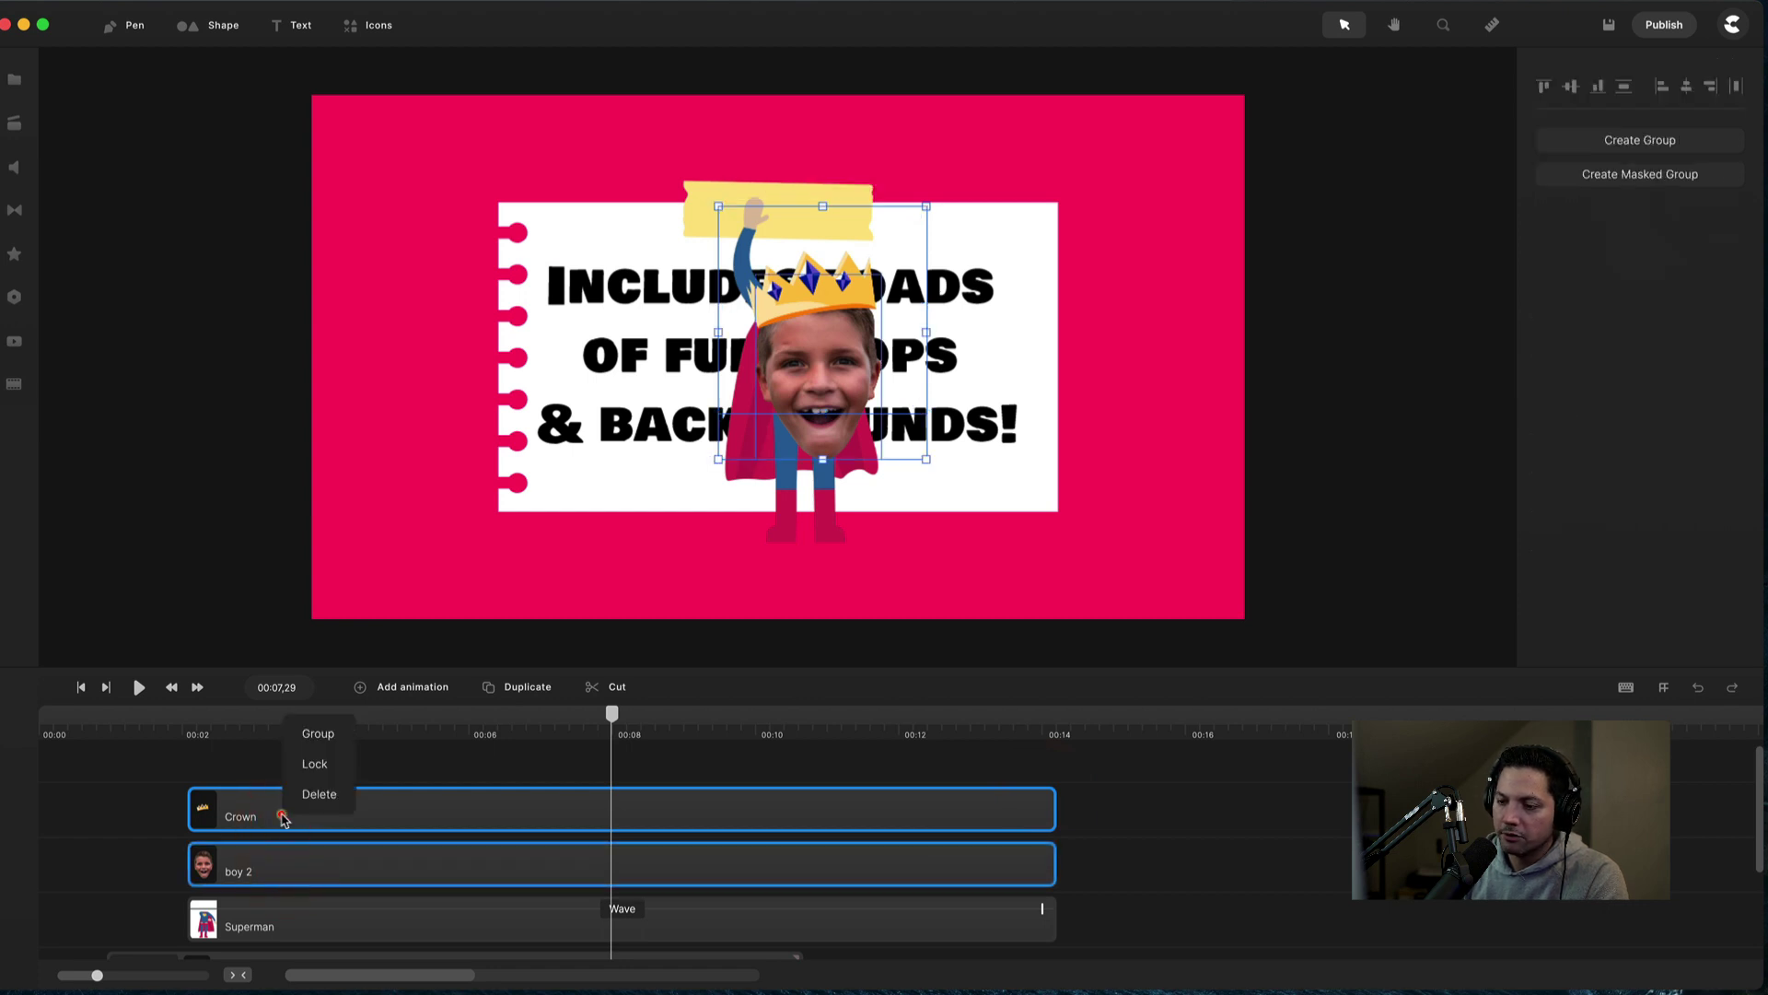
left_click(318, 734)
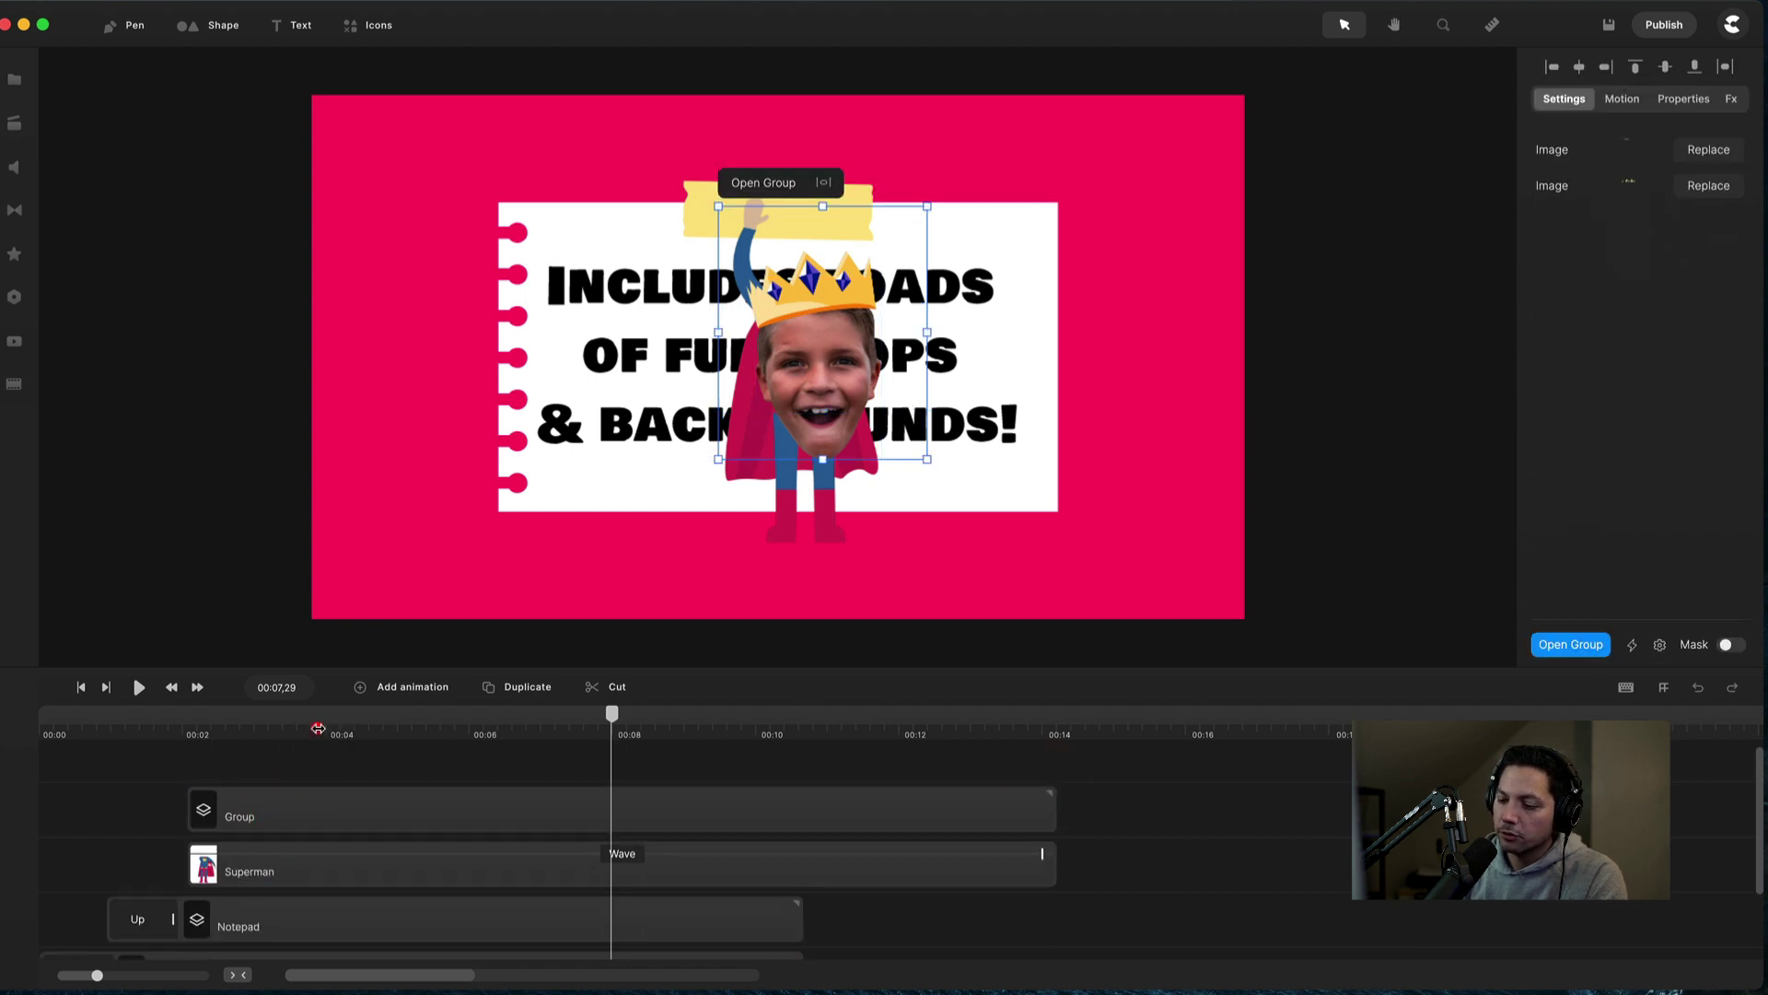
right_click(360, 823)
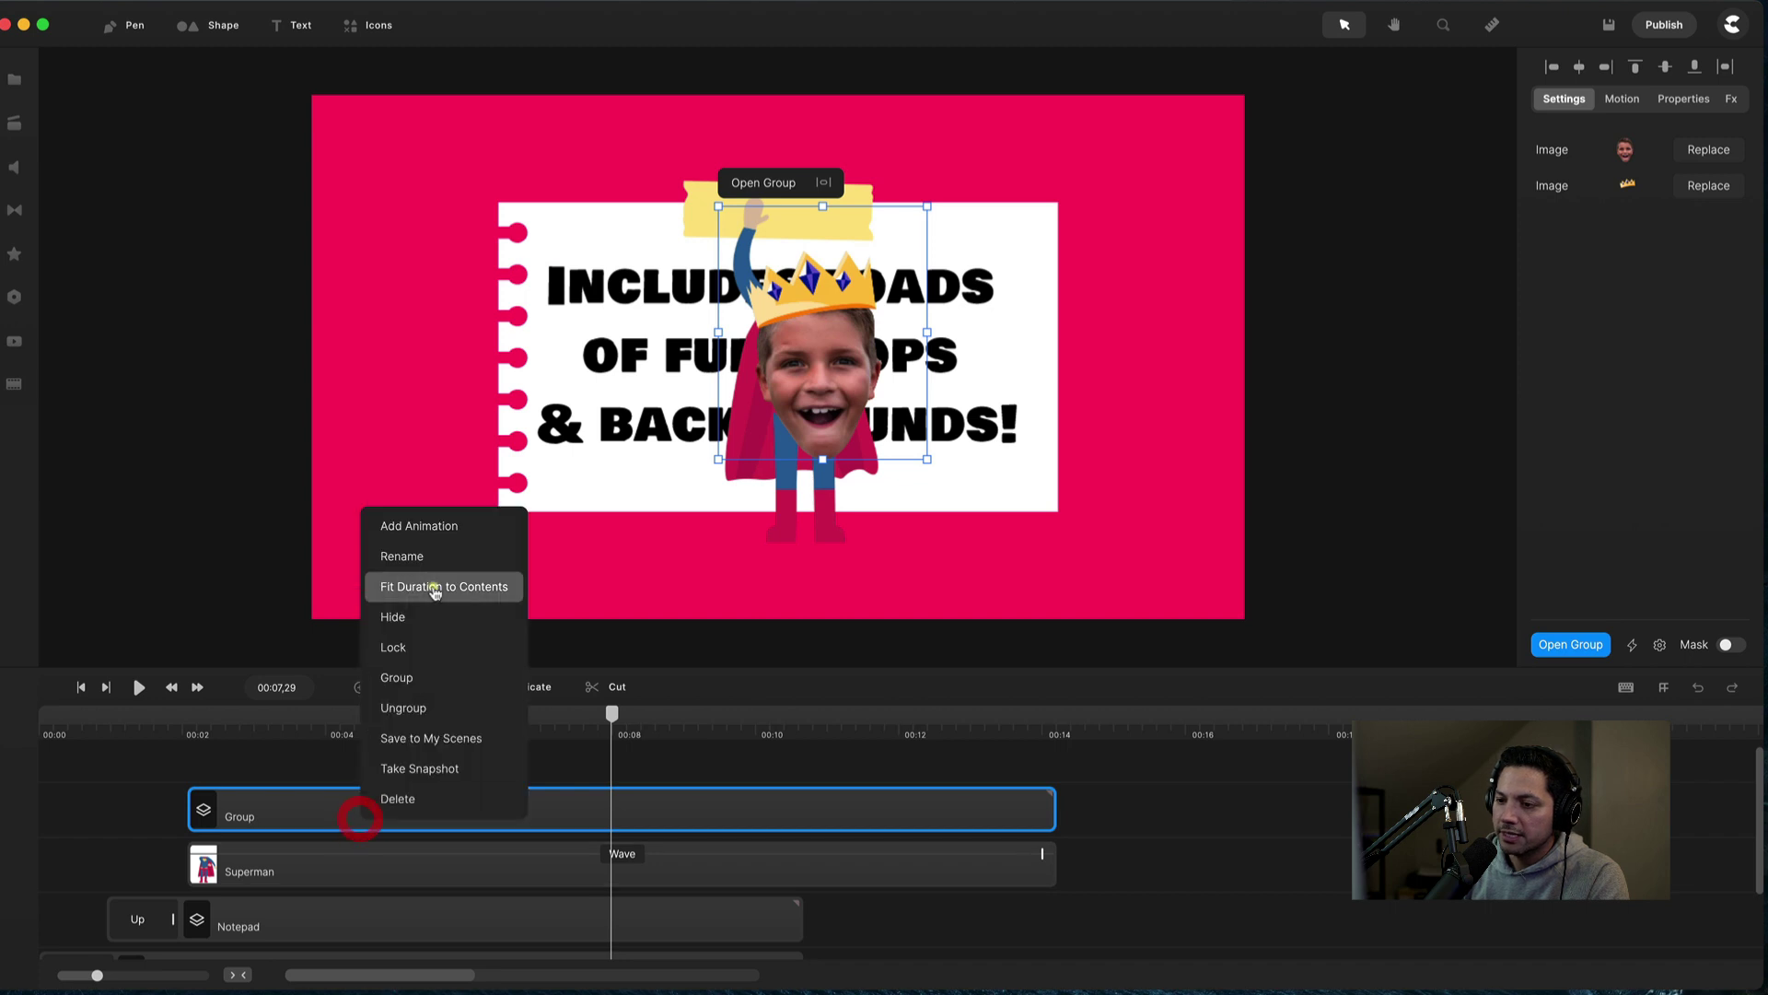
left_click(433, 565)
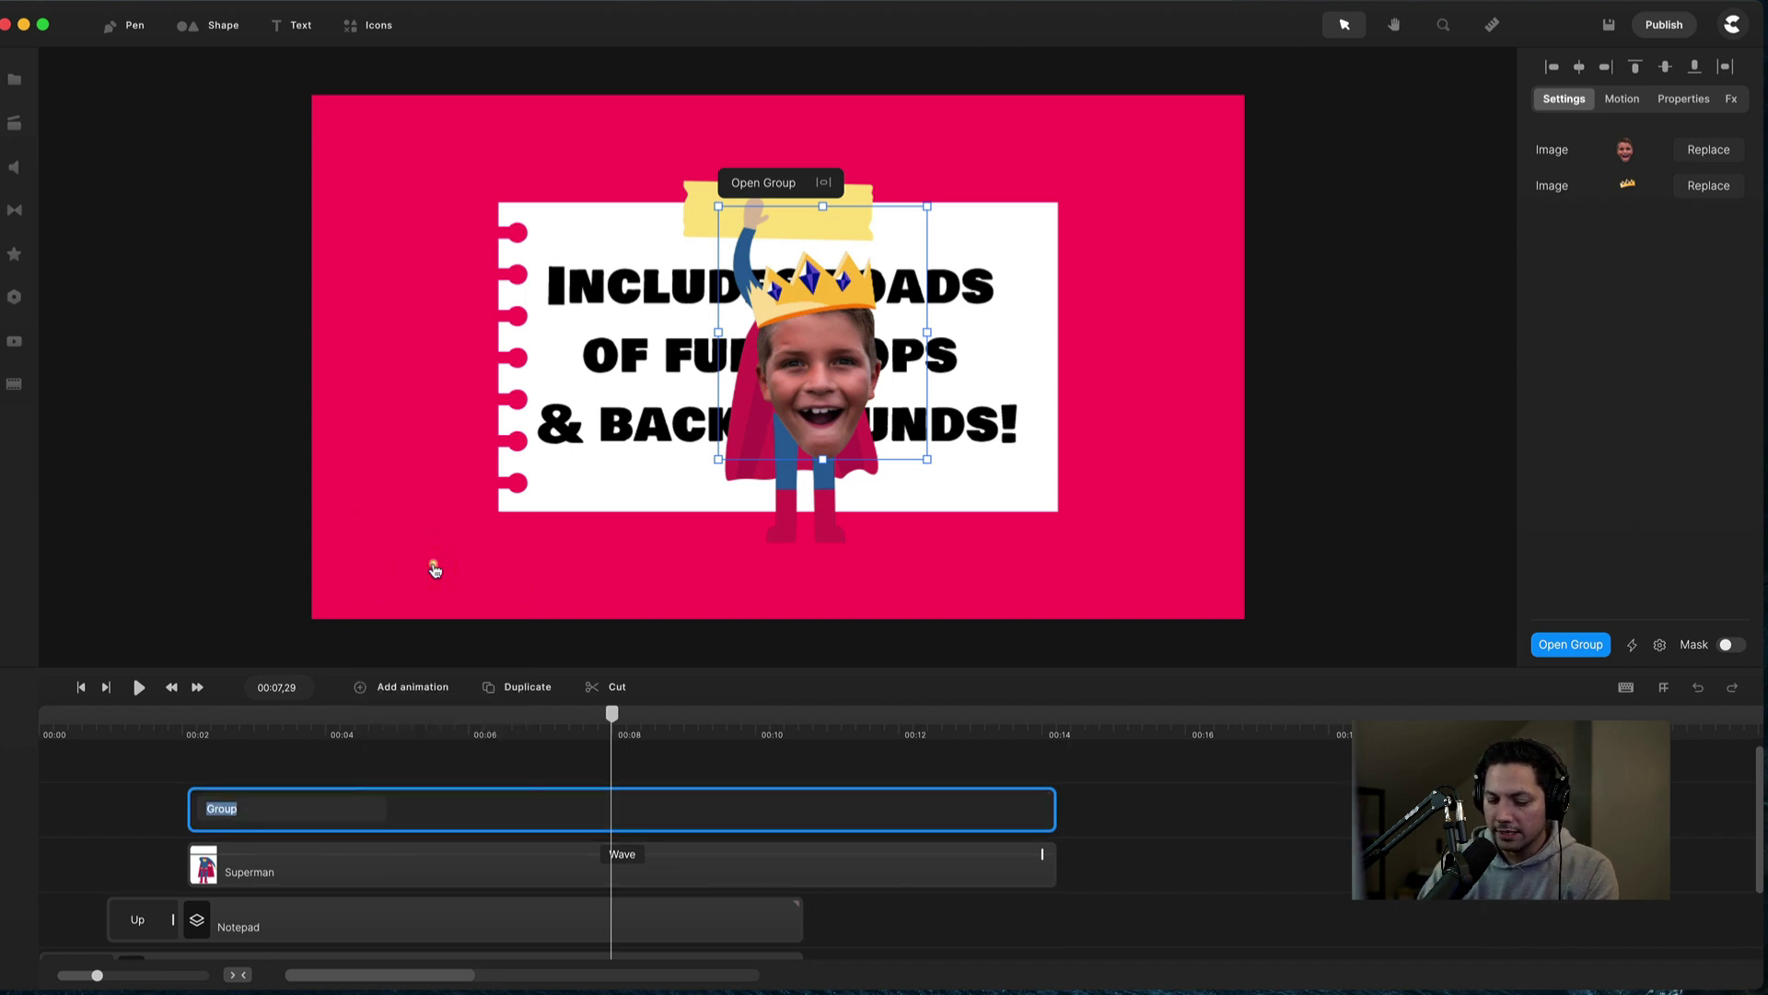
type("Edit Face Master")
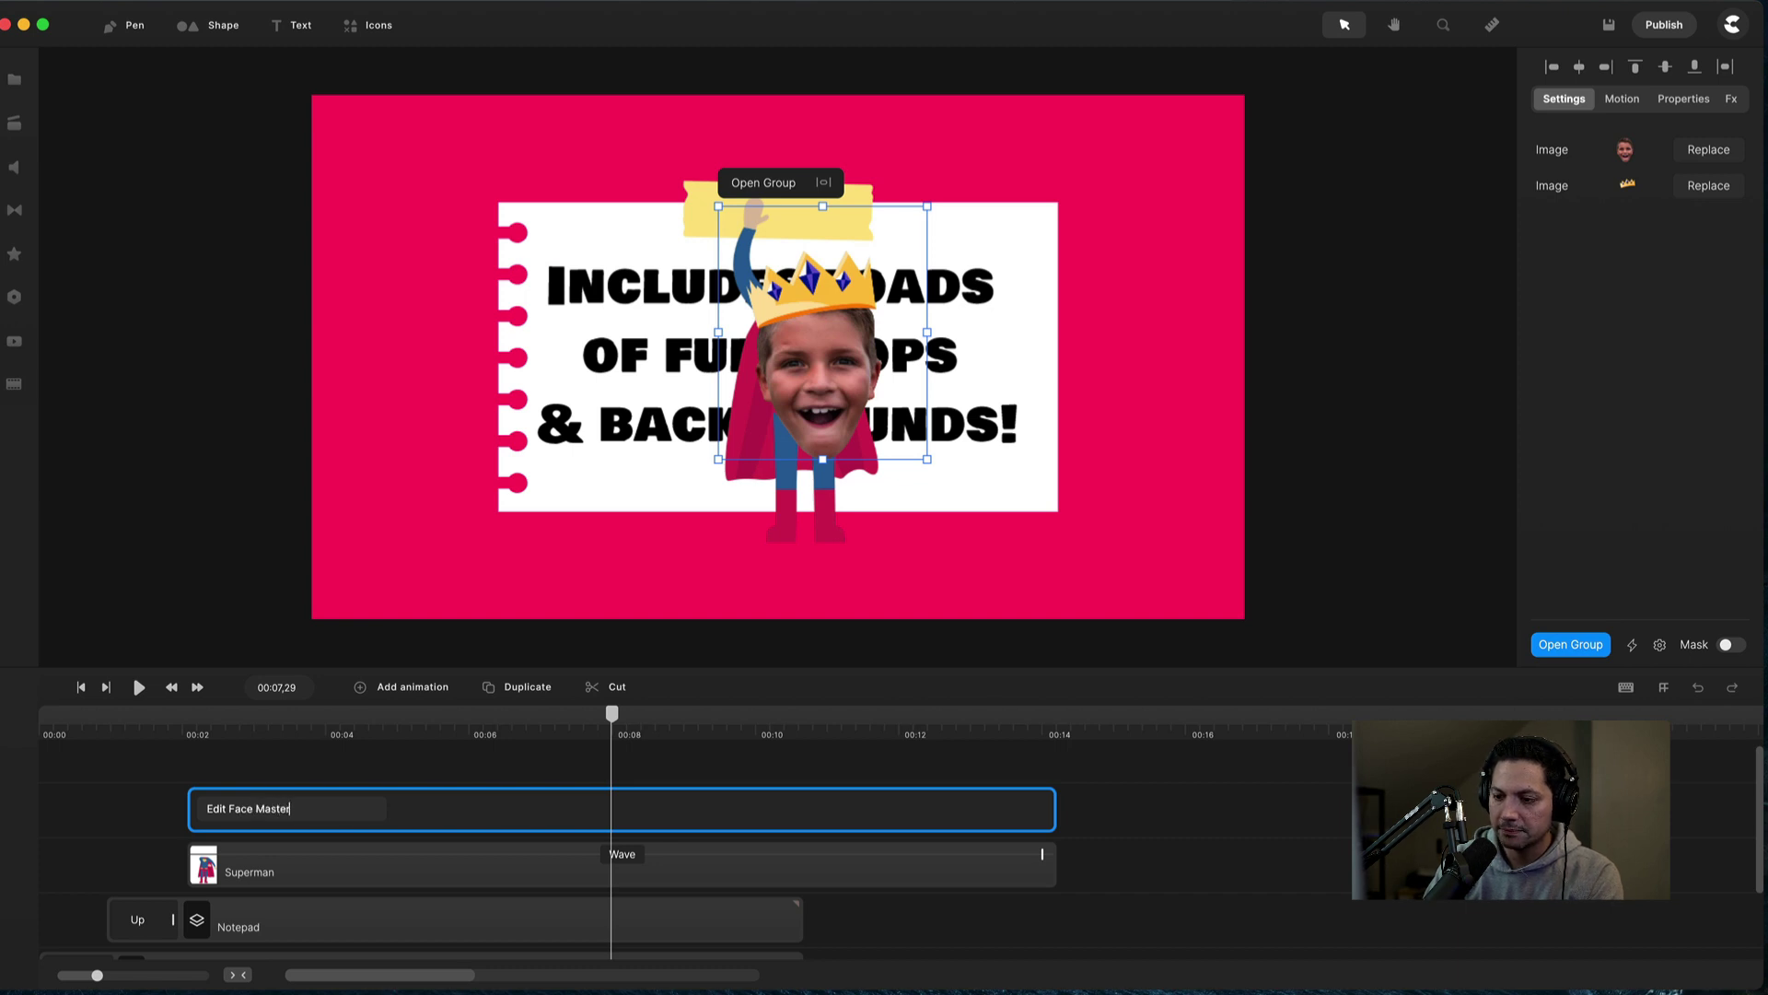
key("Return")
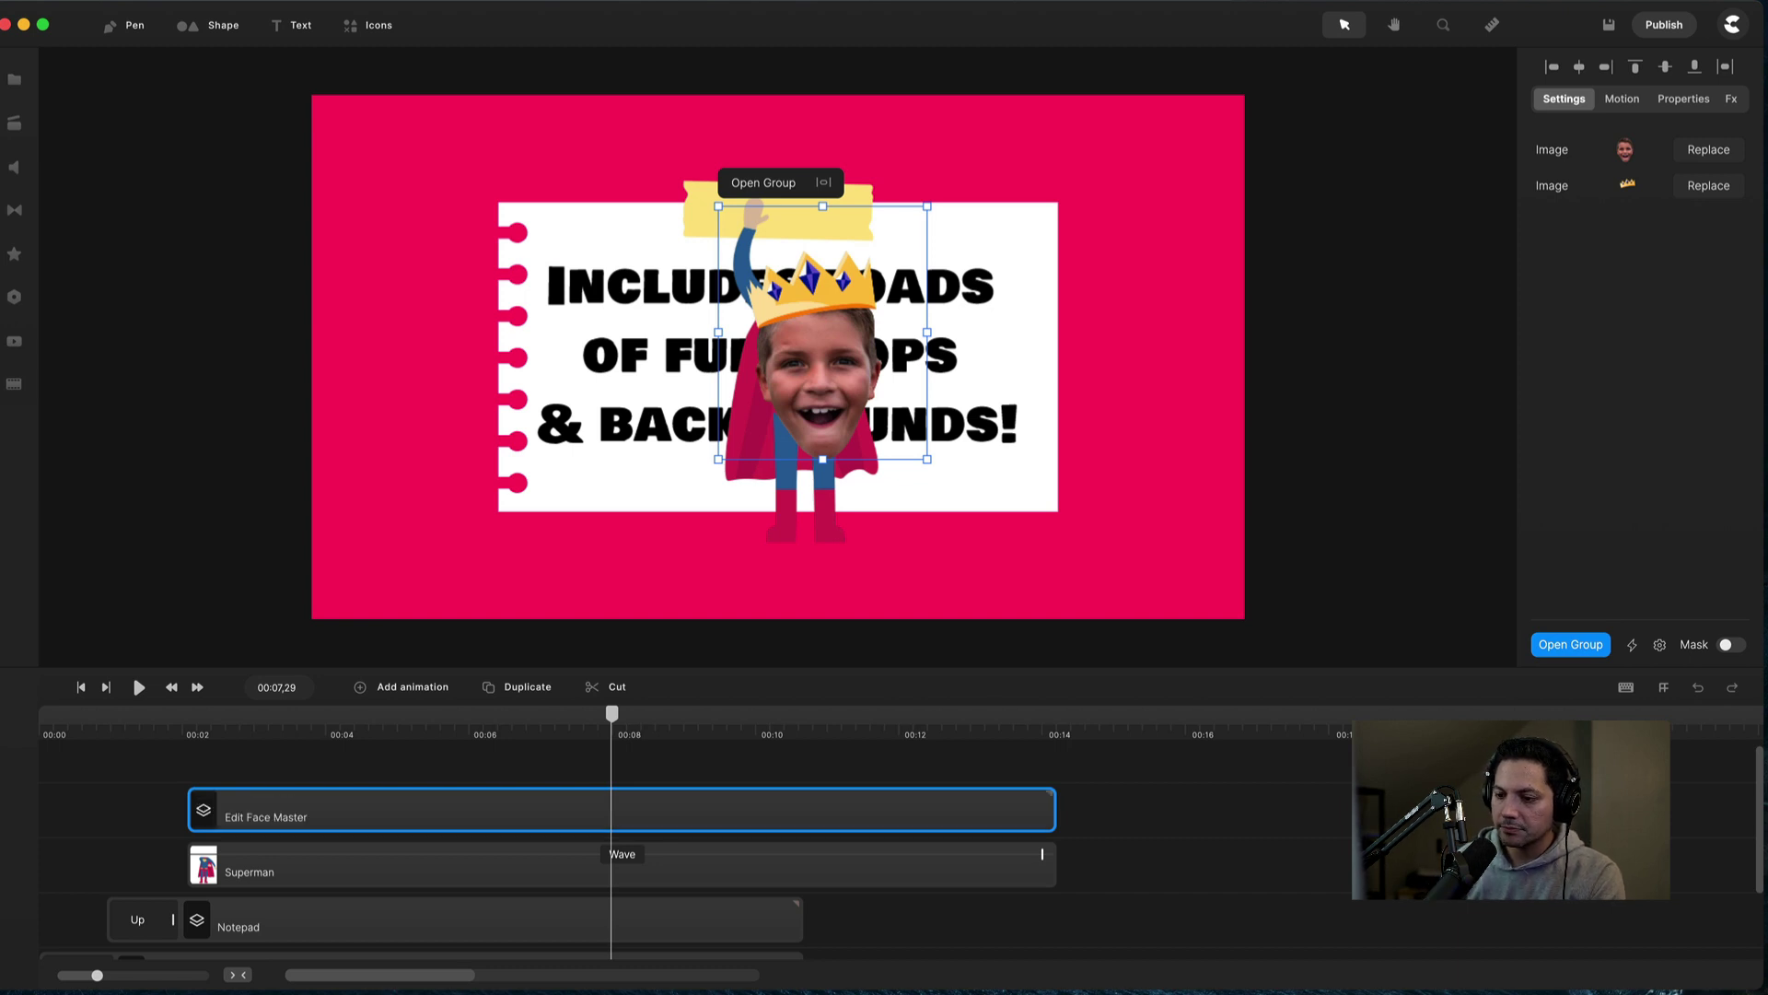
Inside the Edit Face Master group, enlarge the crown to 23% and adjust its position on the head, then return to the main timeline.
double_click(350, 804)
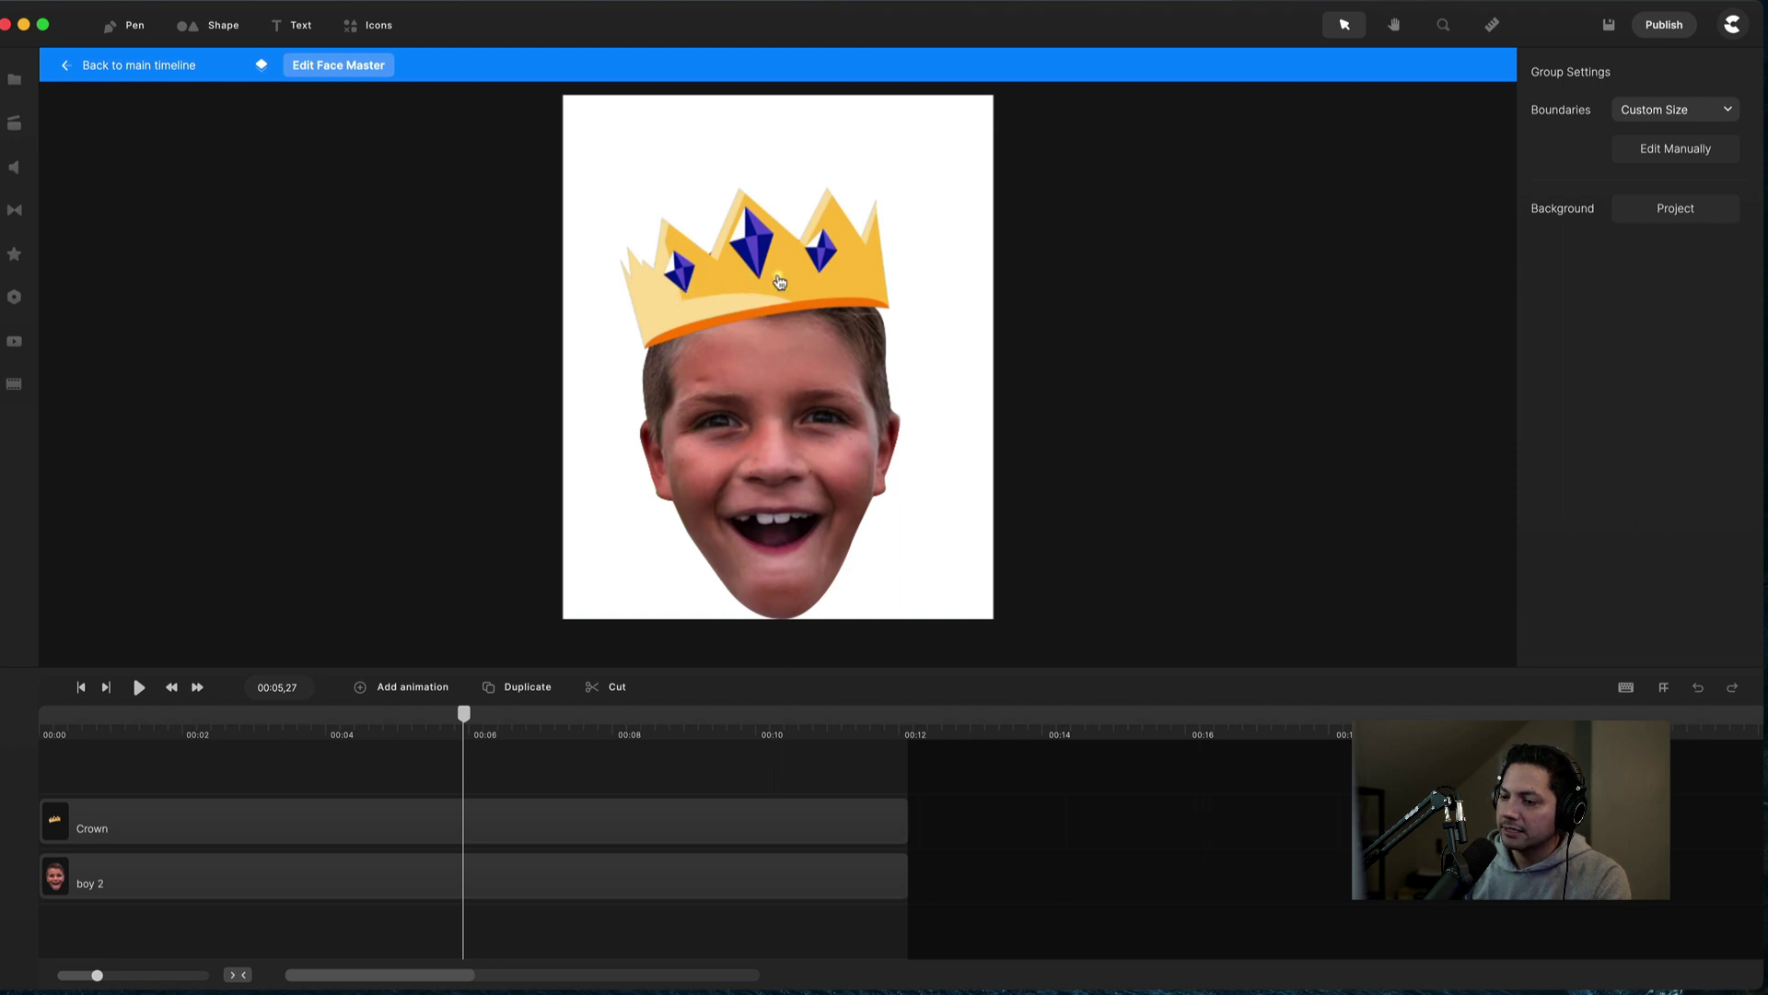
left_click(316, 825)
left_click_drag(746, 277, 742, 277)
left_click_drag(1003, 95, 1014, 87)
left_click_drag(847, 220, 839, 218)
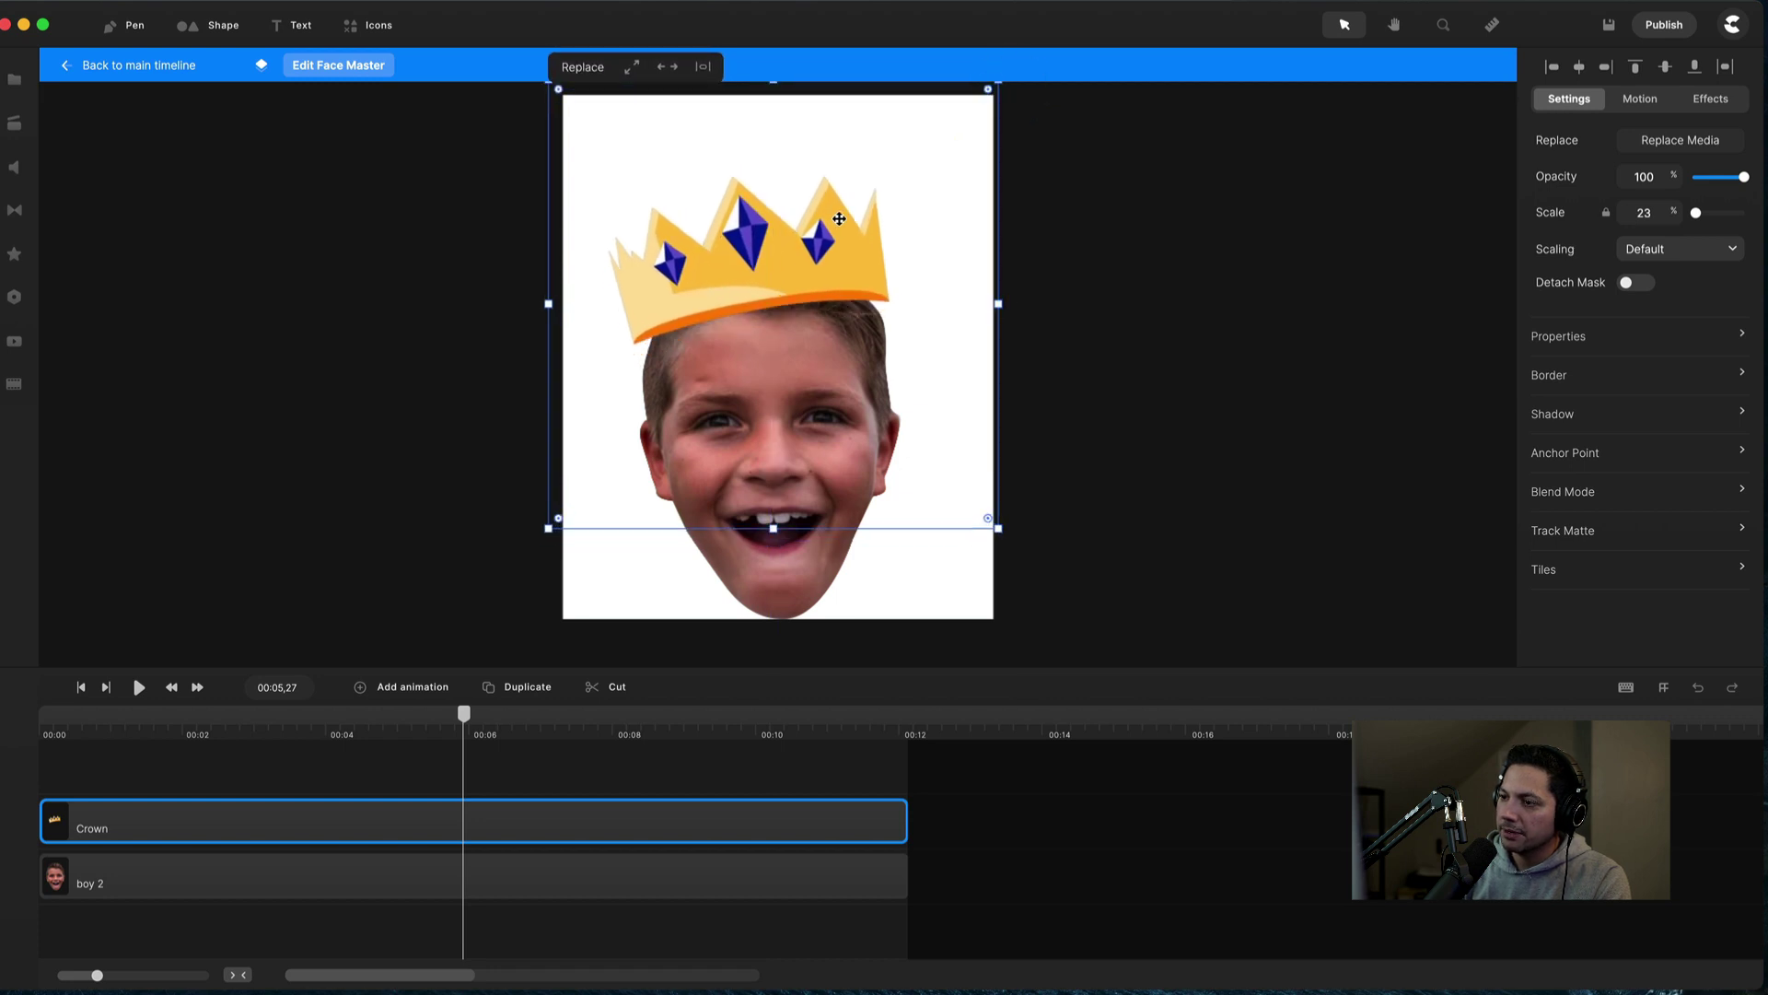
left_click(171, 880)
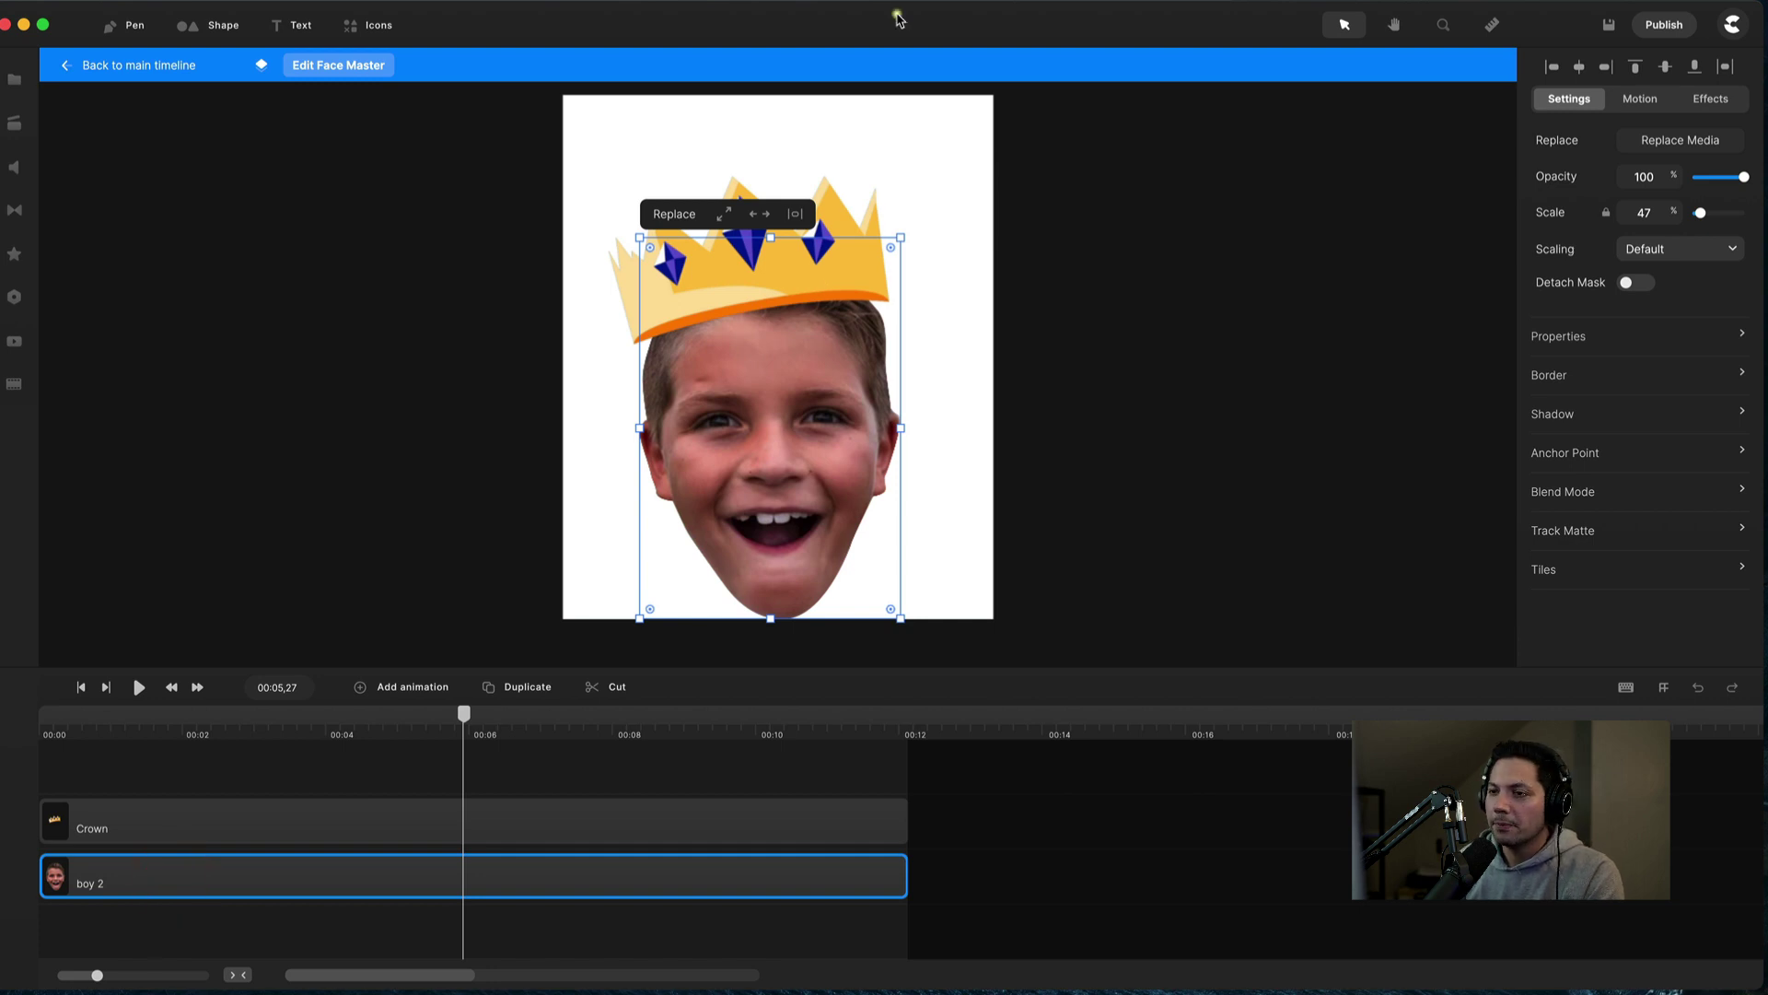
left_click(138, 64)
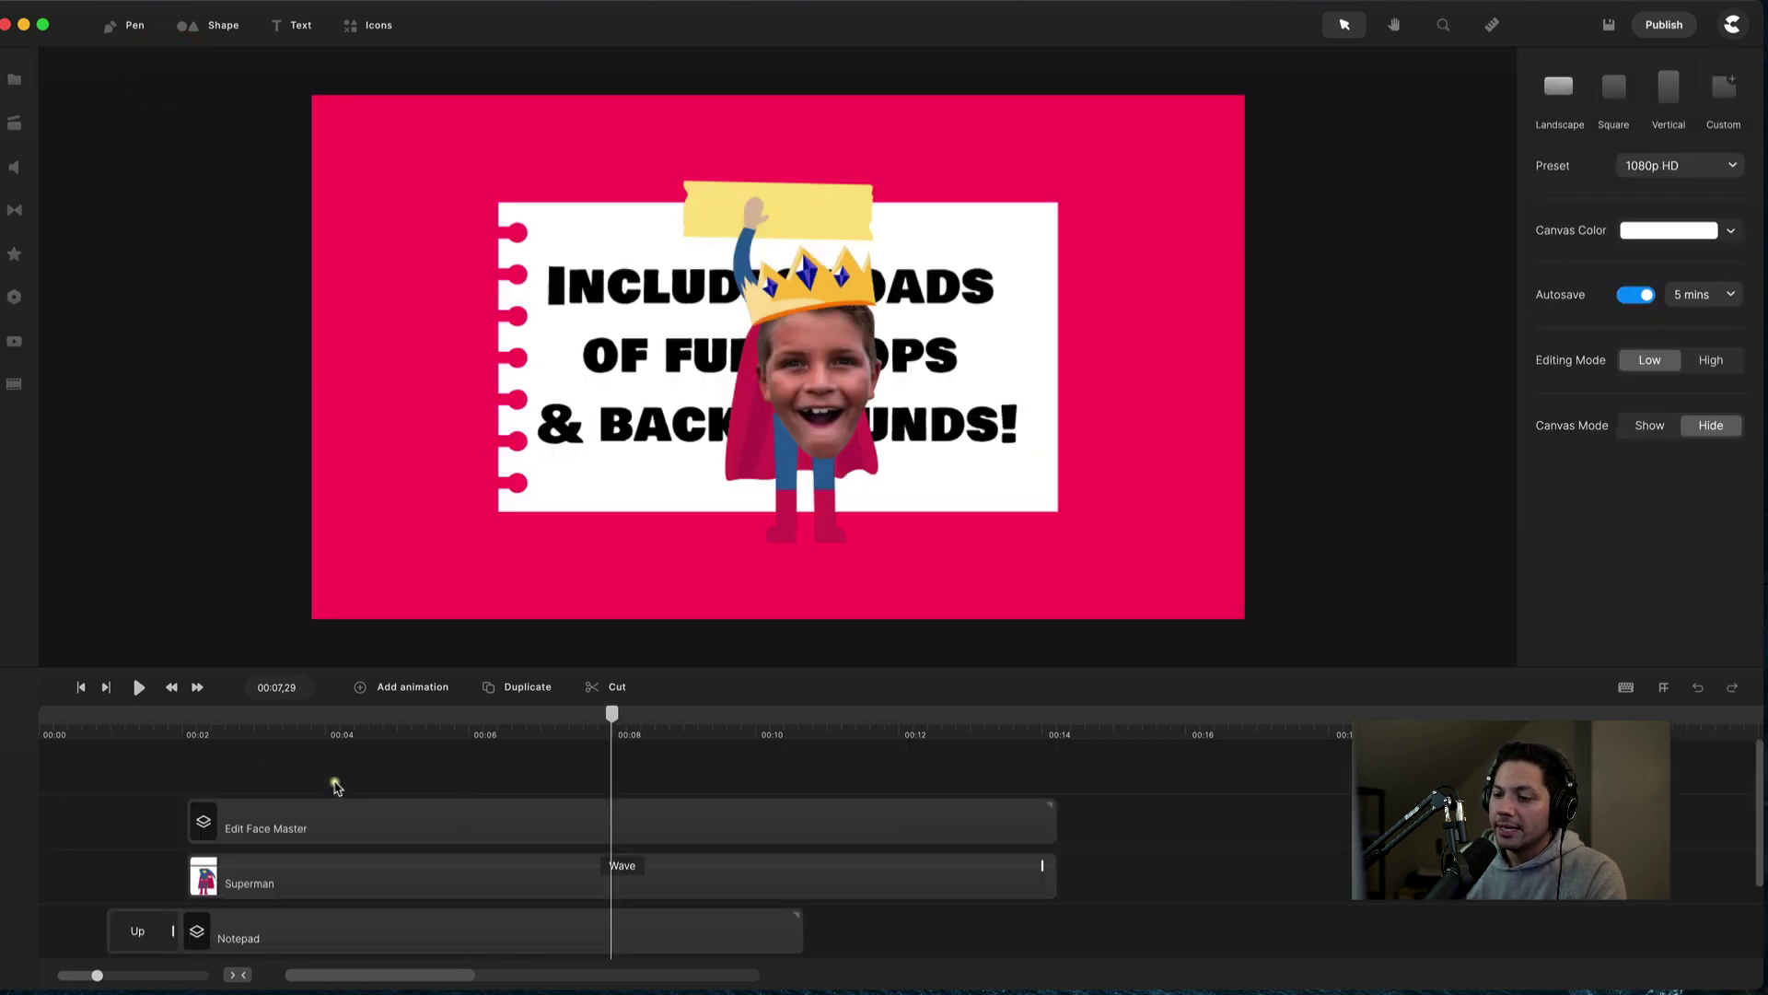
Move the Edit Face Master group onto Superman's neck and scale it down to 73%, at about X 55, Y -259.
left_click(372, 822)
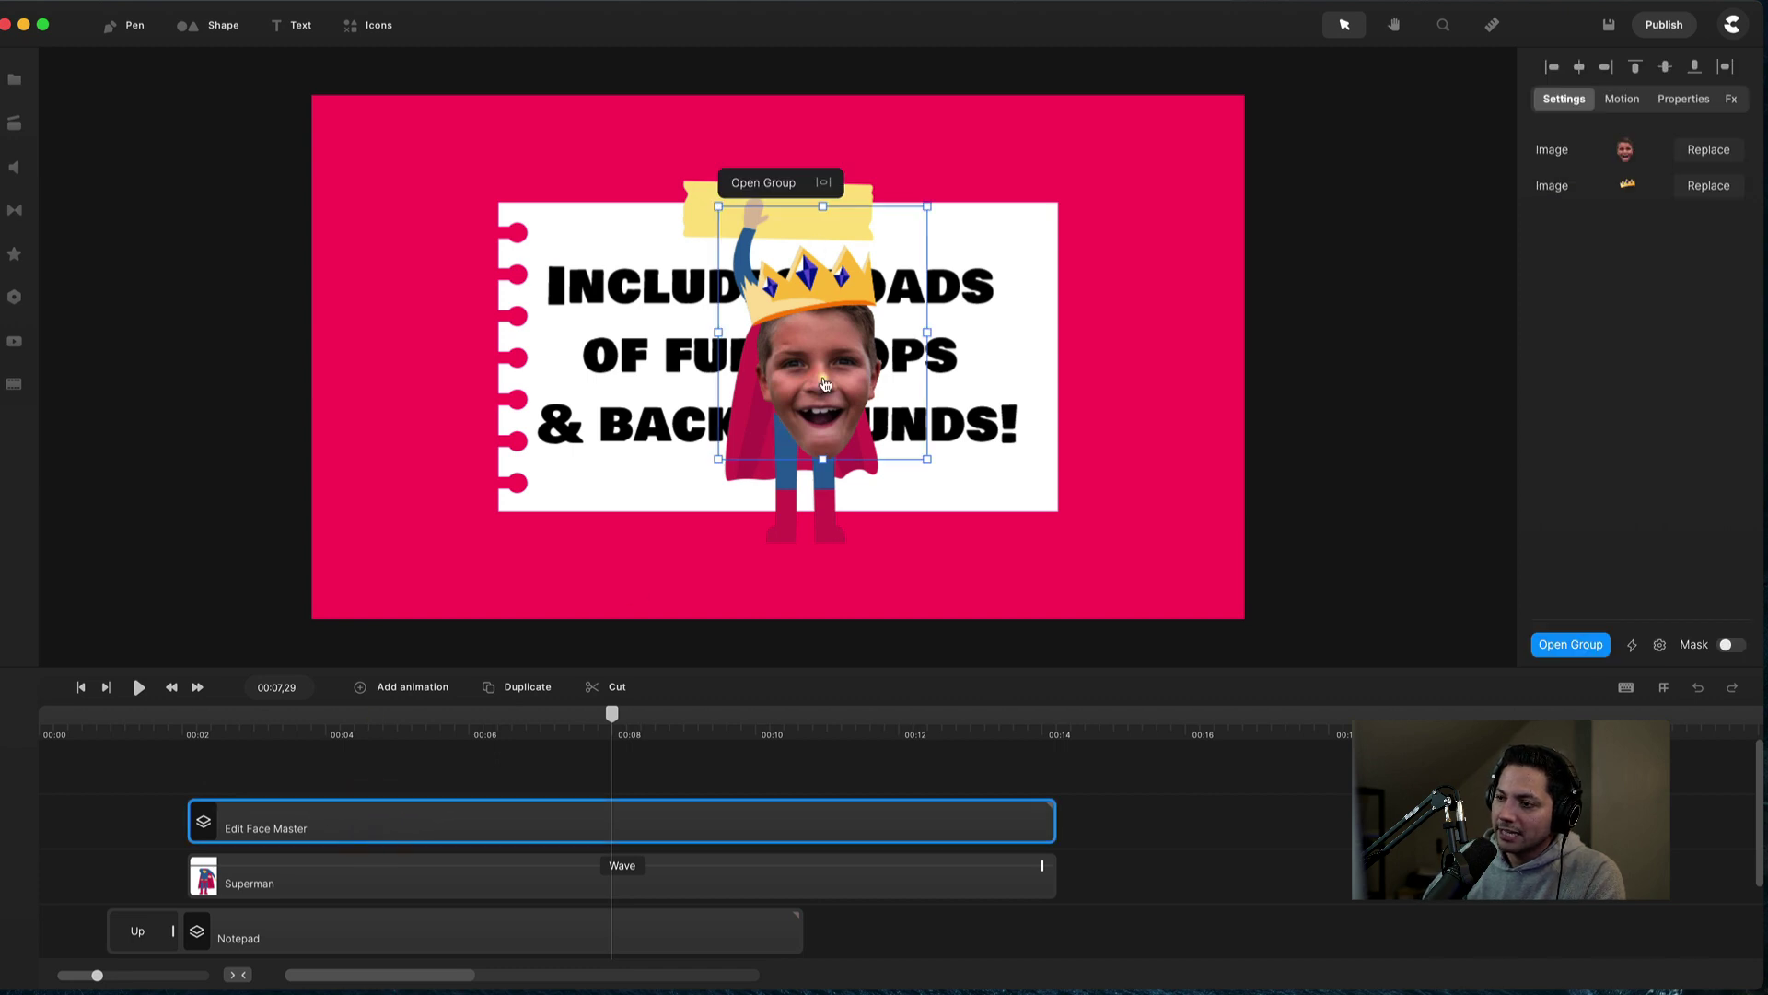
left_click_drag(825, 385, 810, 245)
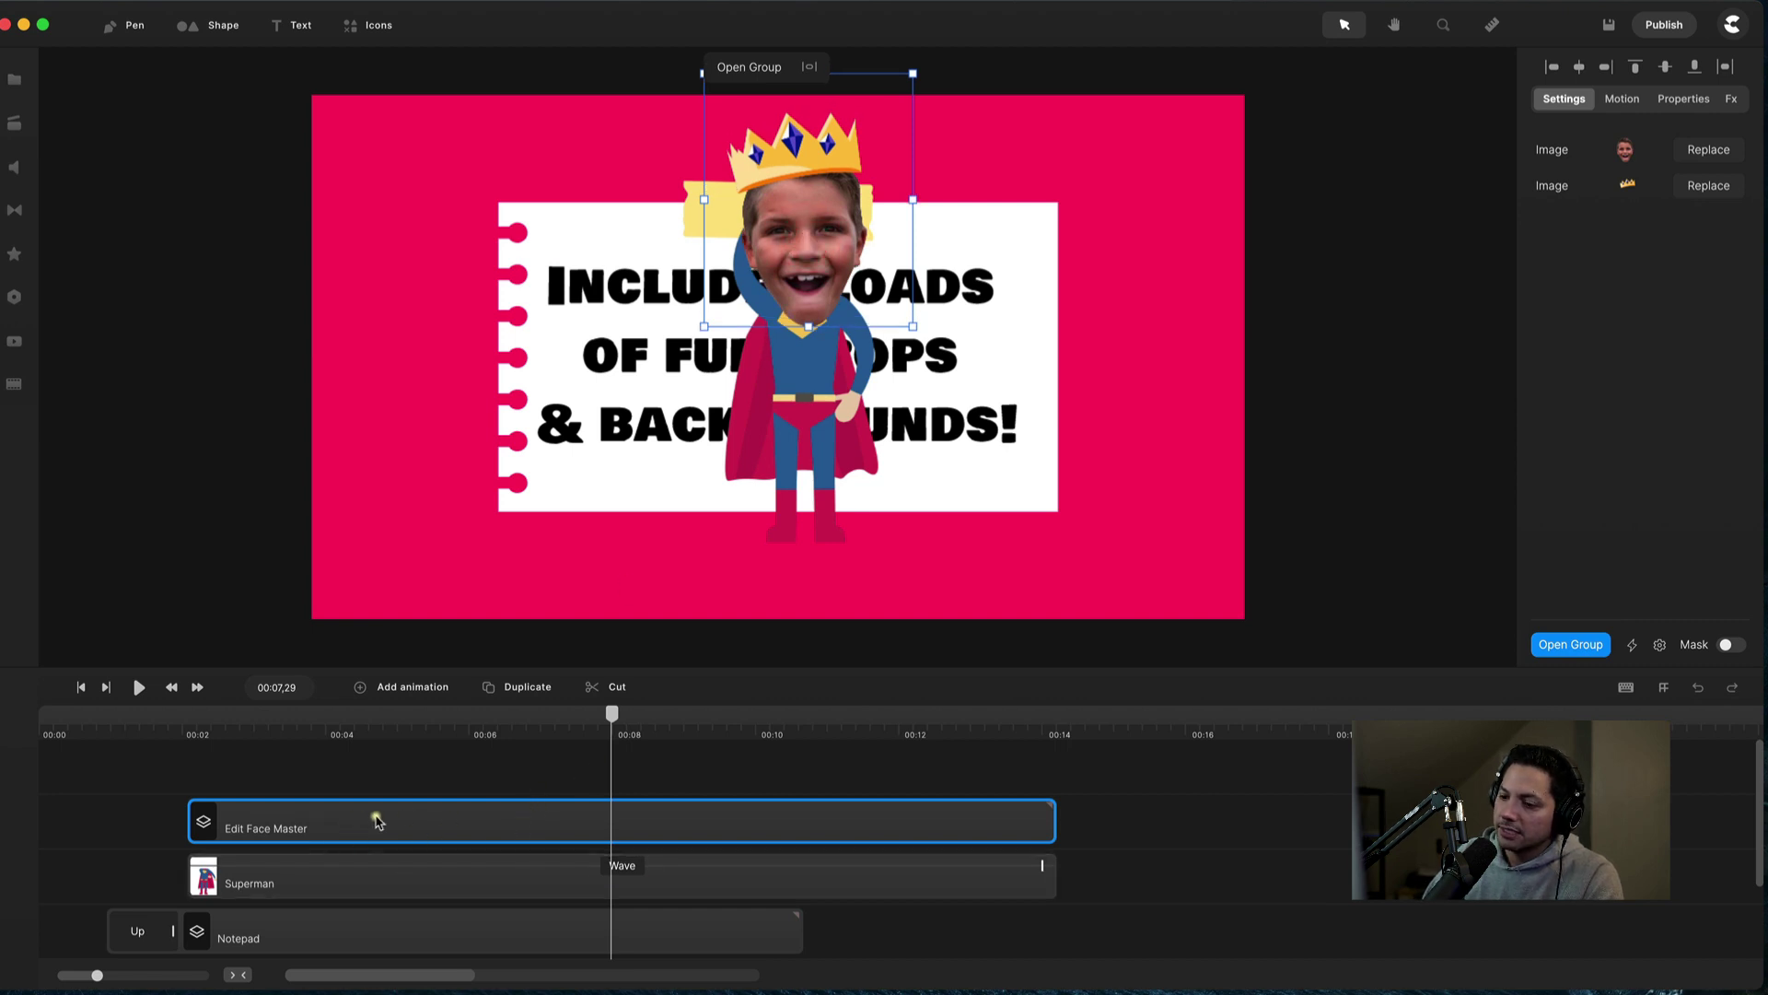
left_click(1684, 98)
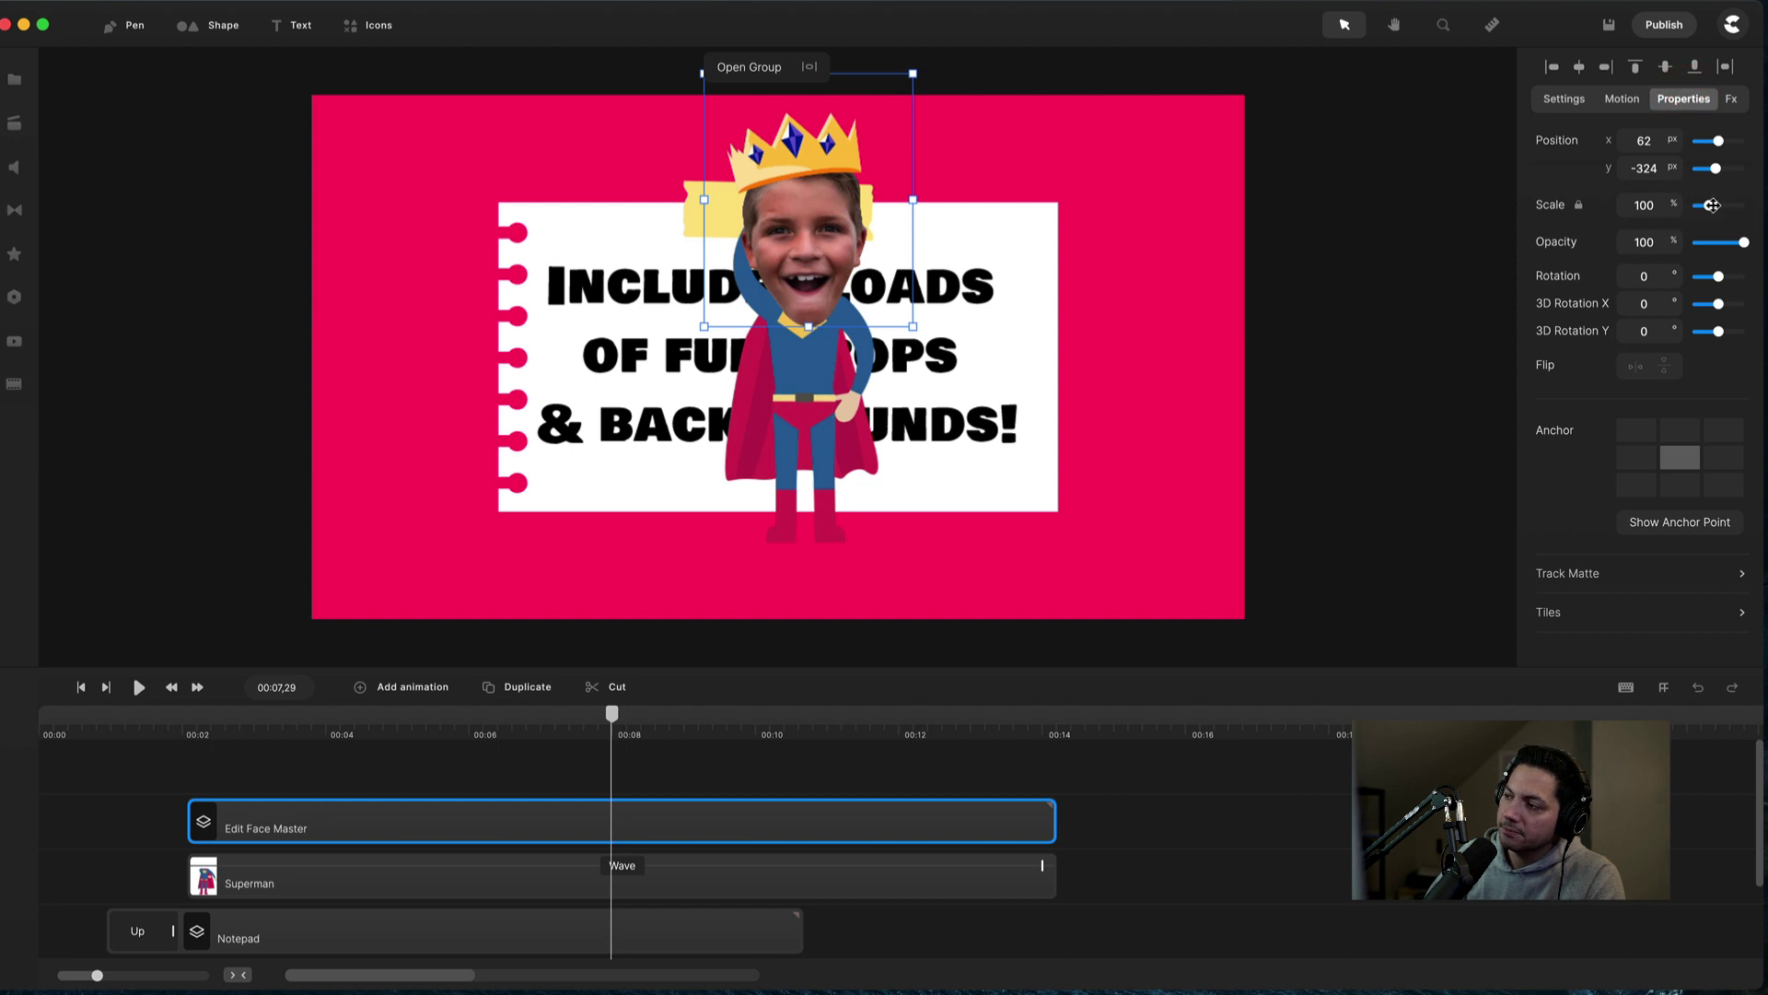
left_click_drag(1711, 204, 1709, 205)
left_click_drag(907, 83, 882, 110)
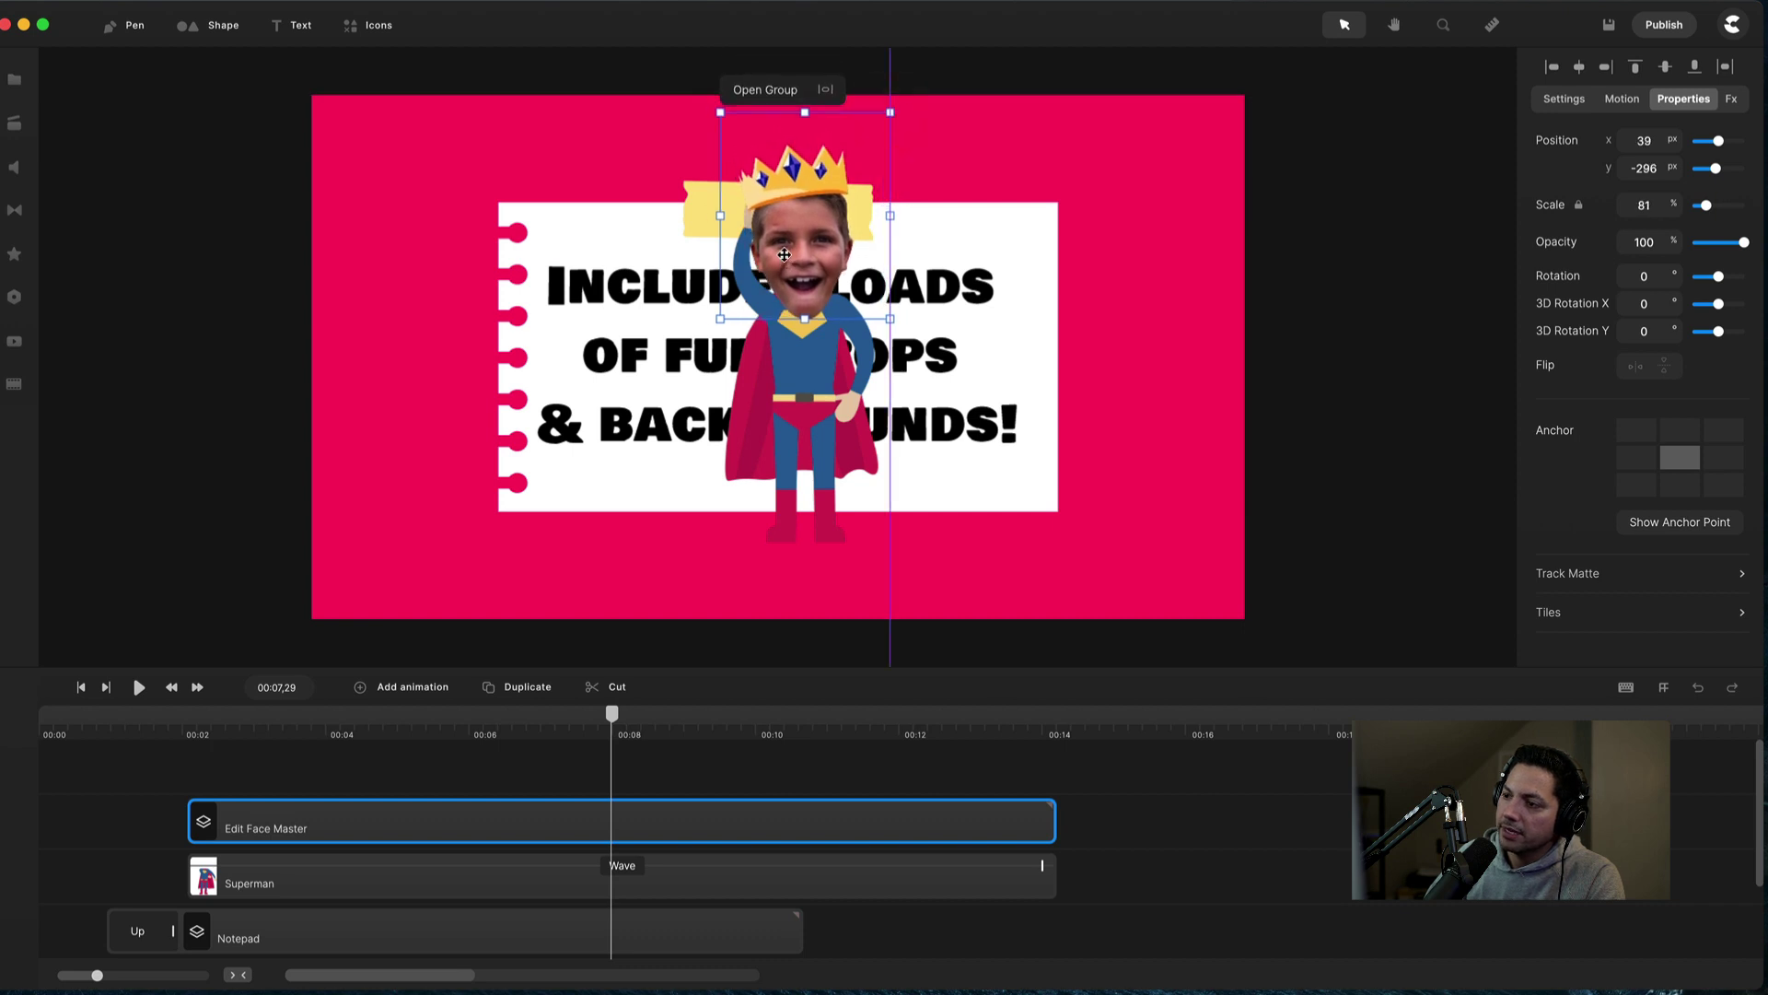
left_click_drag(781, 257, 787, 263)
left_click_drag(890, 116, 873, 136)
left_click_drag(785, 273, 794, 268)
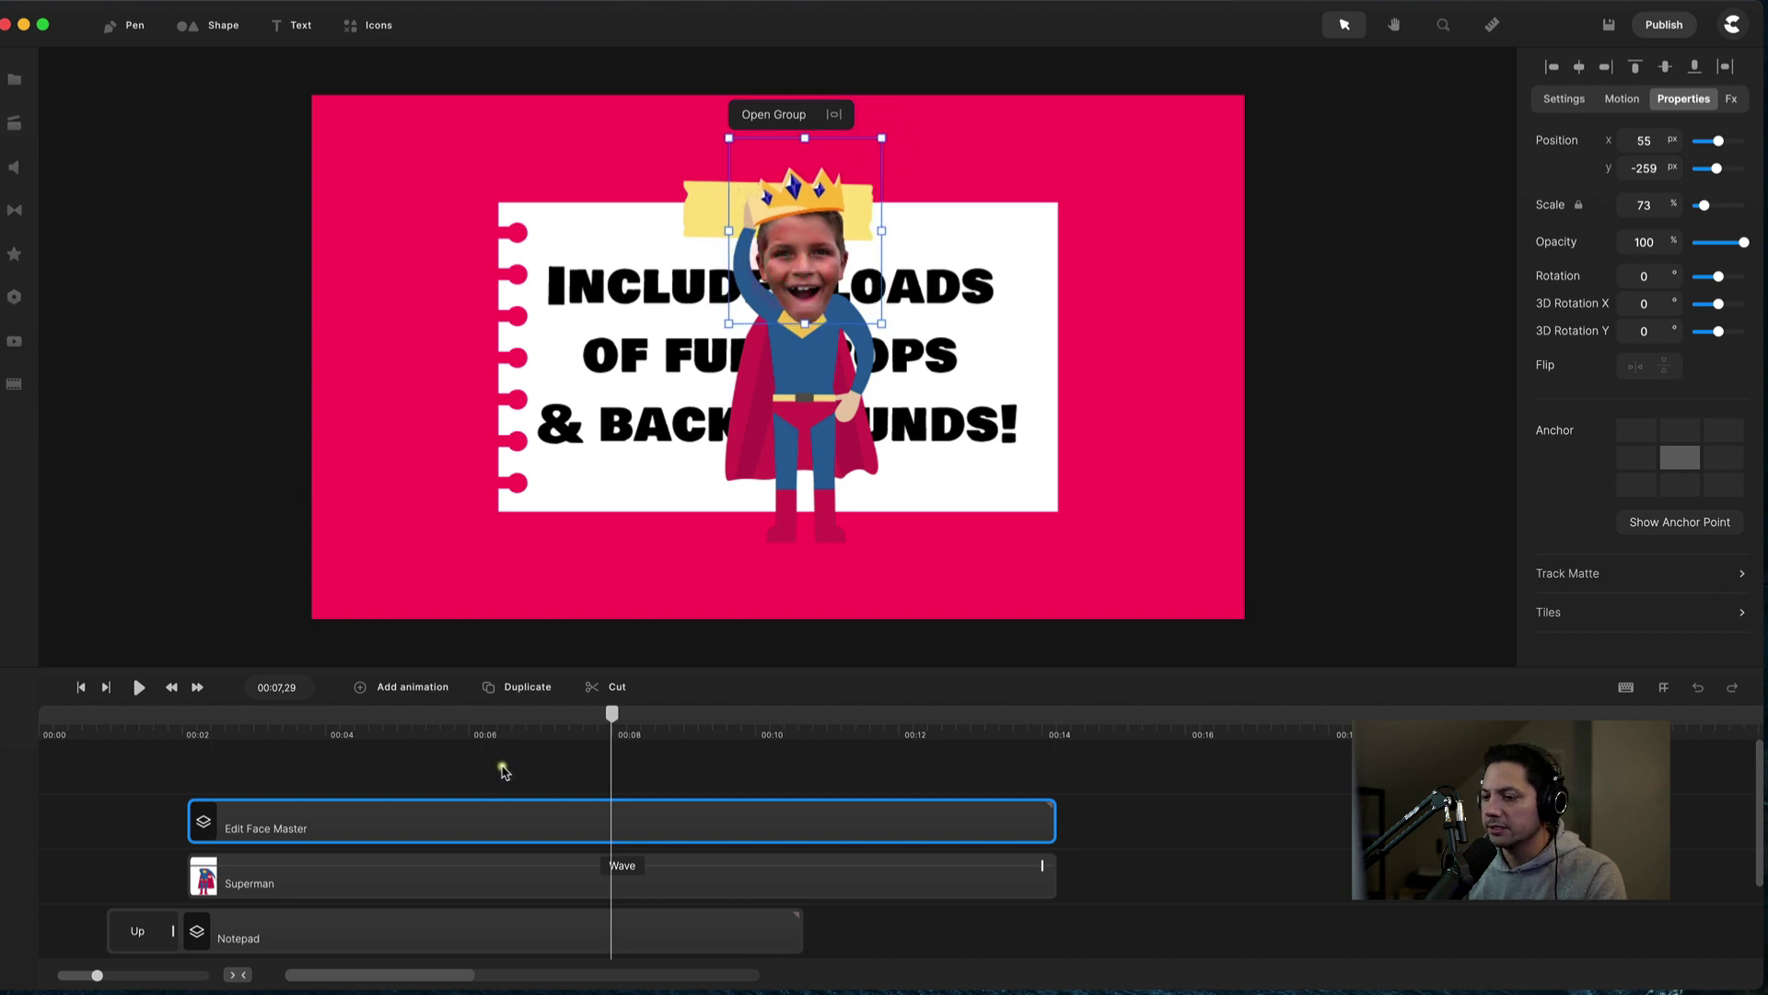
left_click(380, 765)
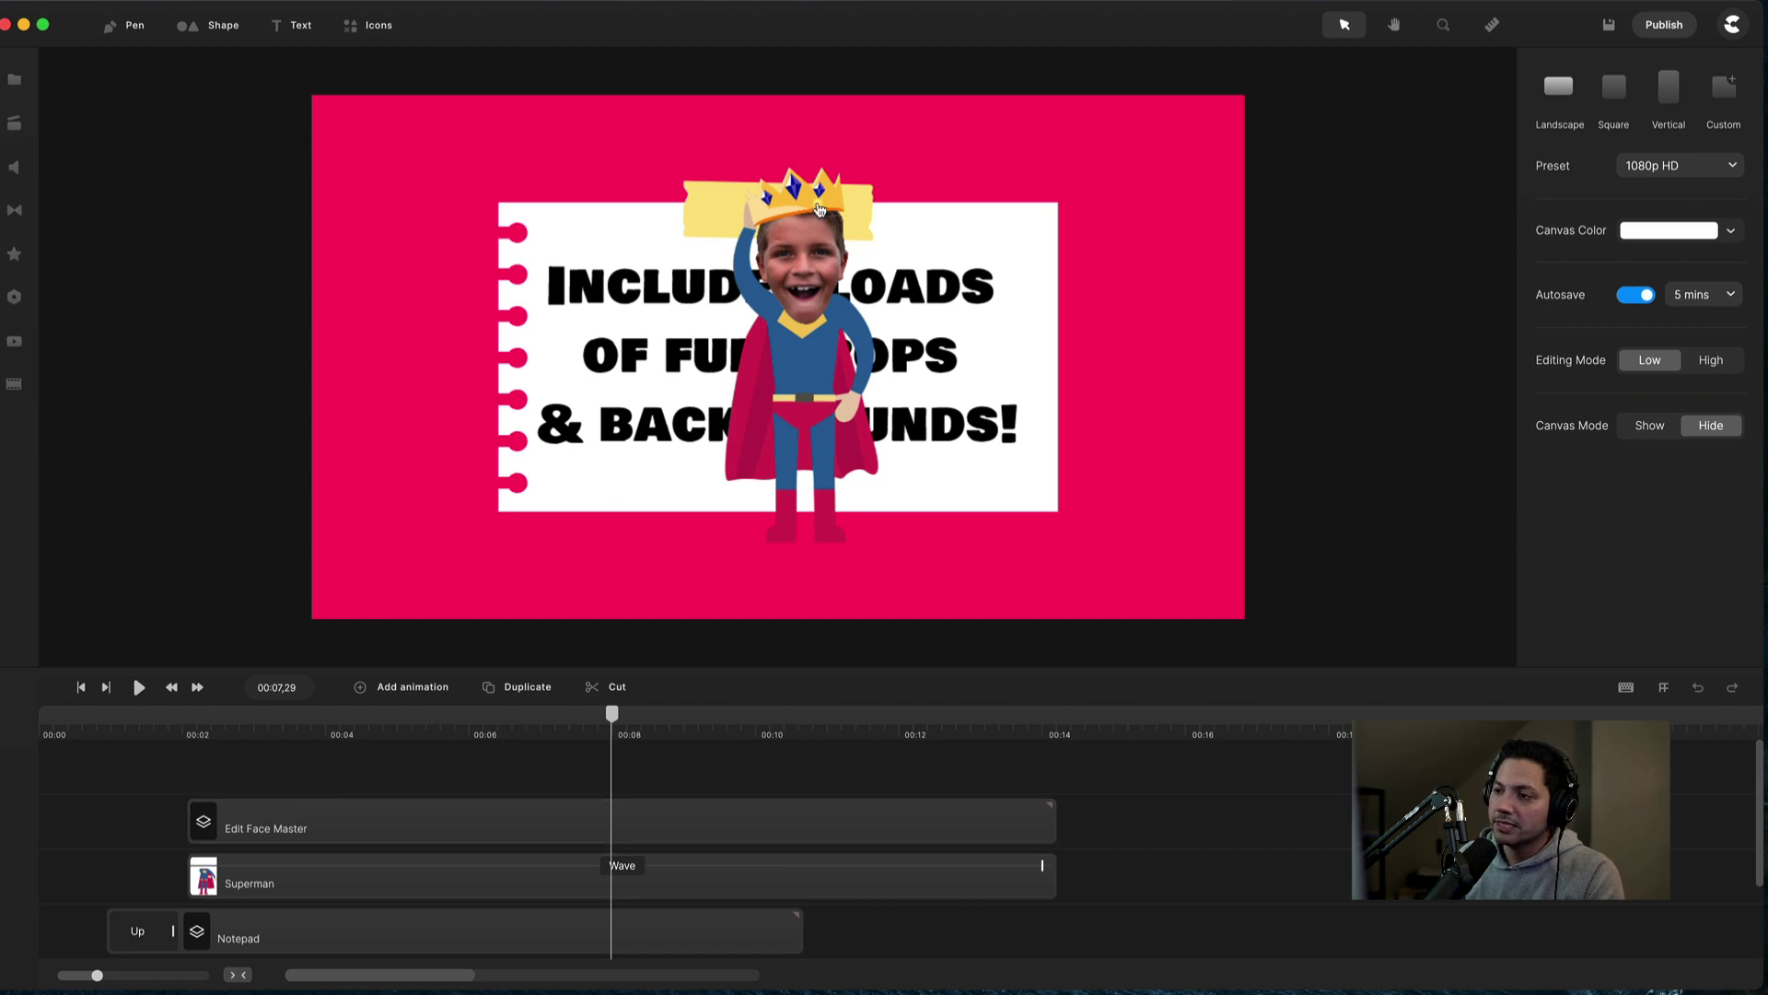
Add a looping rotation Swing to the Edit Face Master group and stretch it from the clip's start to about 00:13.
left_click(300, 821)
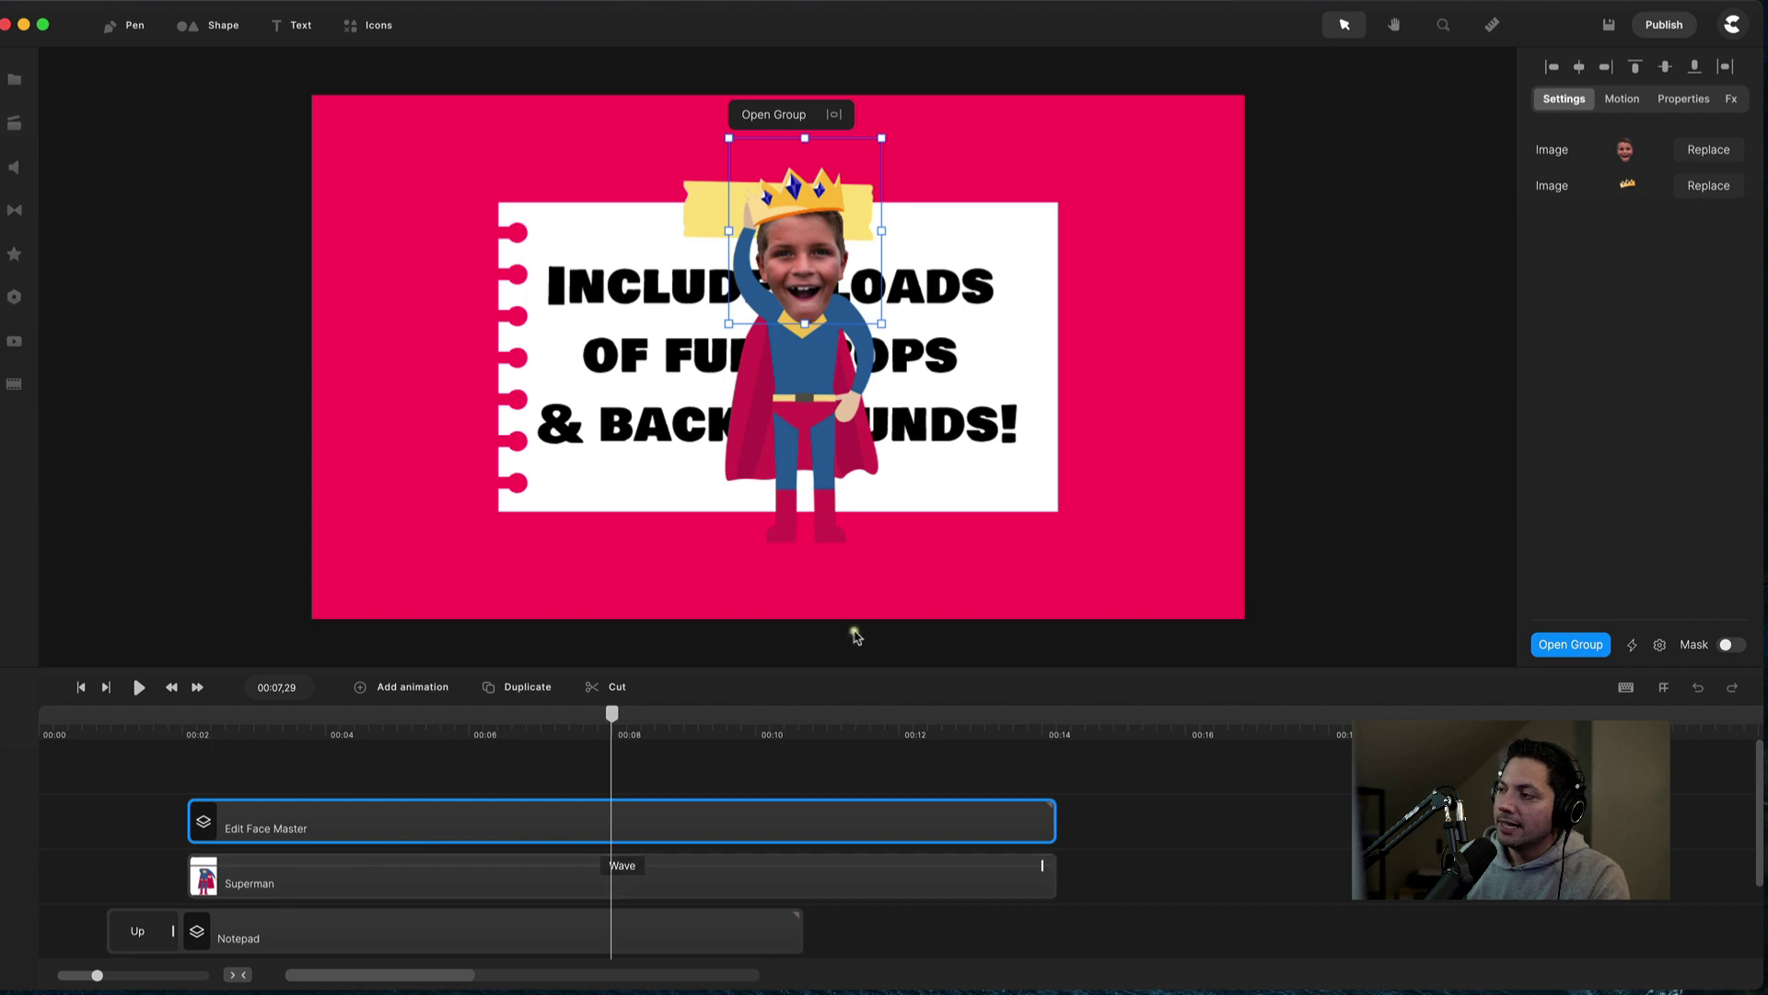
left_click(1626, 96)
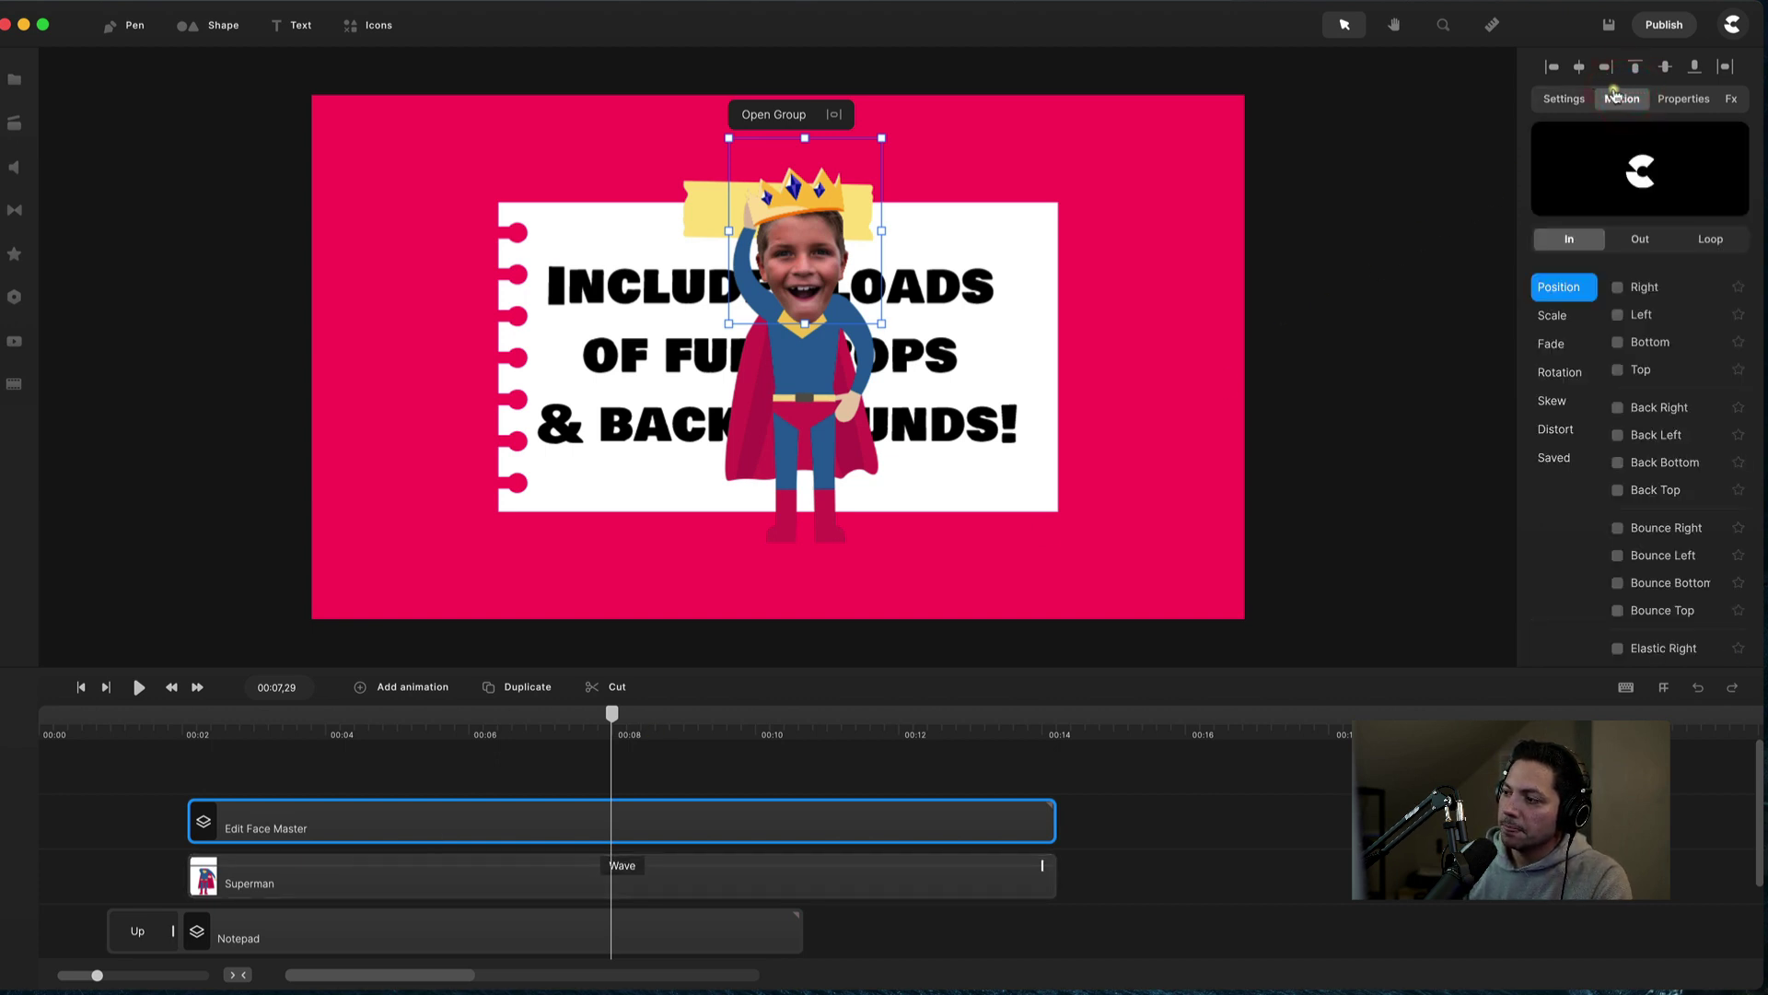
left_click(1718, 242)
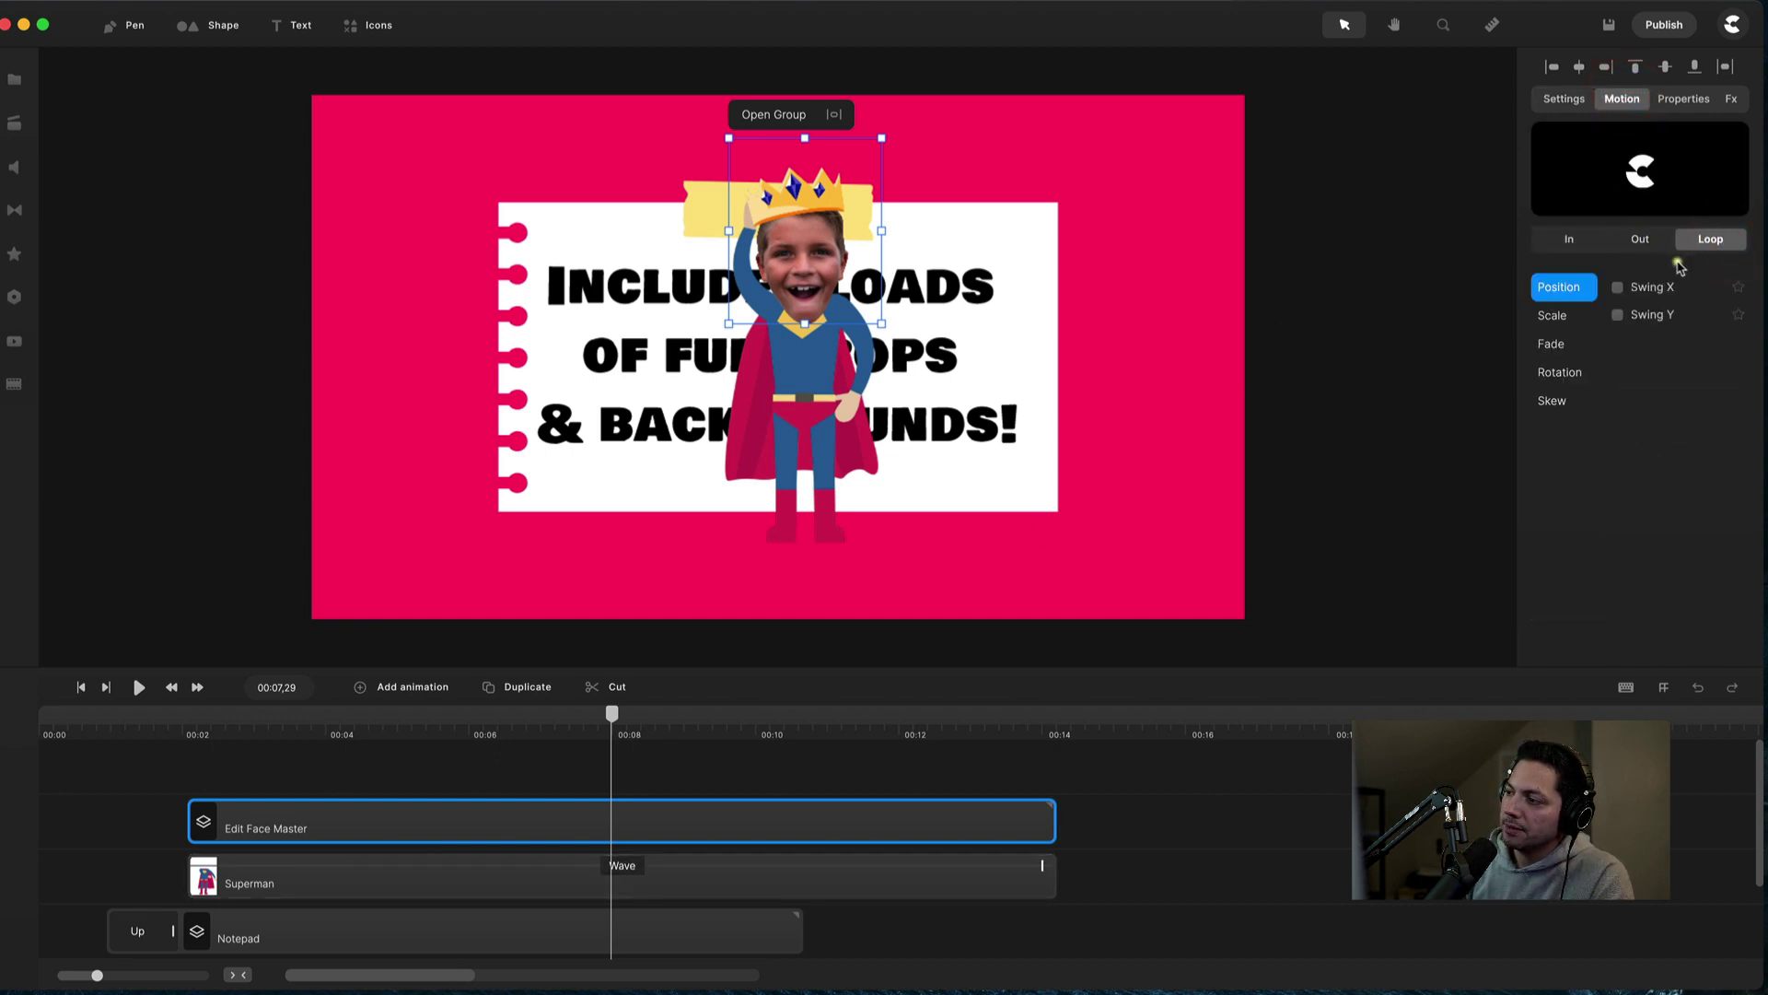
left_click(1581, 373)
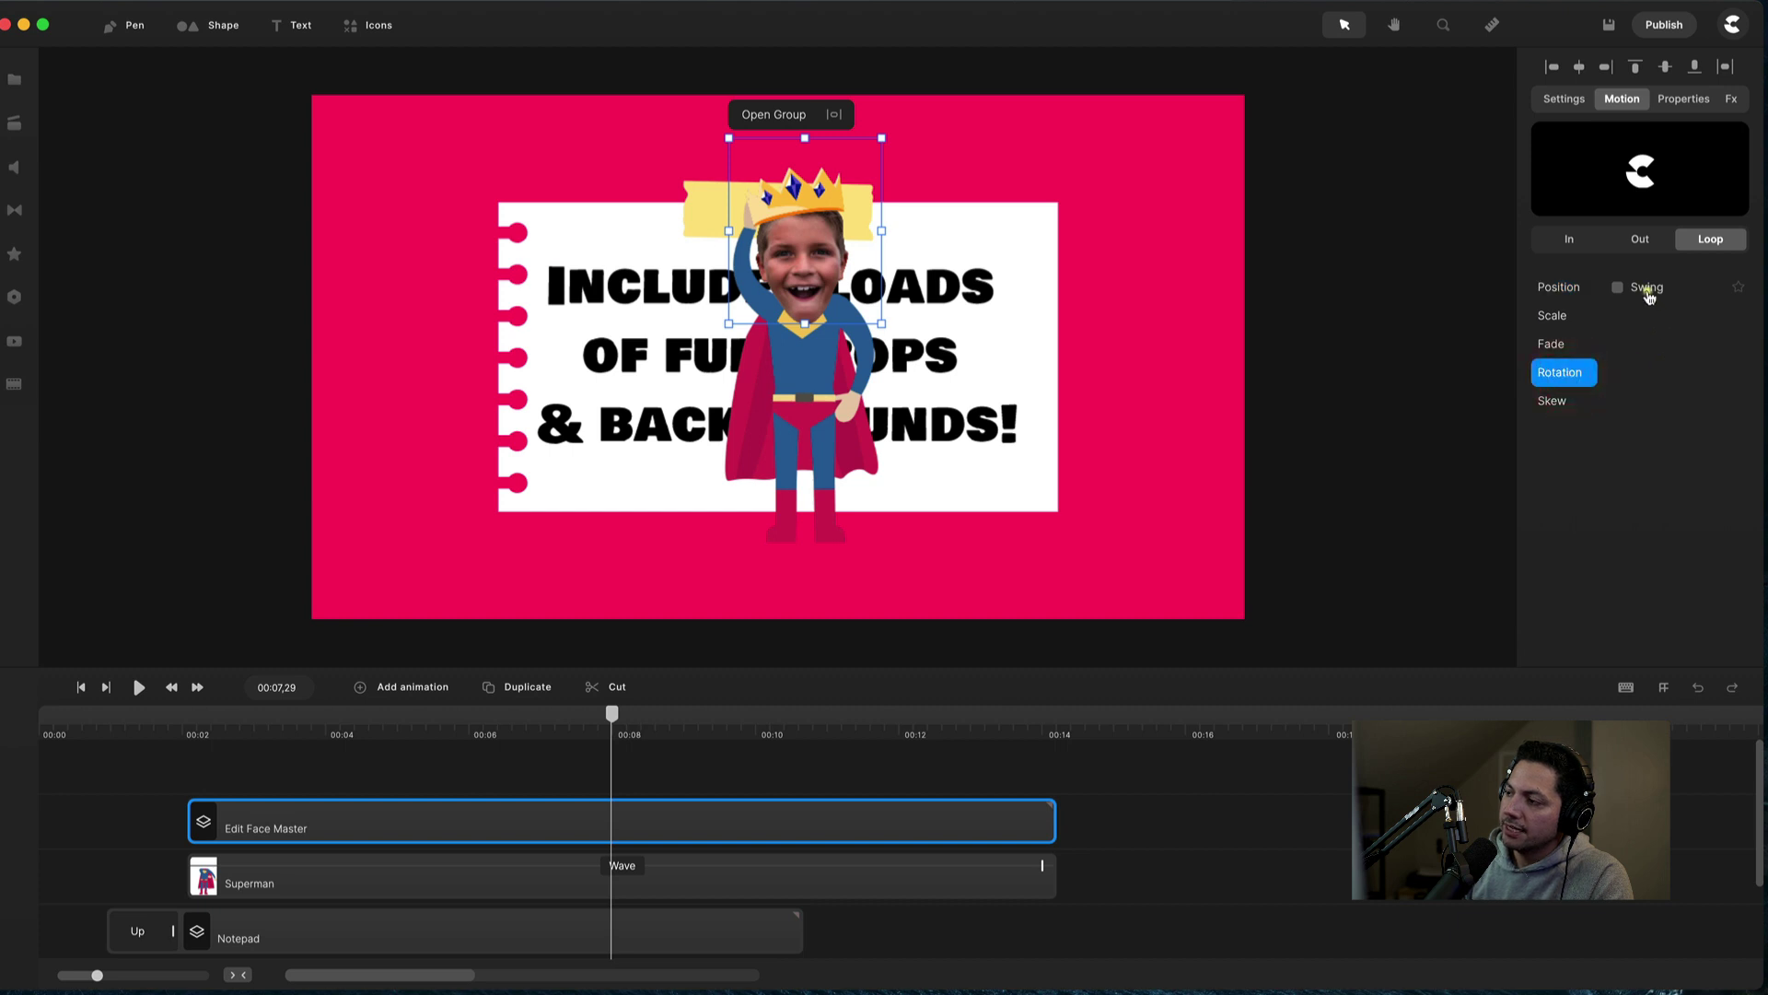
left_click(1618, 288)
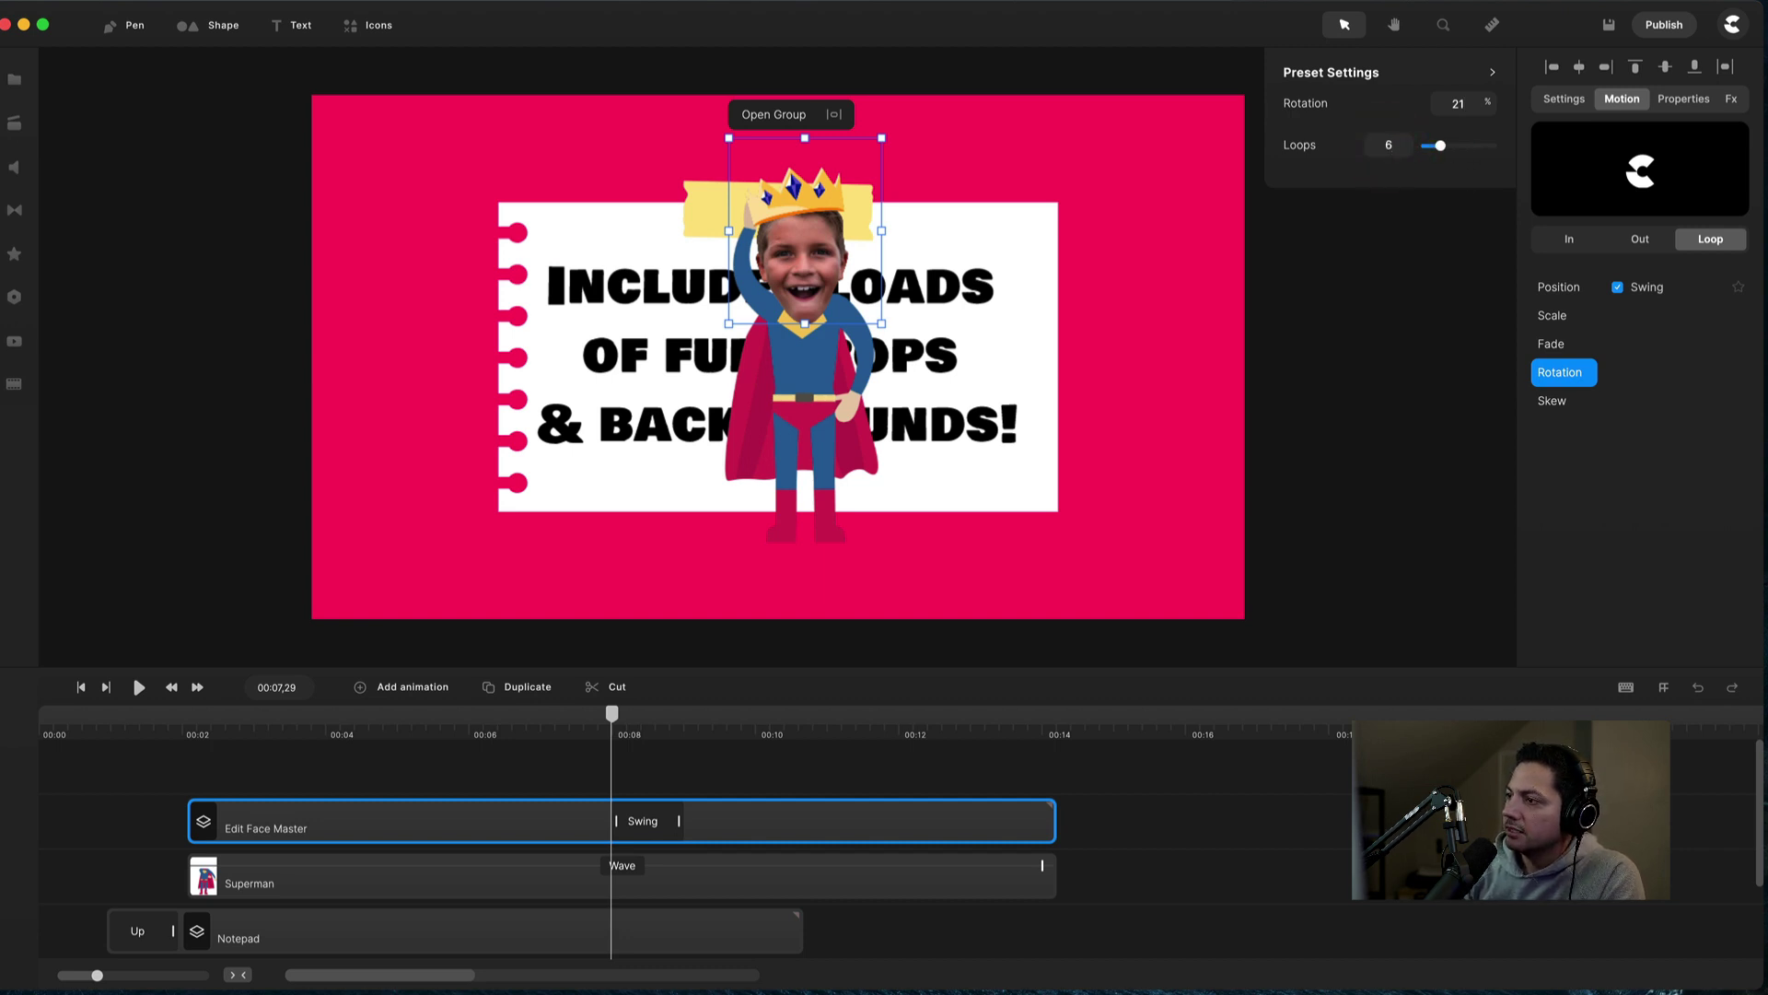
left_click_drag(616, 826, 878, 822)
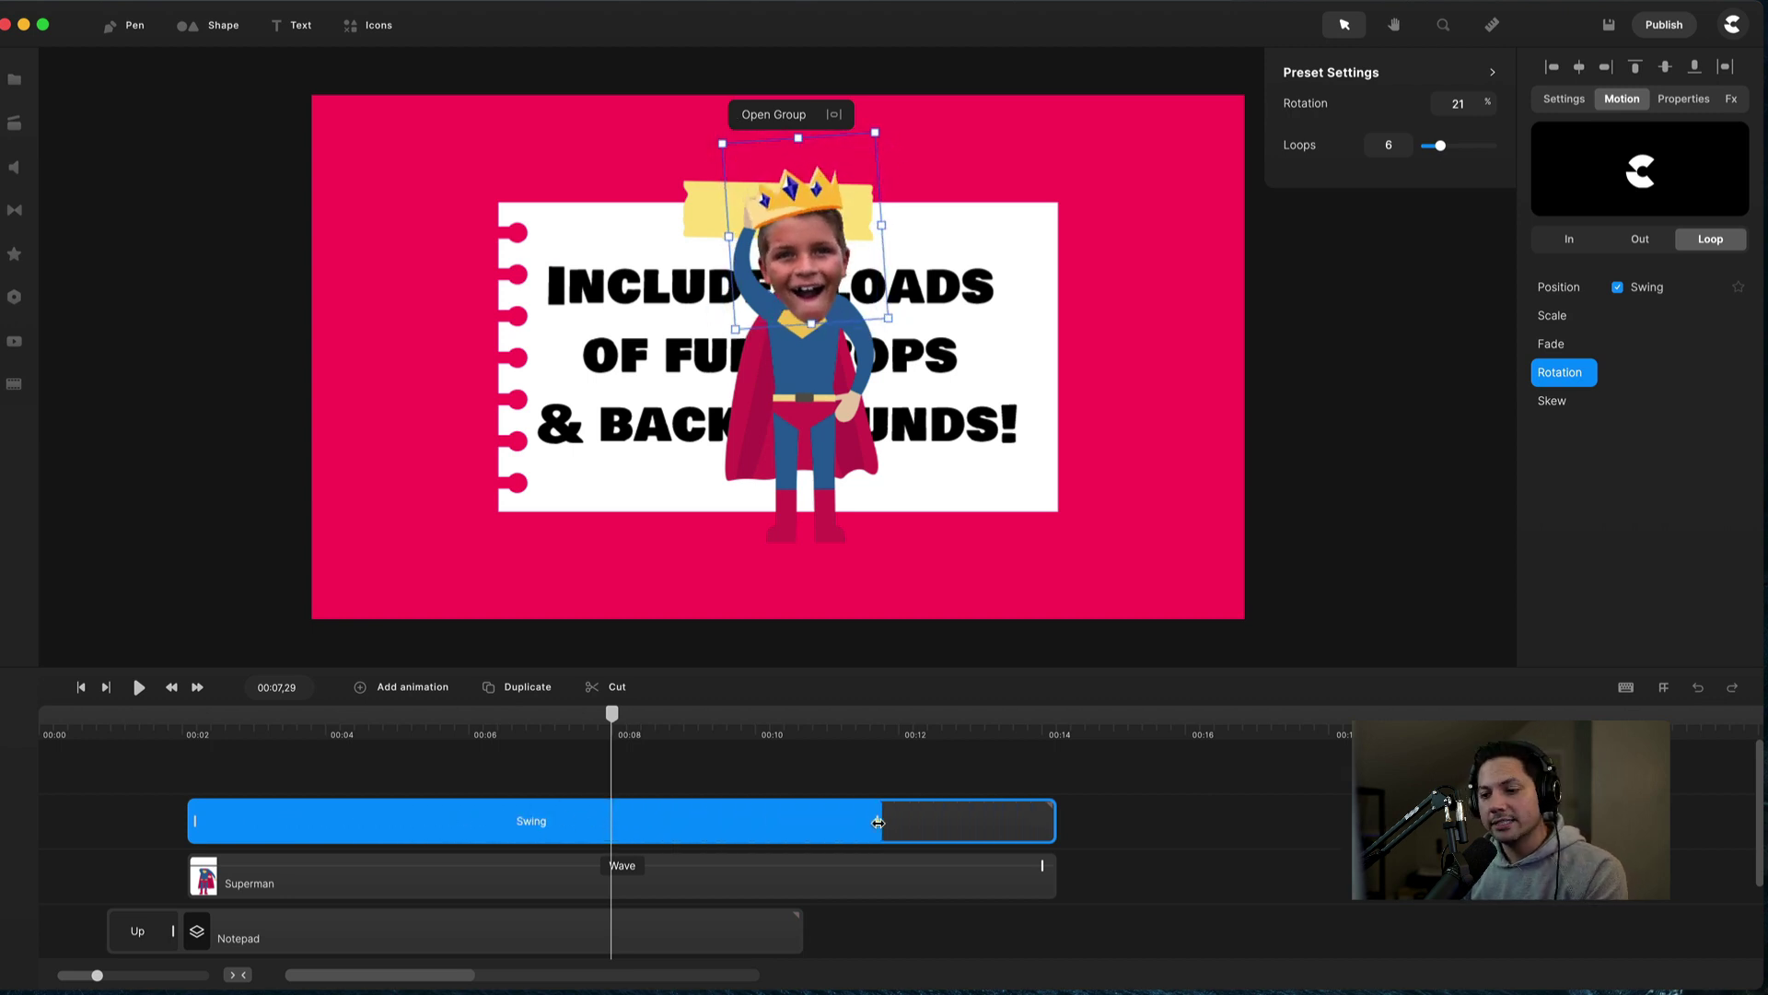
left_click_drag(877, 822, 1004, 815)
Play the scene from 00:02,01 and nudge the crowned head slightly down onto Superman's neck.
left_click(187, 731)
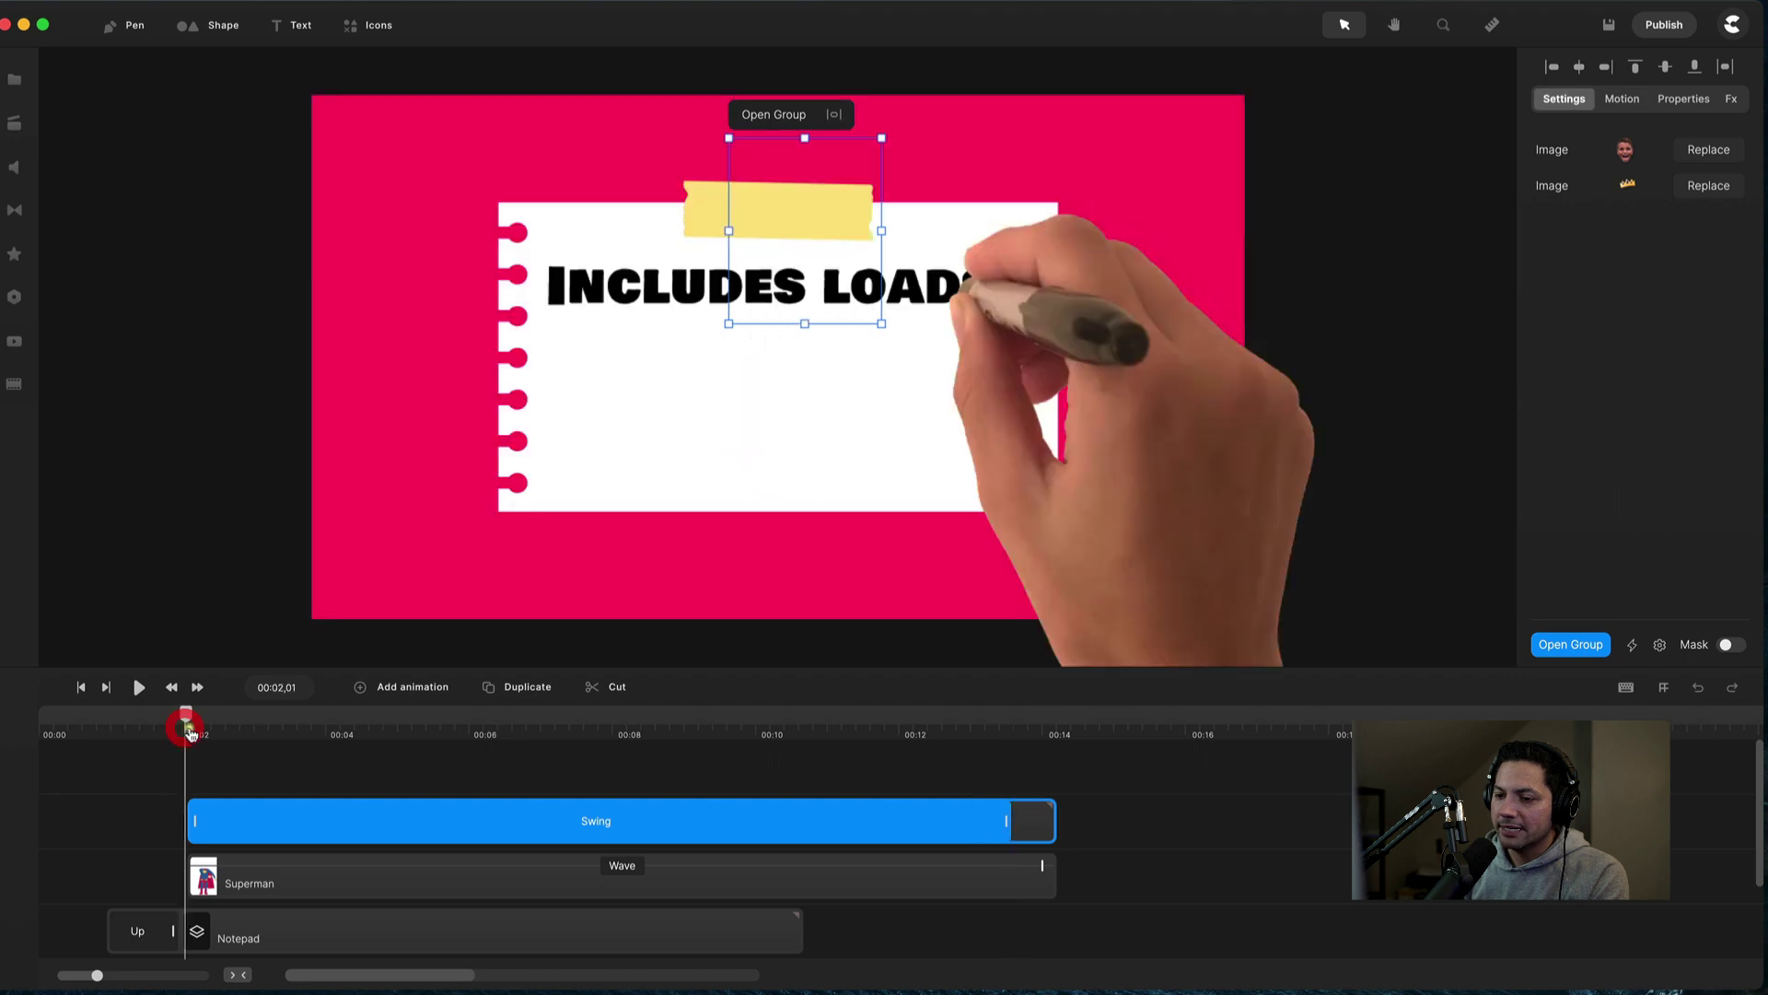
key("space")
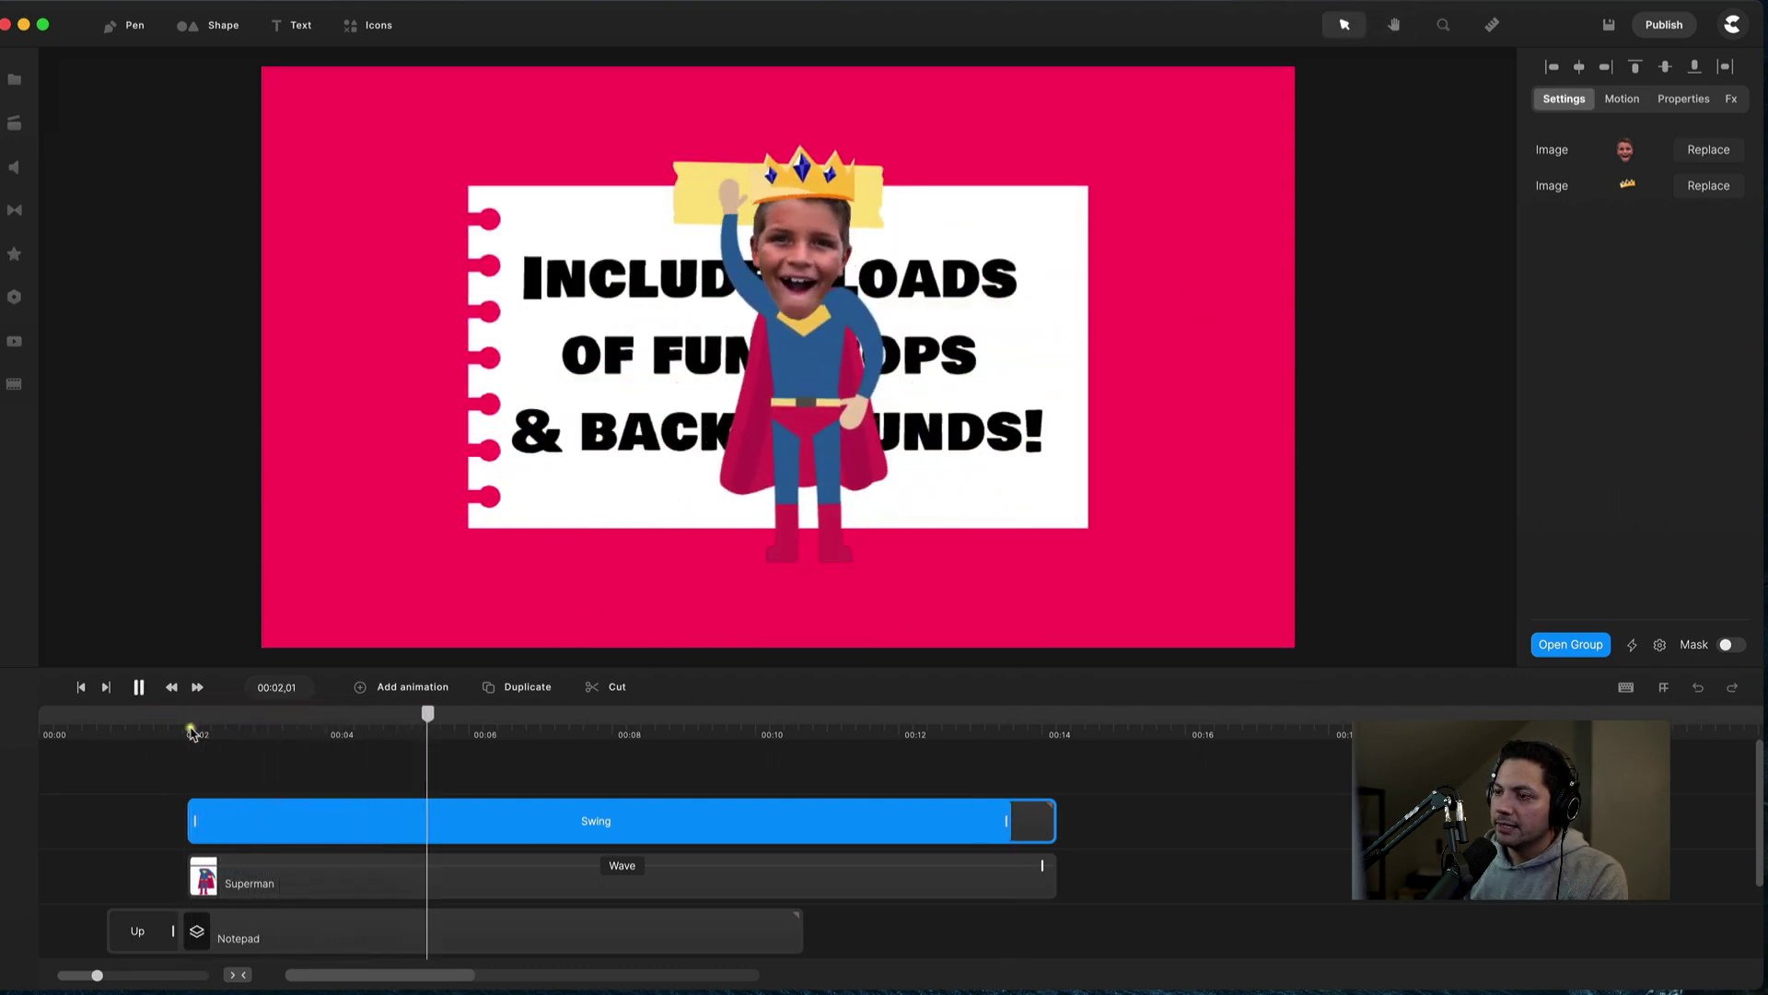
key("space")
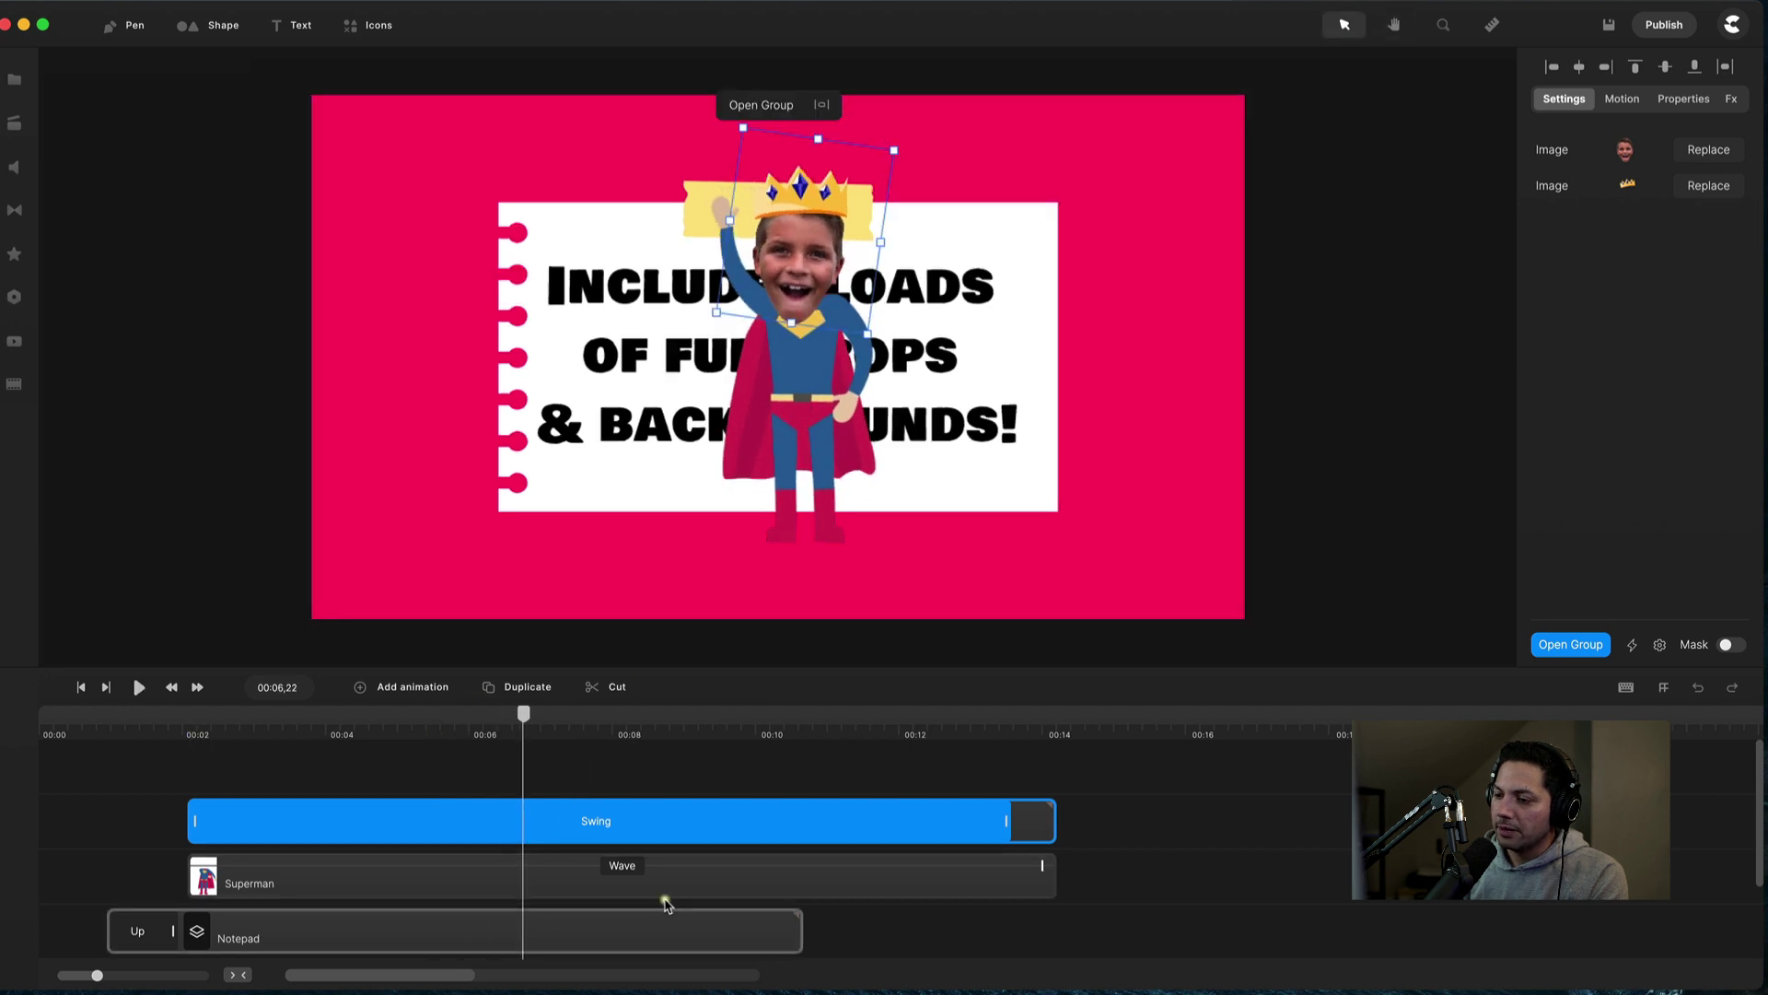
left_click_drag(815, 245, 812, 243)
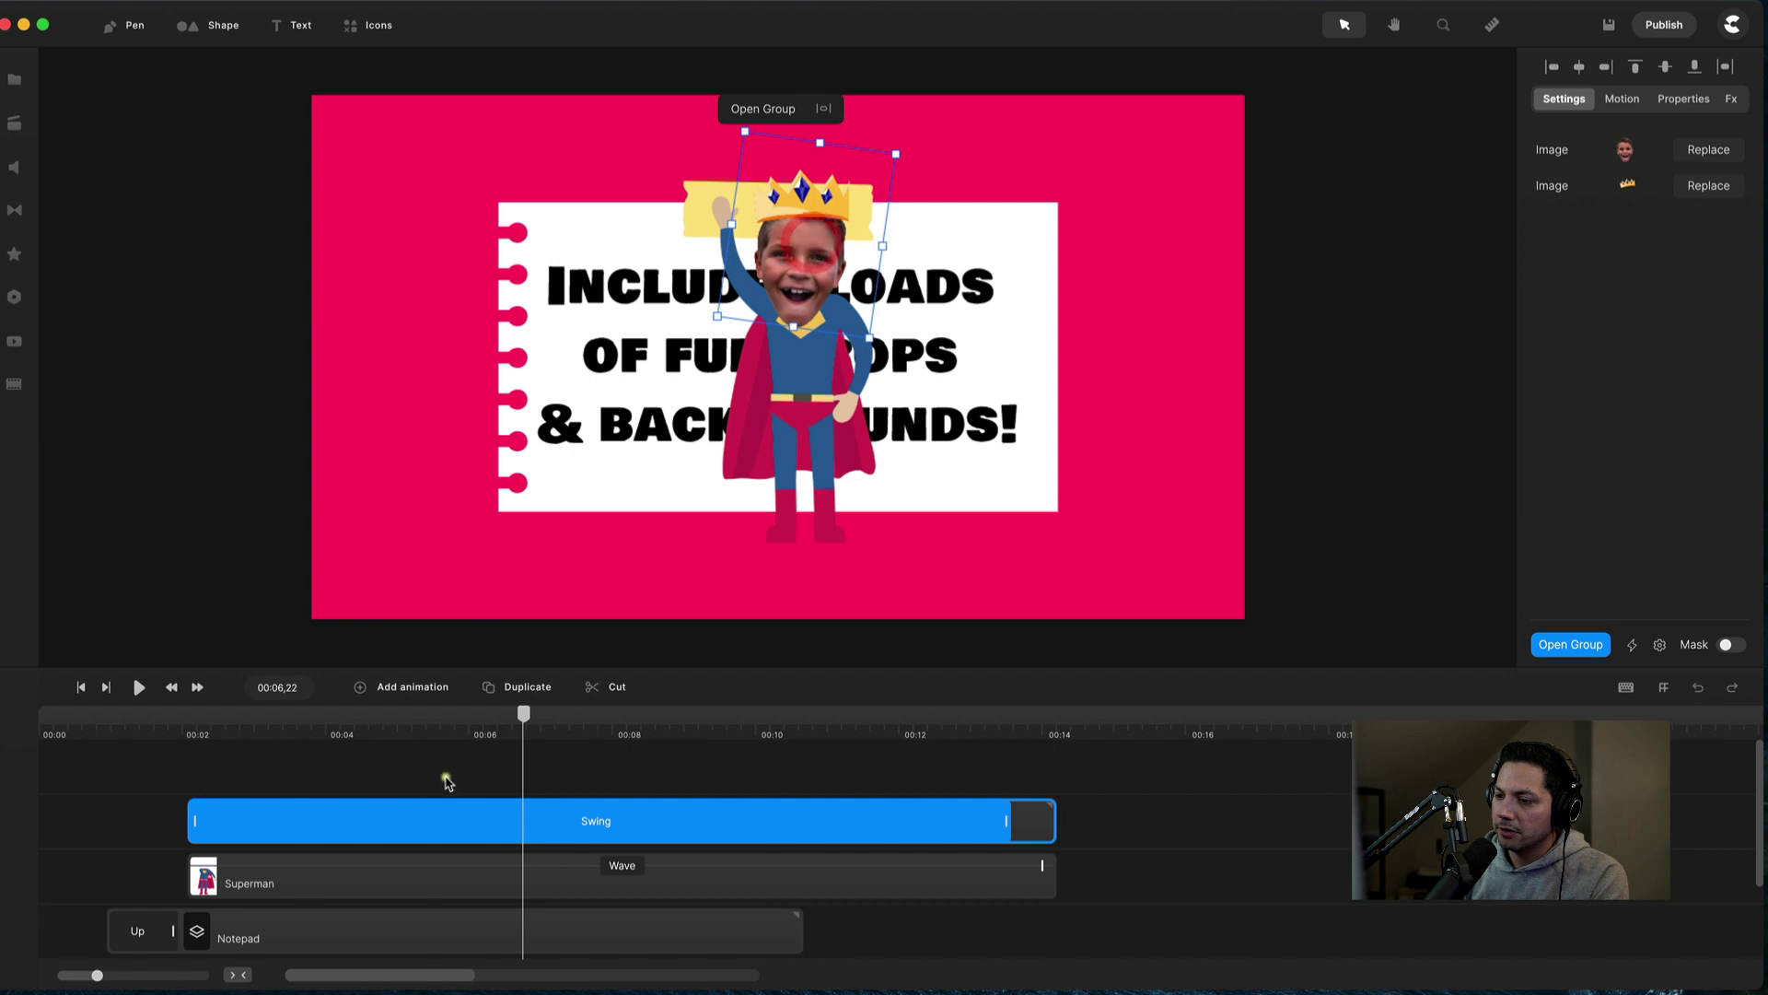
Replay the scene from about 00:02 to check how the swinging head sits on Superman's neck.
mouse_move(521, 717)
left_mouse_down()
mouse_move(212, 723)
mouse_move(178, 736)
mouse_move(186, 750)
left_mouse_up()
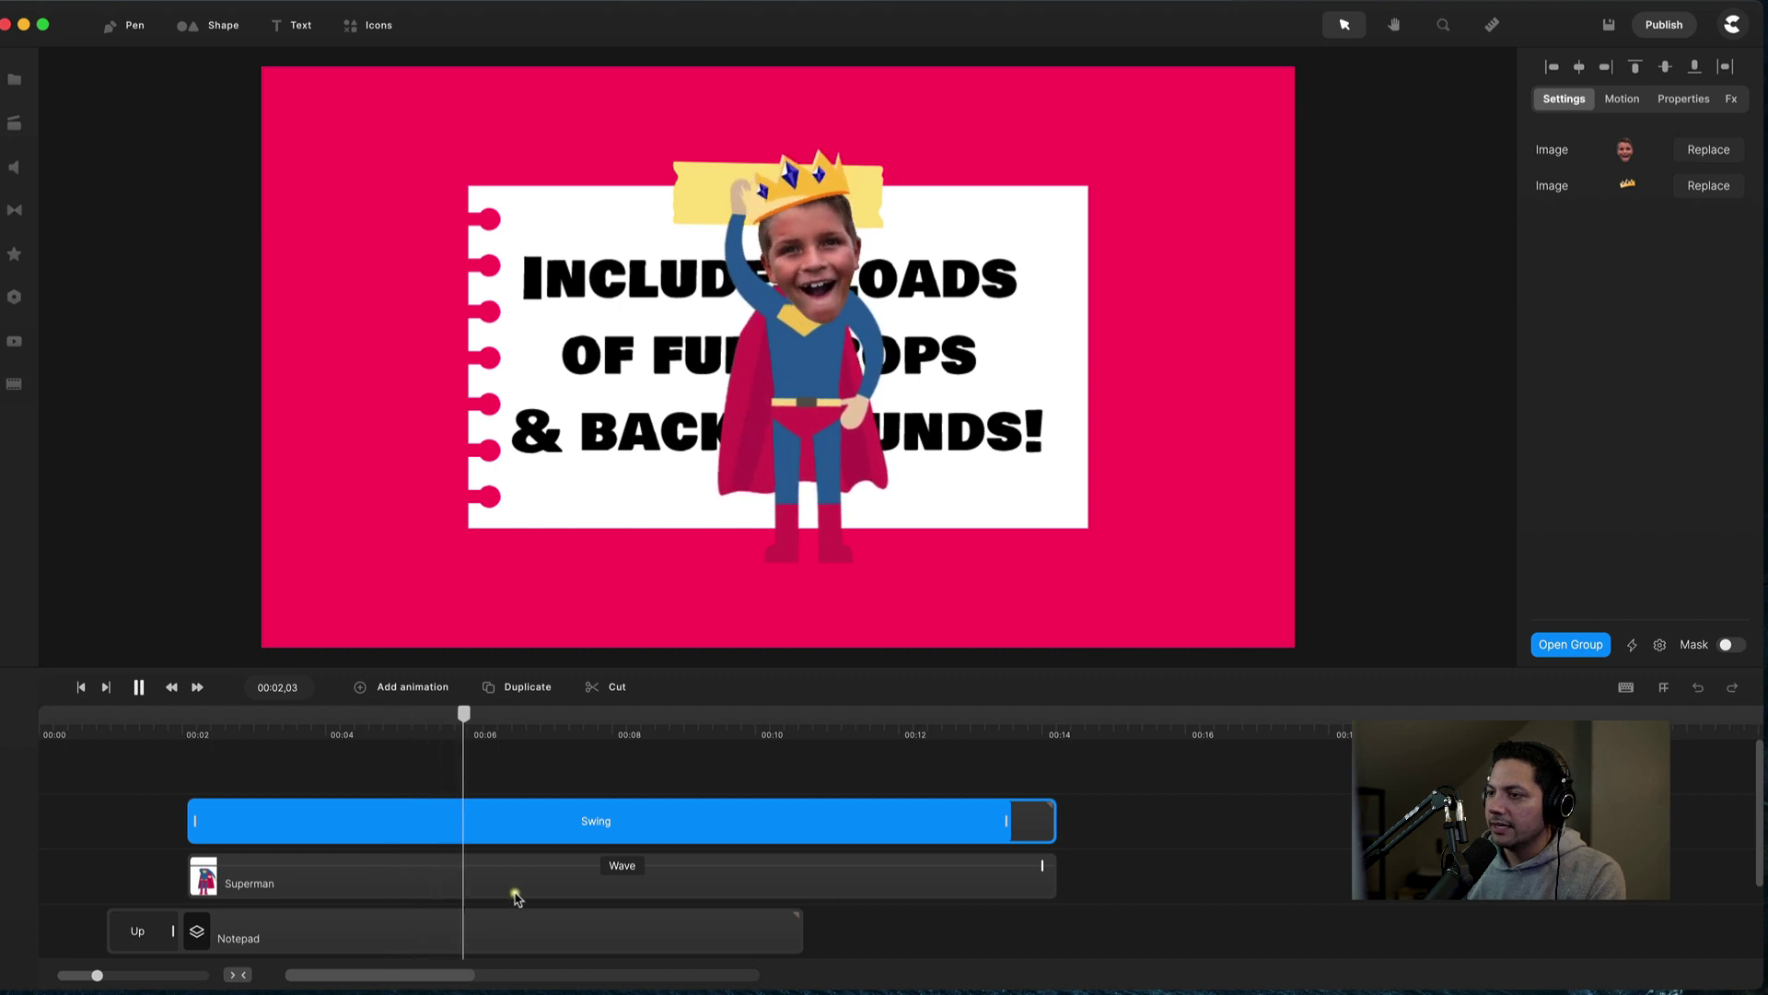
key("space")
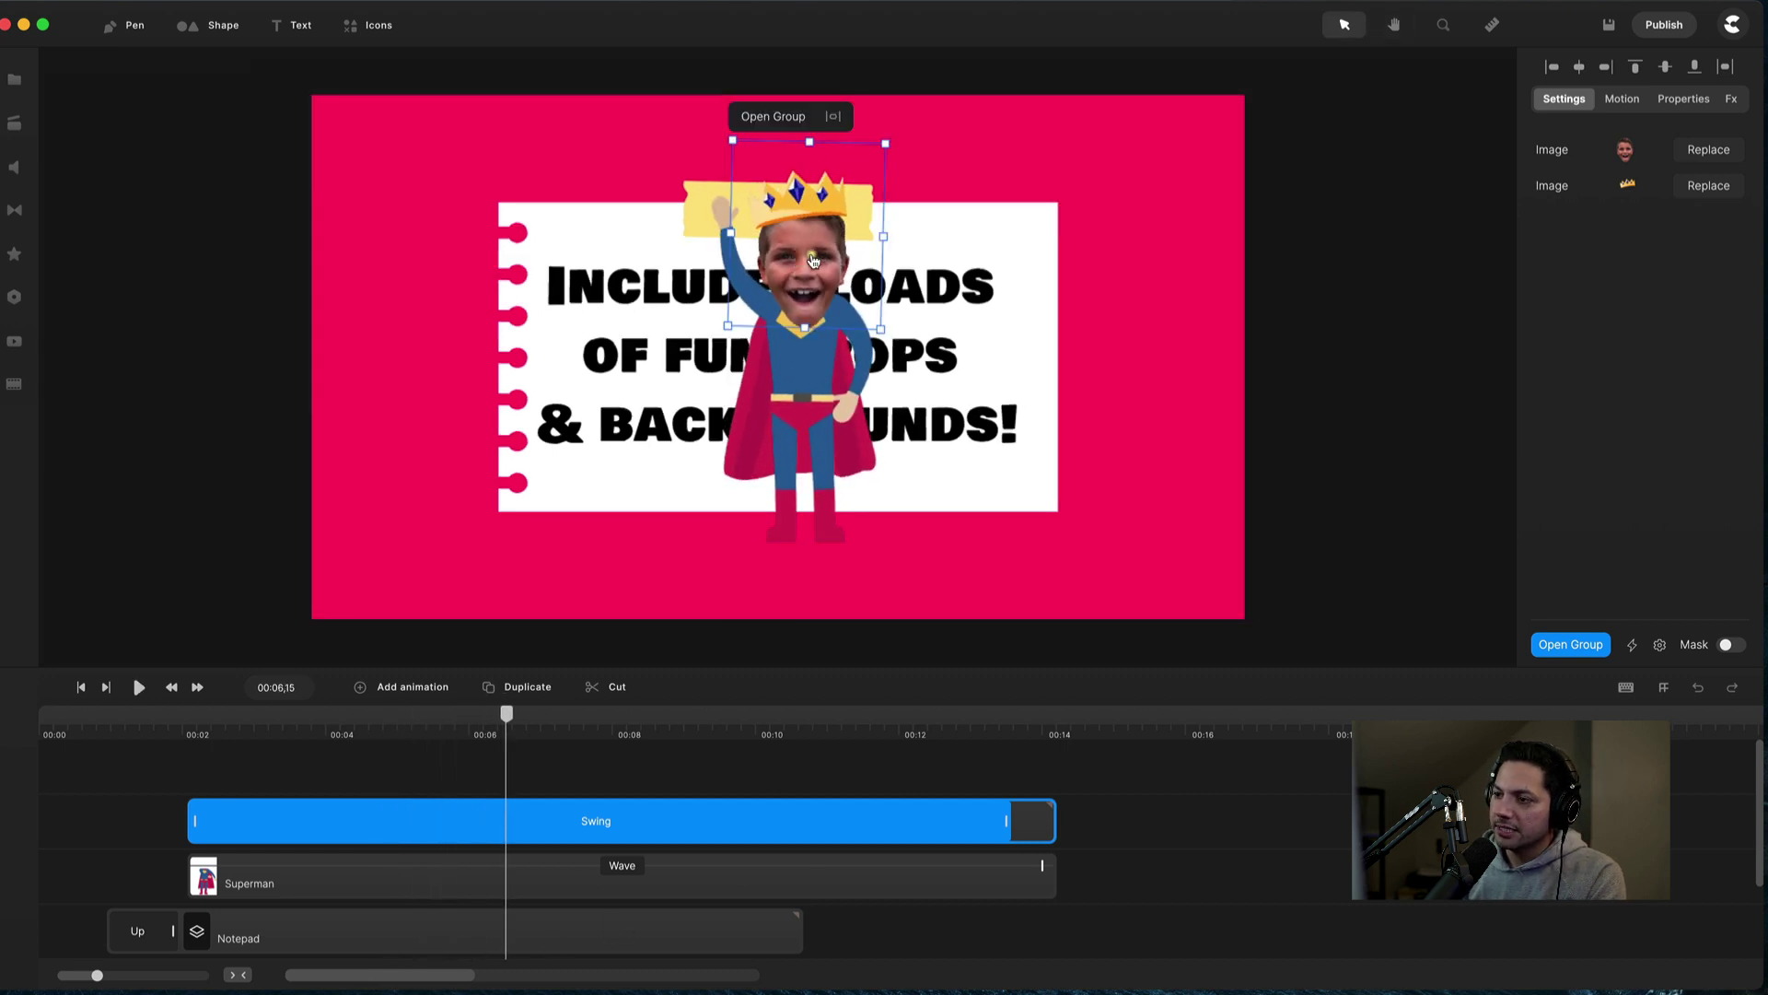
left_click(202, 727)
key("space")
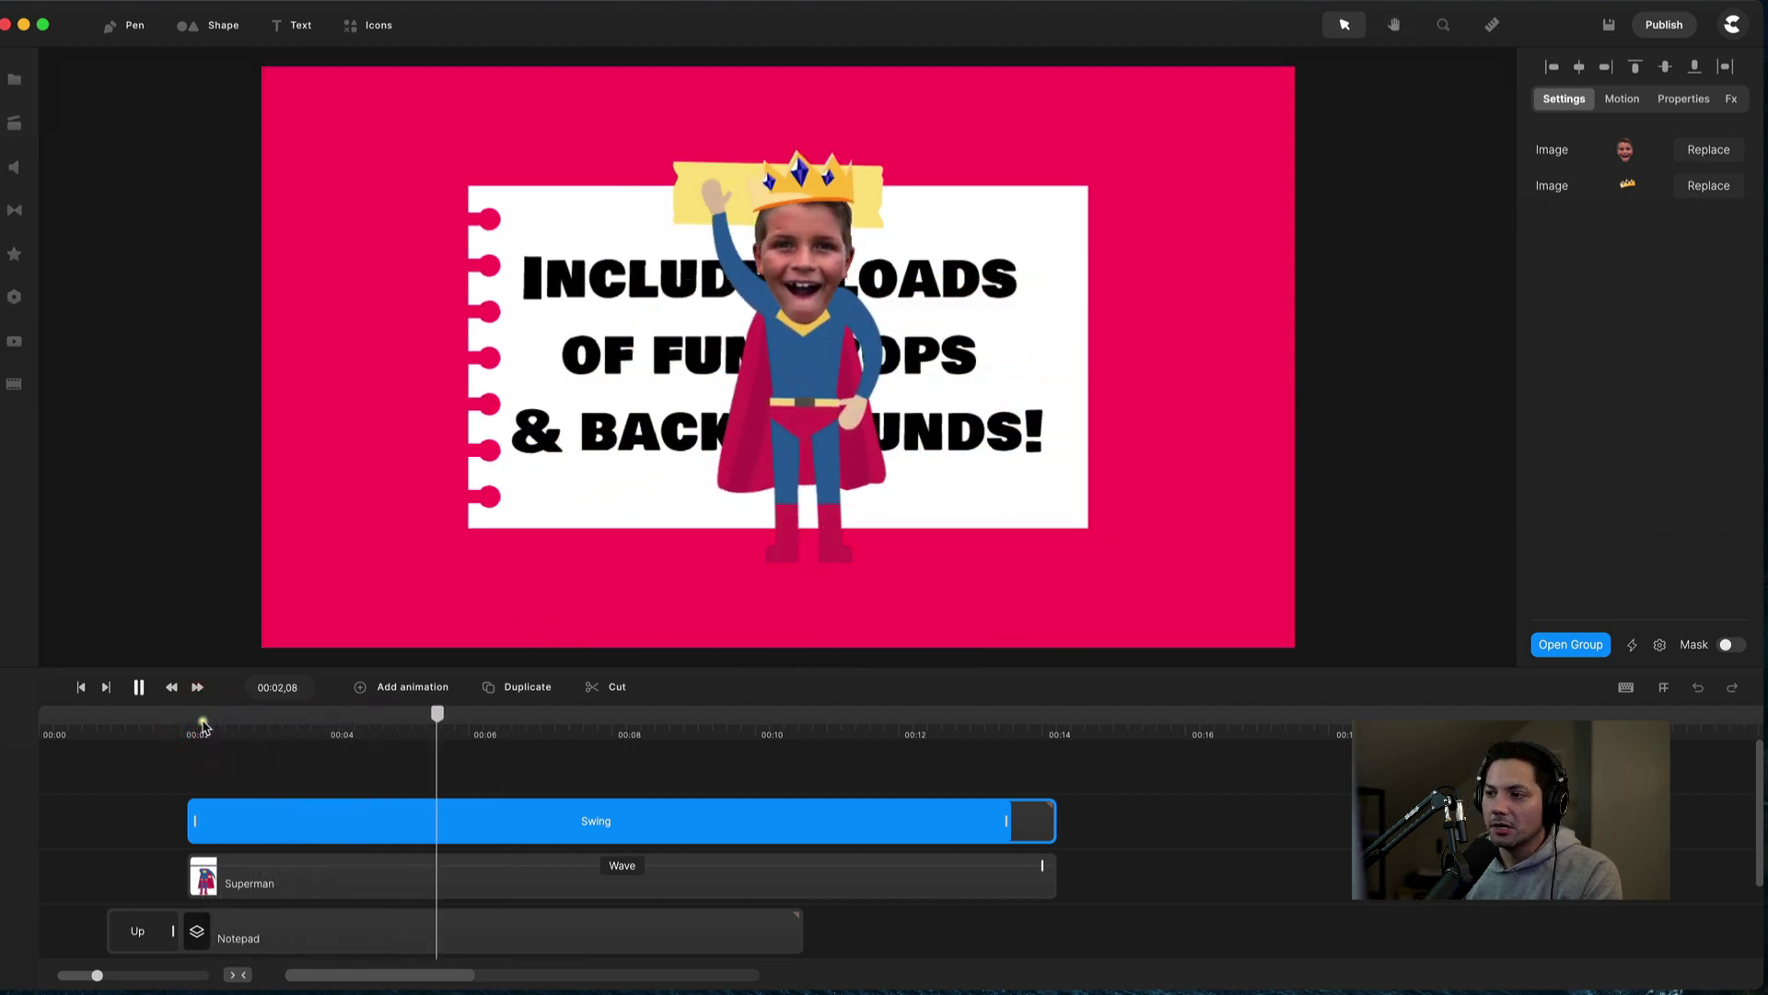
key("space")
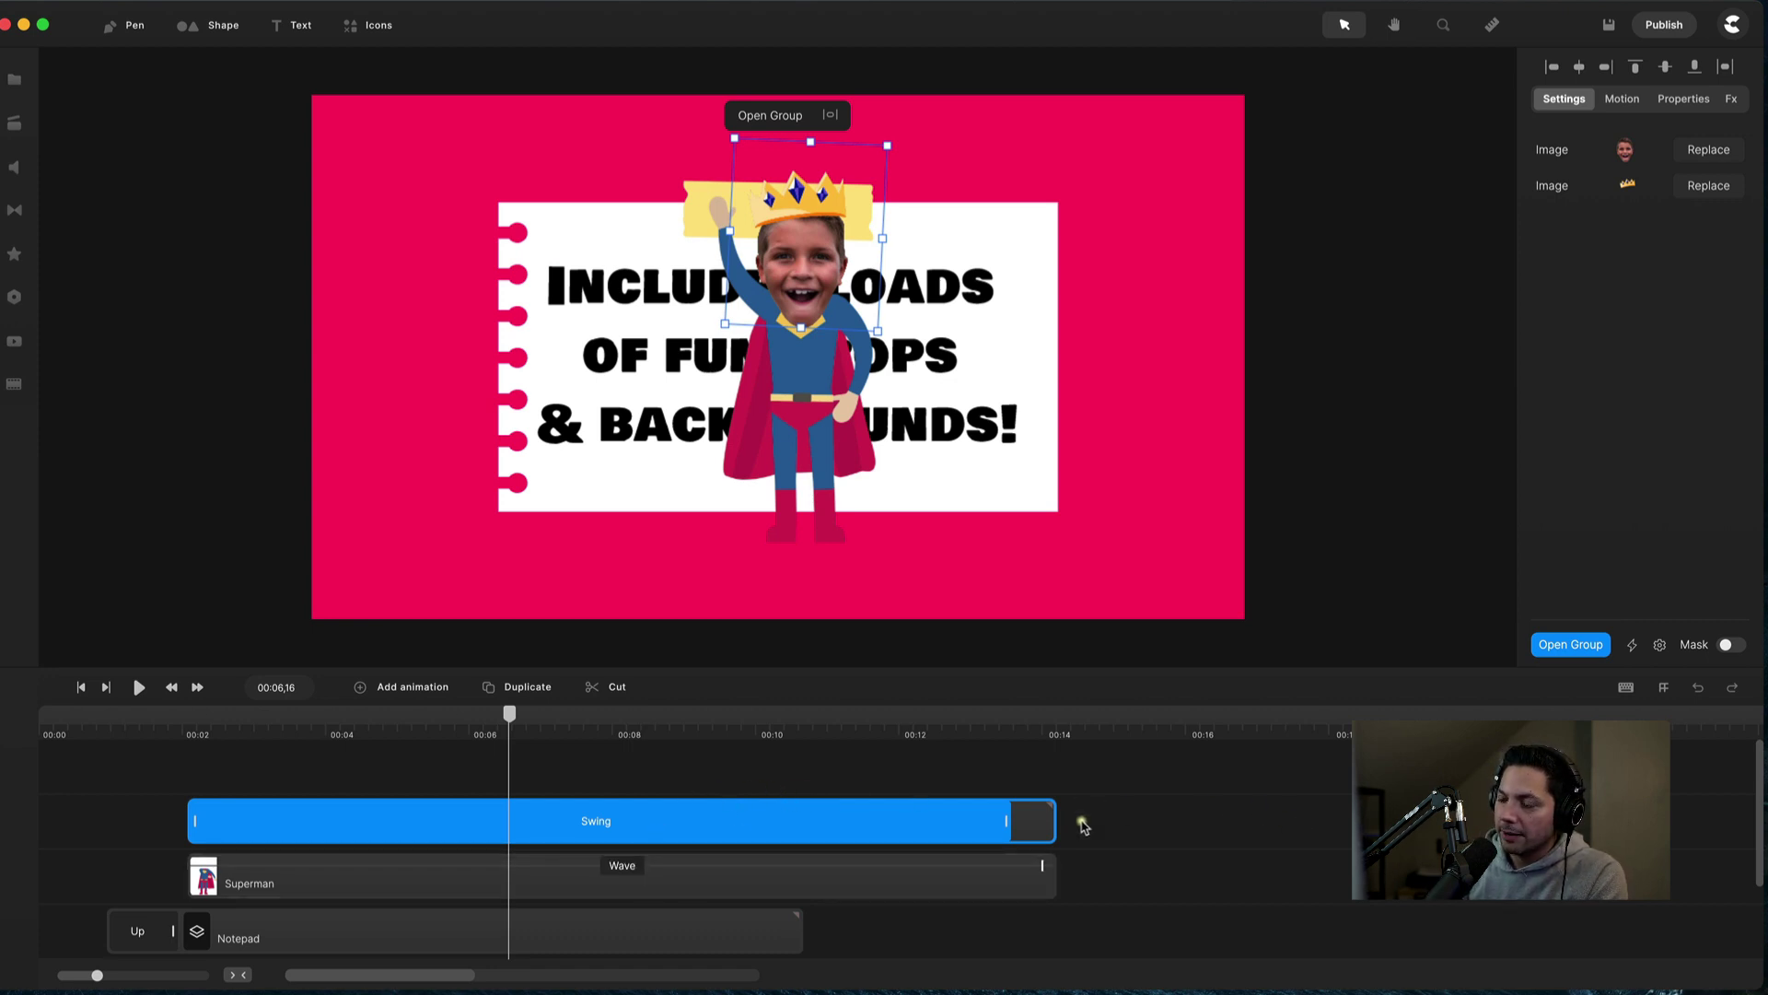
Group the swinging head layer and the Superman layer together.
left_click(1113, 781)
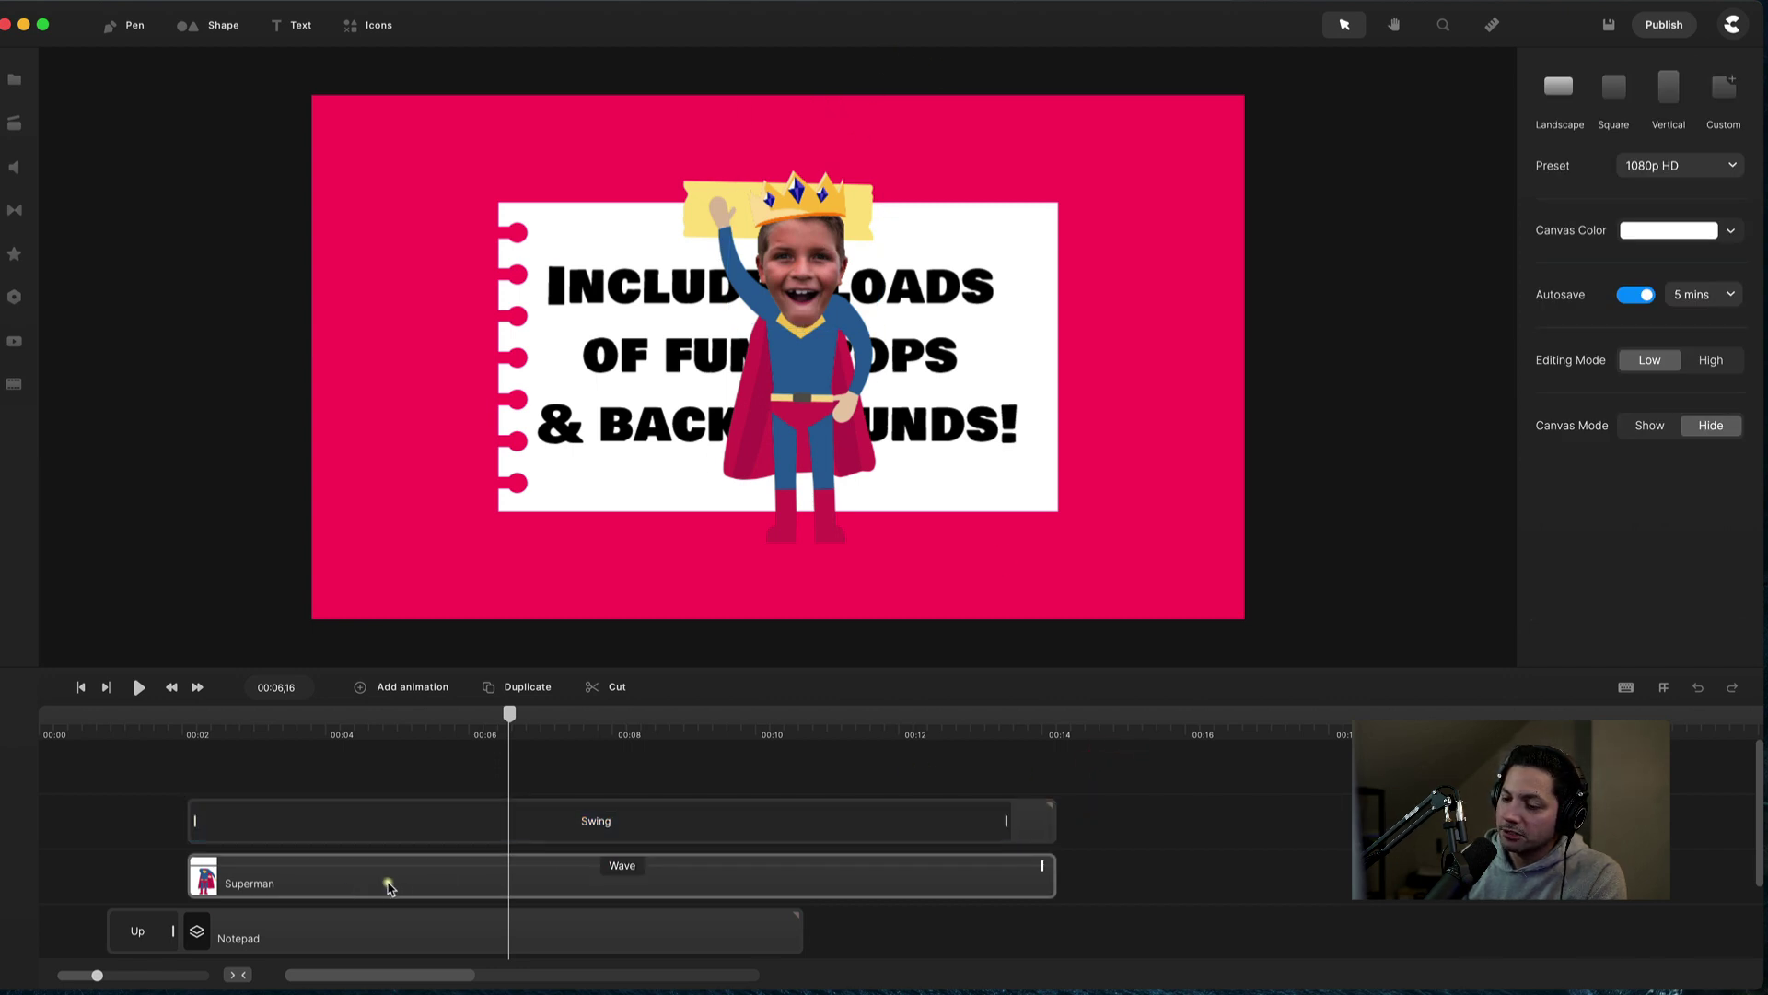
mouse_move(1168, 776)
left_mouse_down()
mouse_move(979, 876)
mouse_move(921, 866)
left_mouse_up()
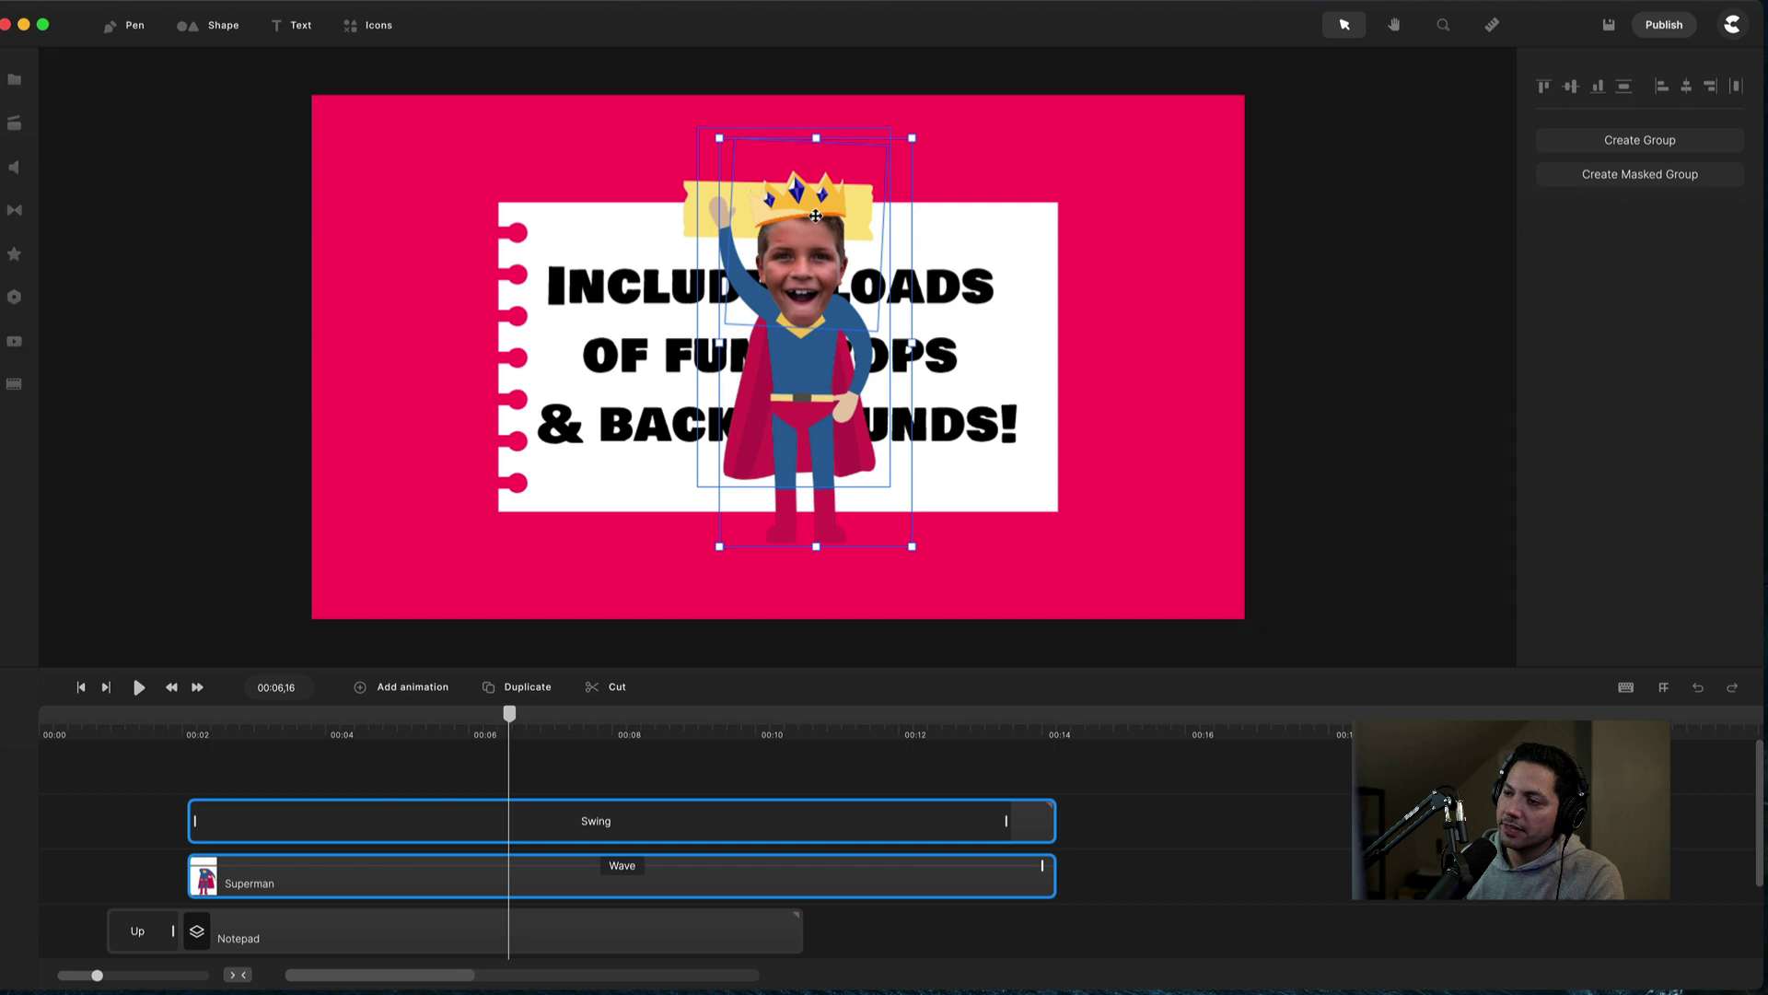
left_click(443, 874)
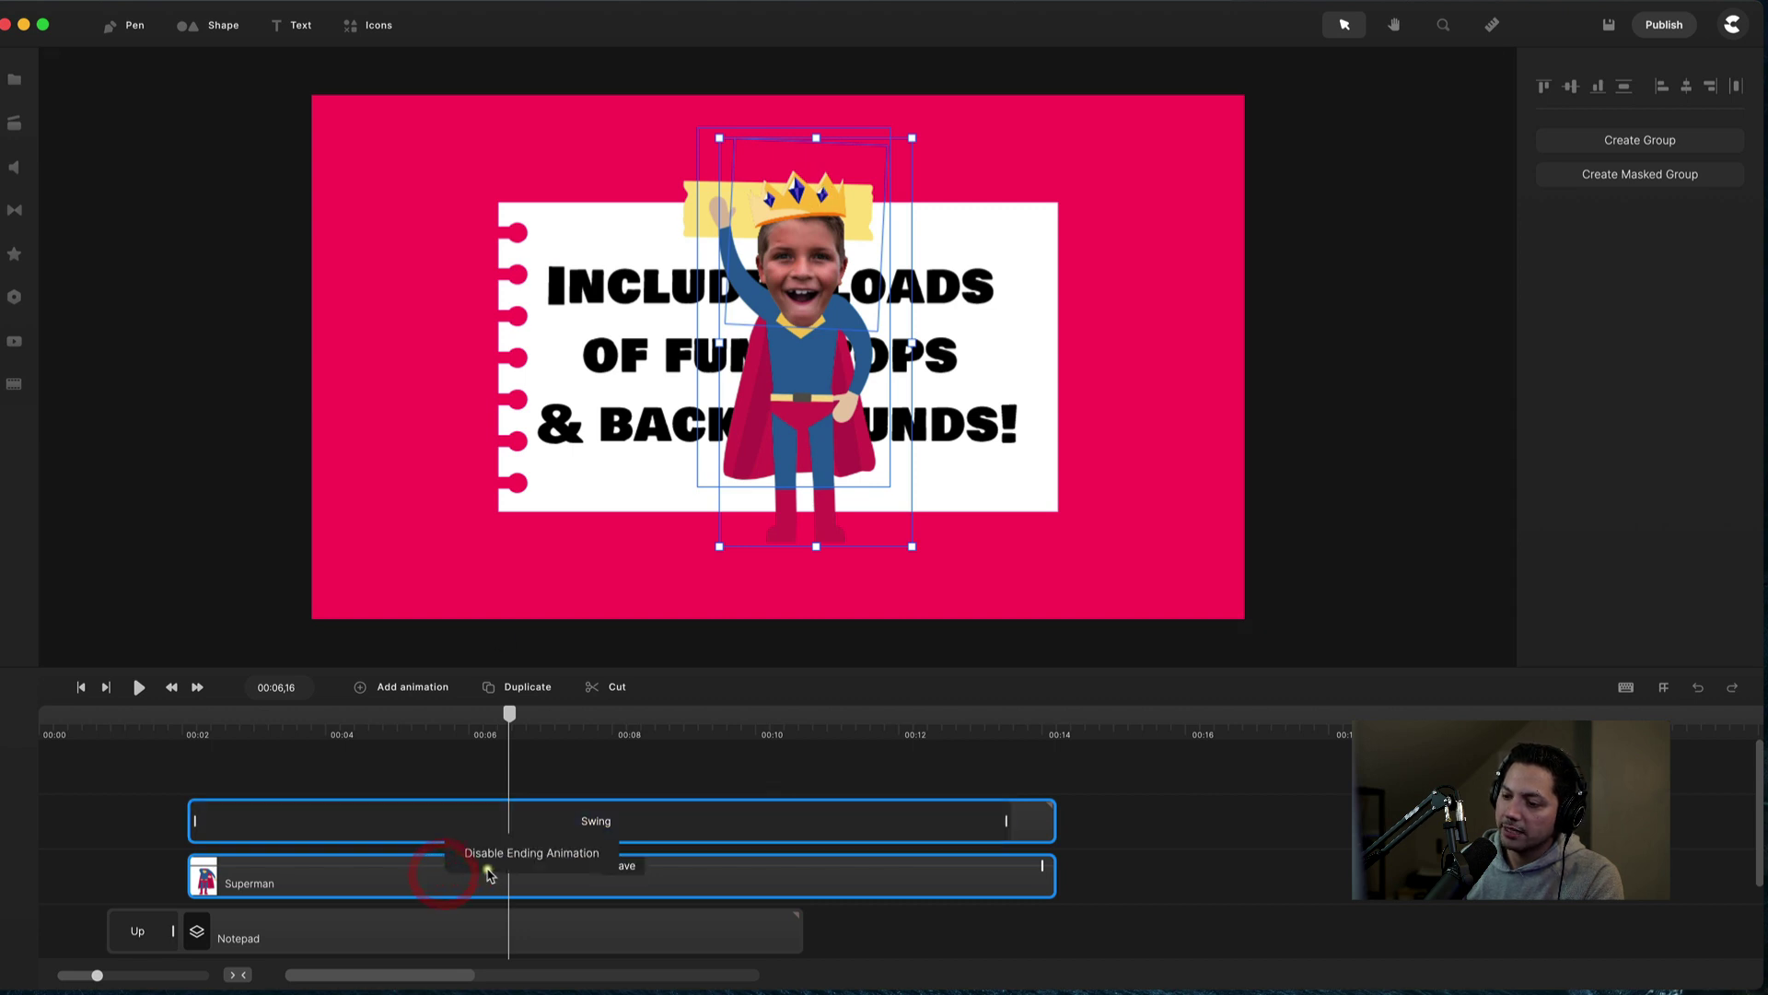
right_click(999, 879)
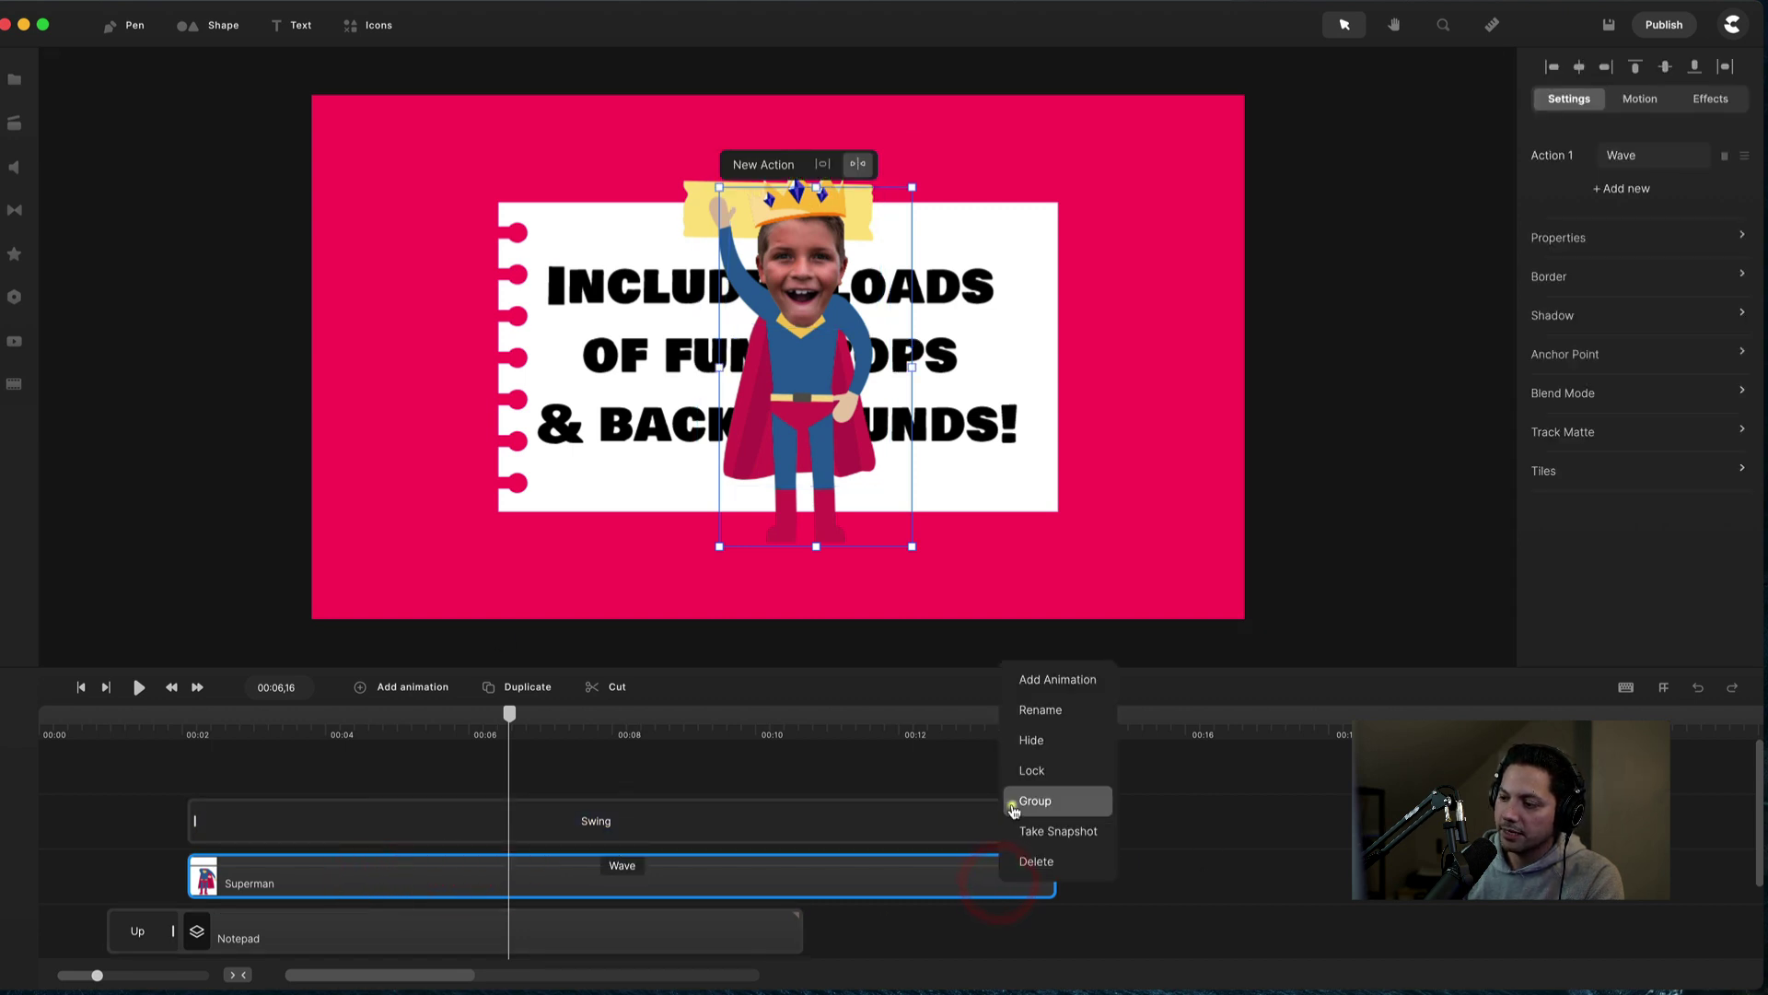
left_click_drag(1291, 895, 1034, 817)
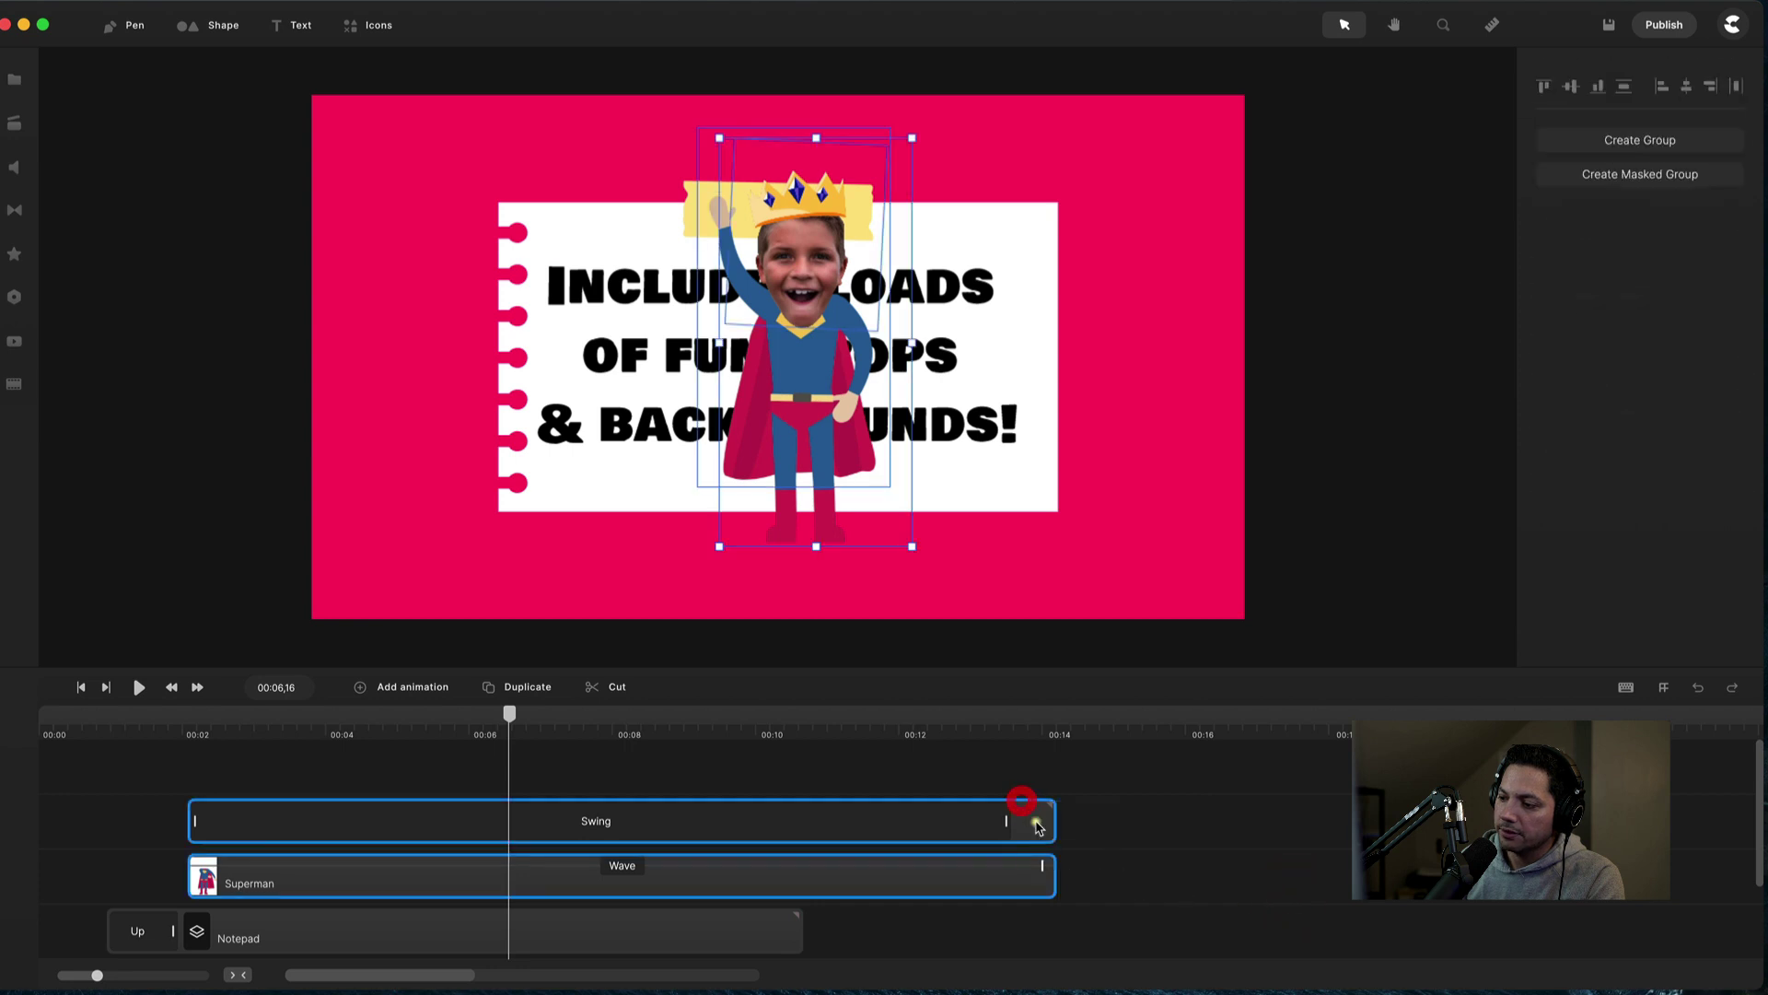
right_click(1034, 819)
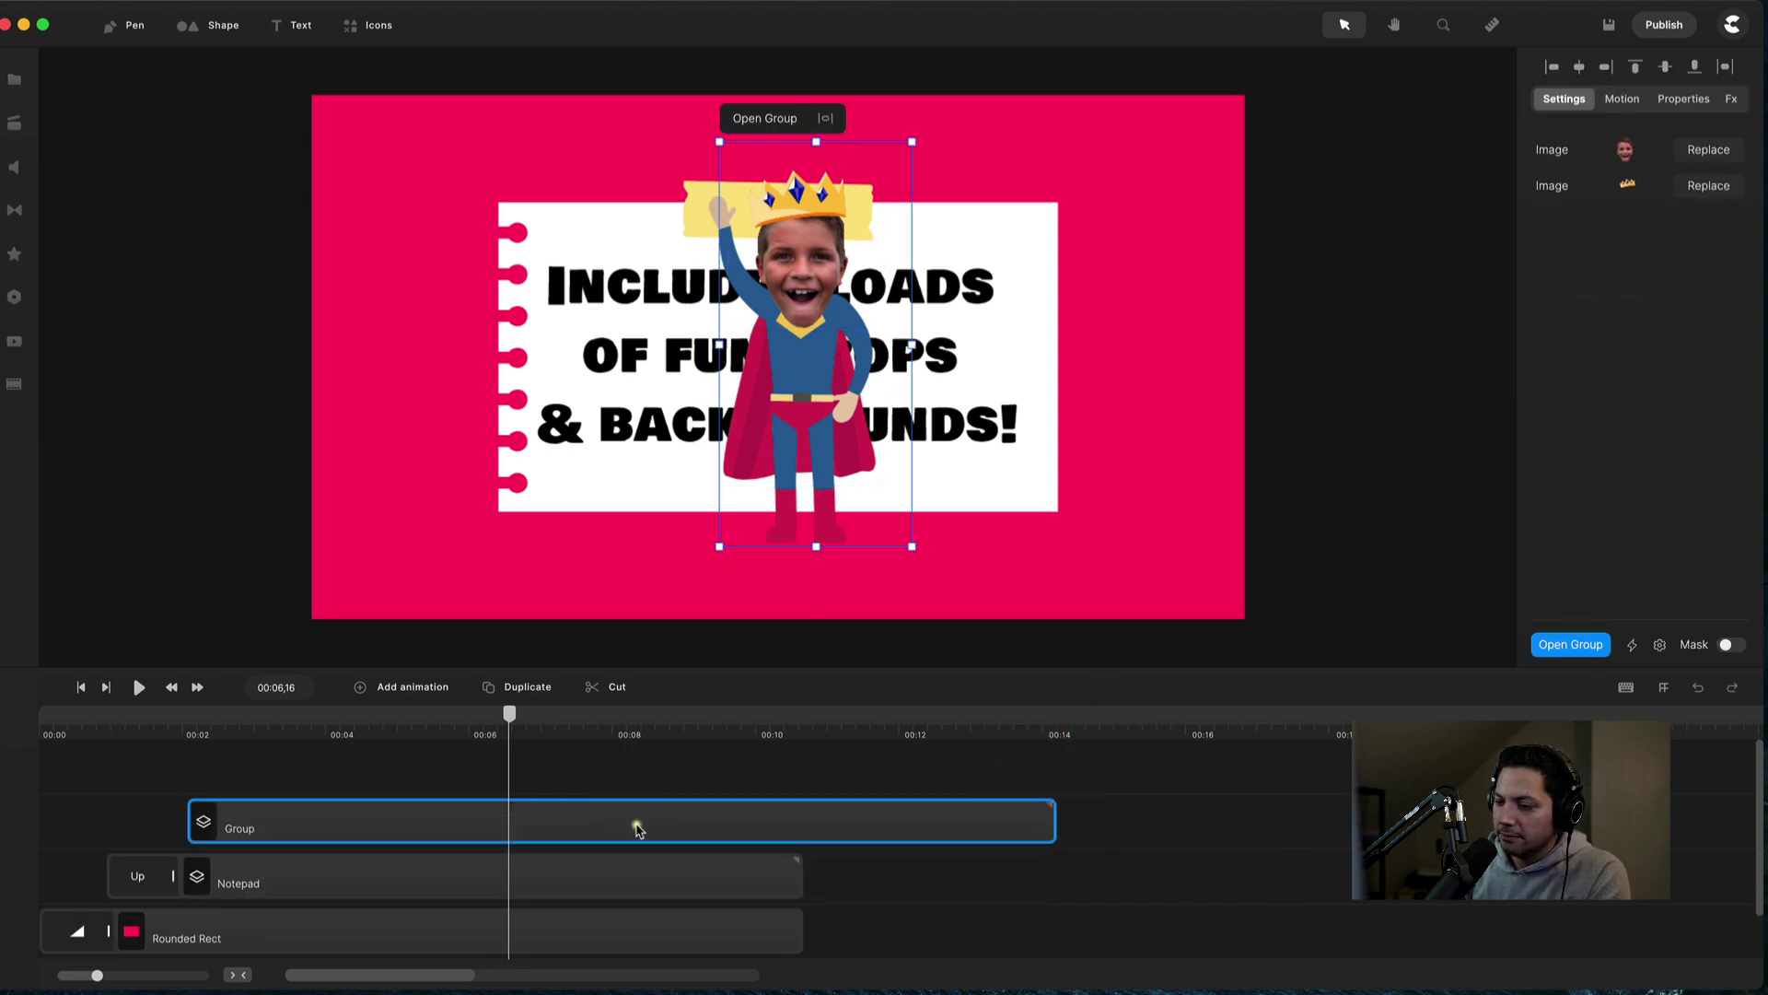
Shift the new group slightly earlier on the timeline and rename it "Superman".
mouse_move(632, 832)
left_mouse_down()
mouse_move(556, 832)
mouse_move(620, 832)
left_mouse_up()
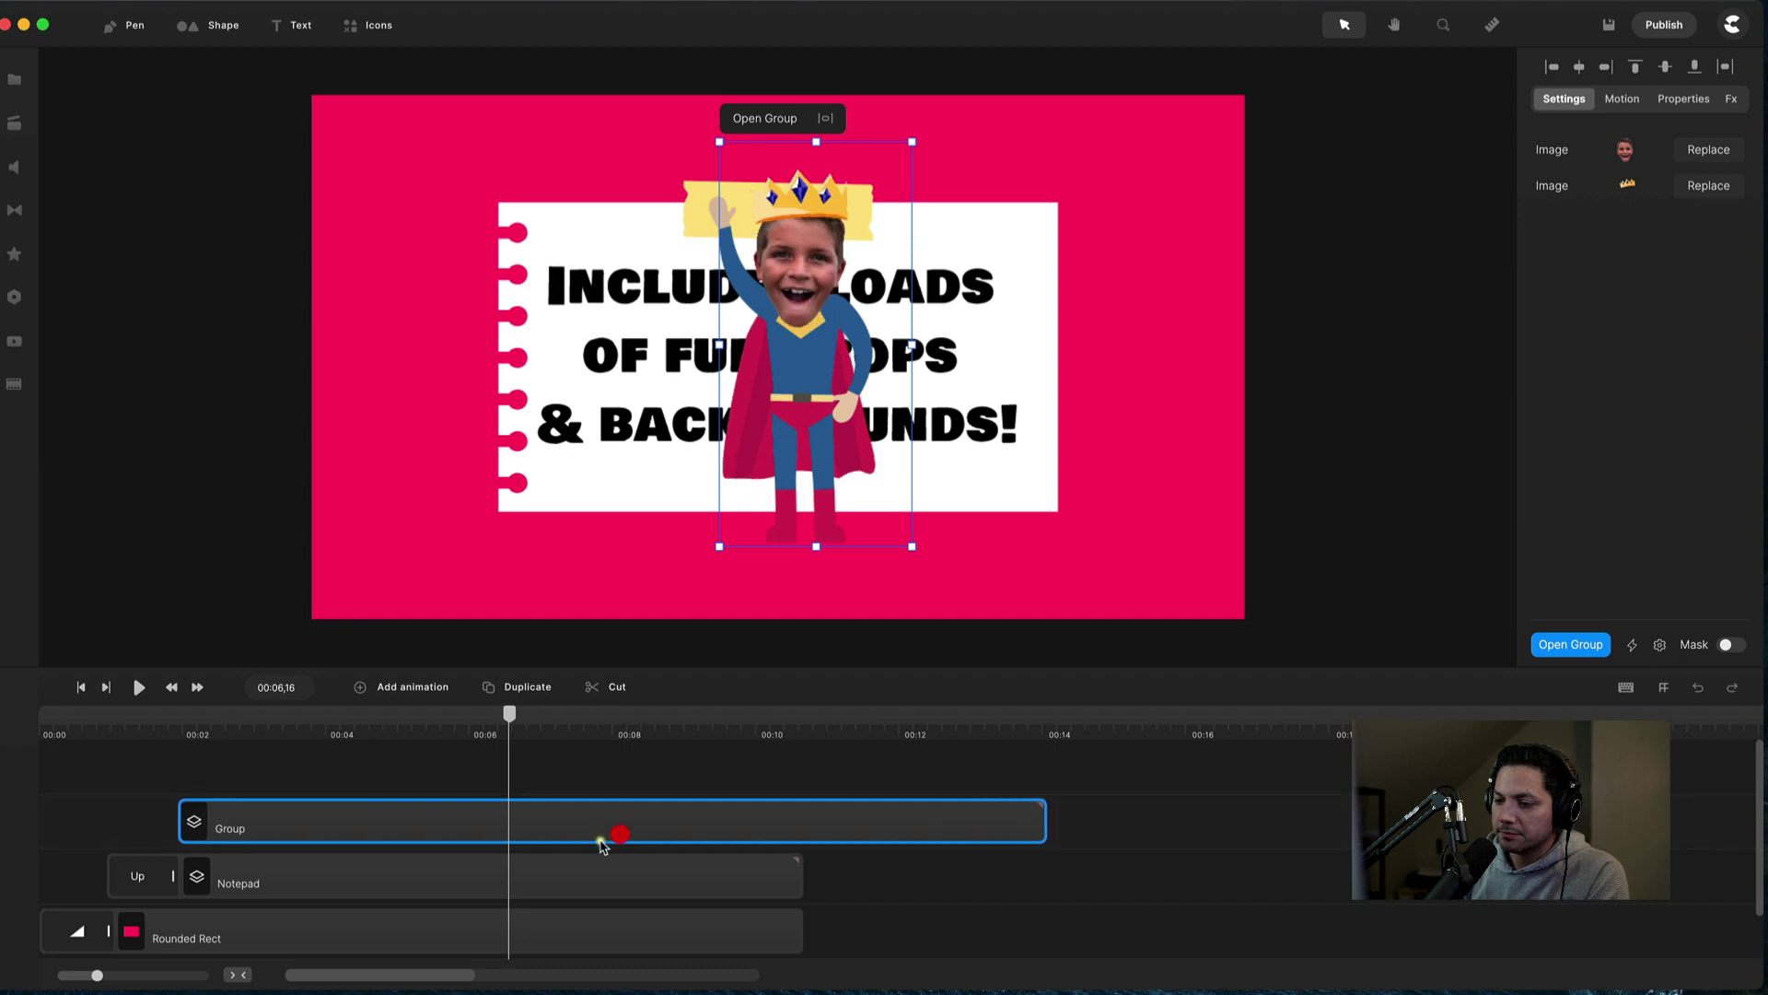
right_click(592, 838)
left_click(645, 574)
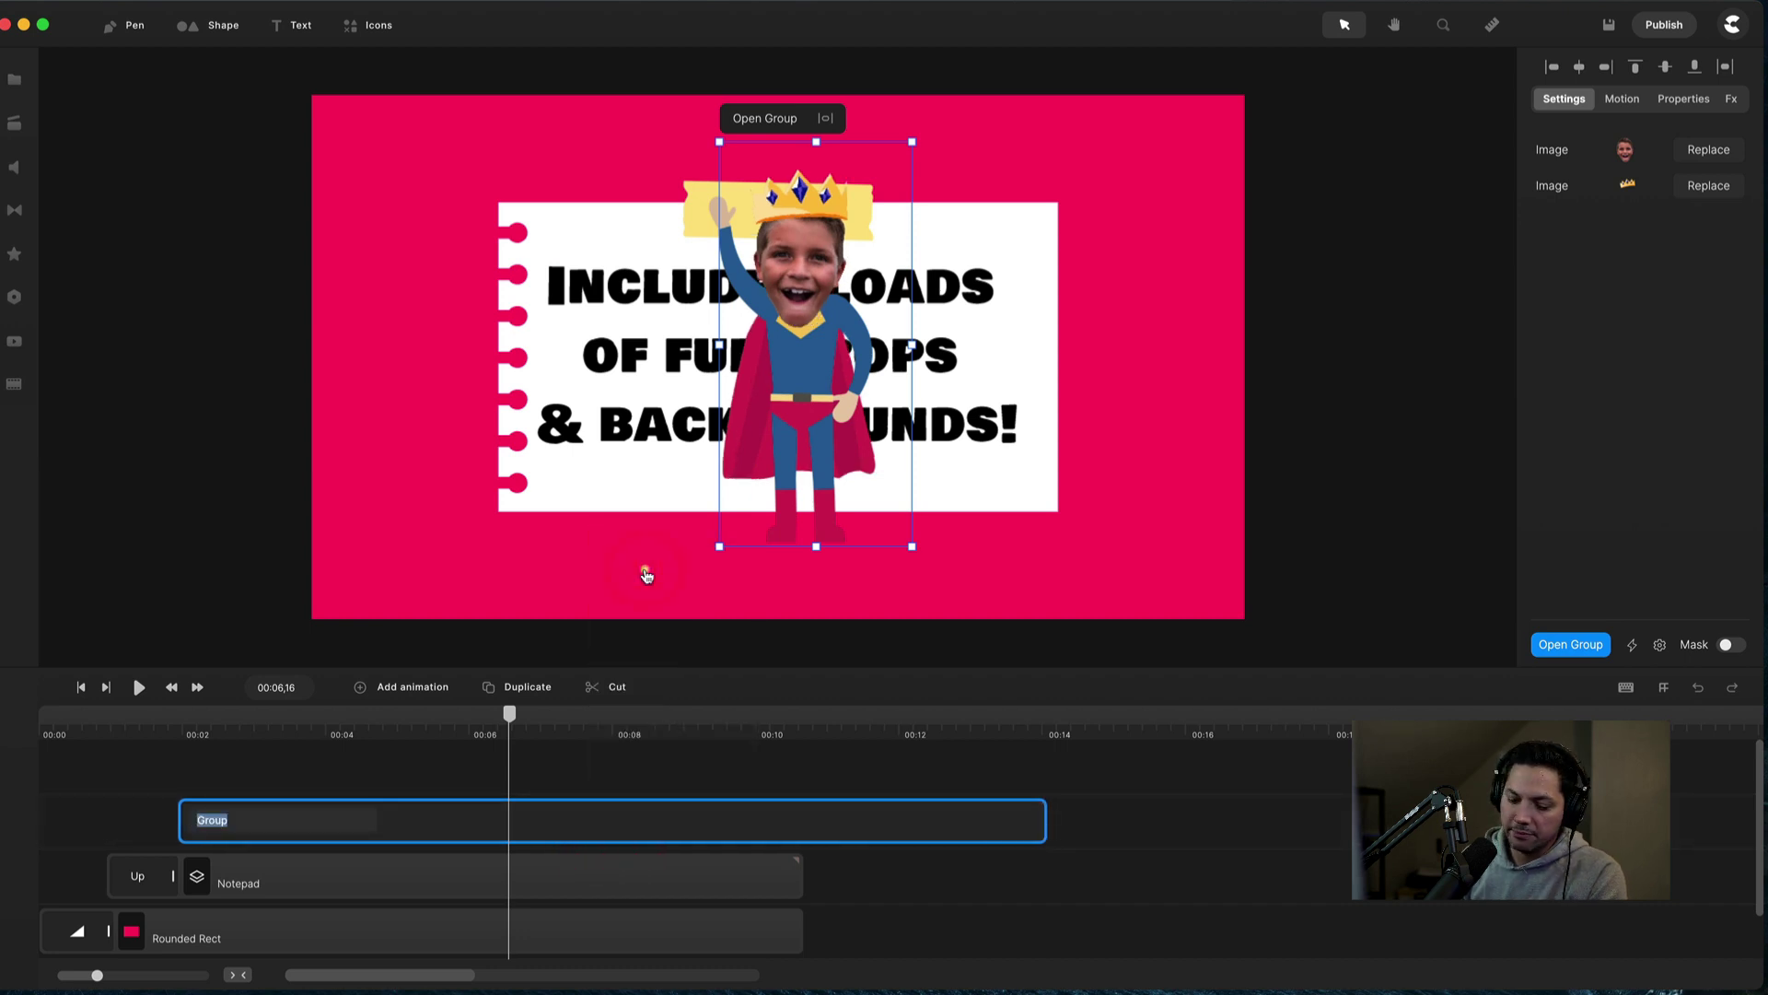
type("Superman")
key("Return")
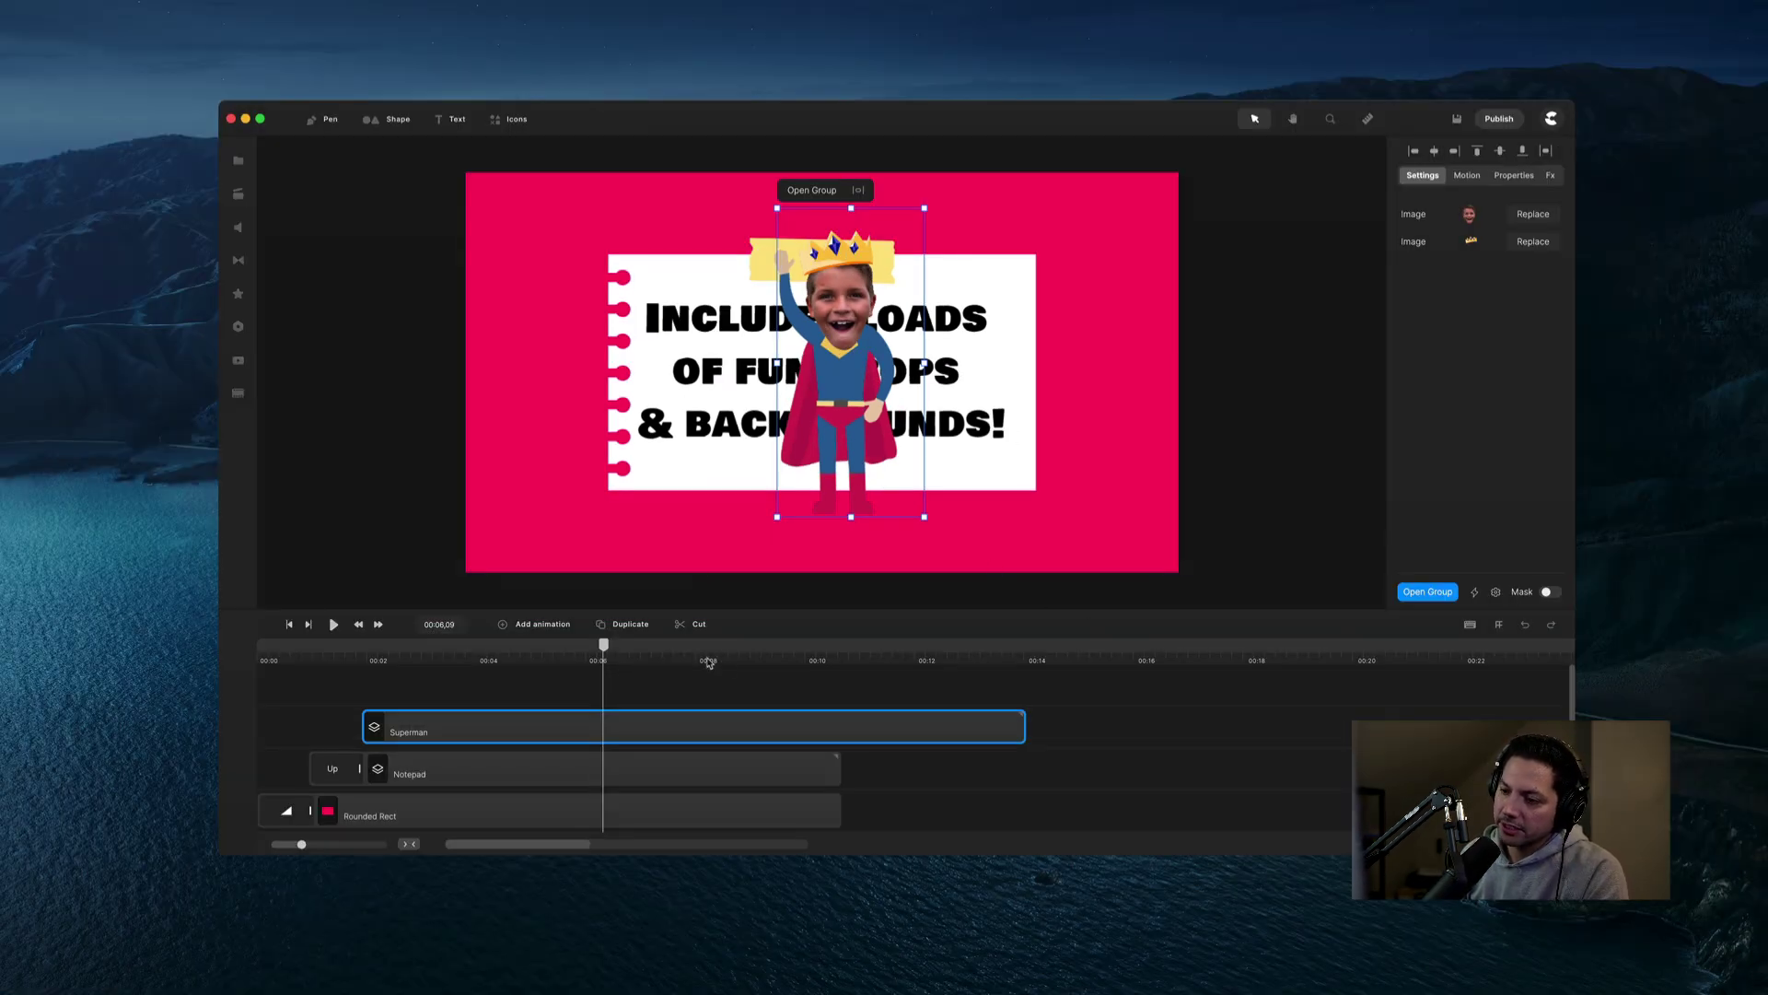
Move the Superman clip to start just before 00:04,17 and add a Position and Rotation animation to it at 00:05,04.
mouse_move(603, 645)
left_mouse_down()
mouse_move(391, 652)
mouse_move(509, 656)
left_mouse_up()
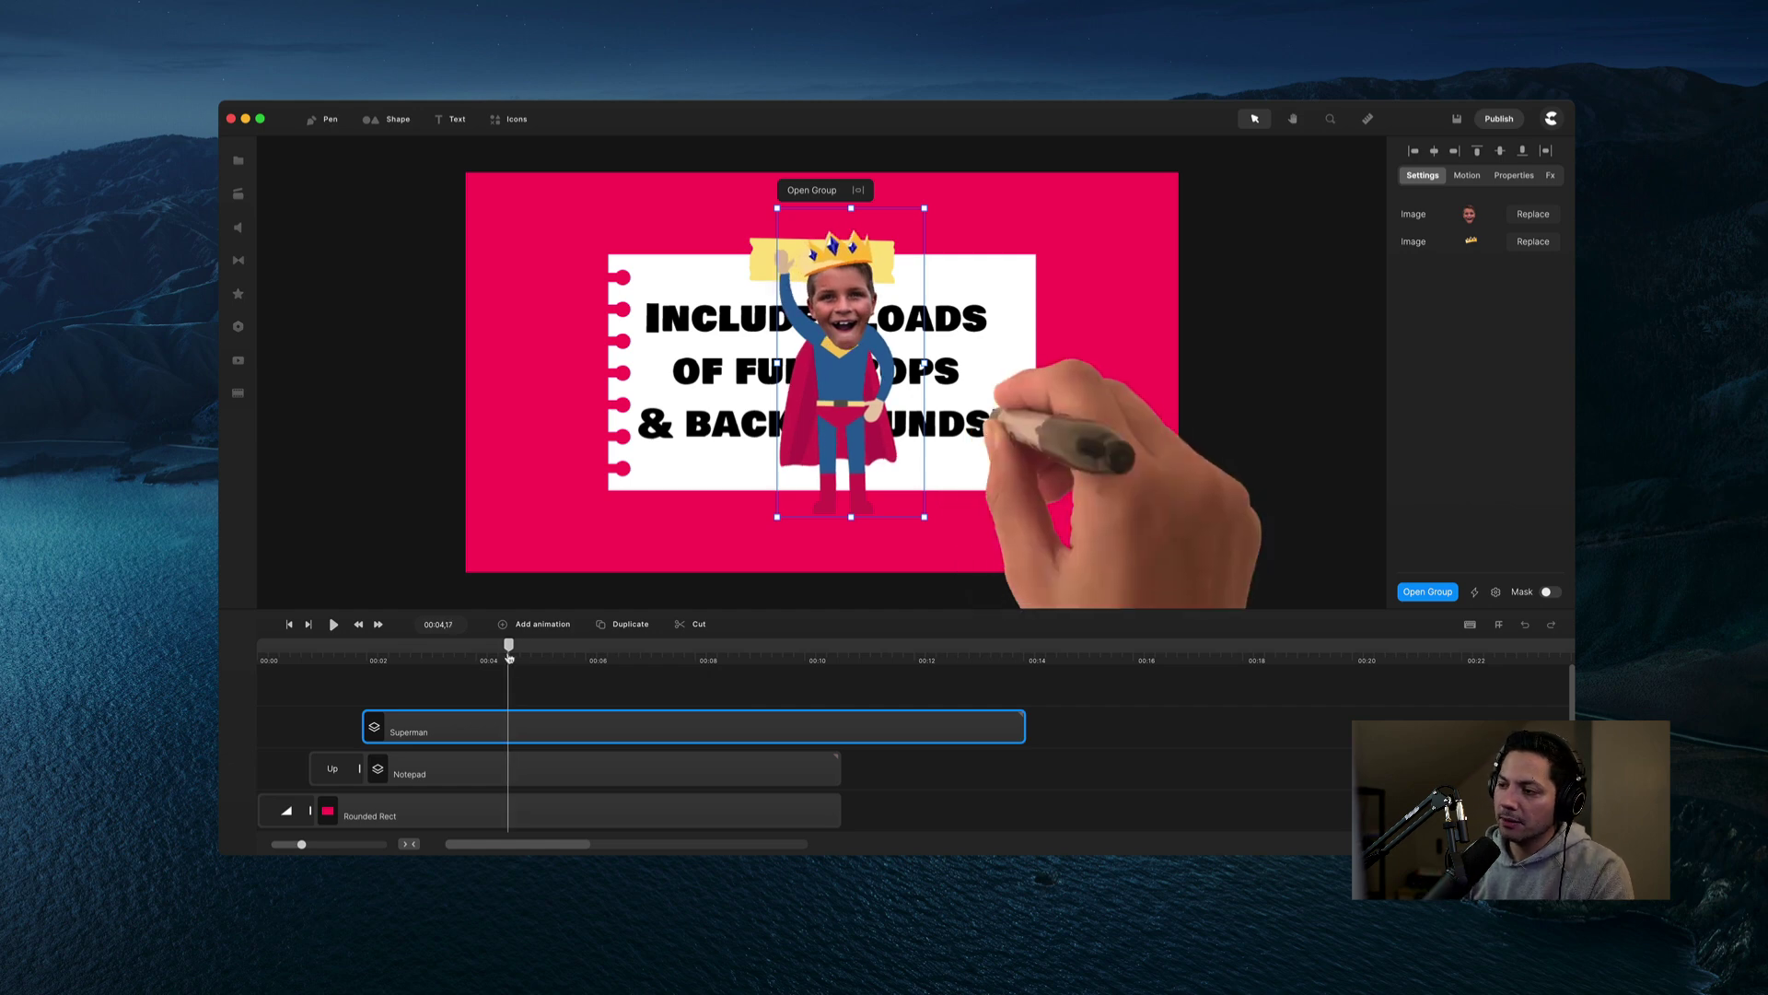
left_click_drag(535, 728, 672, 727)
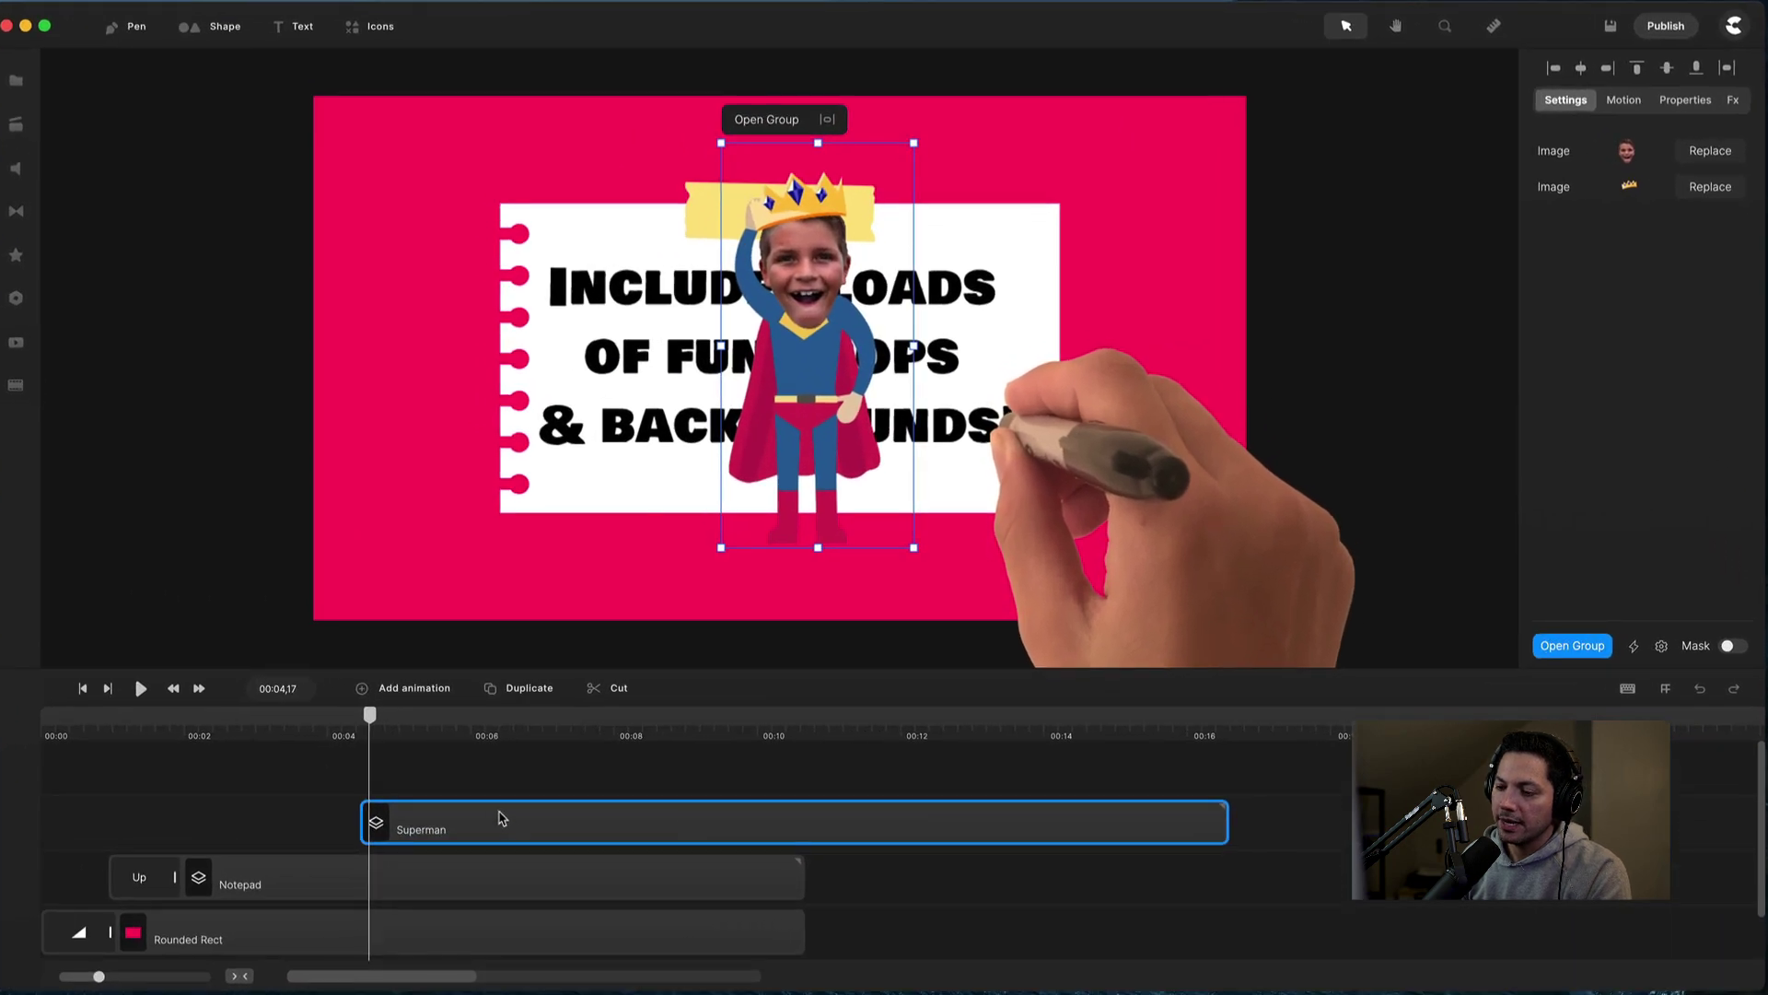
left_click_drag(373, 723, 414, 726)
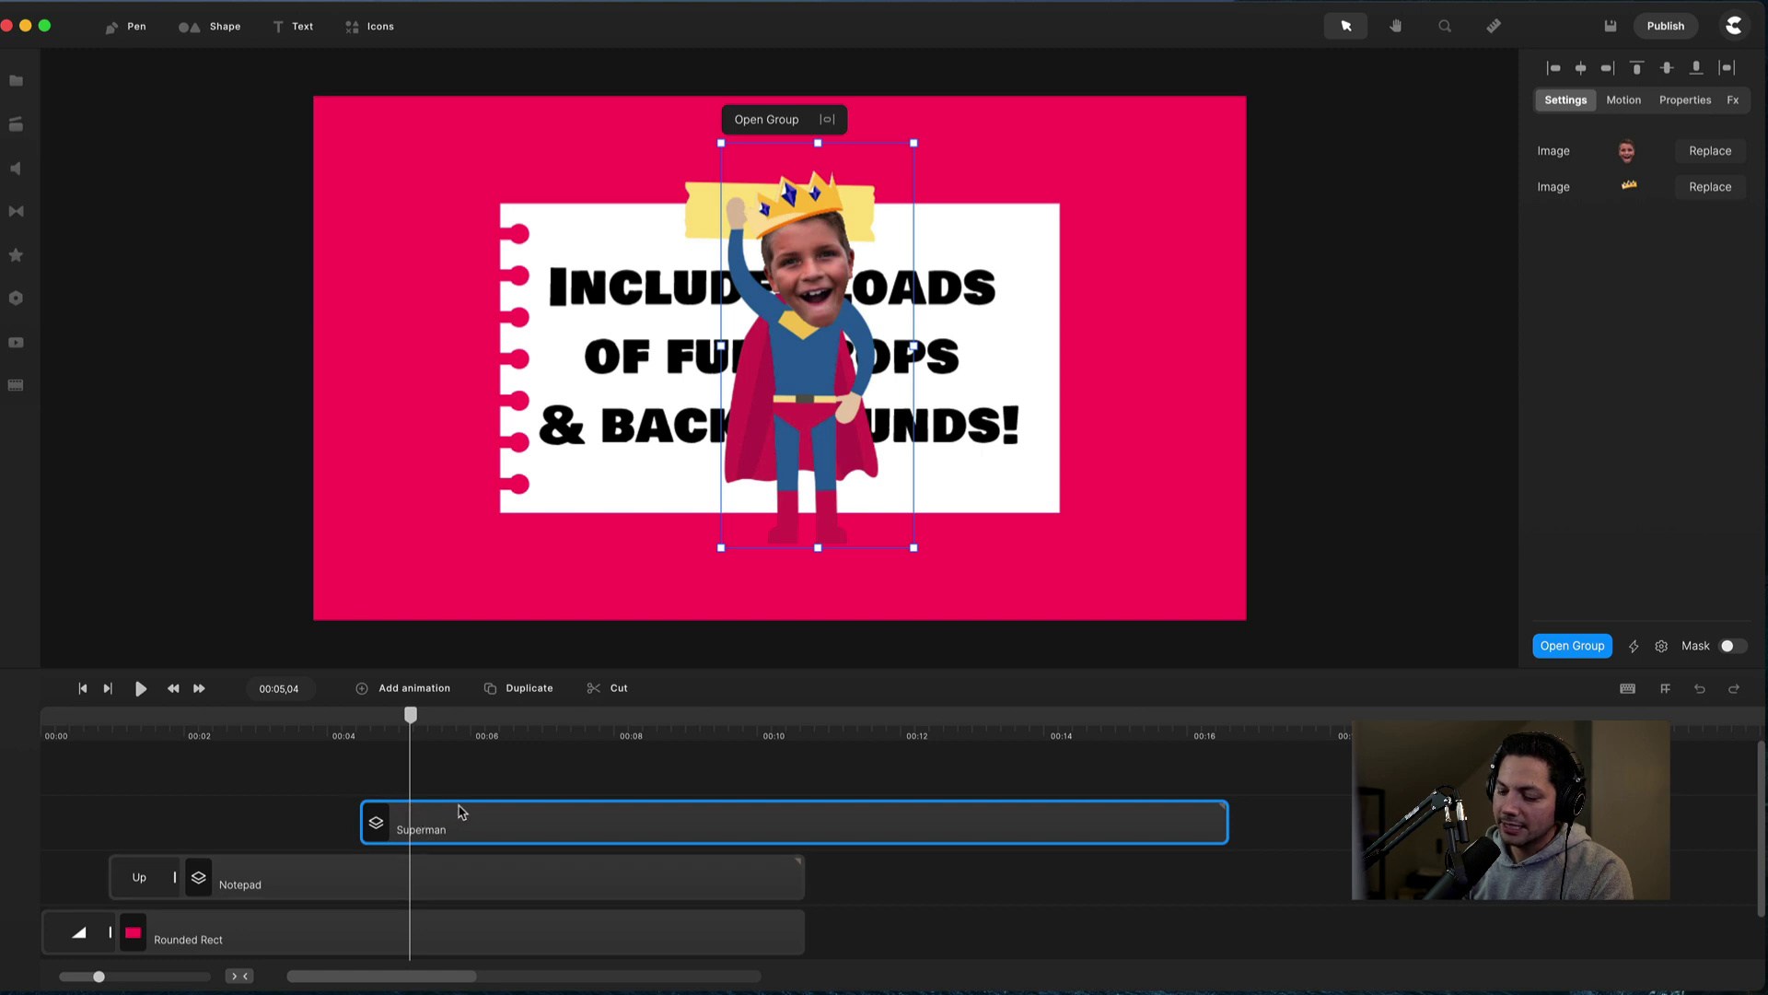
key("p")
key("r")
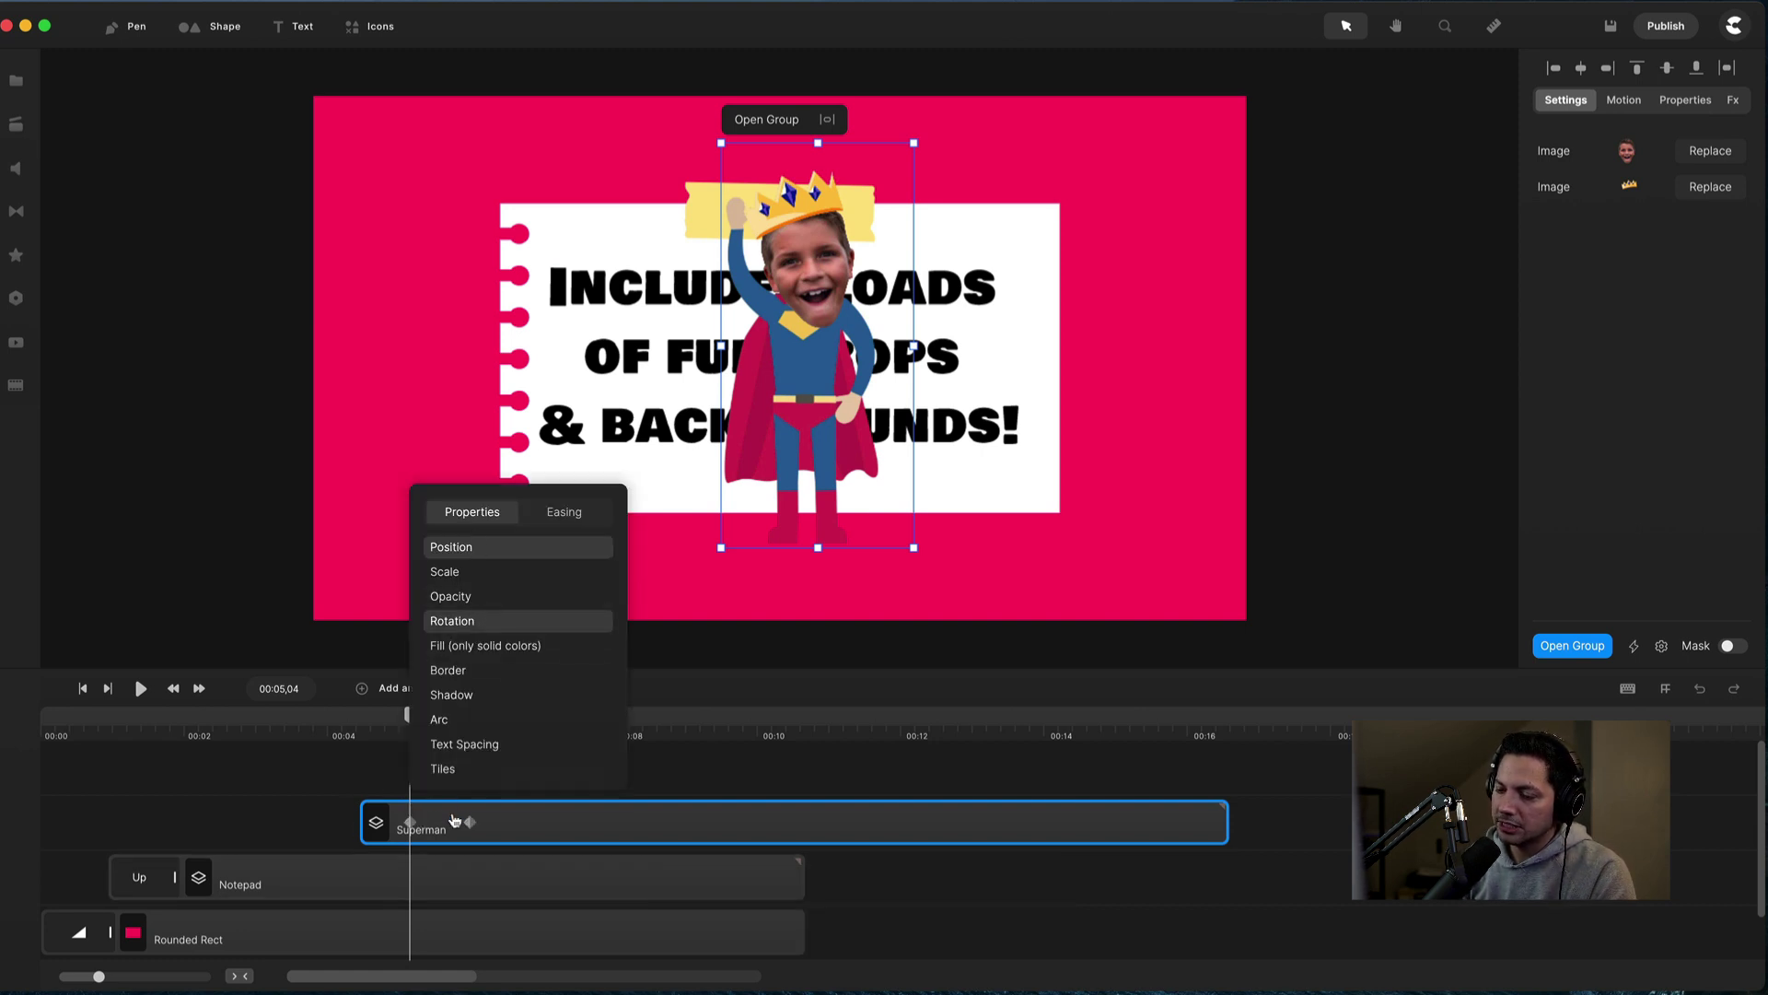
key("Escape")
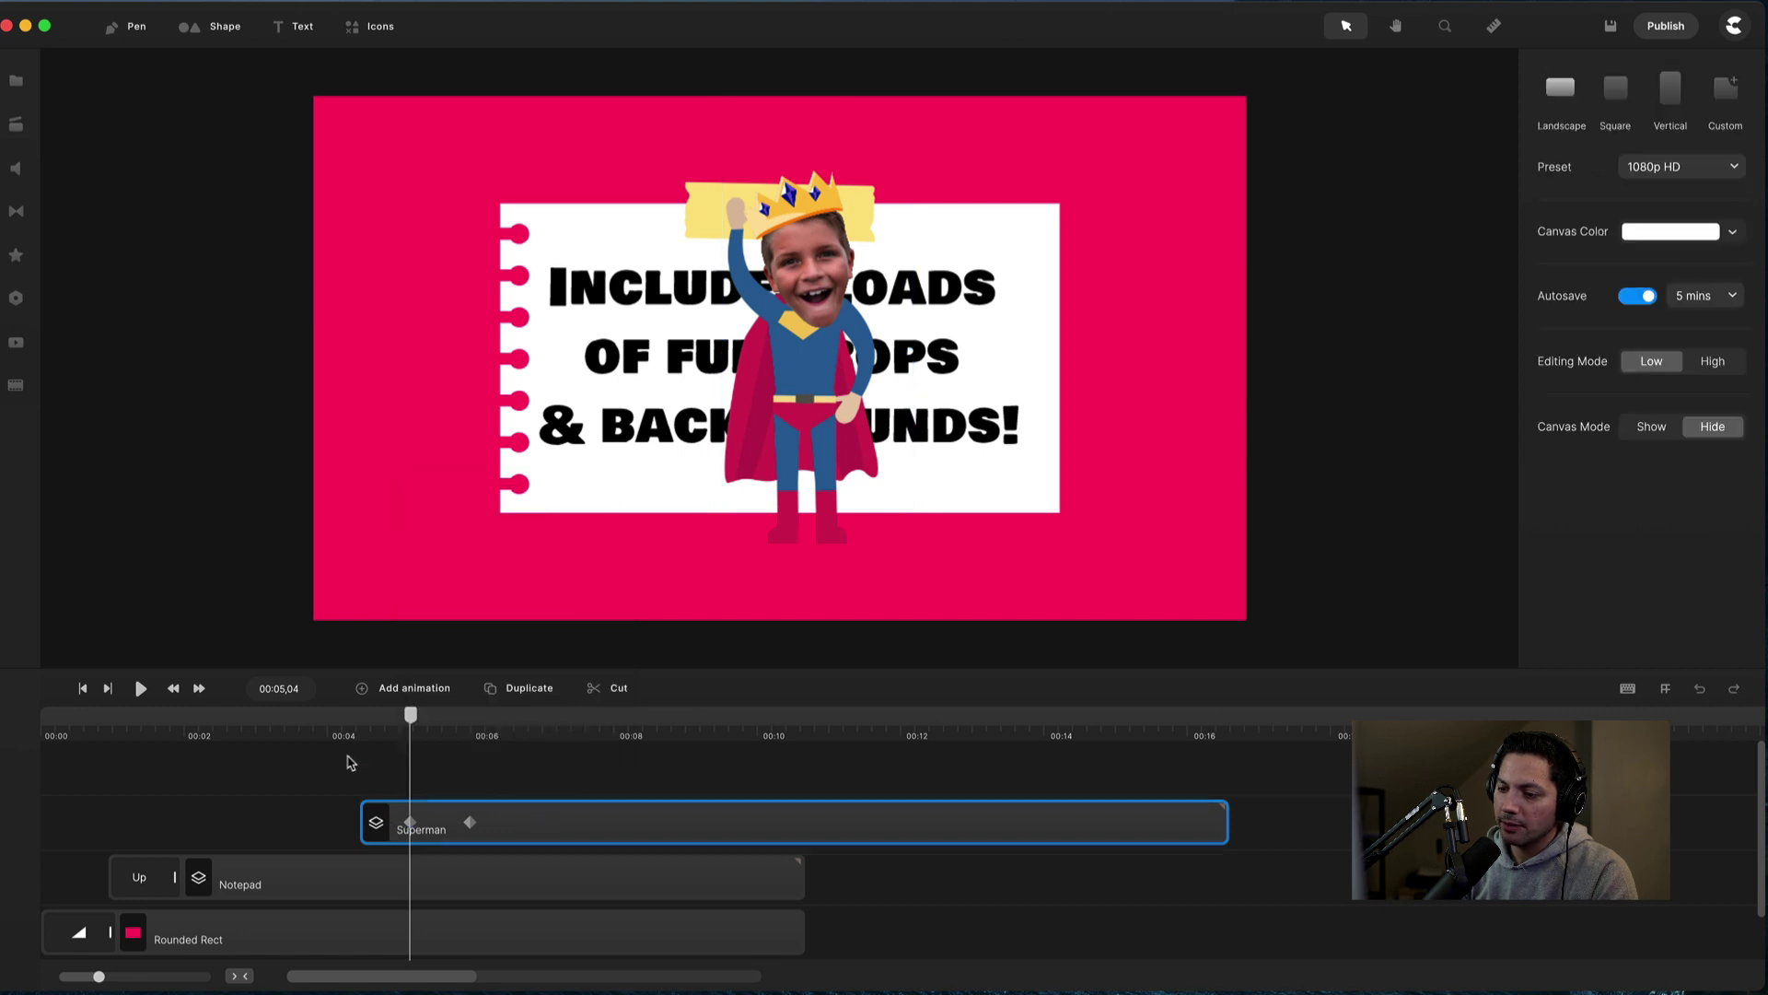
At the animation's first keyframe, place Superman just below the canvas, right of centre, tilted slightly counterclockwise.
left_click(412, 826)
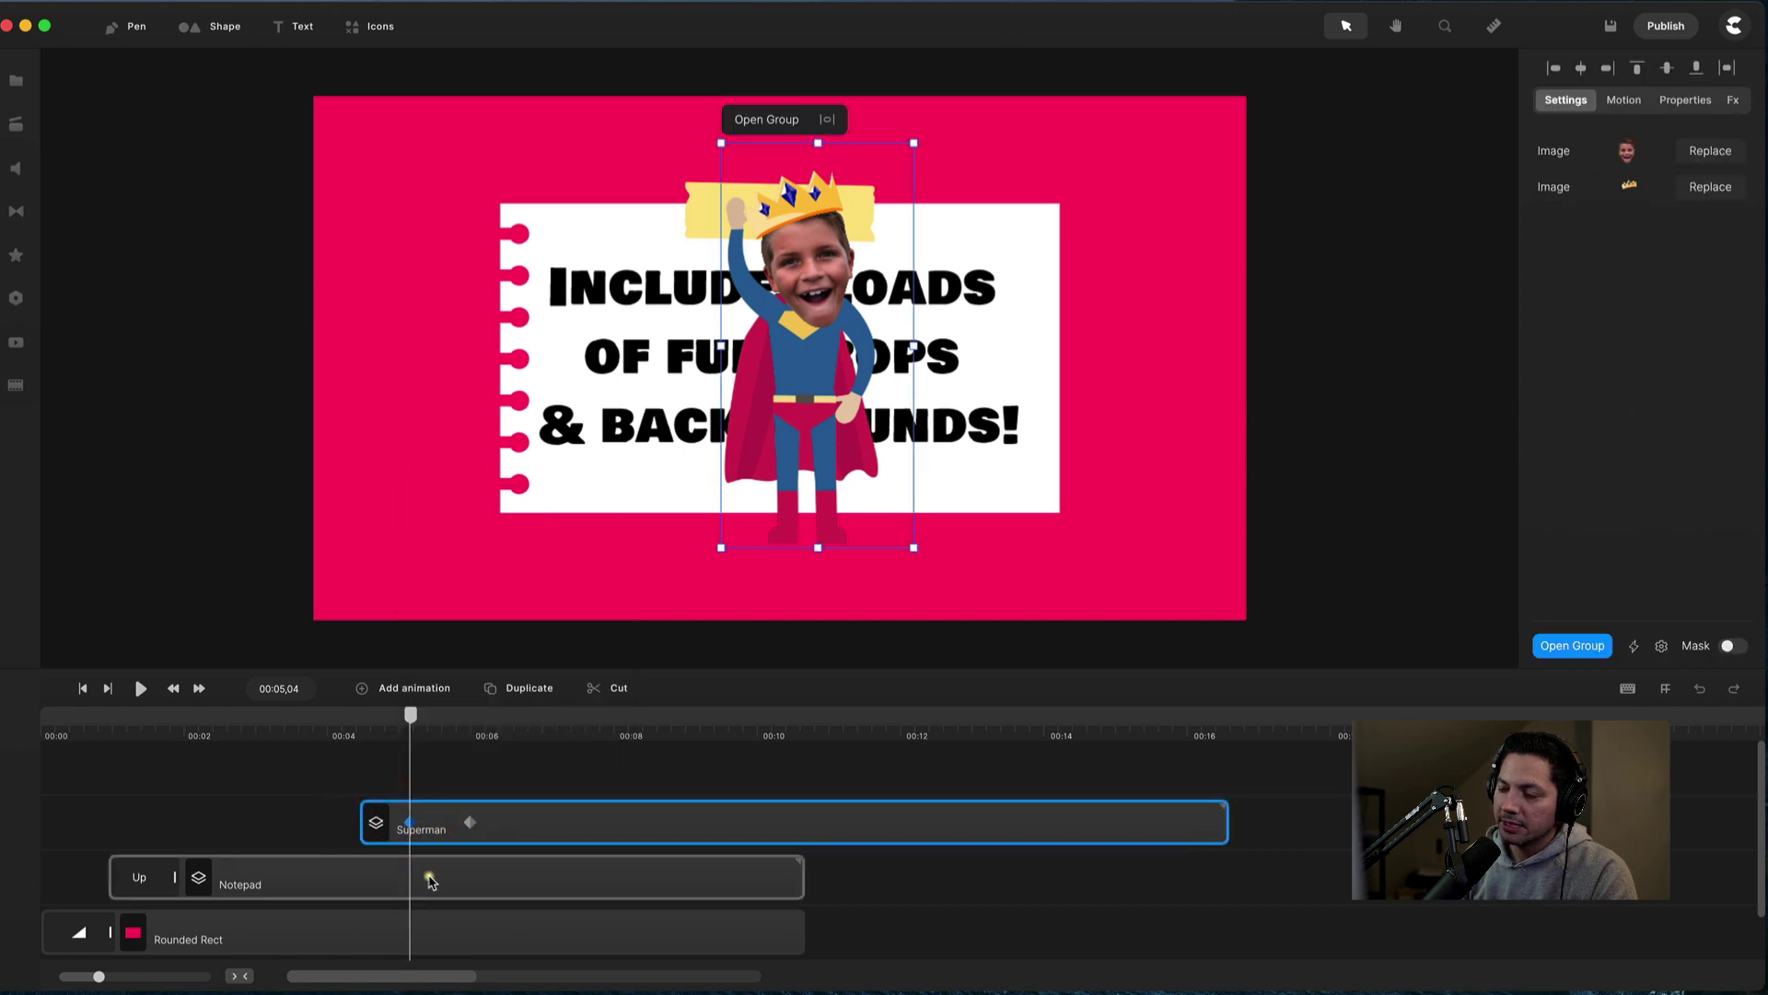
left_click_drag(802, 360, 1070, 821)
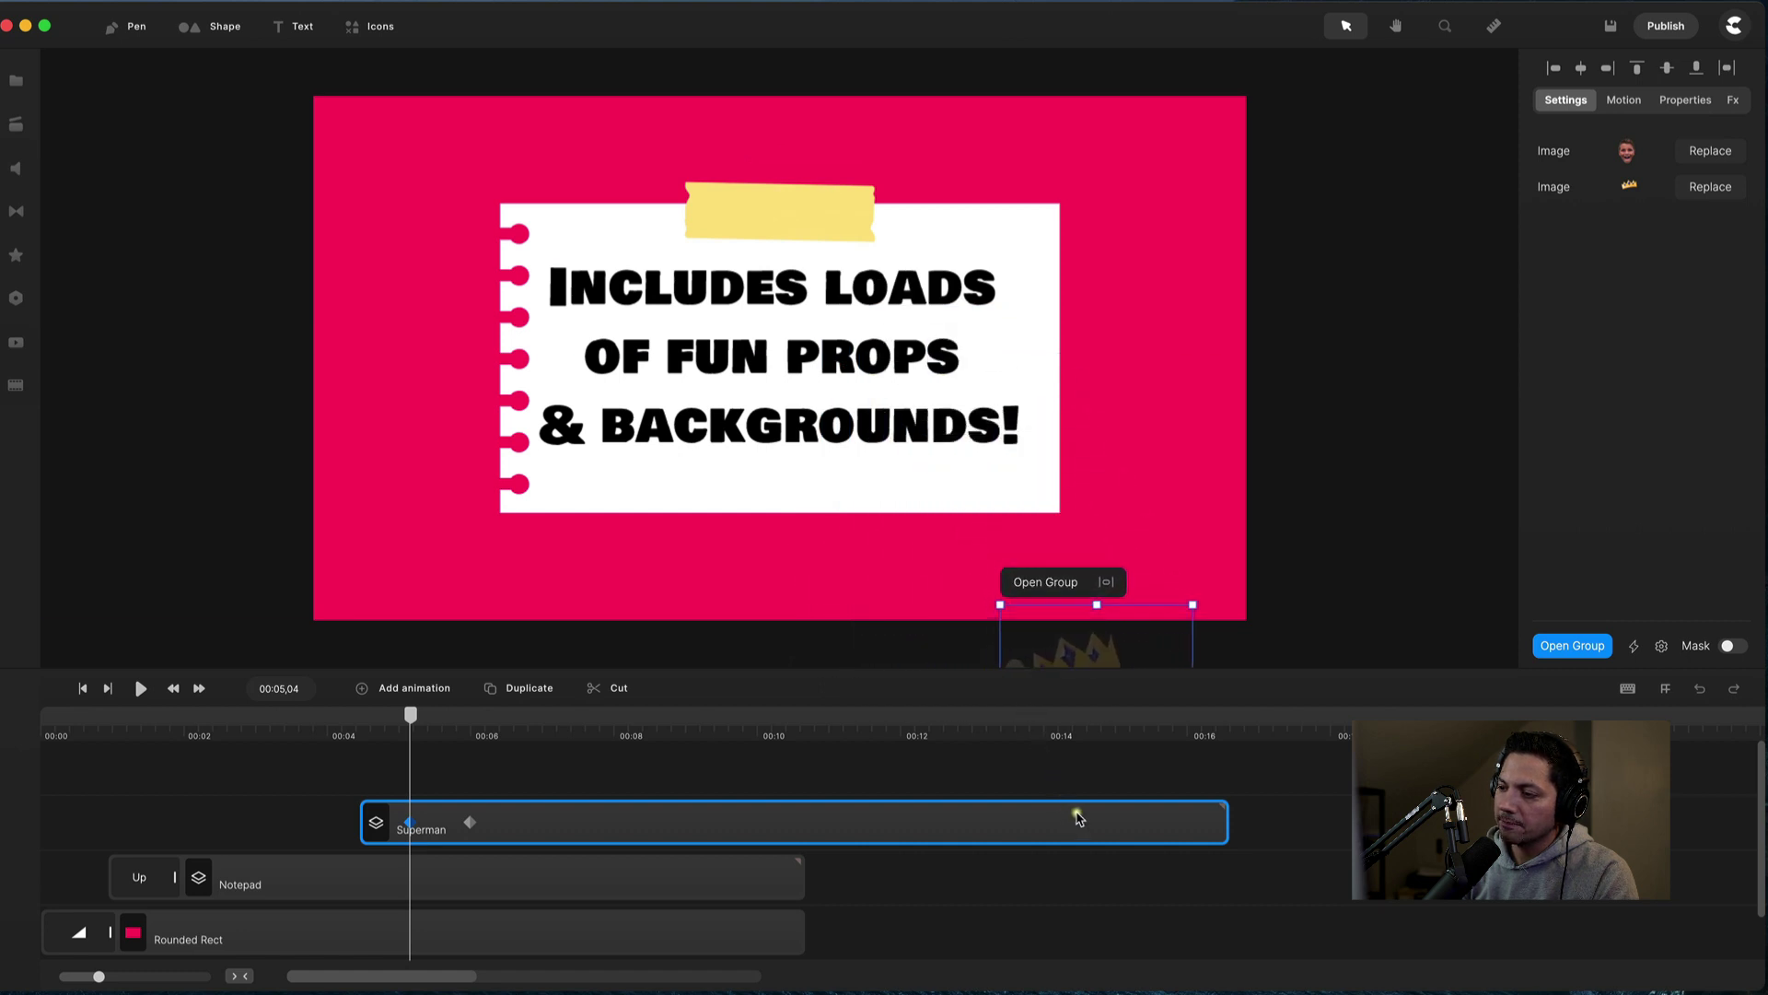
left_click_drag(984, 597, 962, 626)
scroll(886, 545, "down", 3)
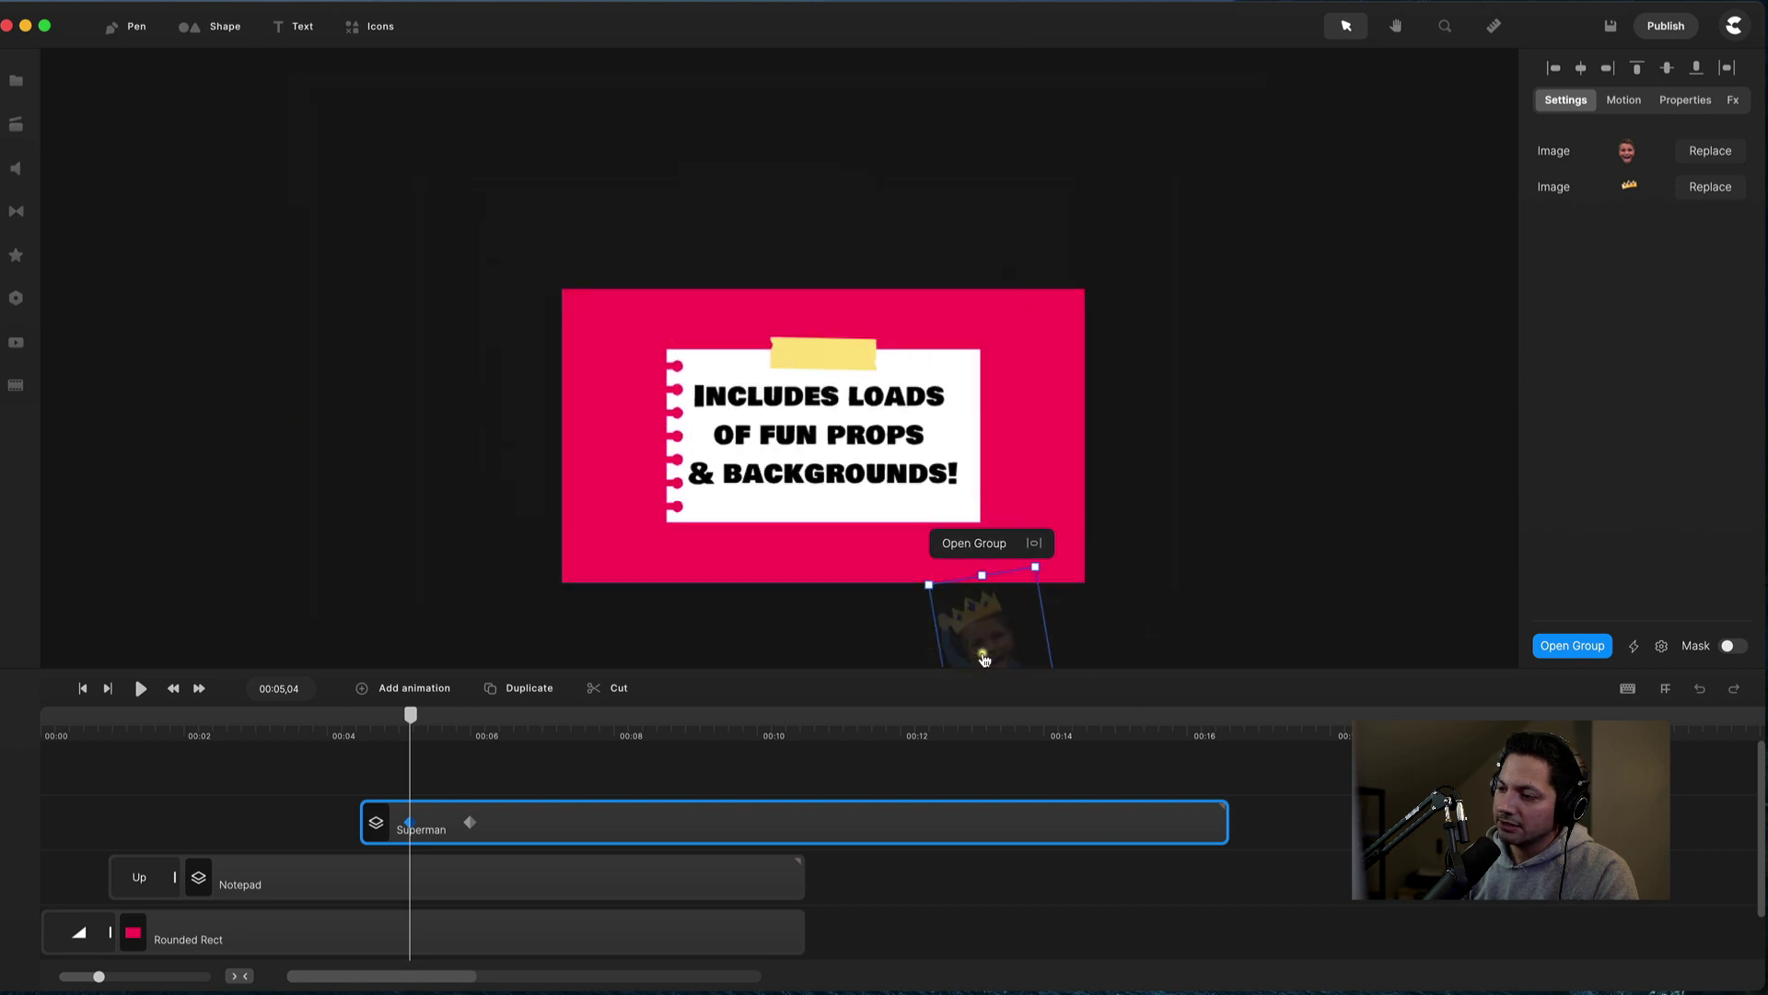
left_click_drag(916, 579, 921, 576)
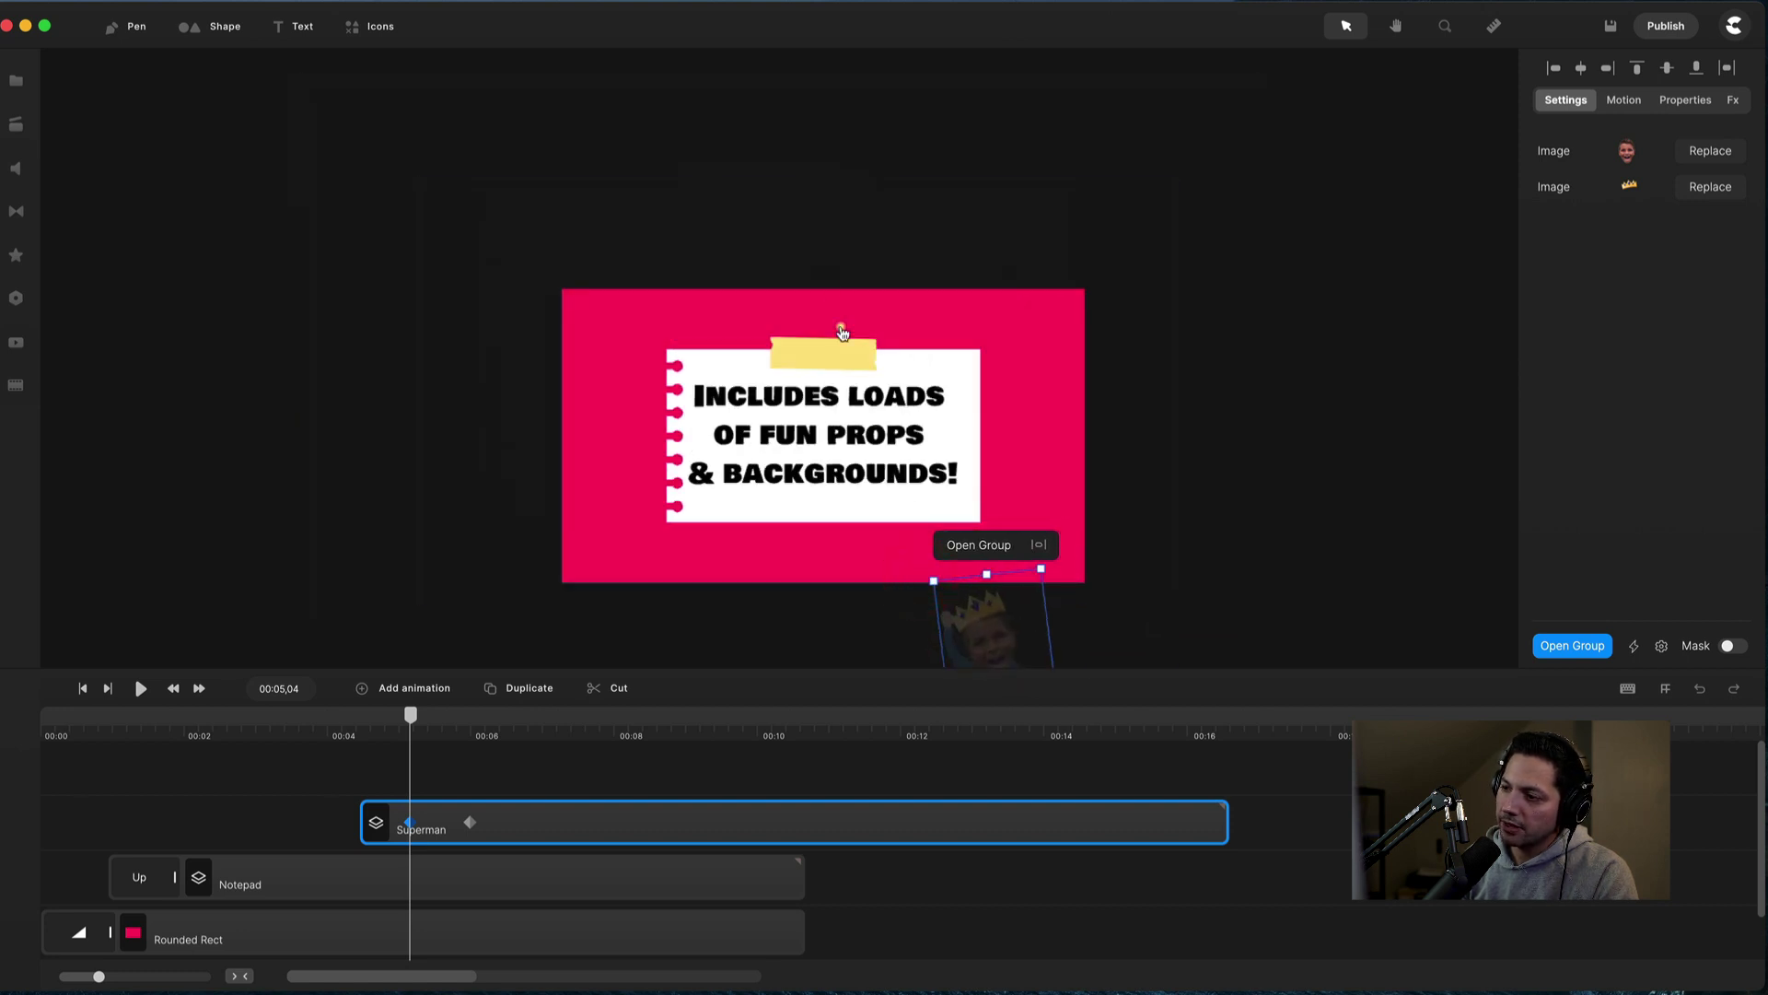
At the second keyframe, at 00:05,29, tilt Superman counterclockwise and move him above the canvas, out of the scene.
left_click(472, 819)
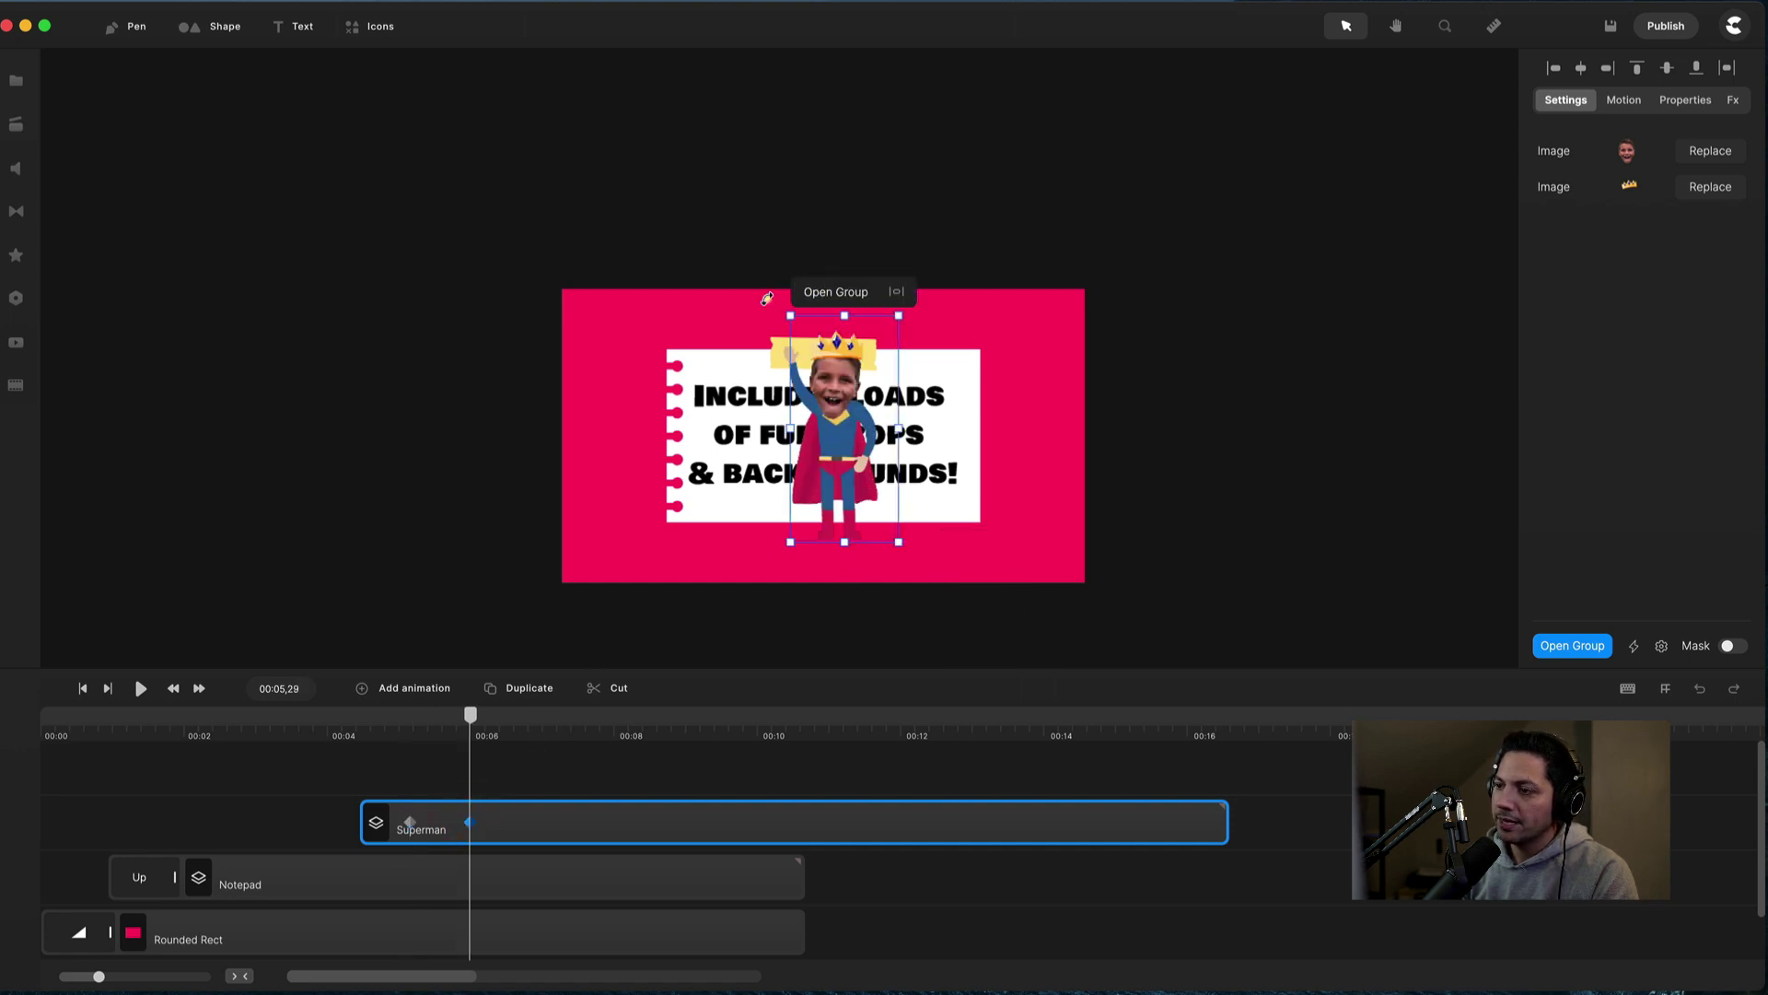
left_click_drag(777, 300, 763, 344)
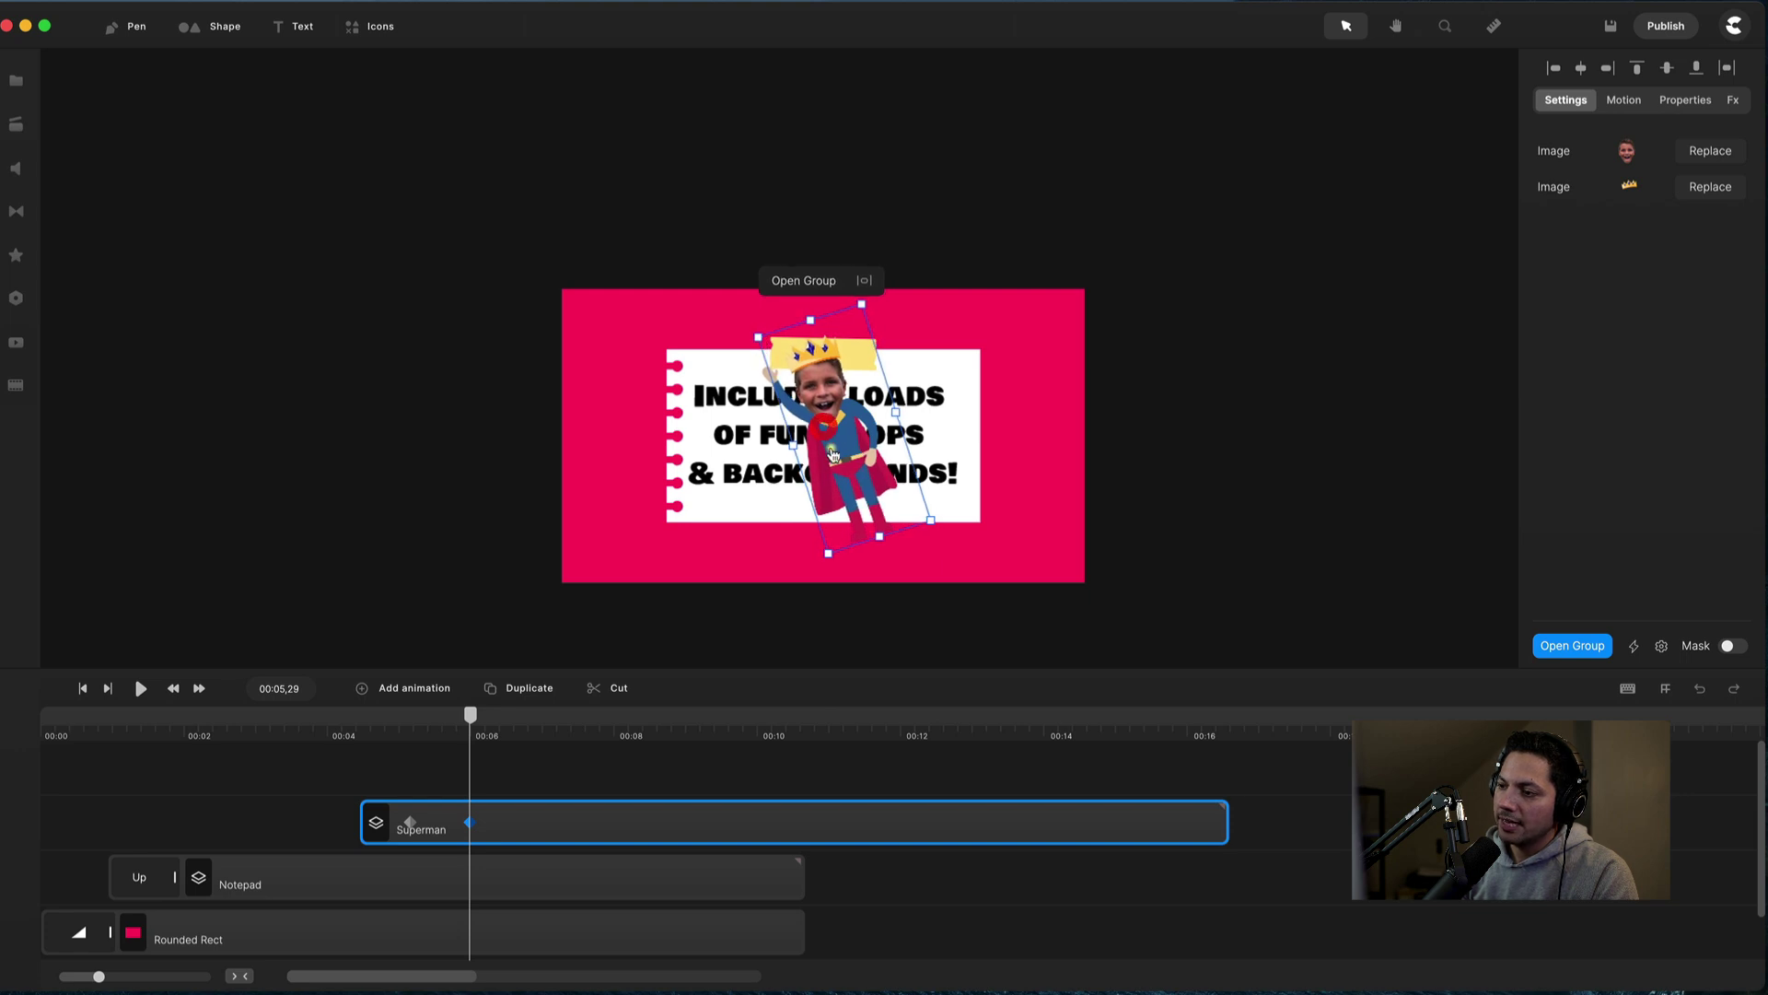
left_click_drag(832, 454, 781, 190)
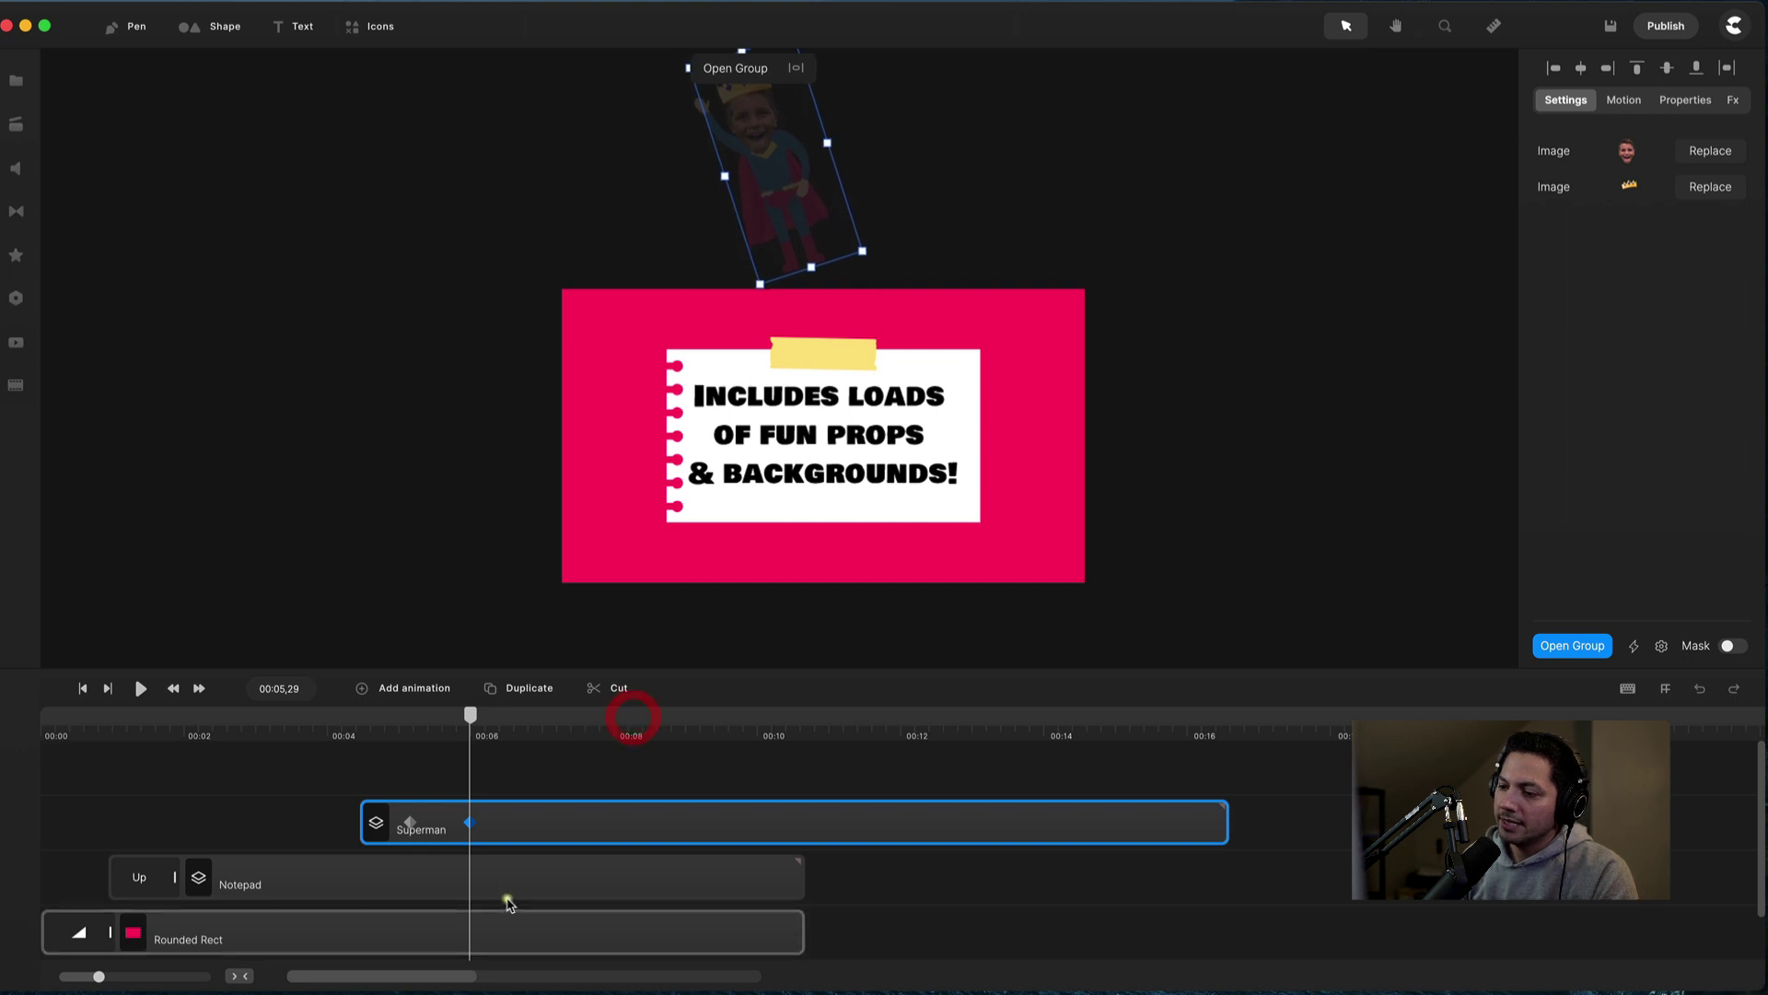
Play back Superman's flight across the scene from 00:04,14 and scrub through it to judge its speed.
left_click_drag(462, 712, 358, 725)
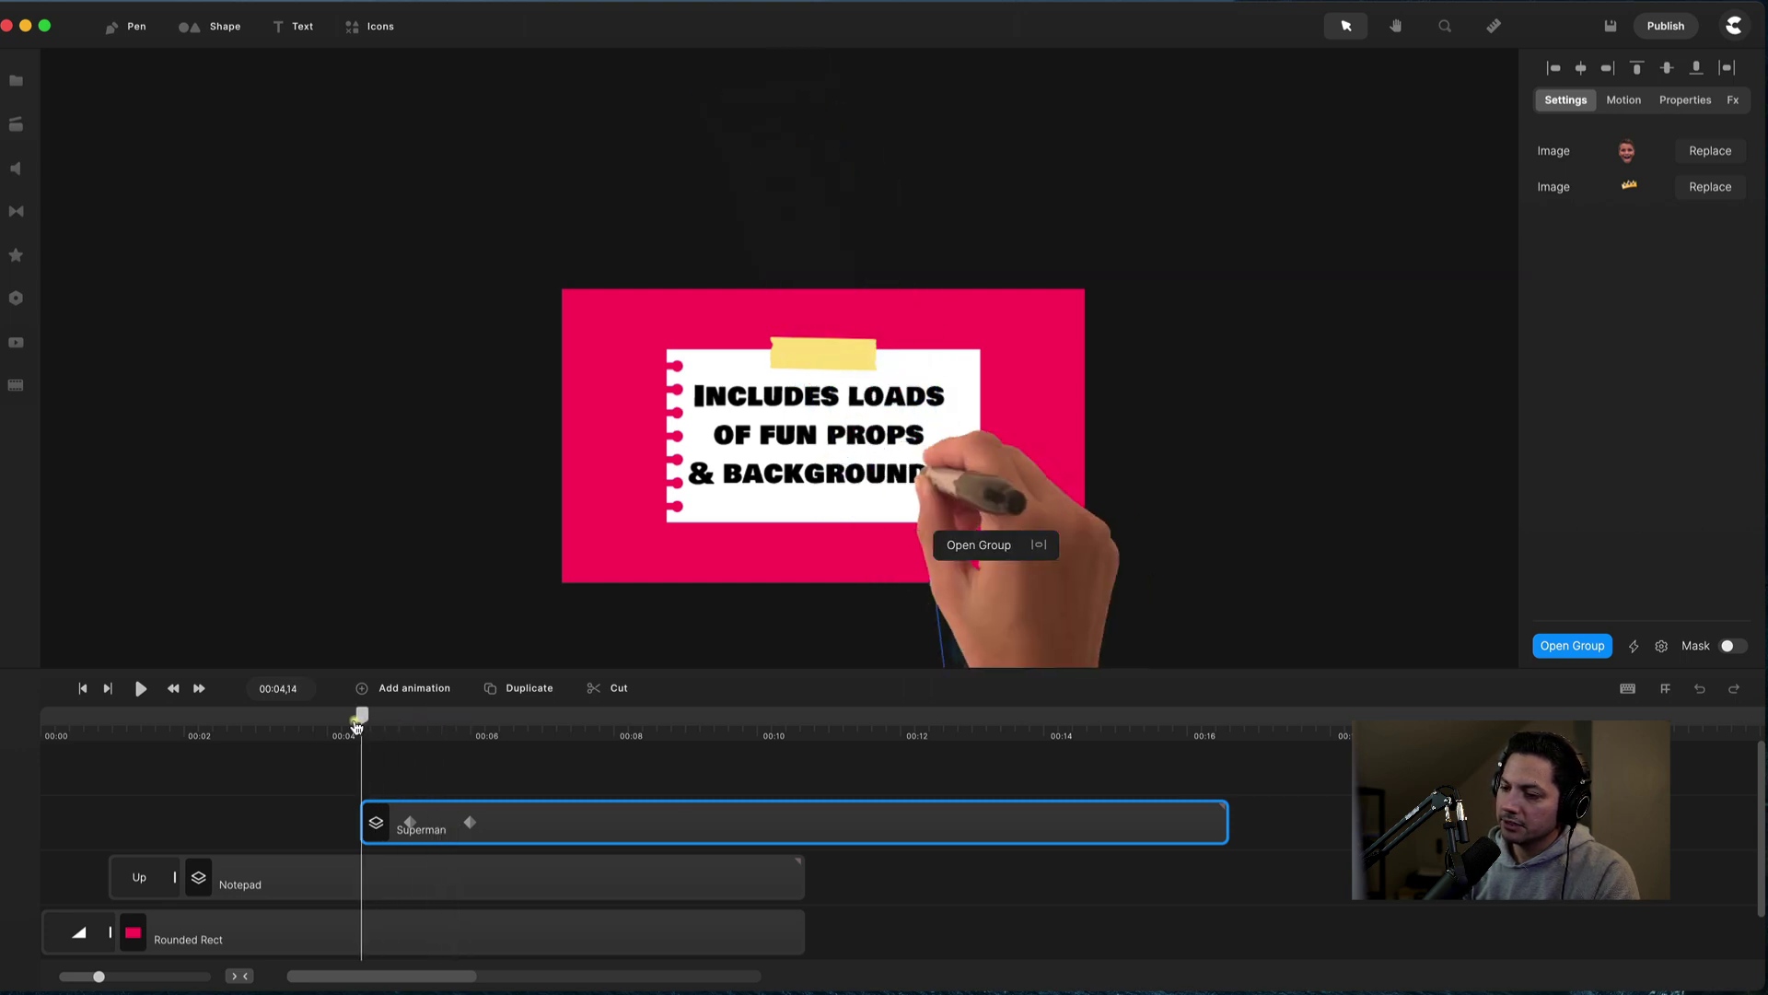
key("space")
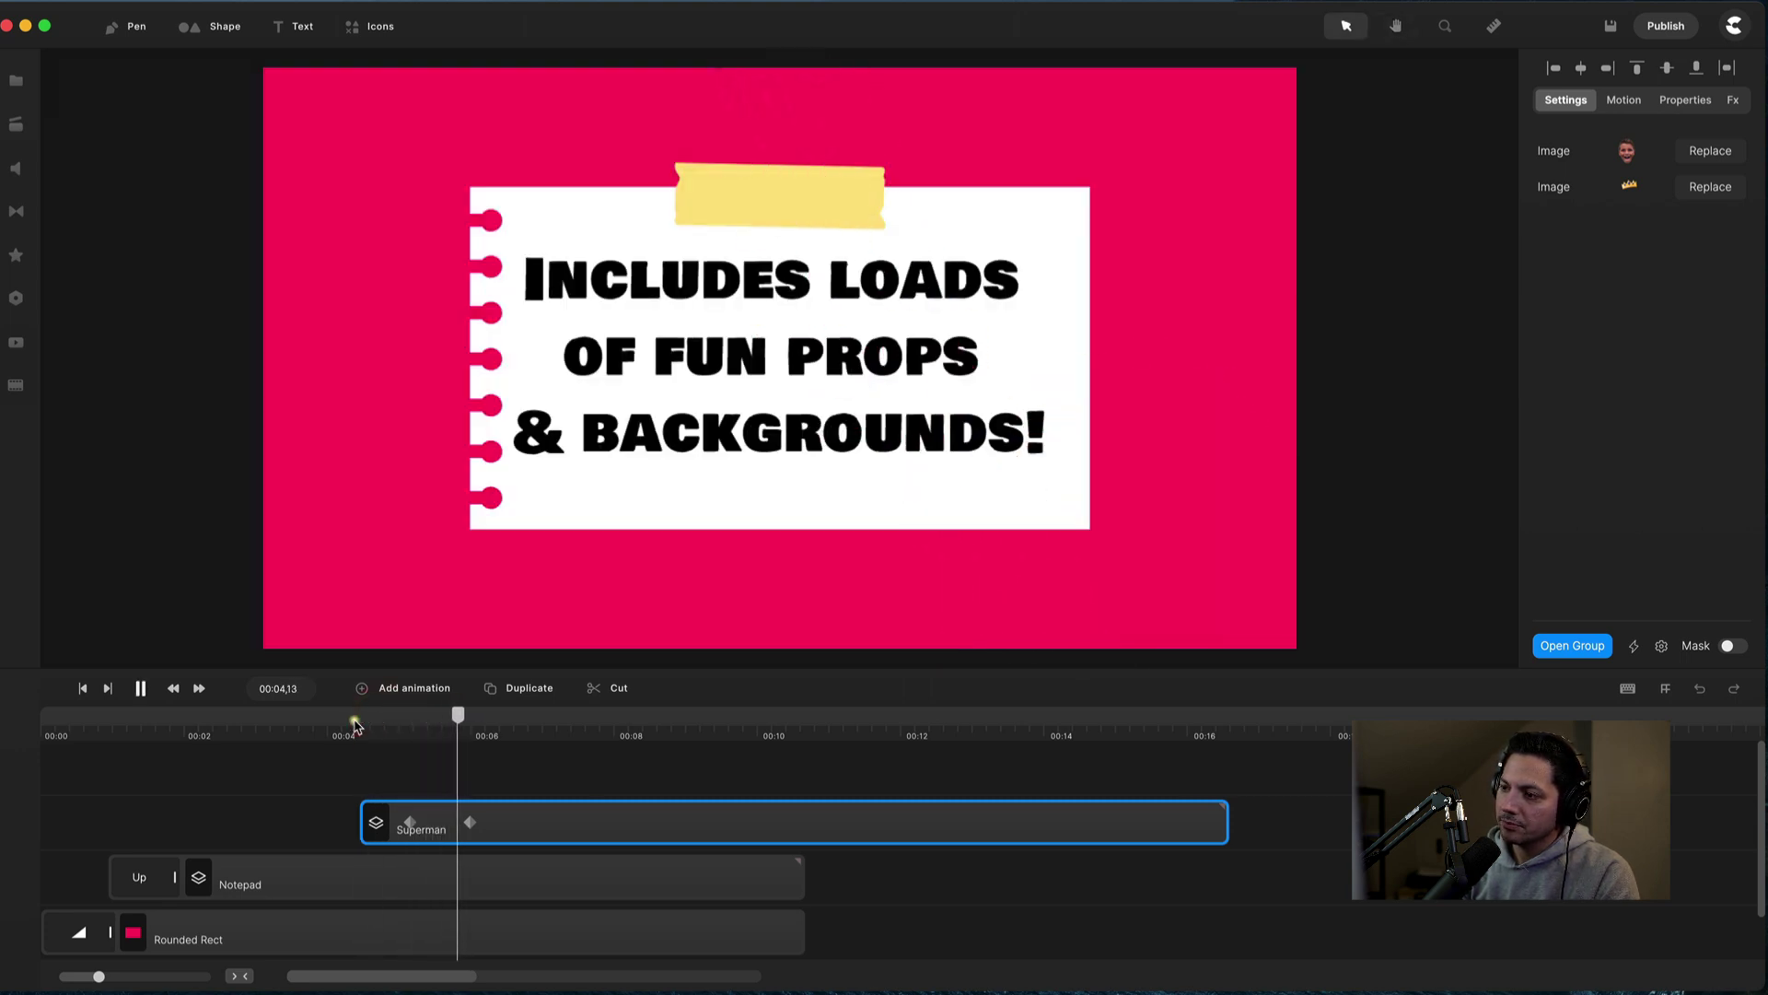
key("space")
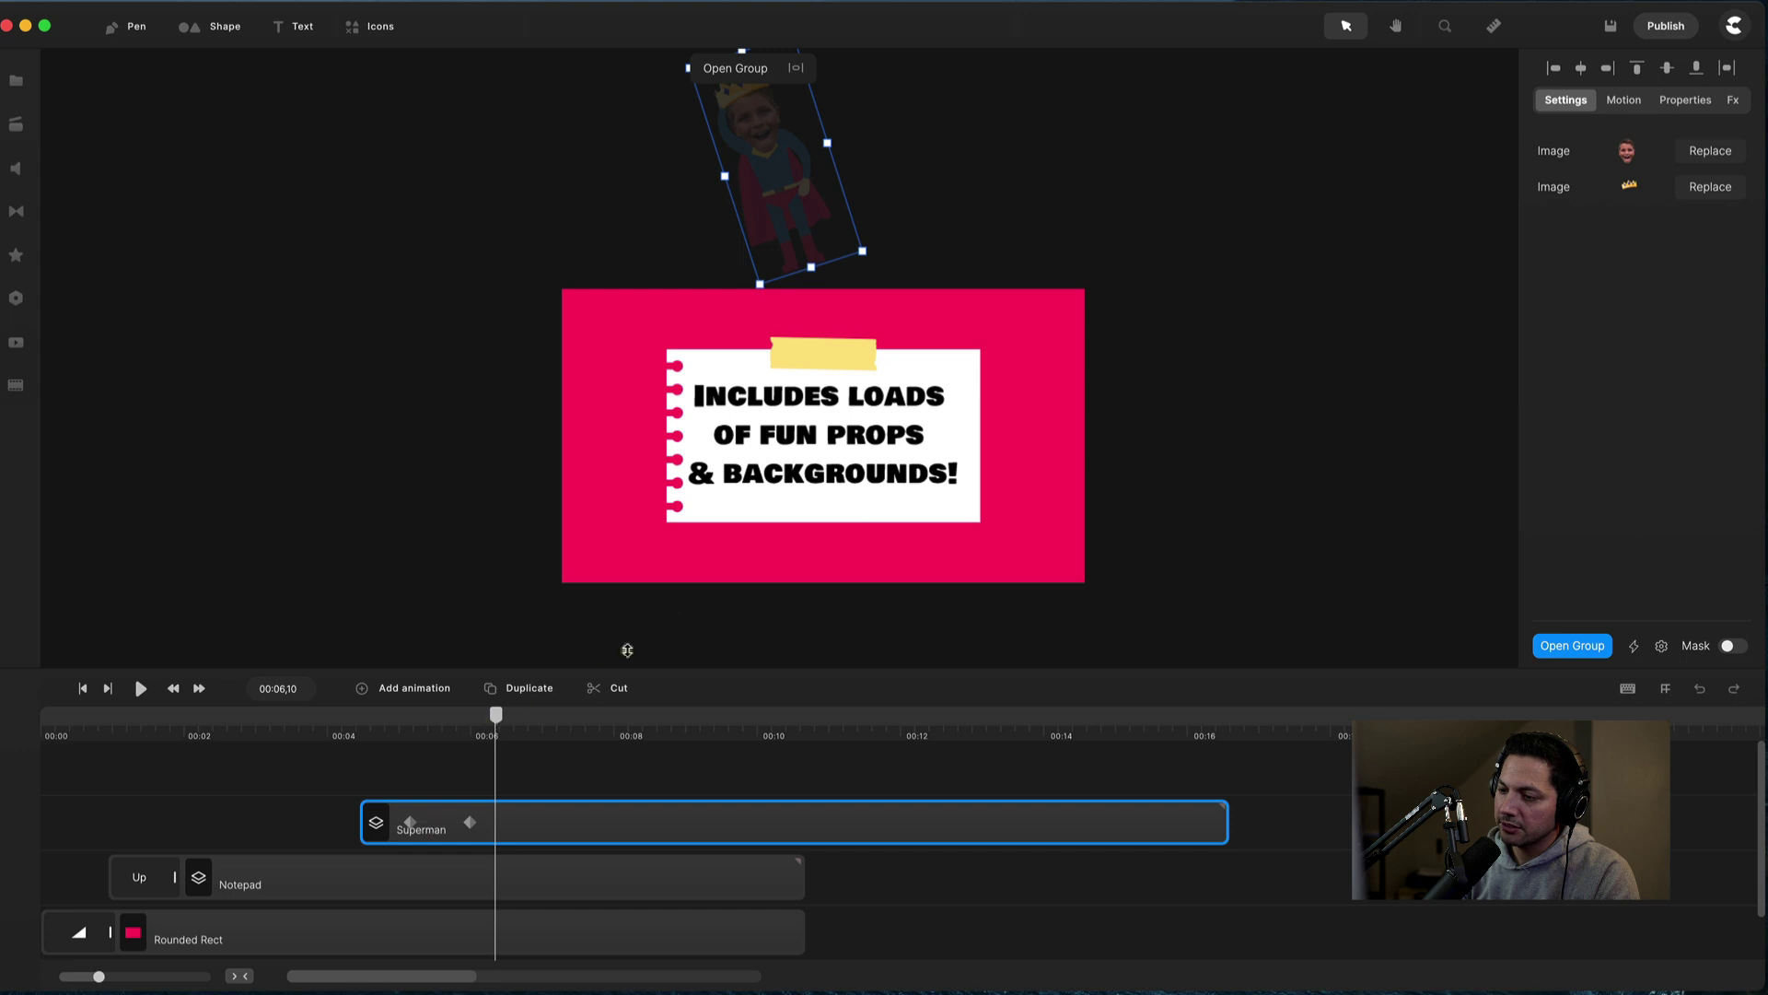
left_click(704, 515)
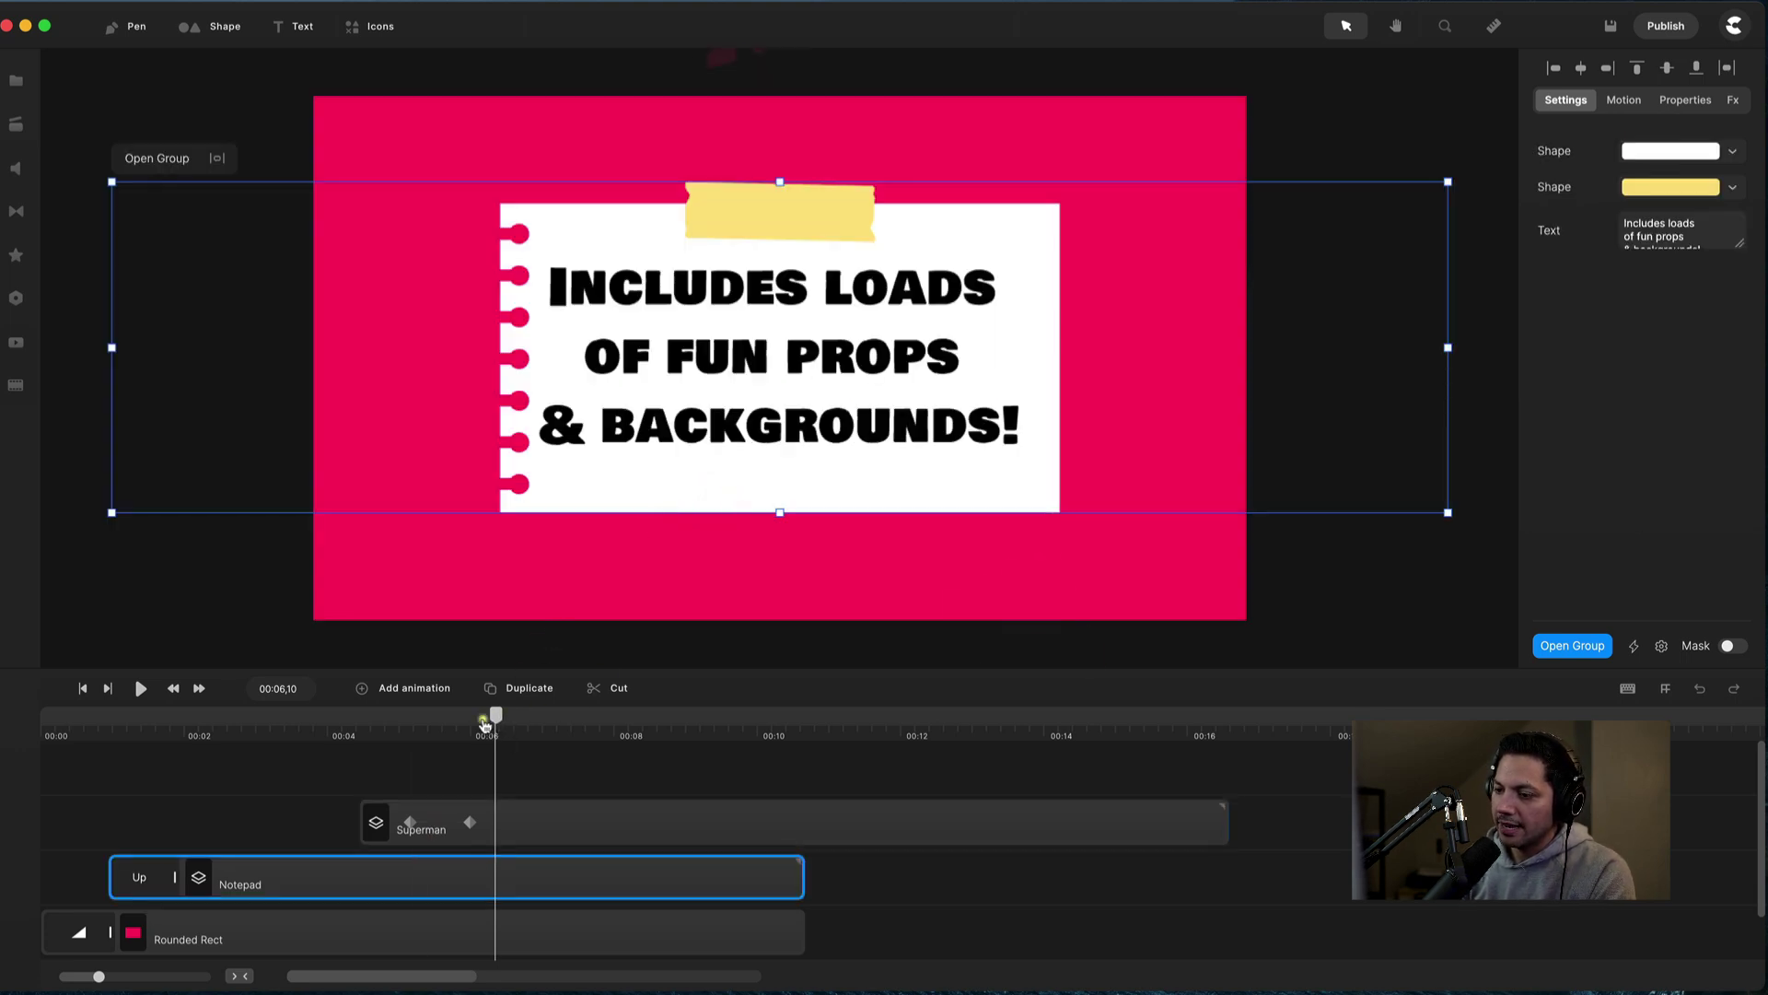
left_click_drag(486, 726, 436, 730)
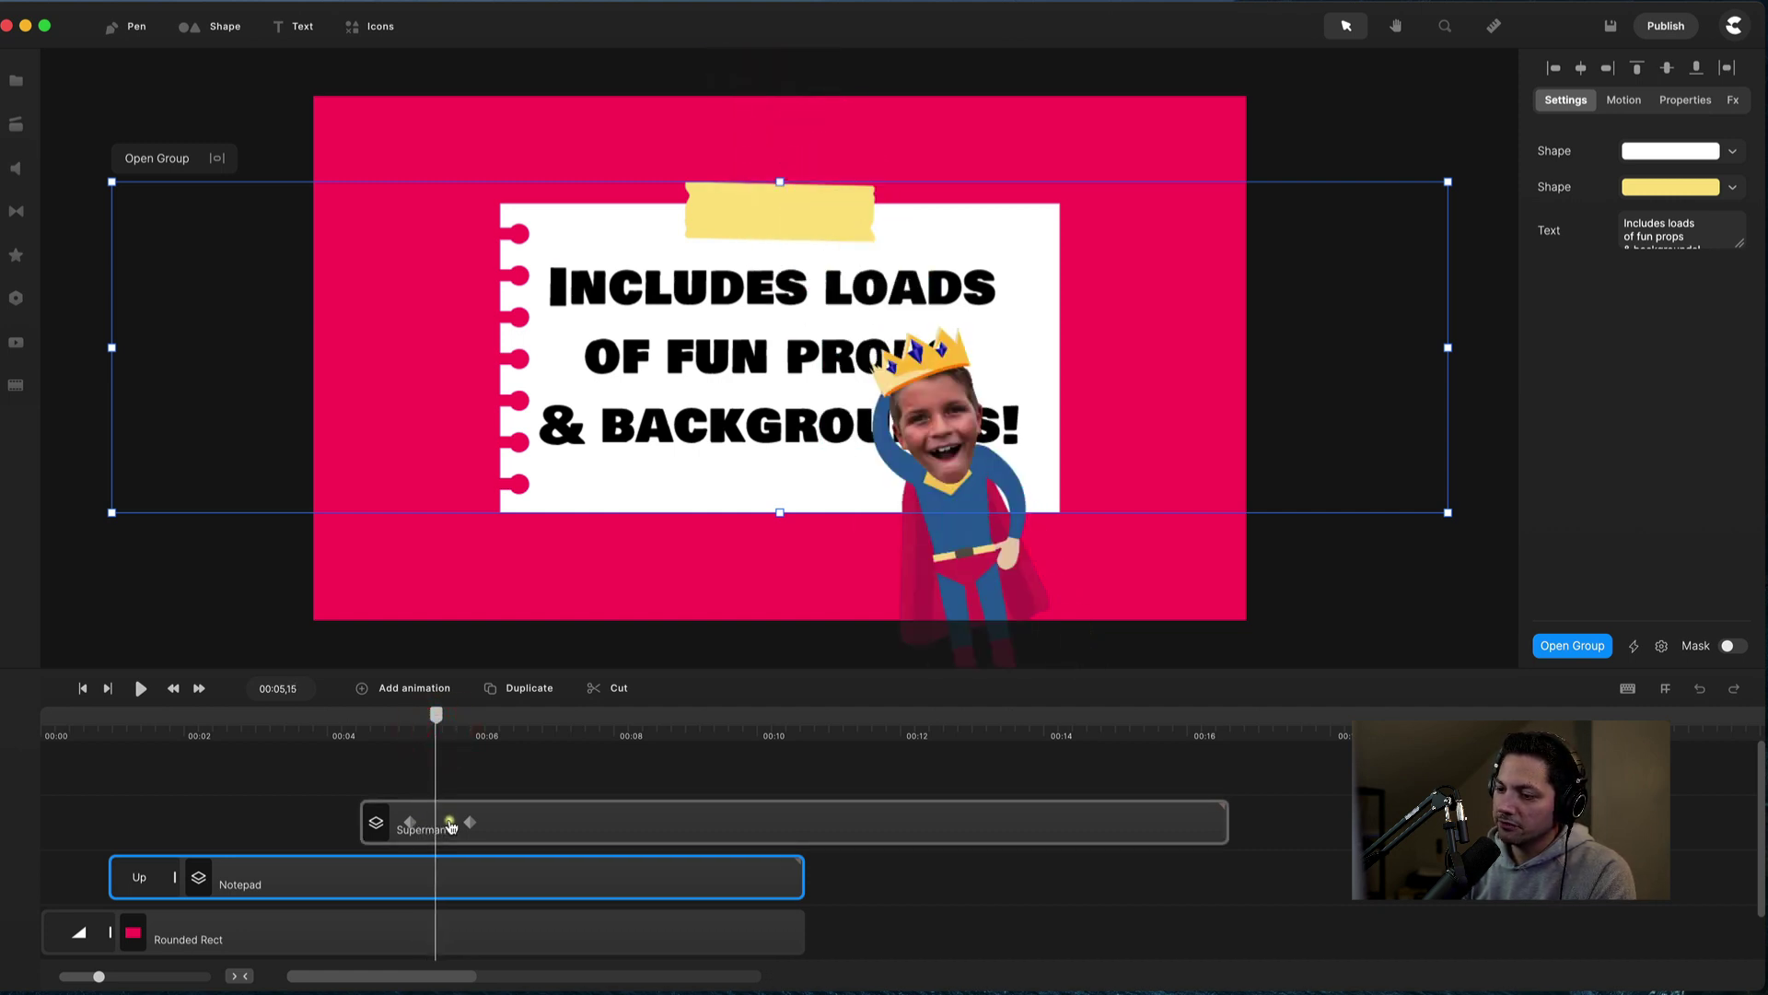
Slow Superman's flight: move his first keyframe closer to the clip's start and the second to about 00:07,09, and preview it.
left_click_drag(451, 826, 562, 822)
left_click(432, 822)
left_click(336, 724)
key("space")
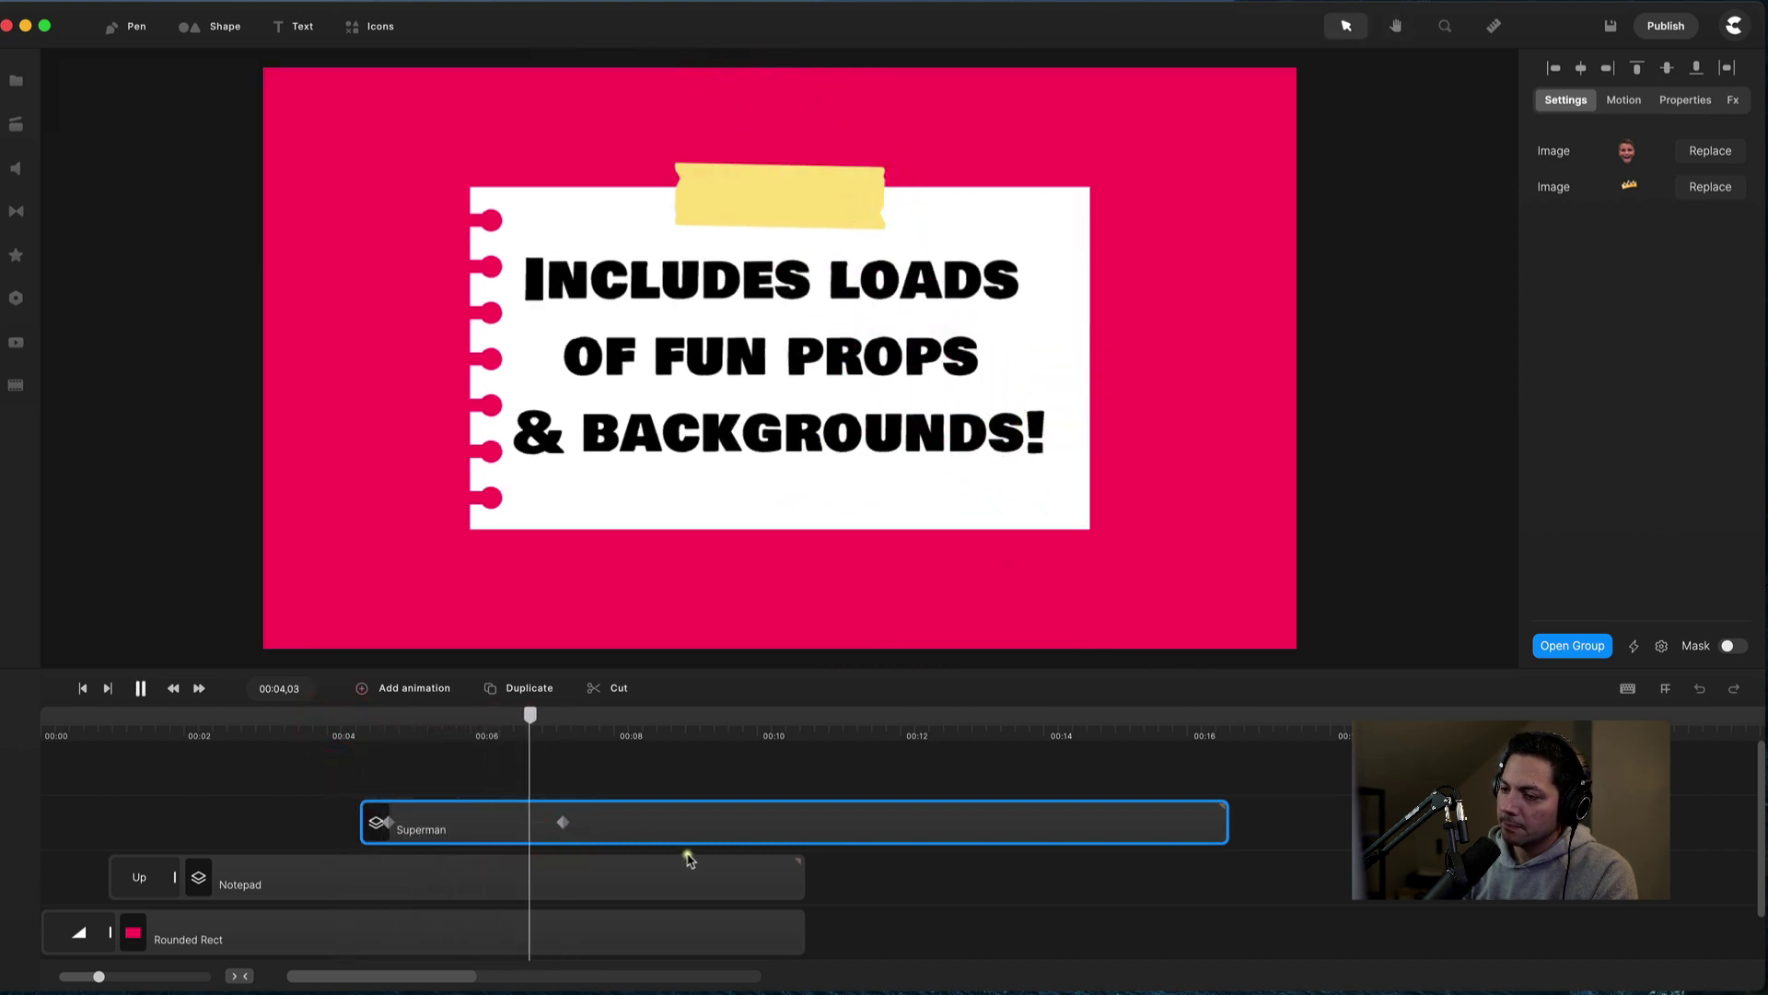
left_click(558, 725)
mouse_move(558, 725)
left_mouse_down()
mouse_move(339, 728)
mouse_move(431, 733)
left_mouse_up()
Shift the Superman clip earlier to start just before 00:04 and play the scene back from 00:03,18.
left_click_drag(677, 817, 640, 816)
left_click(319, 721)
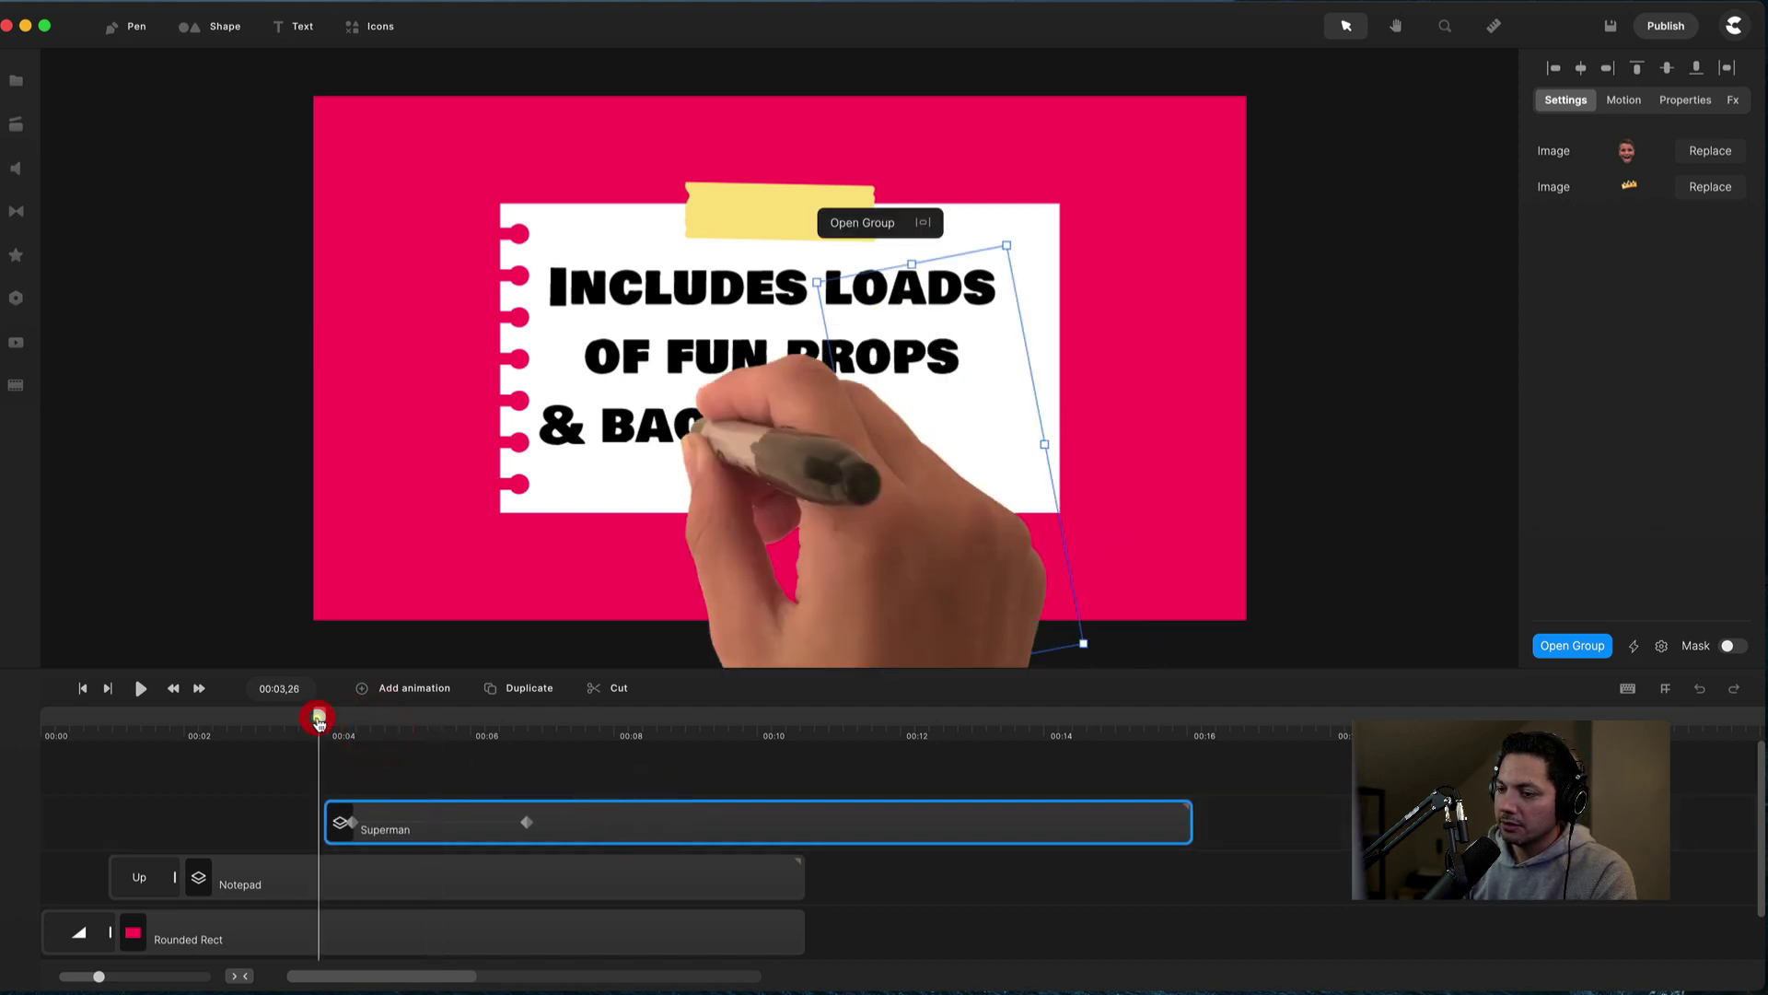
left_click(300, 725)
key("space")
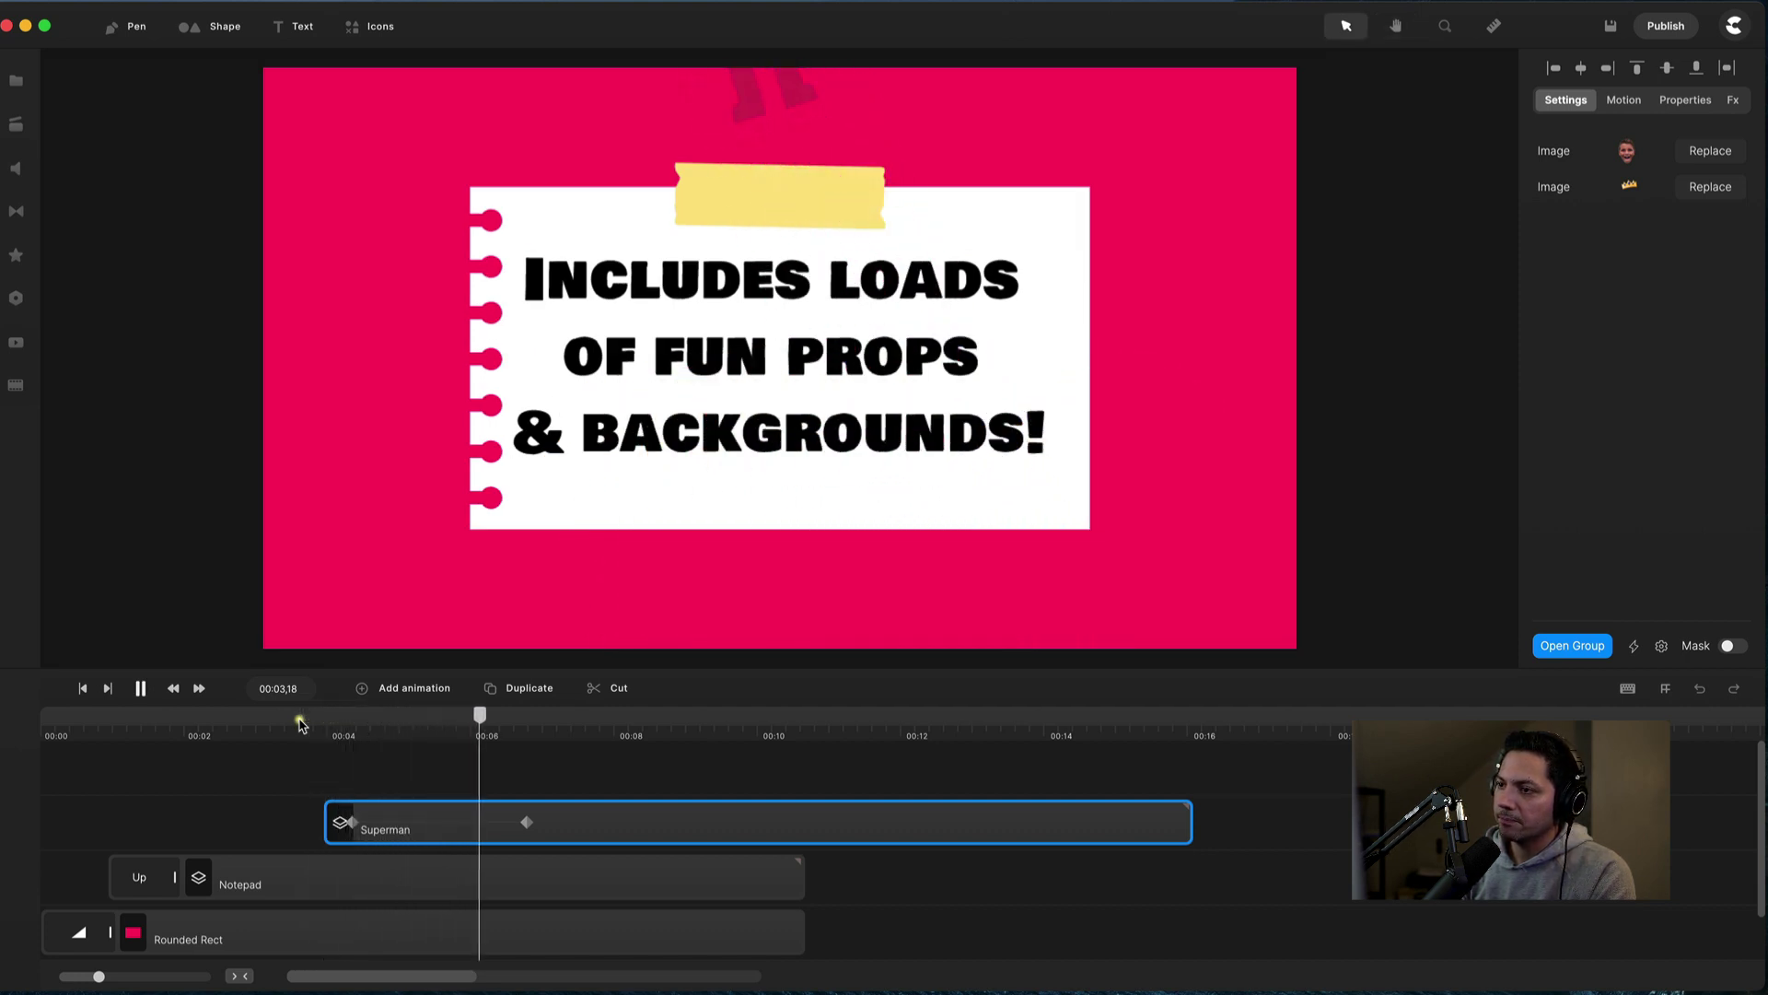
key("space")
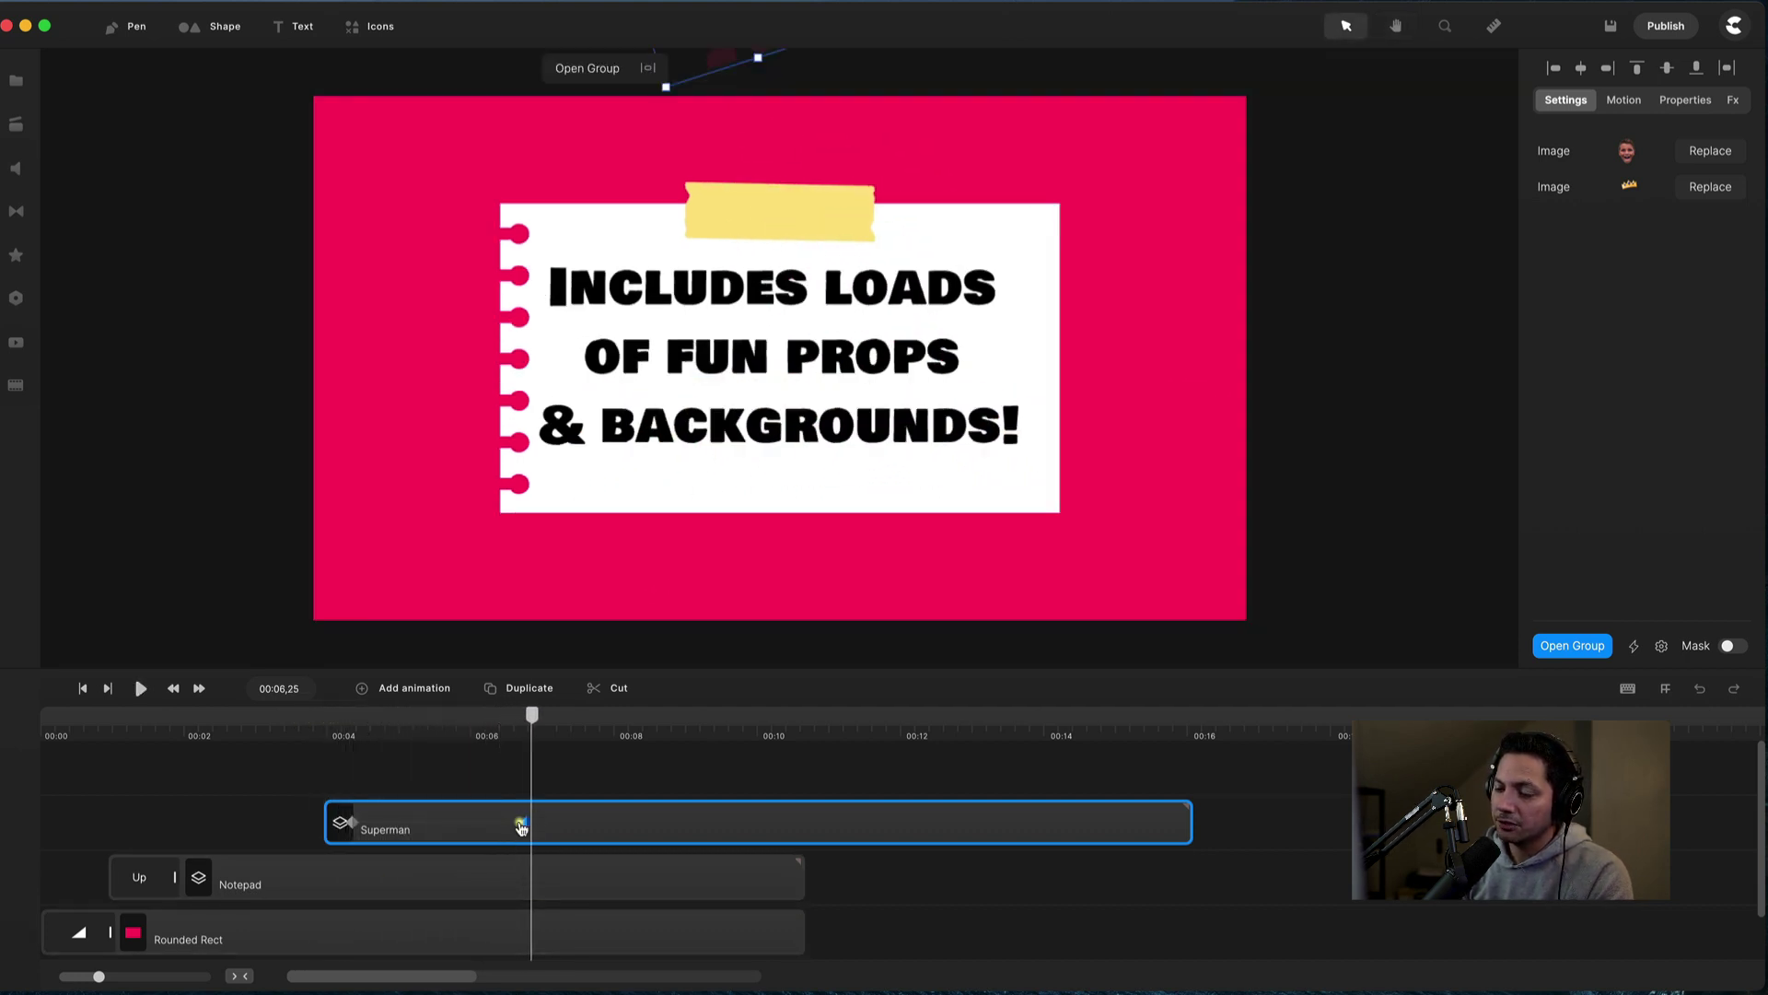
Move Superman's second keyframe to 00:07,11 and trim the end of his clip to just past the Notepad clip's end.
left_click_drag(510, 823, 591, 822)
left_click(326, 723)
key("space")
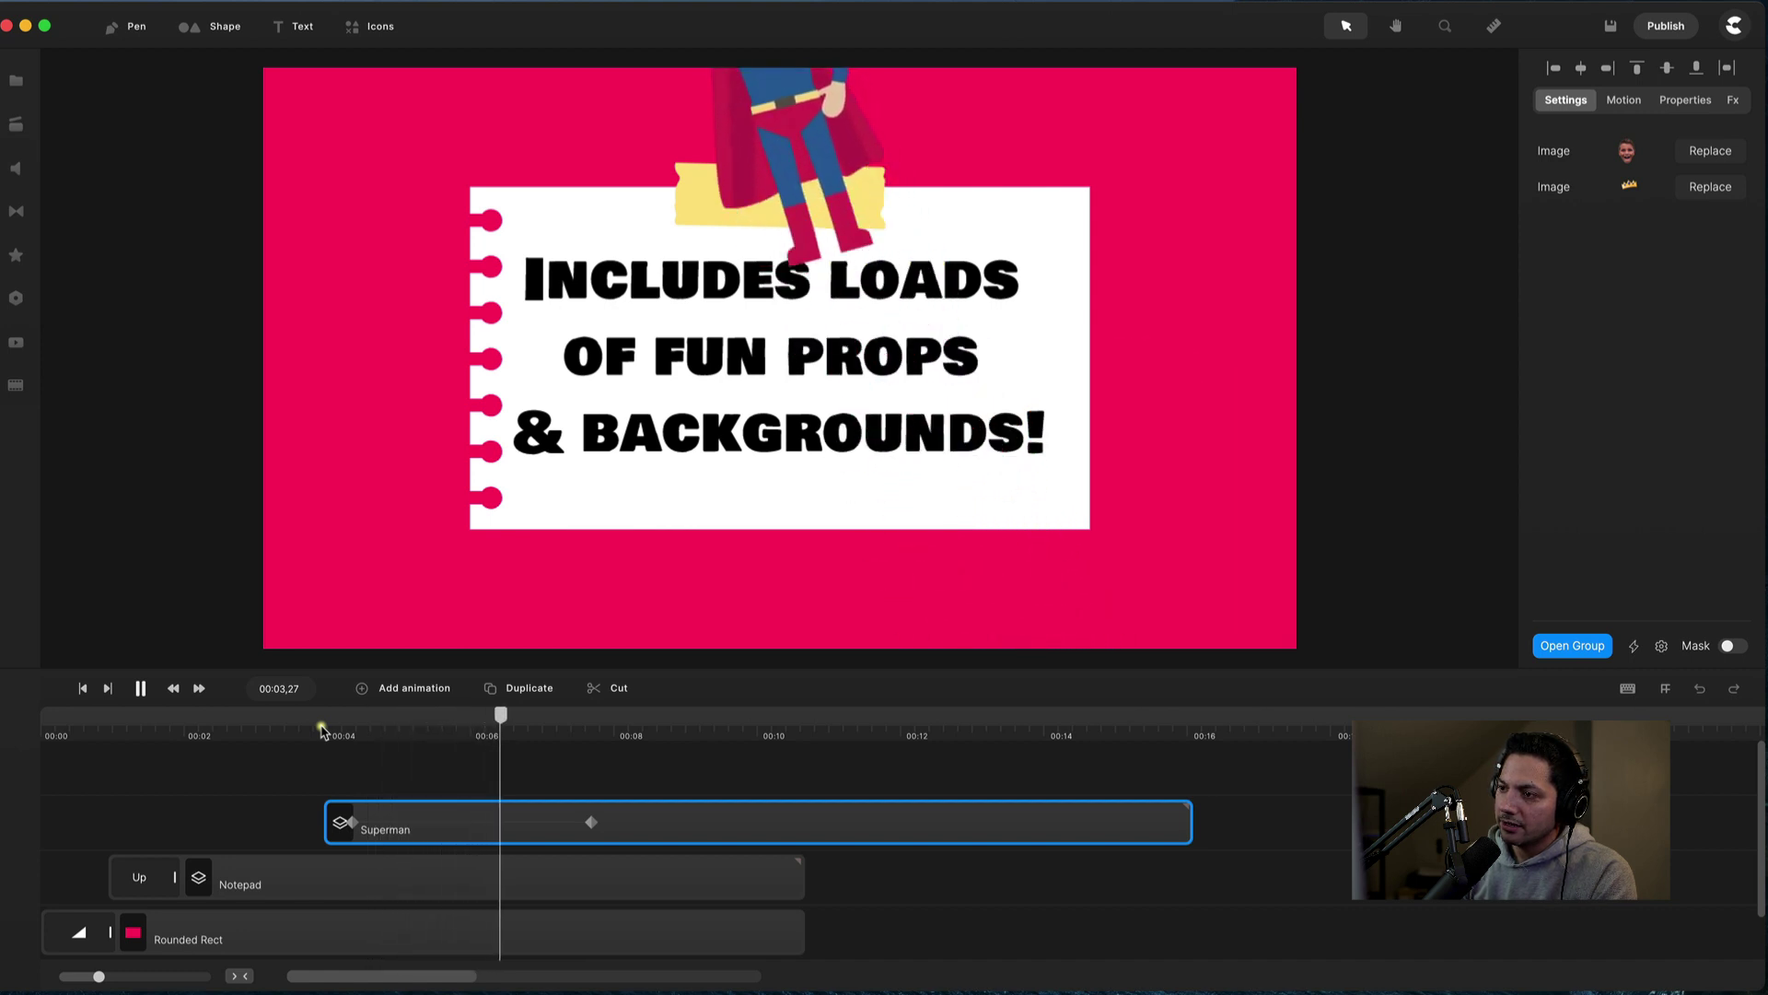
key("space")
left_click_drag(591, 822, 571, 822)
left_click(548, 774)
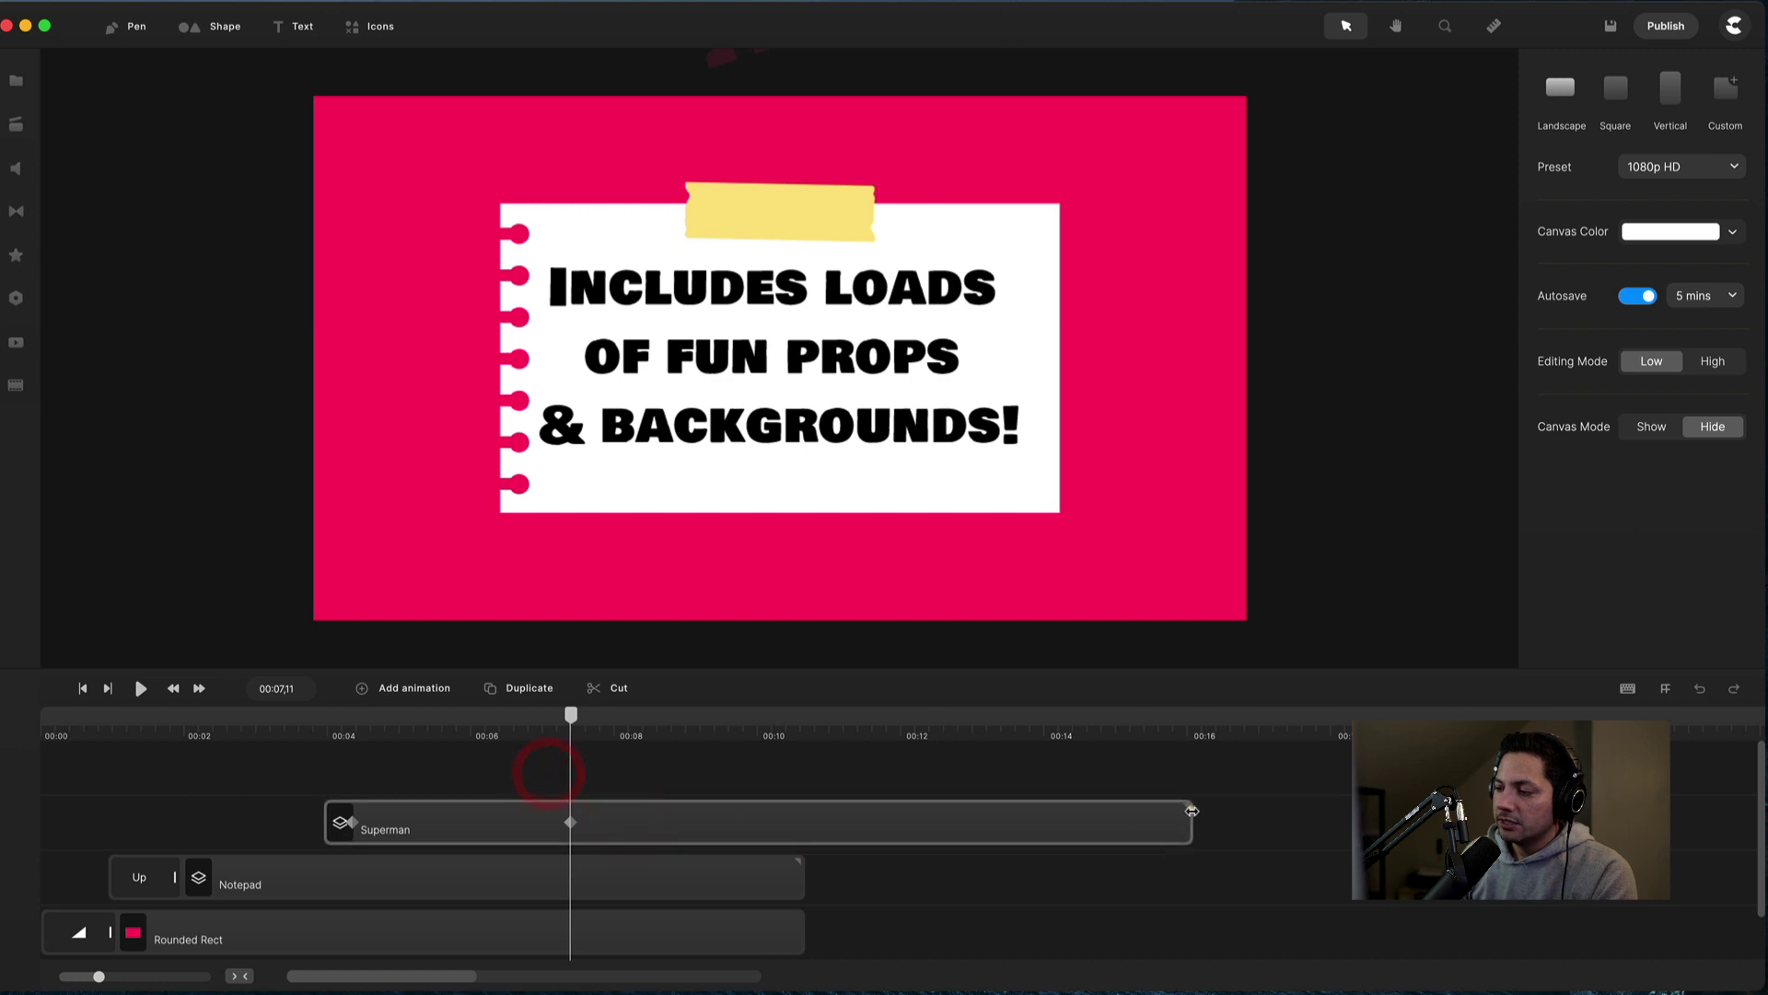
left_click_drag(1185, 813, 820, 828)
left_click(884, 766)
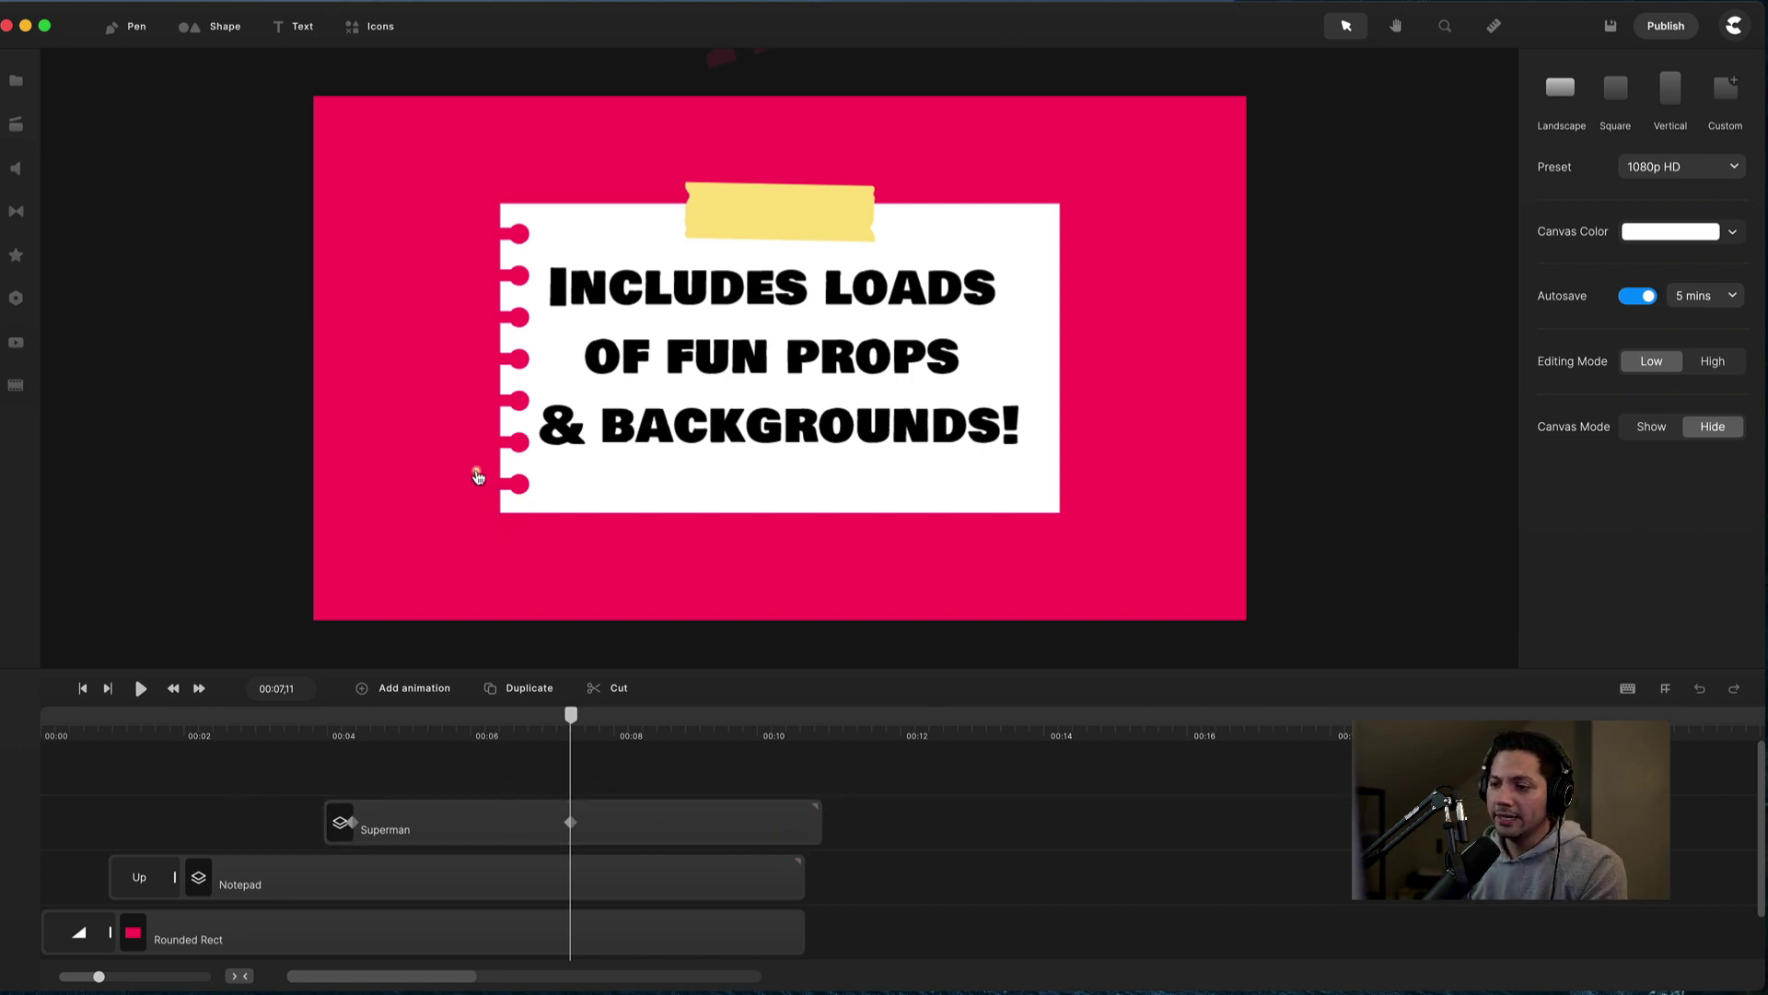
Place the pen, pencil and eraser image from the Doodle Note media folder on the canvas.
left_click(13, 87)
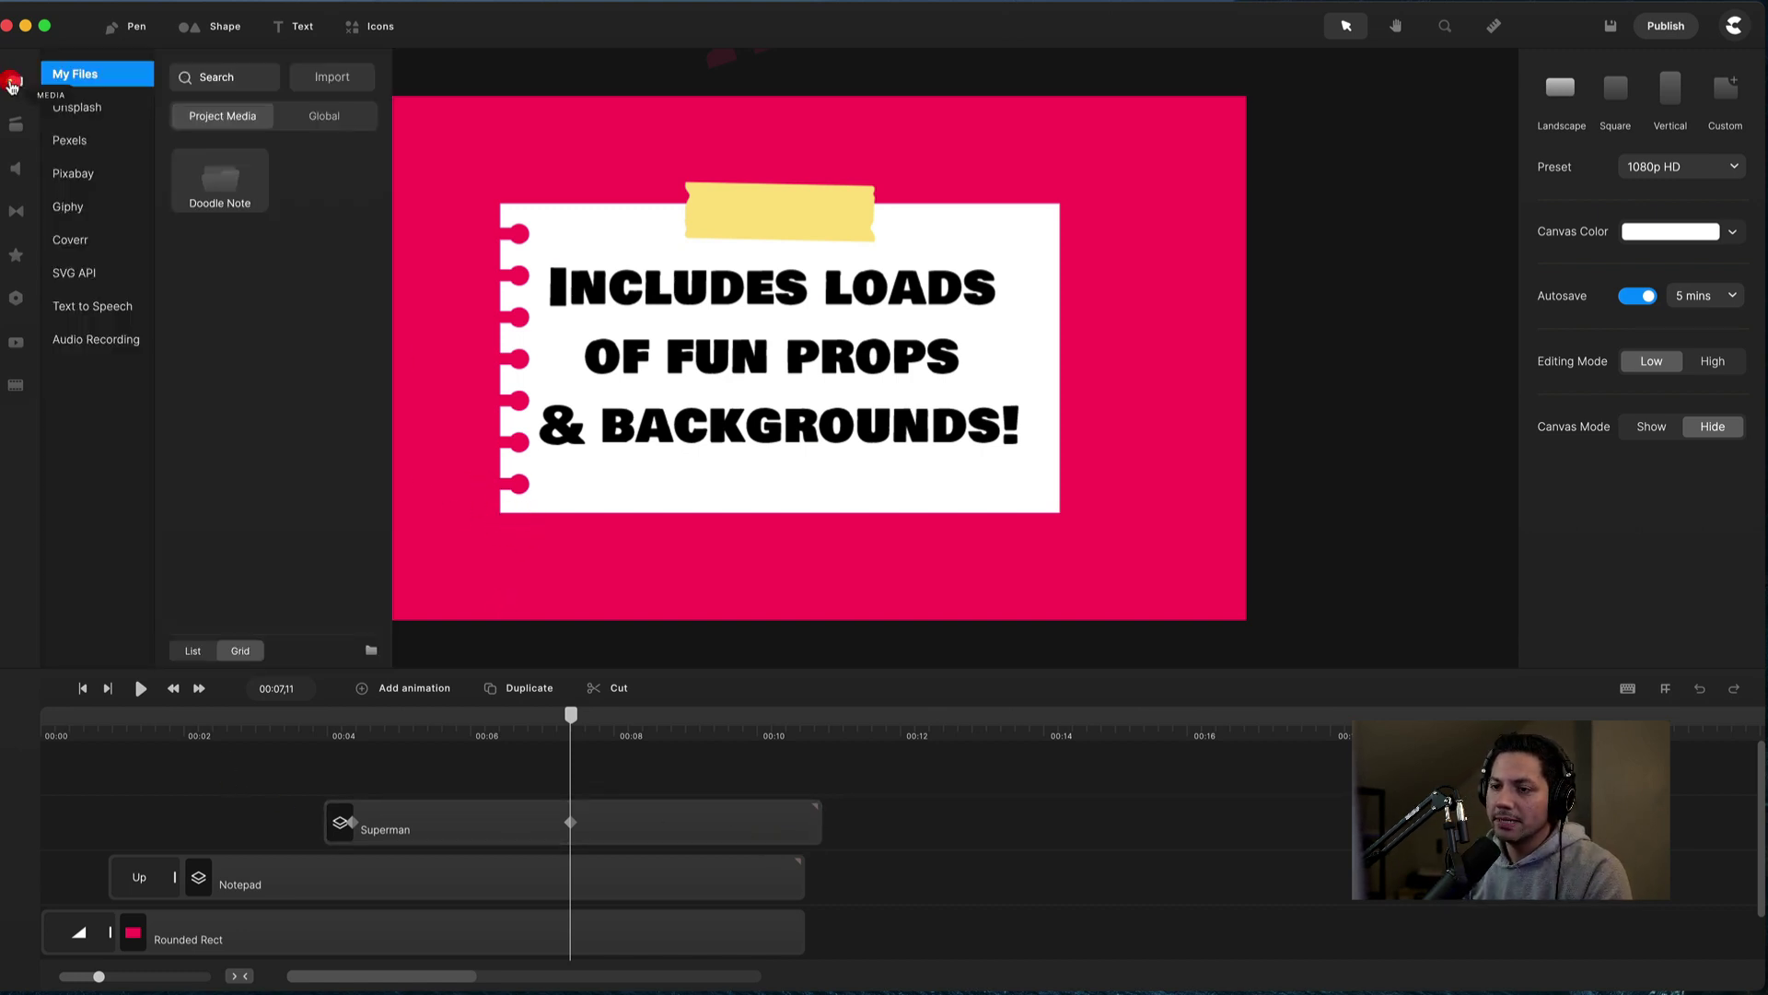
double_click(219, 192)
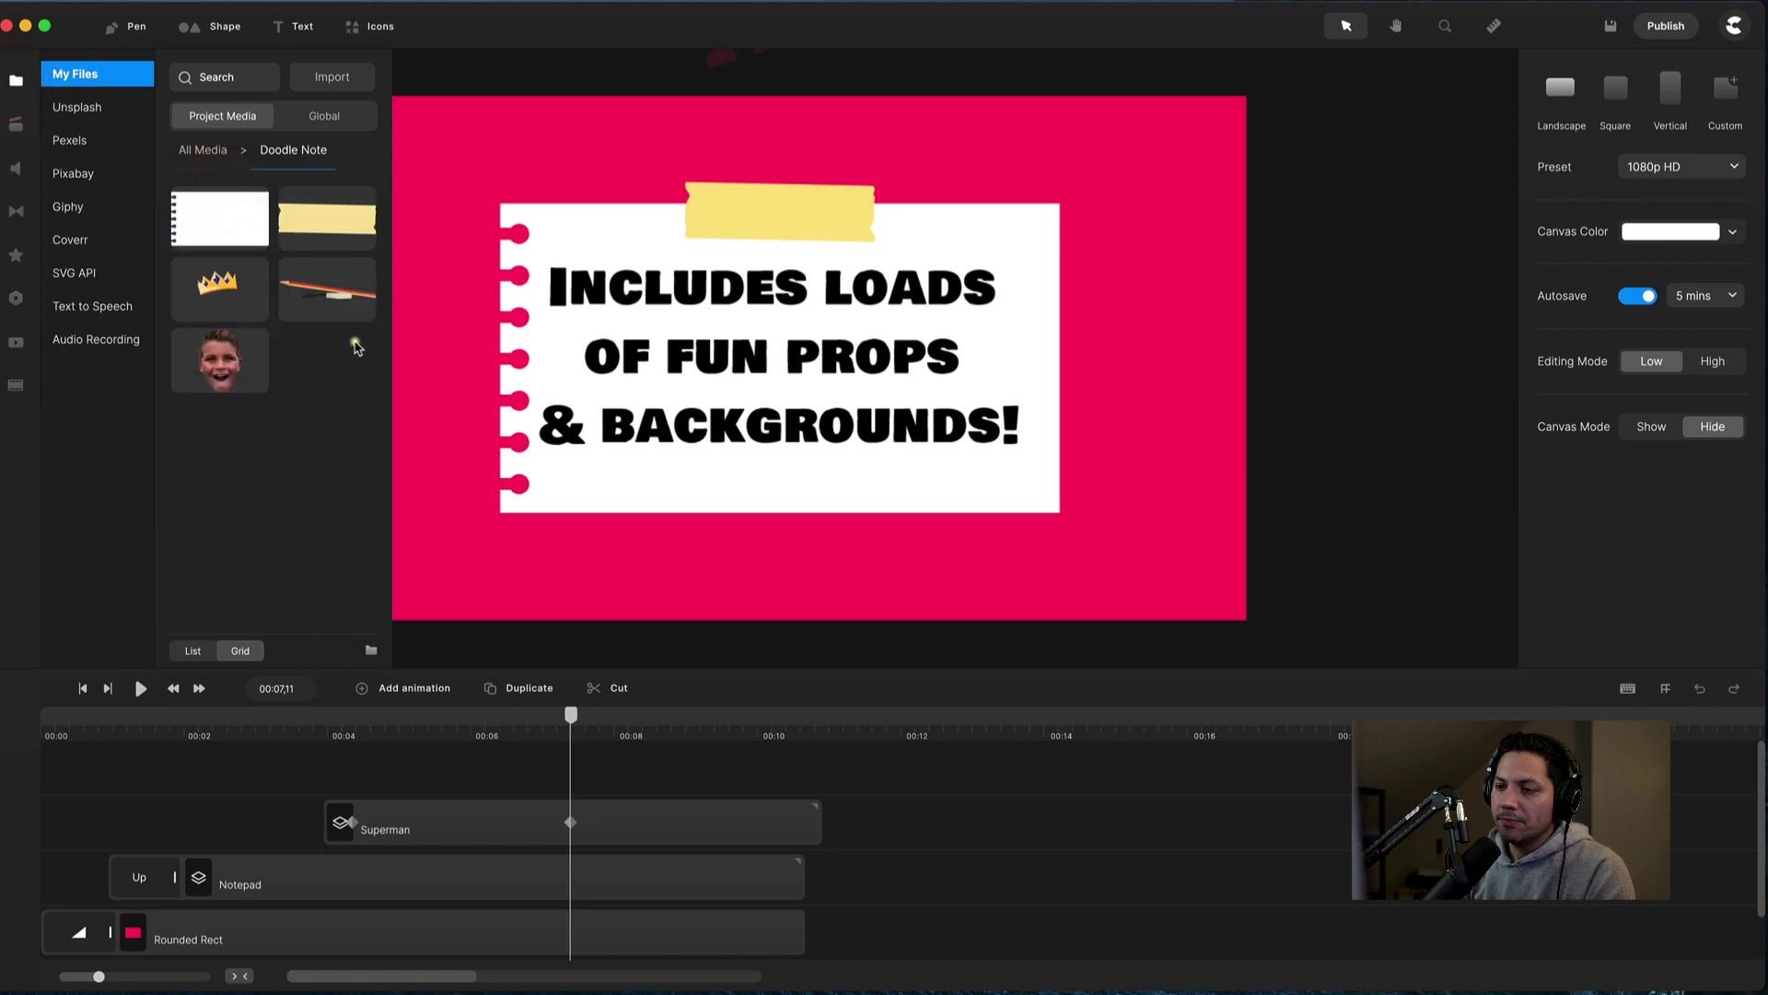
mouse_move(339, 285)
left_mouse_down()
mouse_move(335, 395)
mouse_move(593, 434)
mouse_move(584, 411)
left_mouse_up()
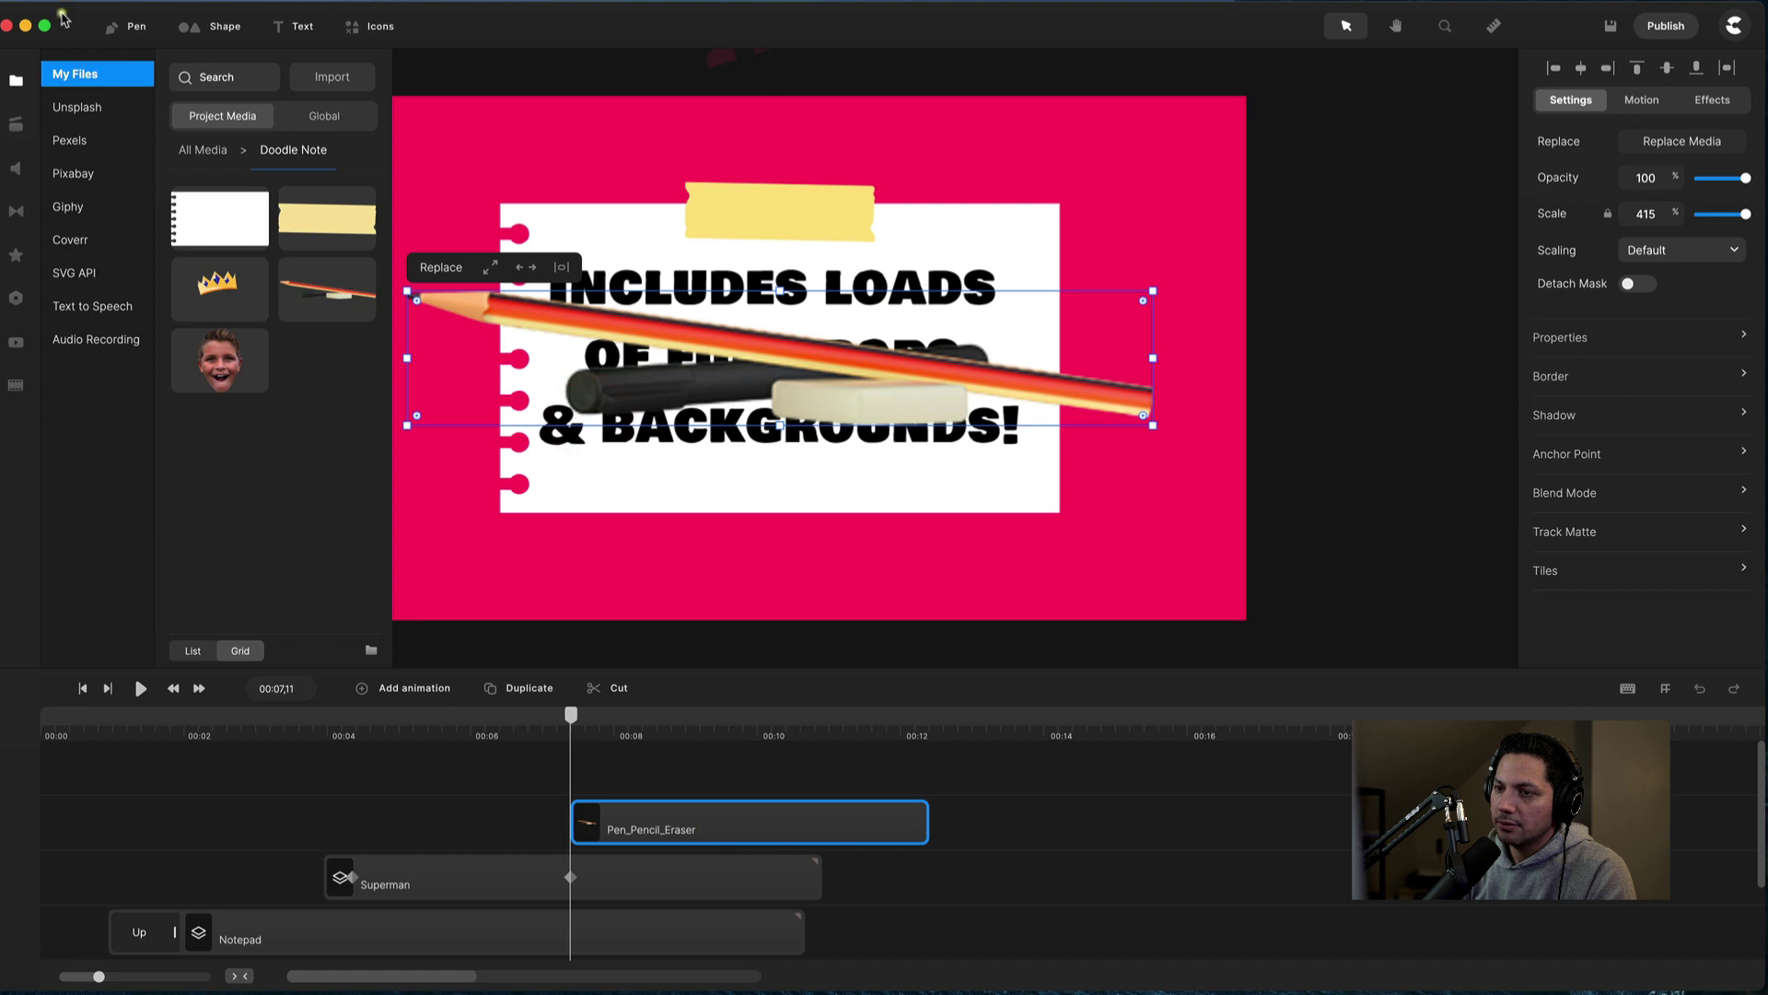
left_click(16, 80)
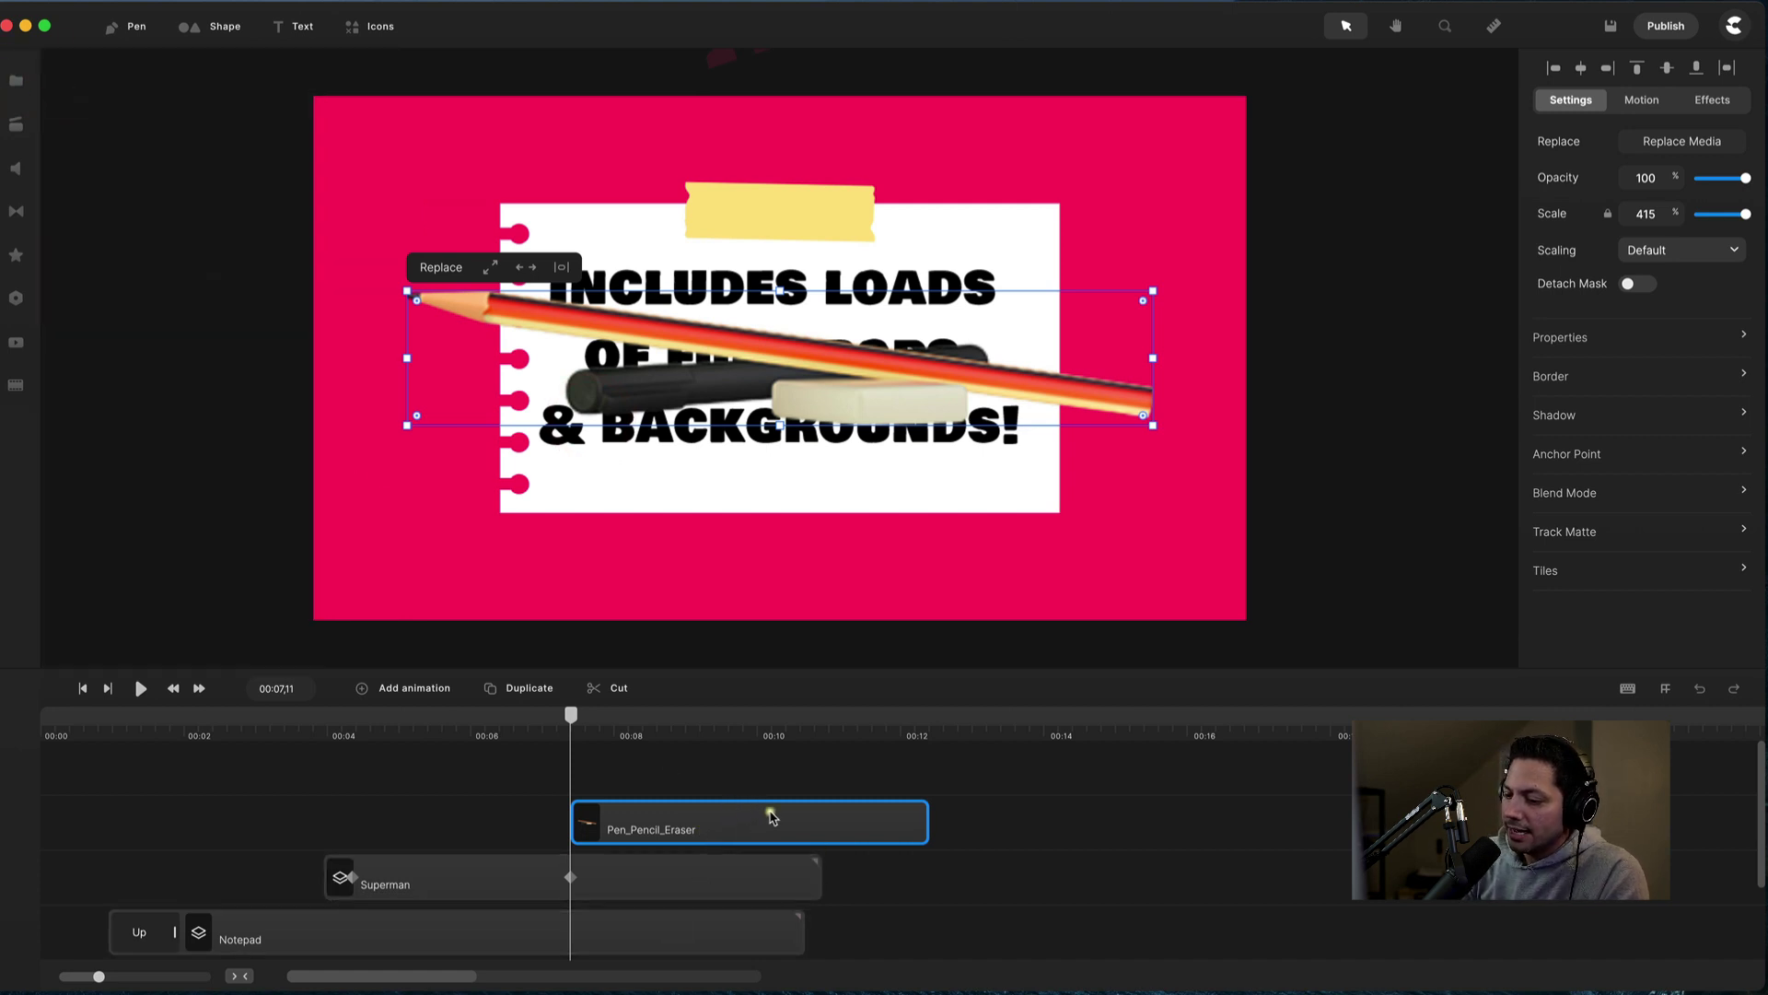
Move the Pen_Pencil_Eraser clip to start at about 00:02 and extend it to end with the Notepad clip.
mouse_move(752, 827)
left_mouse_down()
mouse_move(376, 832)
mouse_move(403, 833)
left_mouse_up()
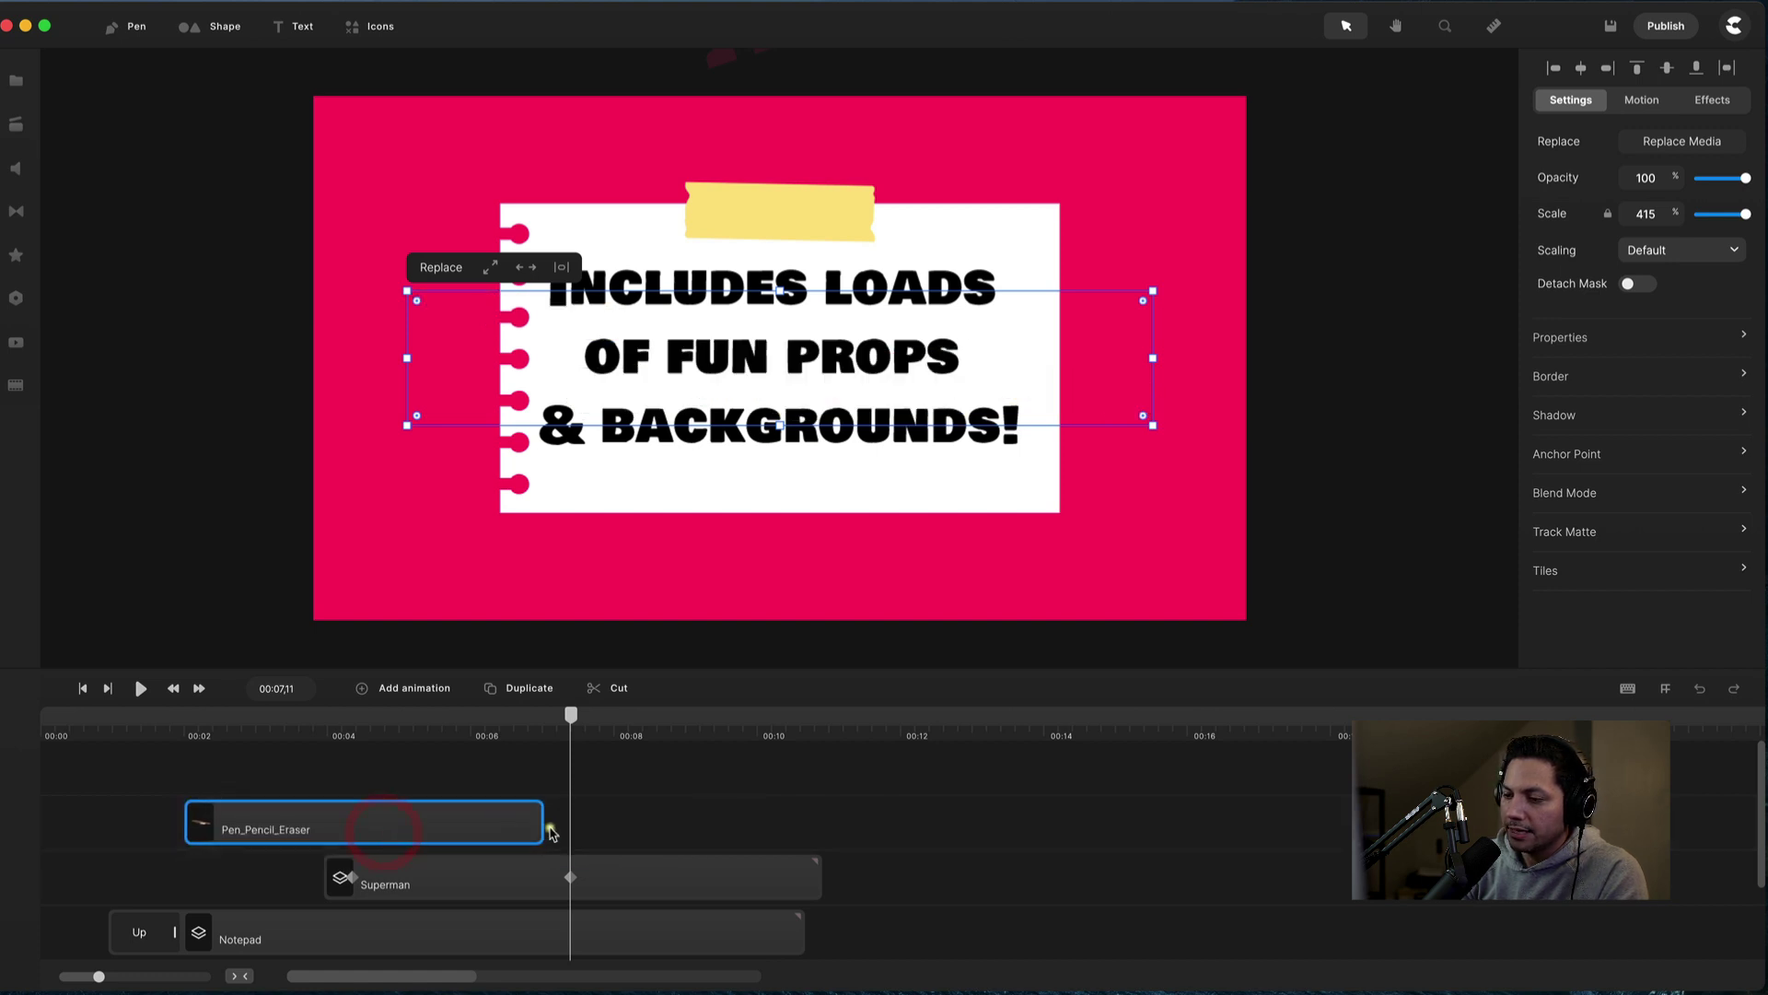
left_click_drag(542, 827, 807, 824)
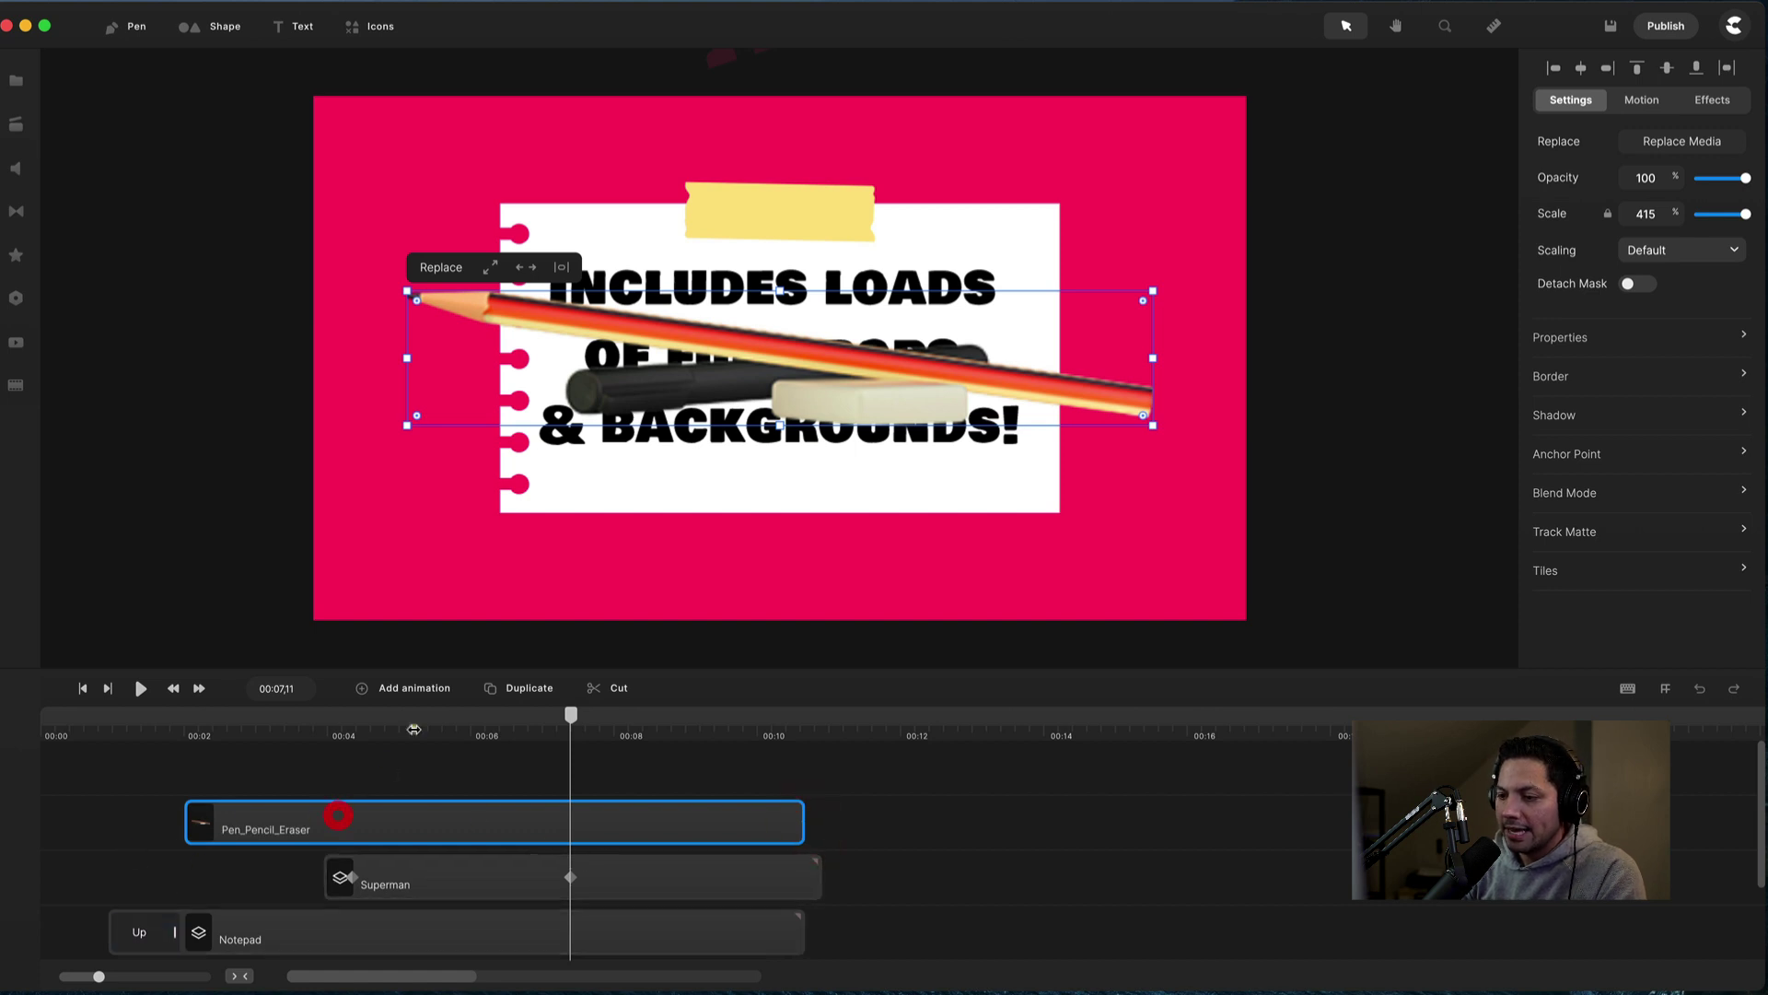
Apply the Top position preset as the In motion of the Pen_Pencil_Eraser clip.
left_click_drag(414, 729, 378, 729)
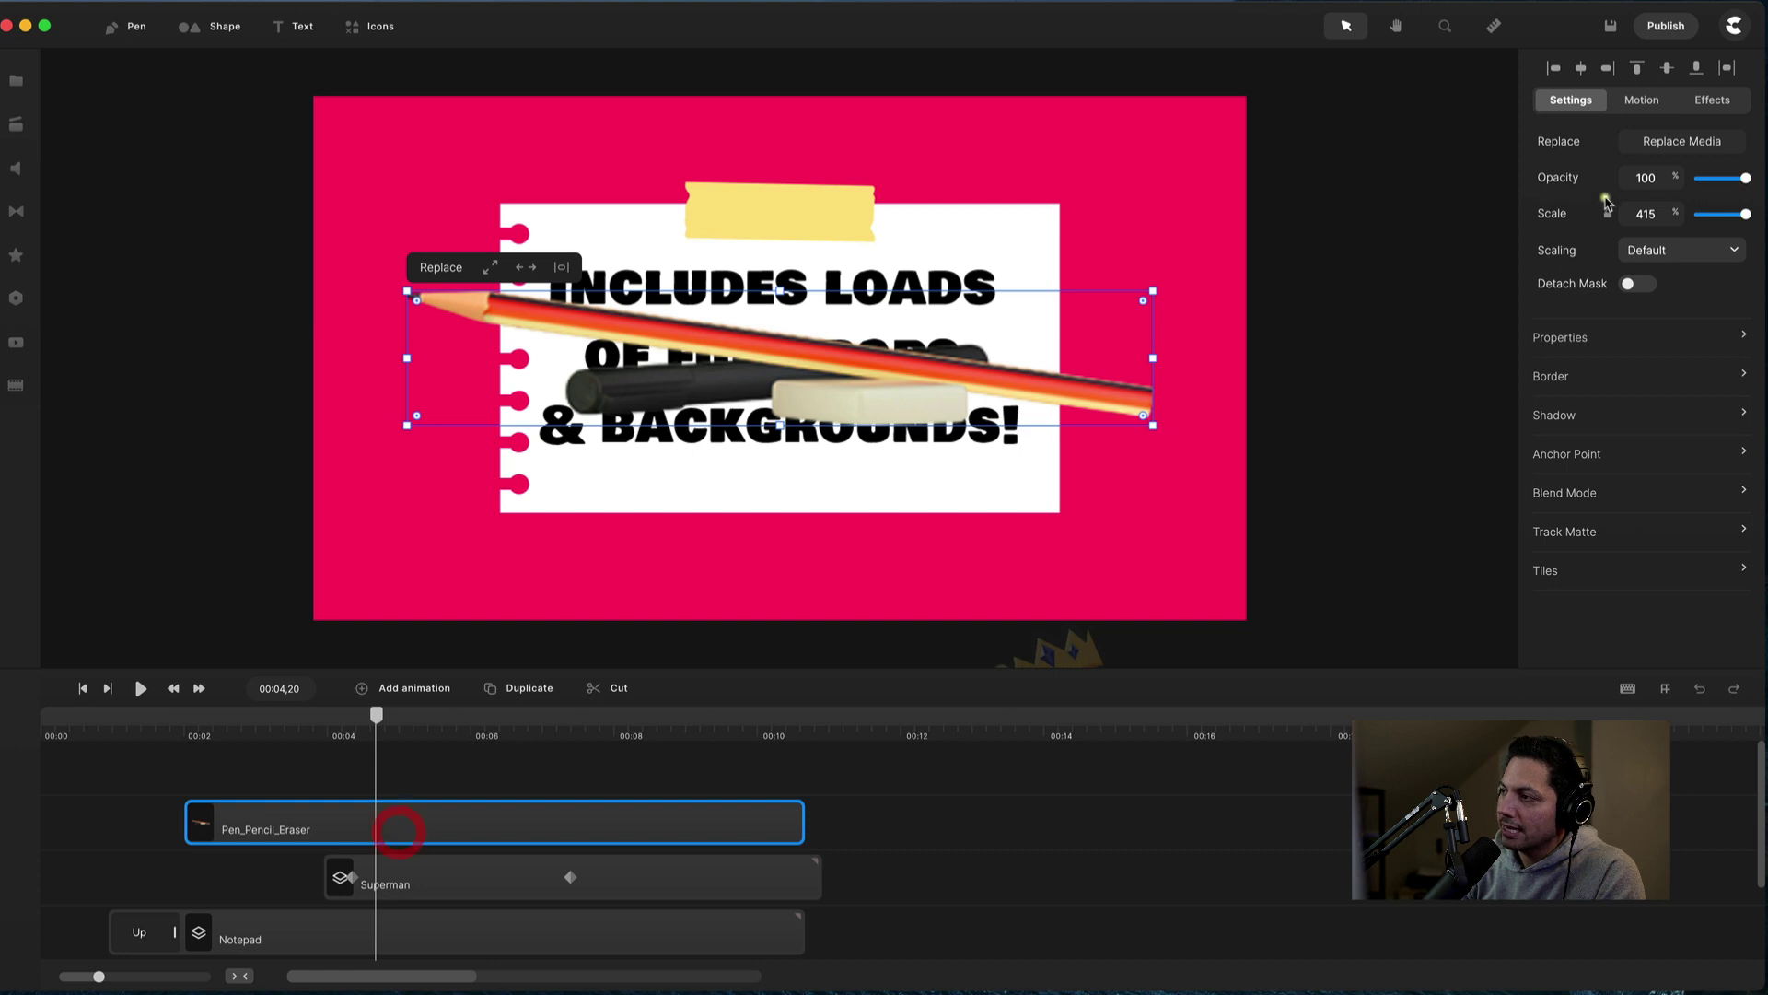
left_click(1642, 101)
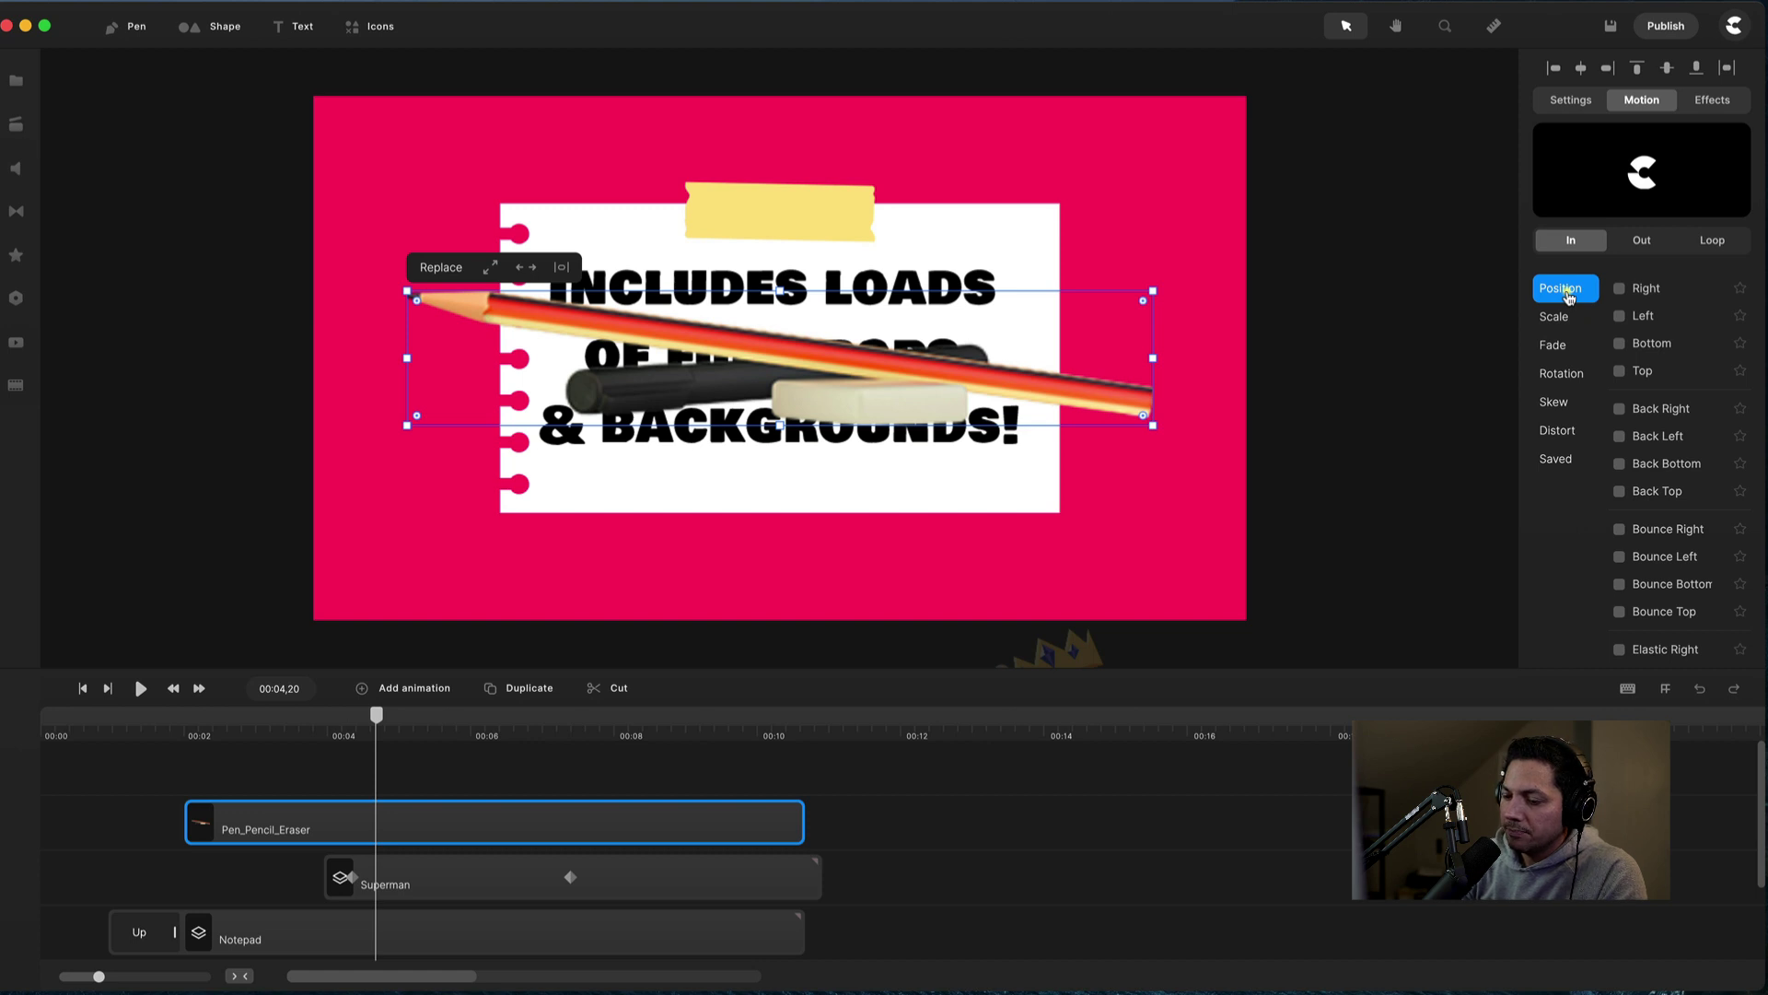
left_click(1623, 374)
At 00:02,28, shrink the pen, pencil and eraser image to 166% and place it just below the note's lower-left corner.
left_click(198, 728)
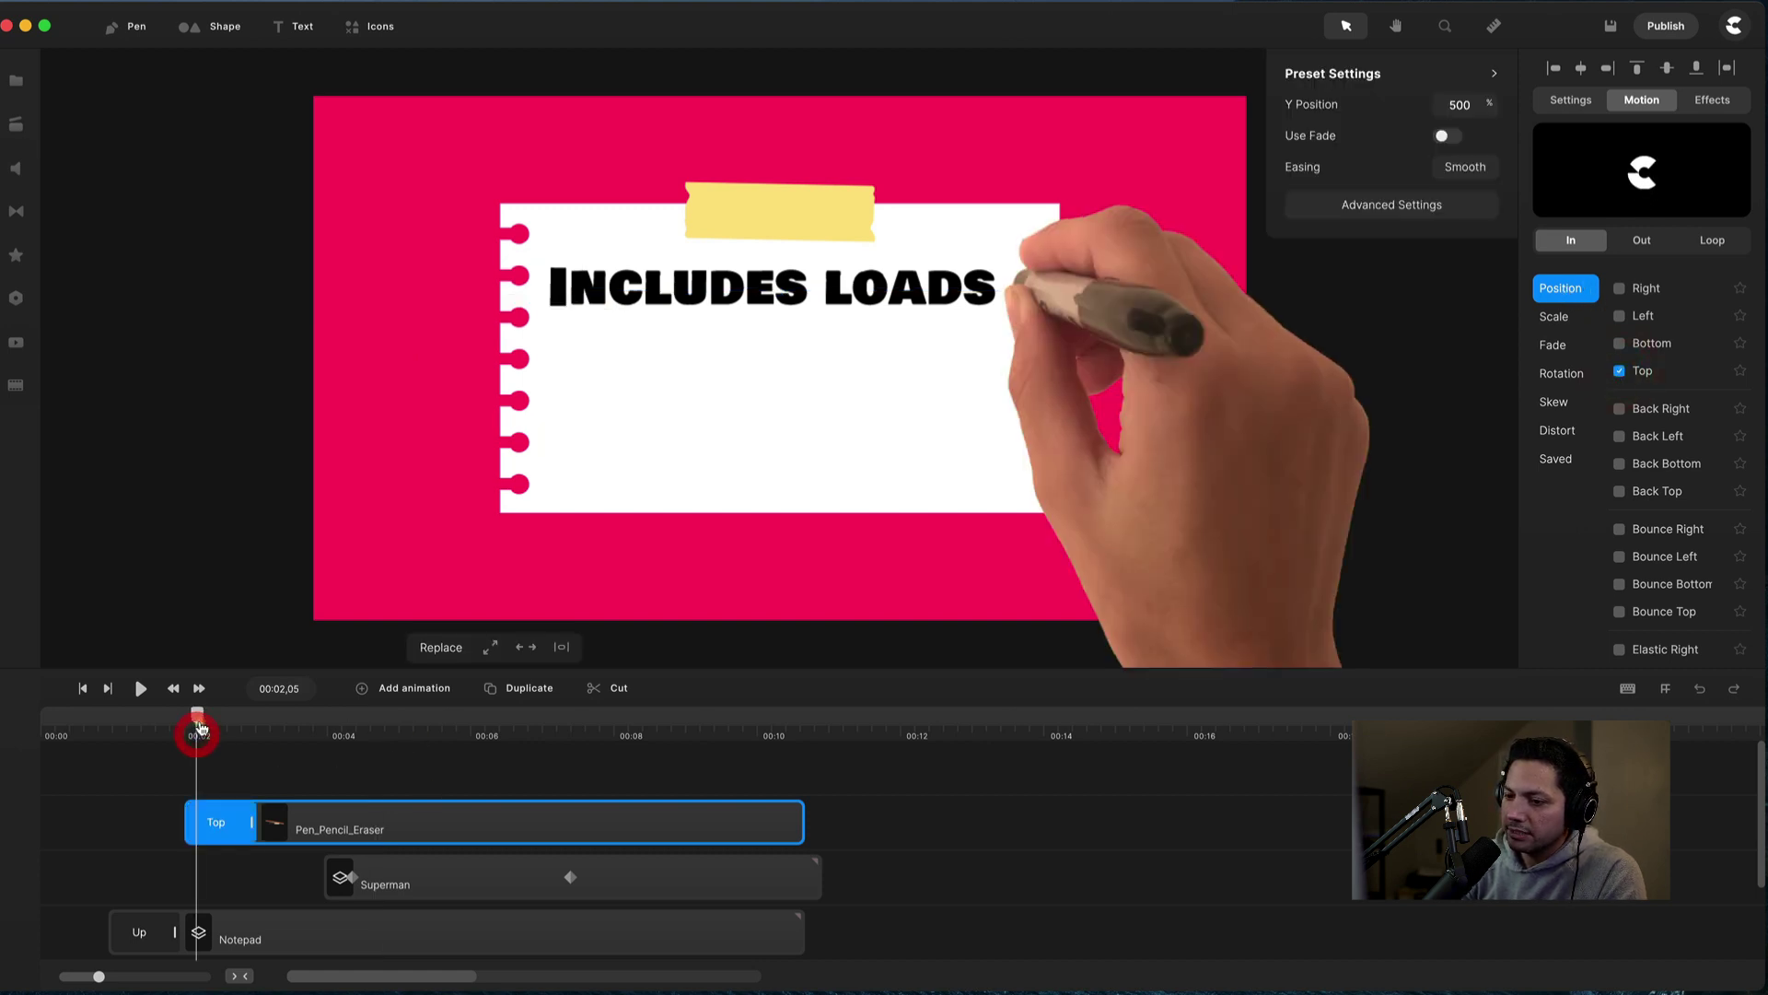
left_click_drag(198, 728, 252, 724)
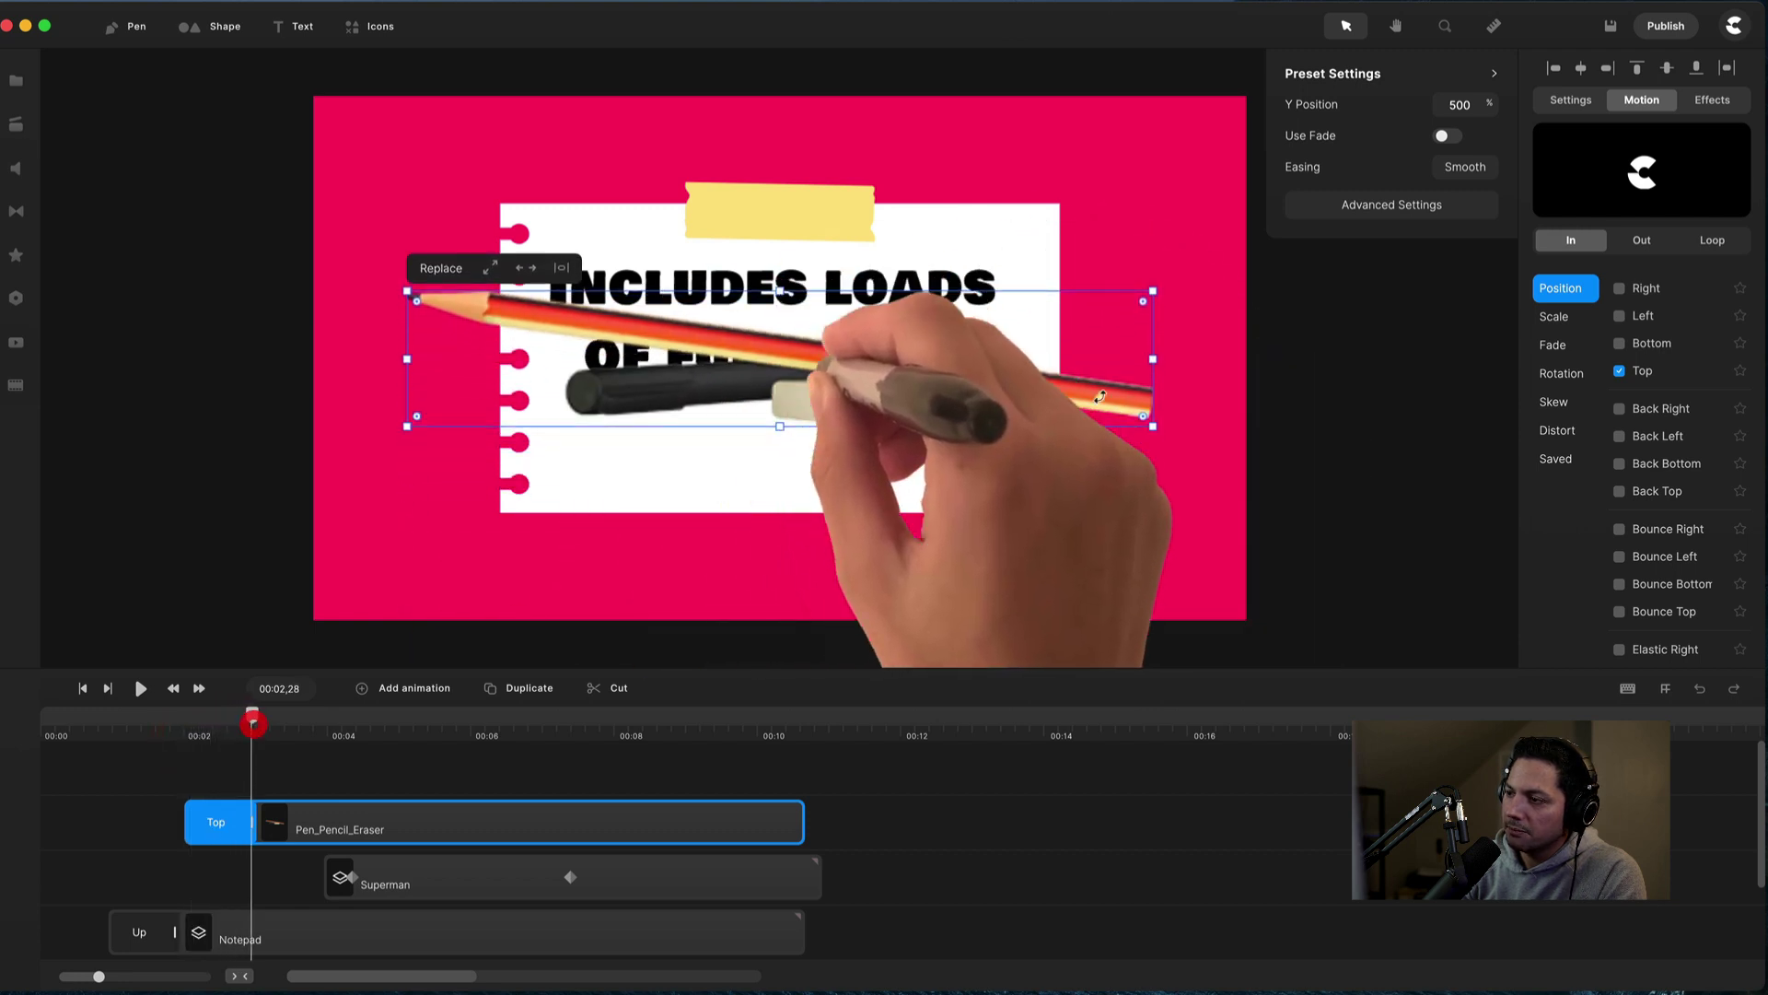
mouse_move(1156, 289)
left_mouse_down()
mouse_move(727, 364)
mouse_move(708, 403)
left_mouse_up()
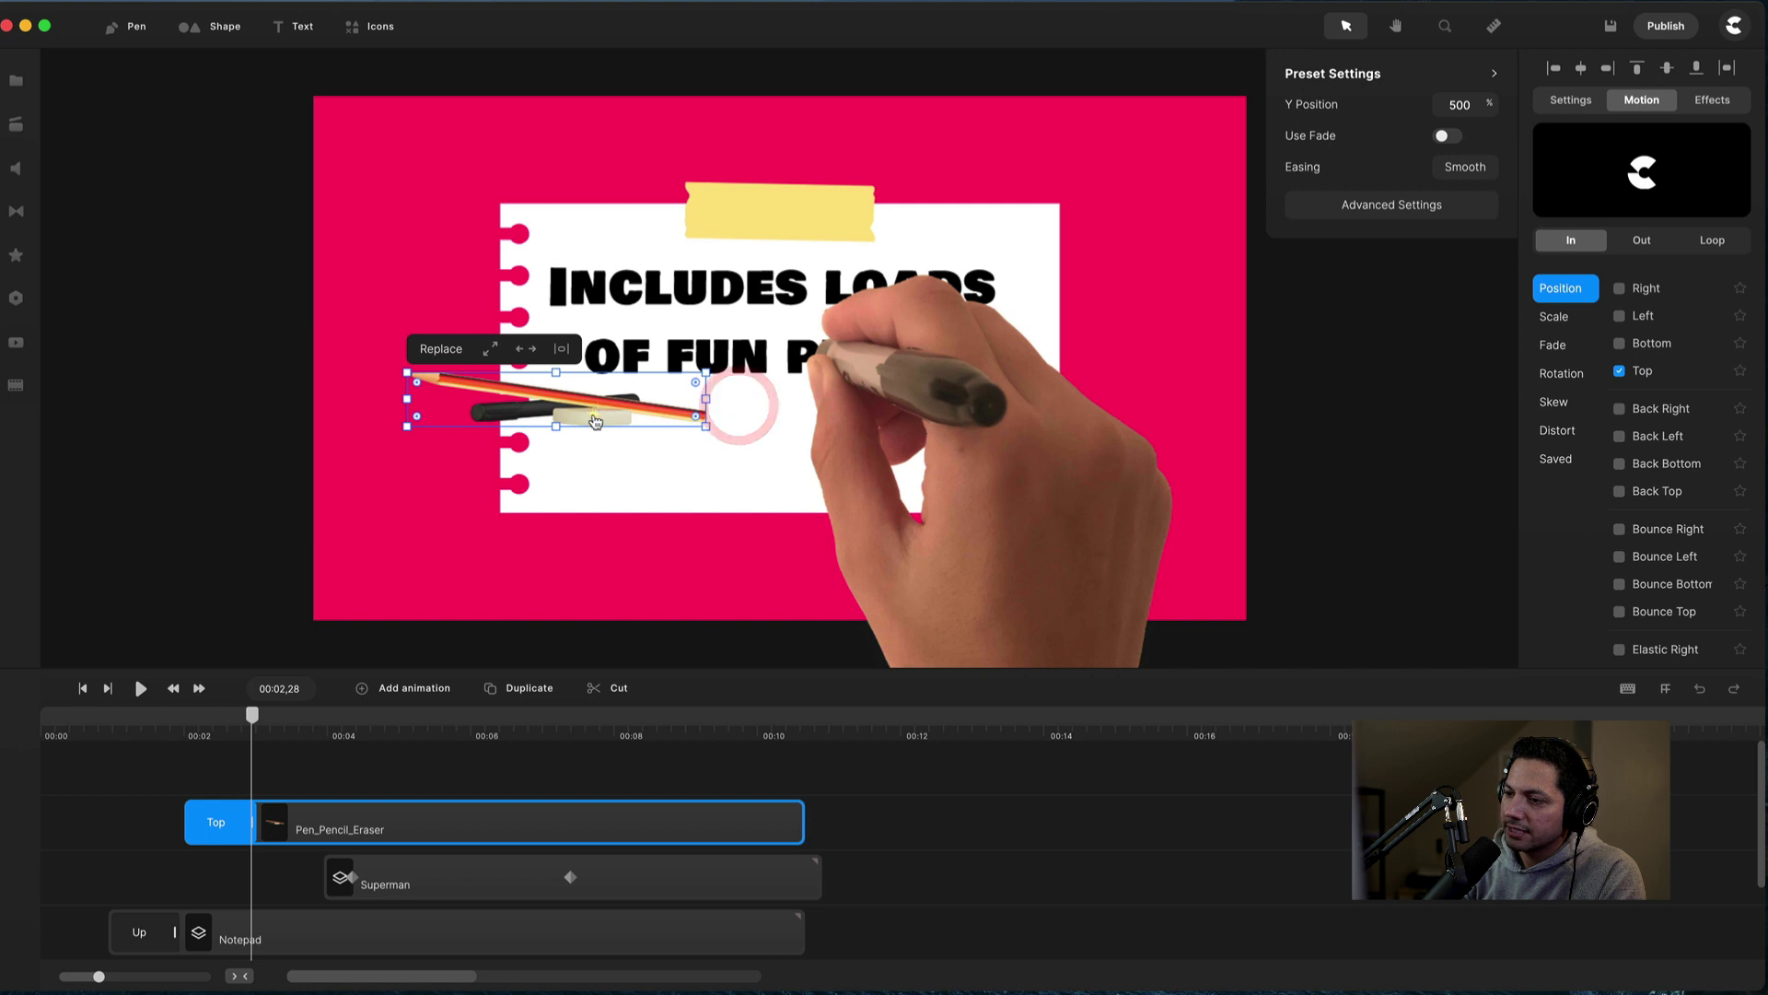
left_click_drag(595, 407, 610, 552)
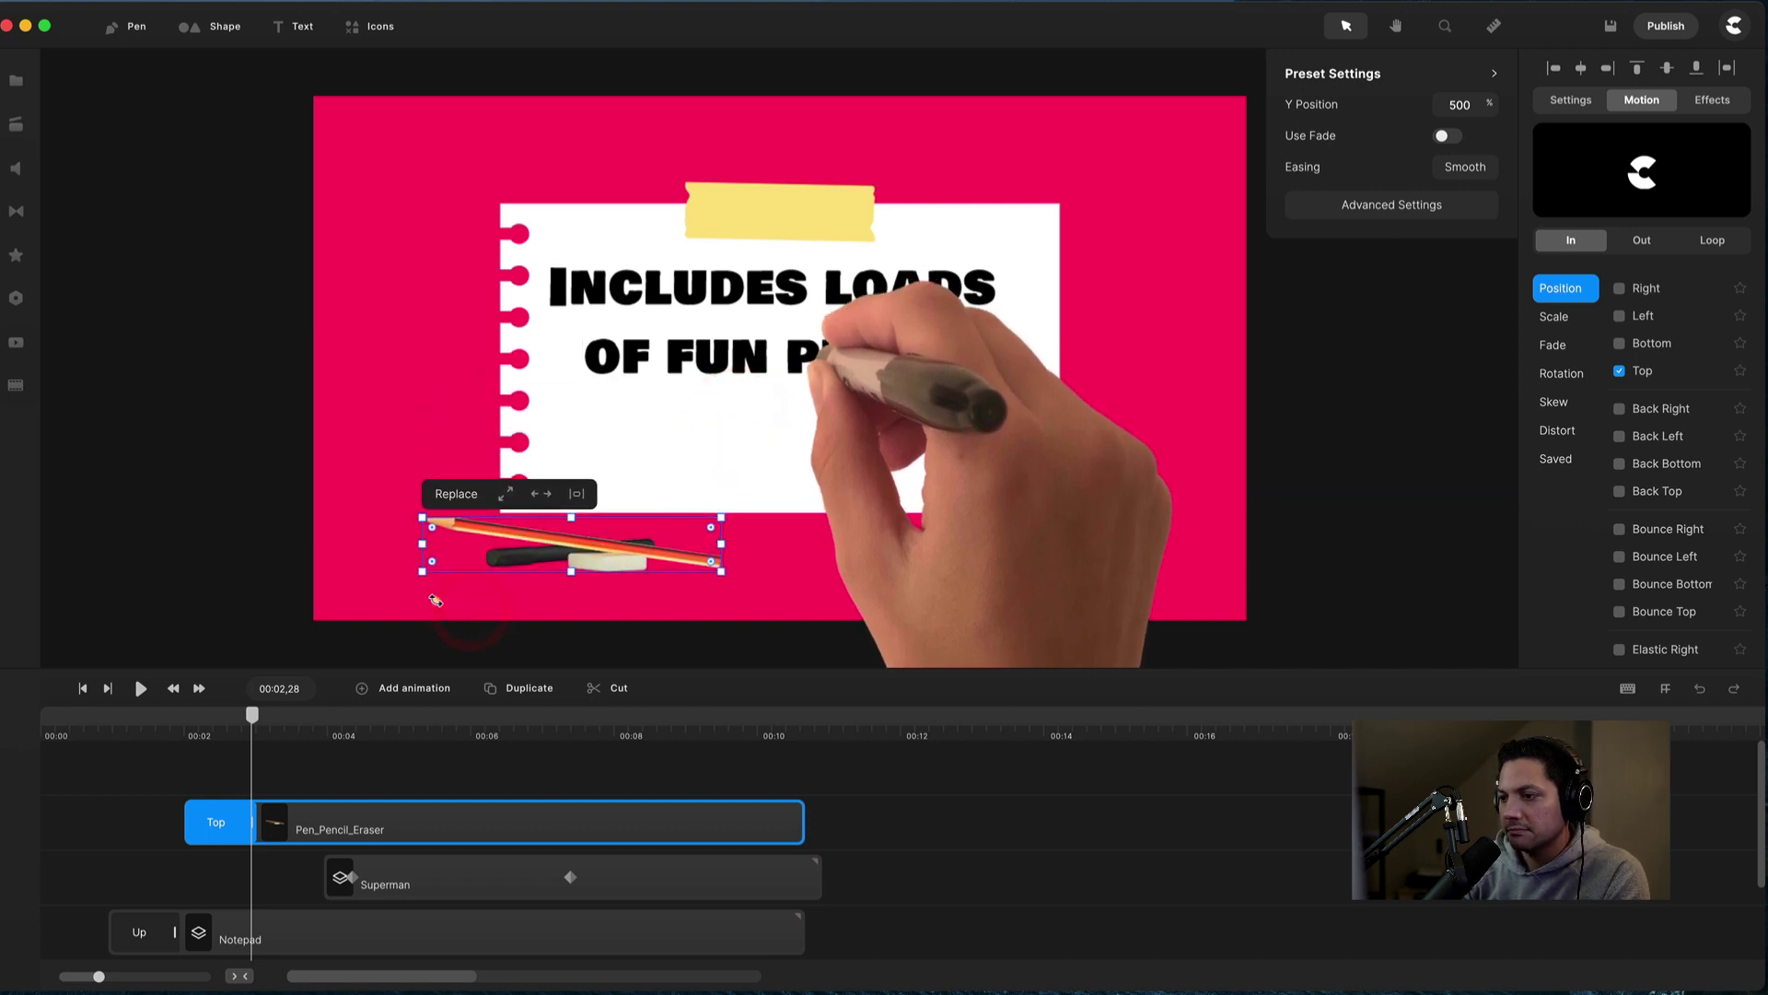
Play the whole scene from 00:00,00 to check when the props and Superman enter.
left_click(164, 732)
scroll(159, 737, "down", 3)
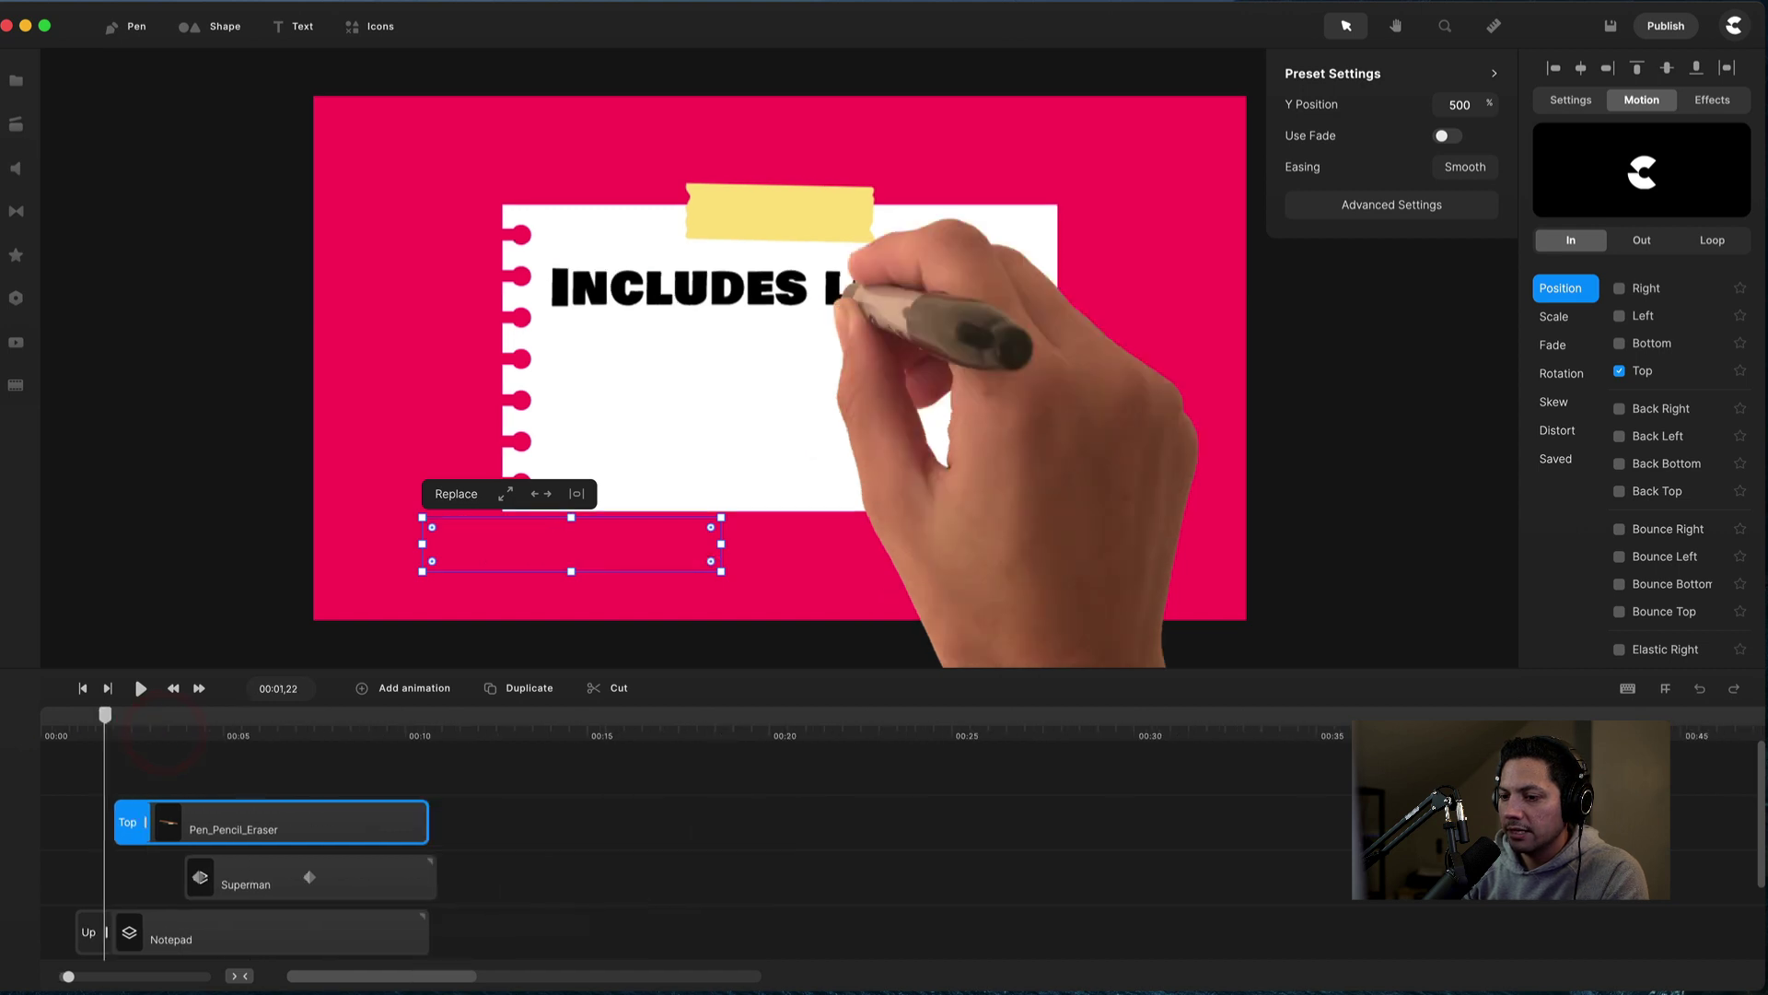
scroll(158, 737, "up", 2)
left_click(85, 742)
scroll(276, 820, "down", 1)
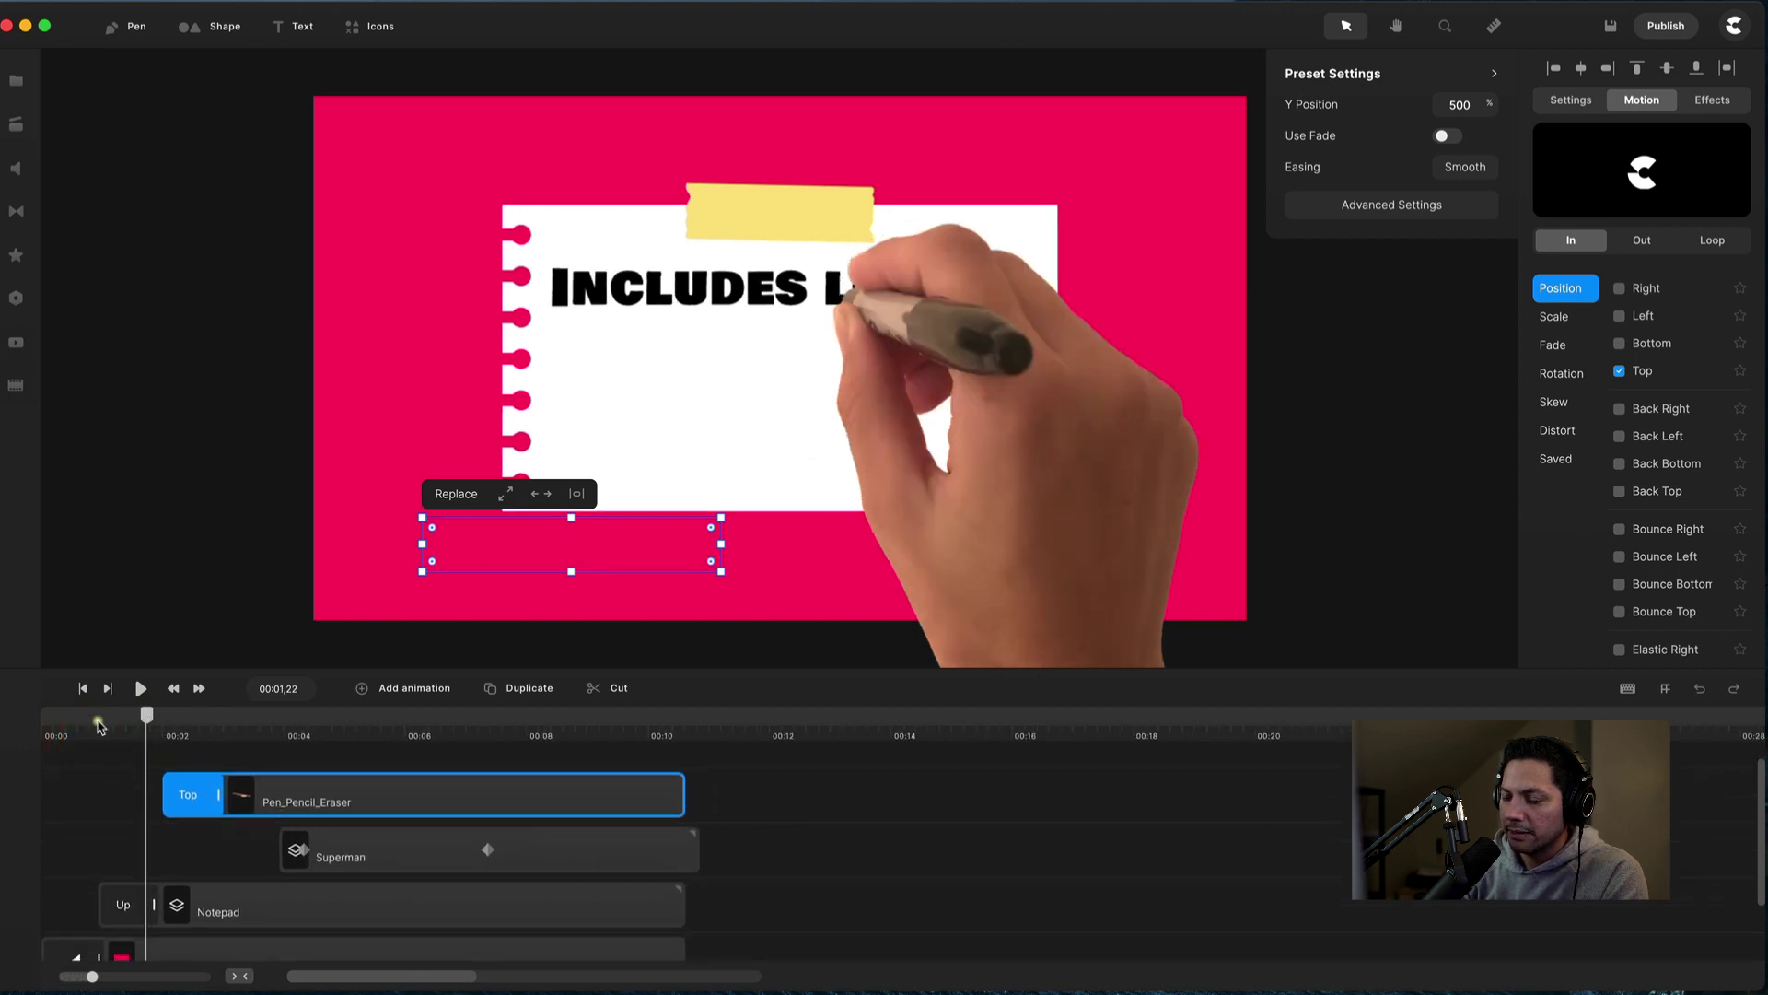
left_click_drag(146, 715, 48, 715)
key("space")
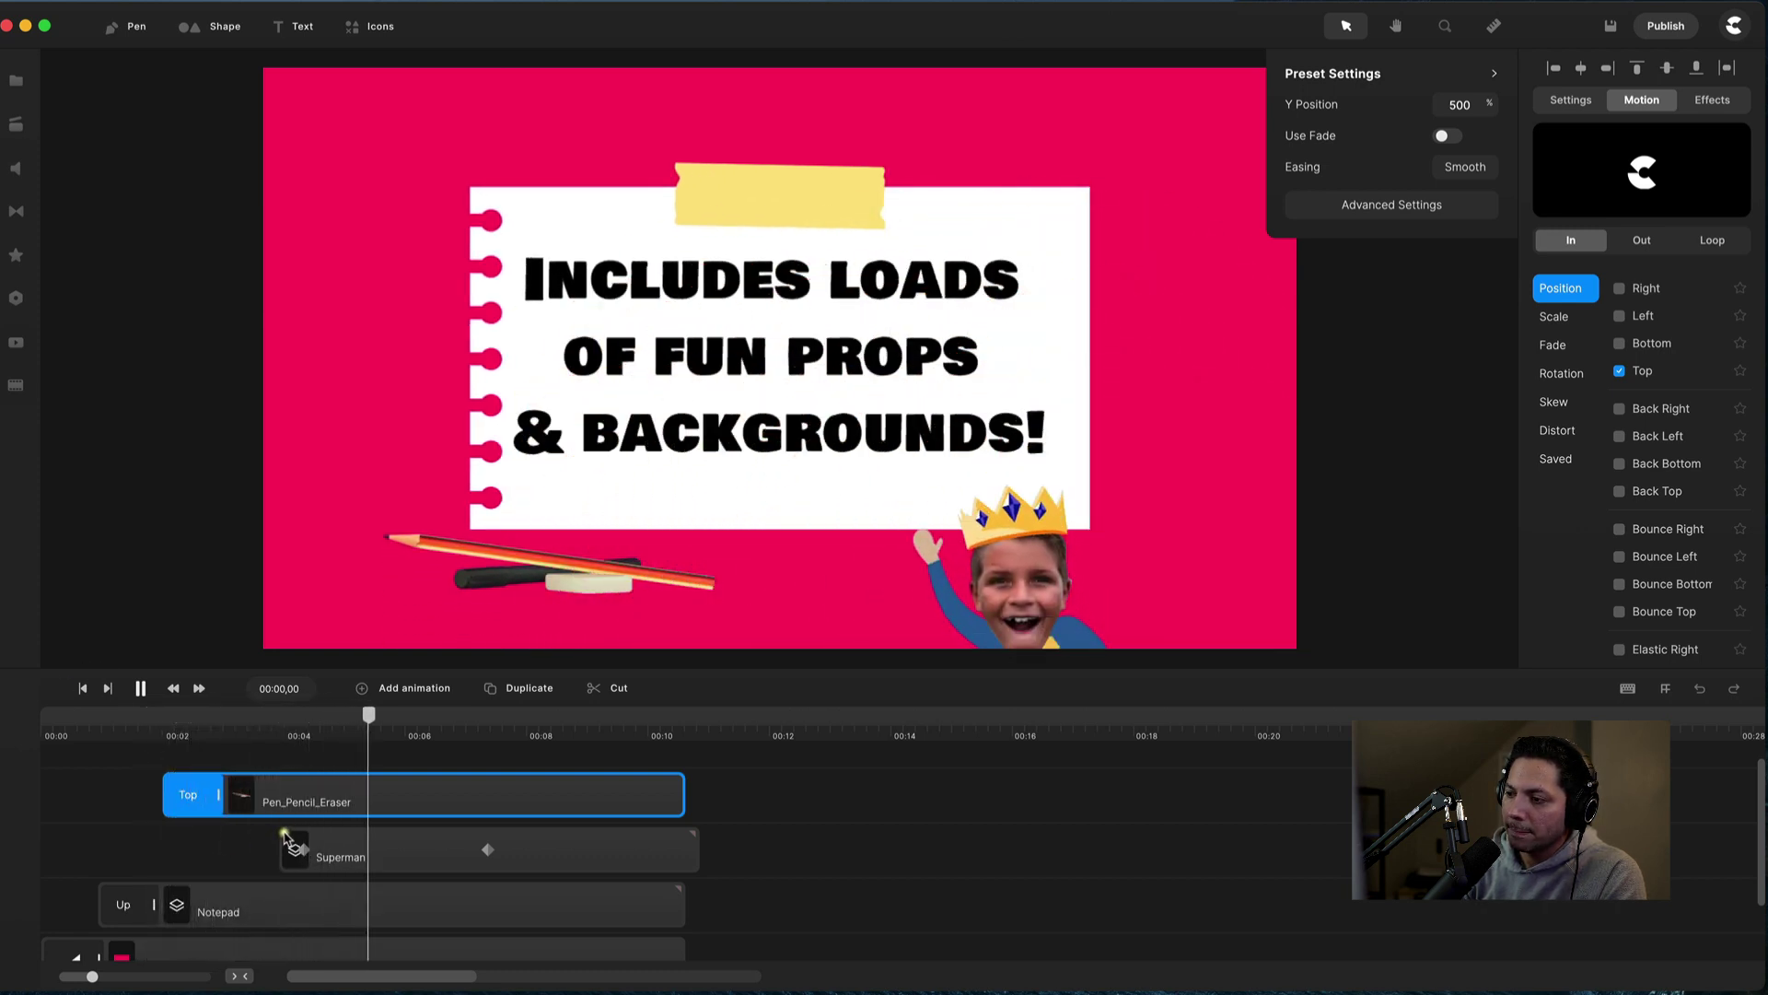
left_click(140, 688)
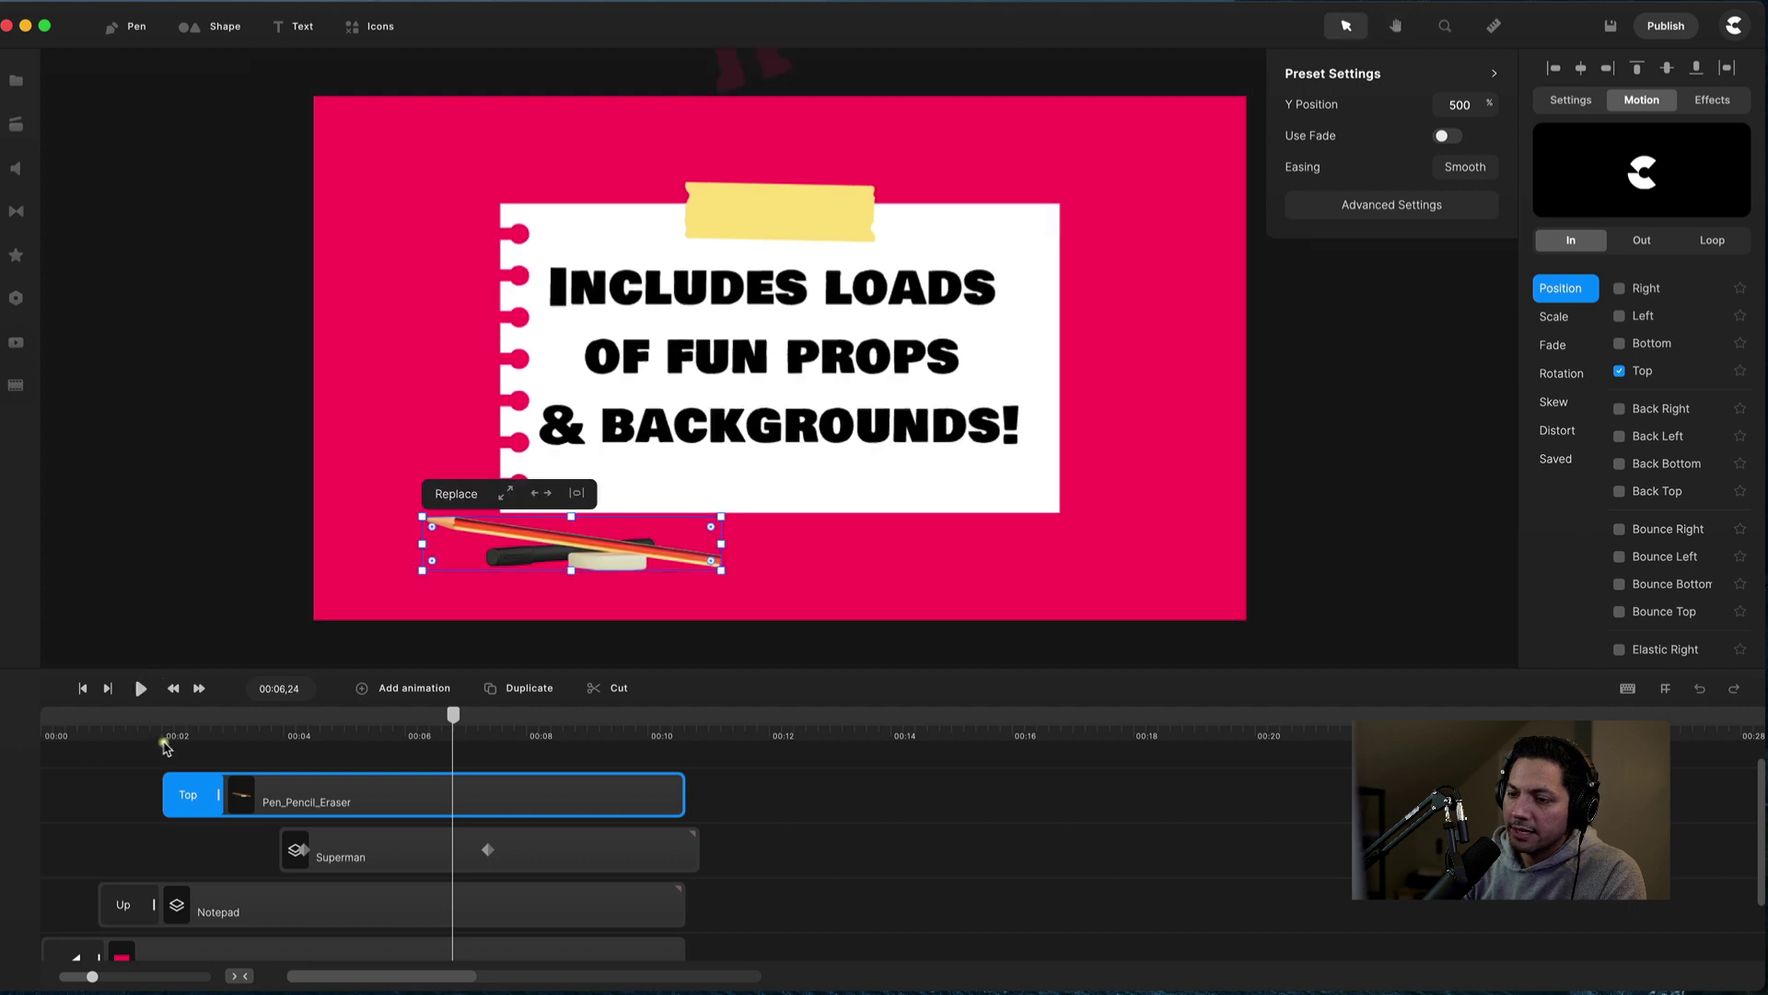
Scrub through the prop's entrance and shift the Pen_Pencil_Eraser clip about half a second earlier.
left_click(161, 720)
mouse_move(161, 719)
left_mouse_down()
mouse_move(52, 719)
mouse_move(227, 705)
left_mouse_up()
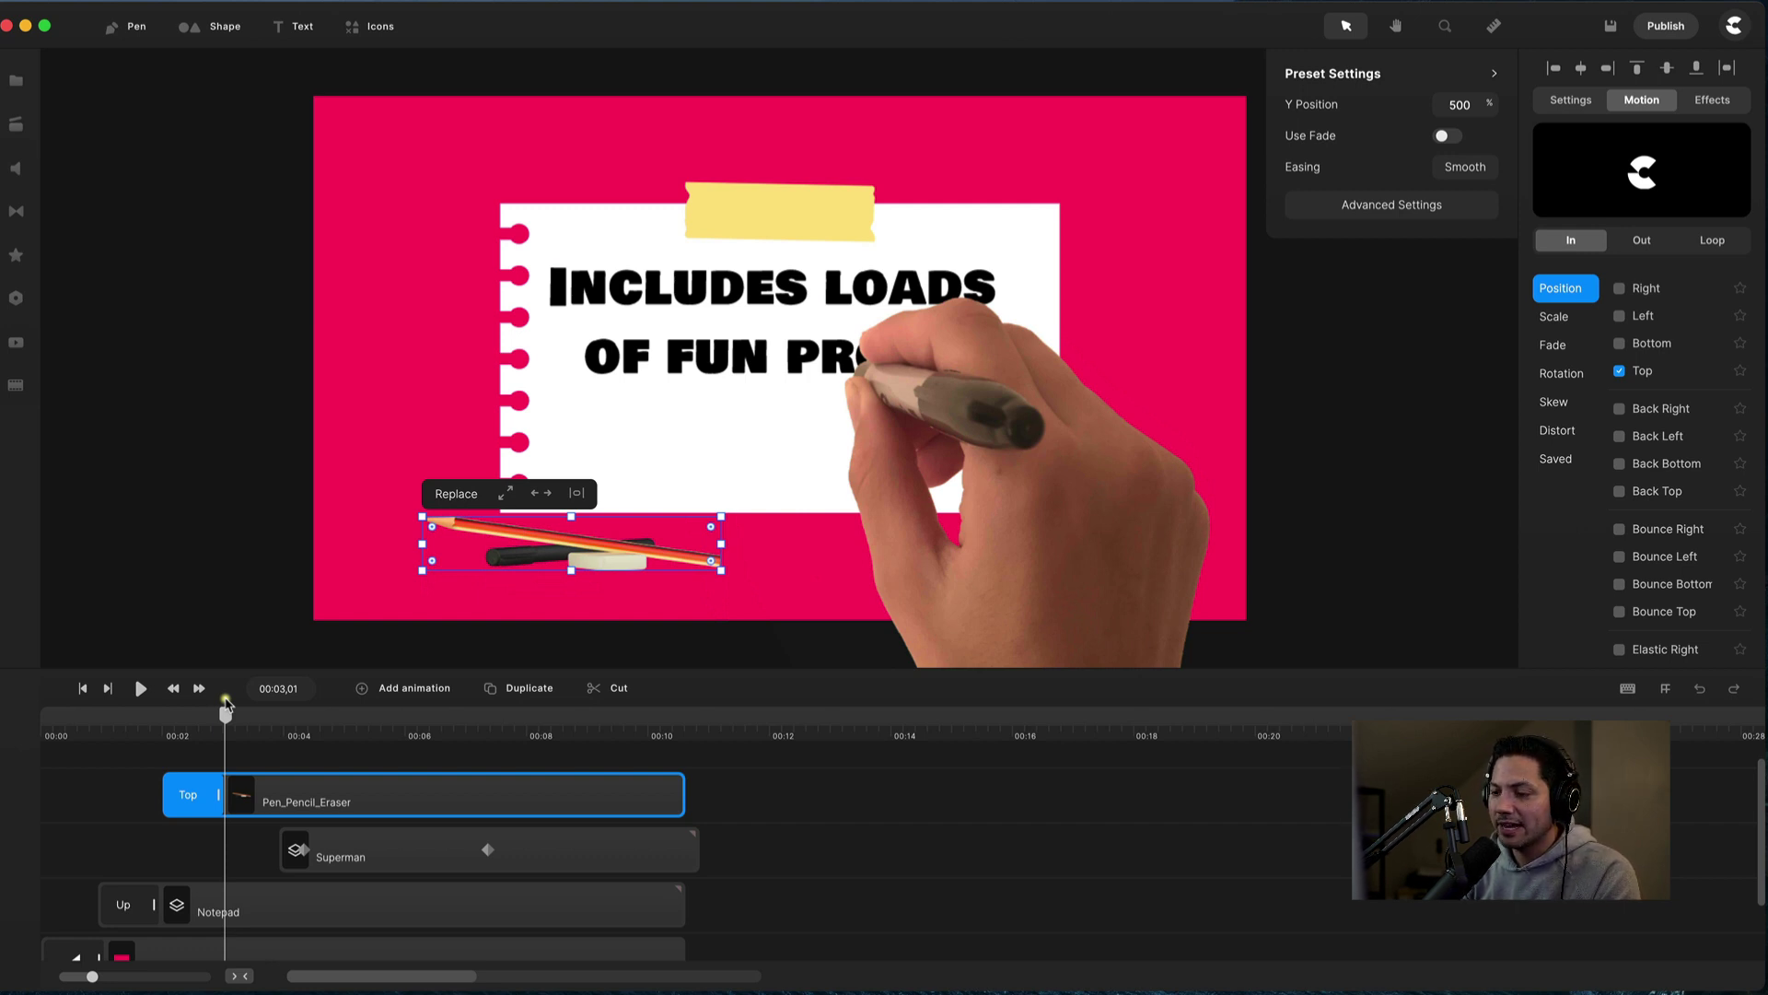
mouse_move(227, 706)
left_mouse_down()
mouse_move(71, 718)
mouse_move(156, 723)
left_mouse_up()
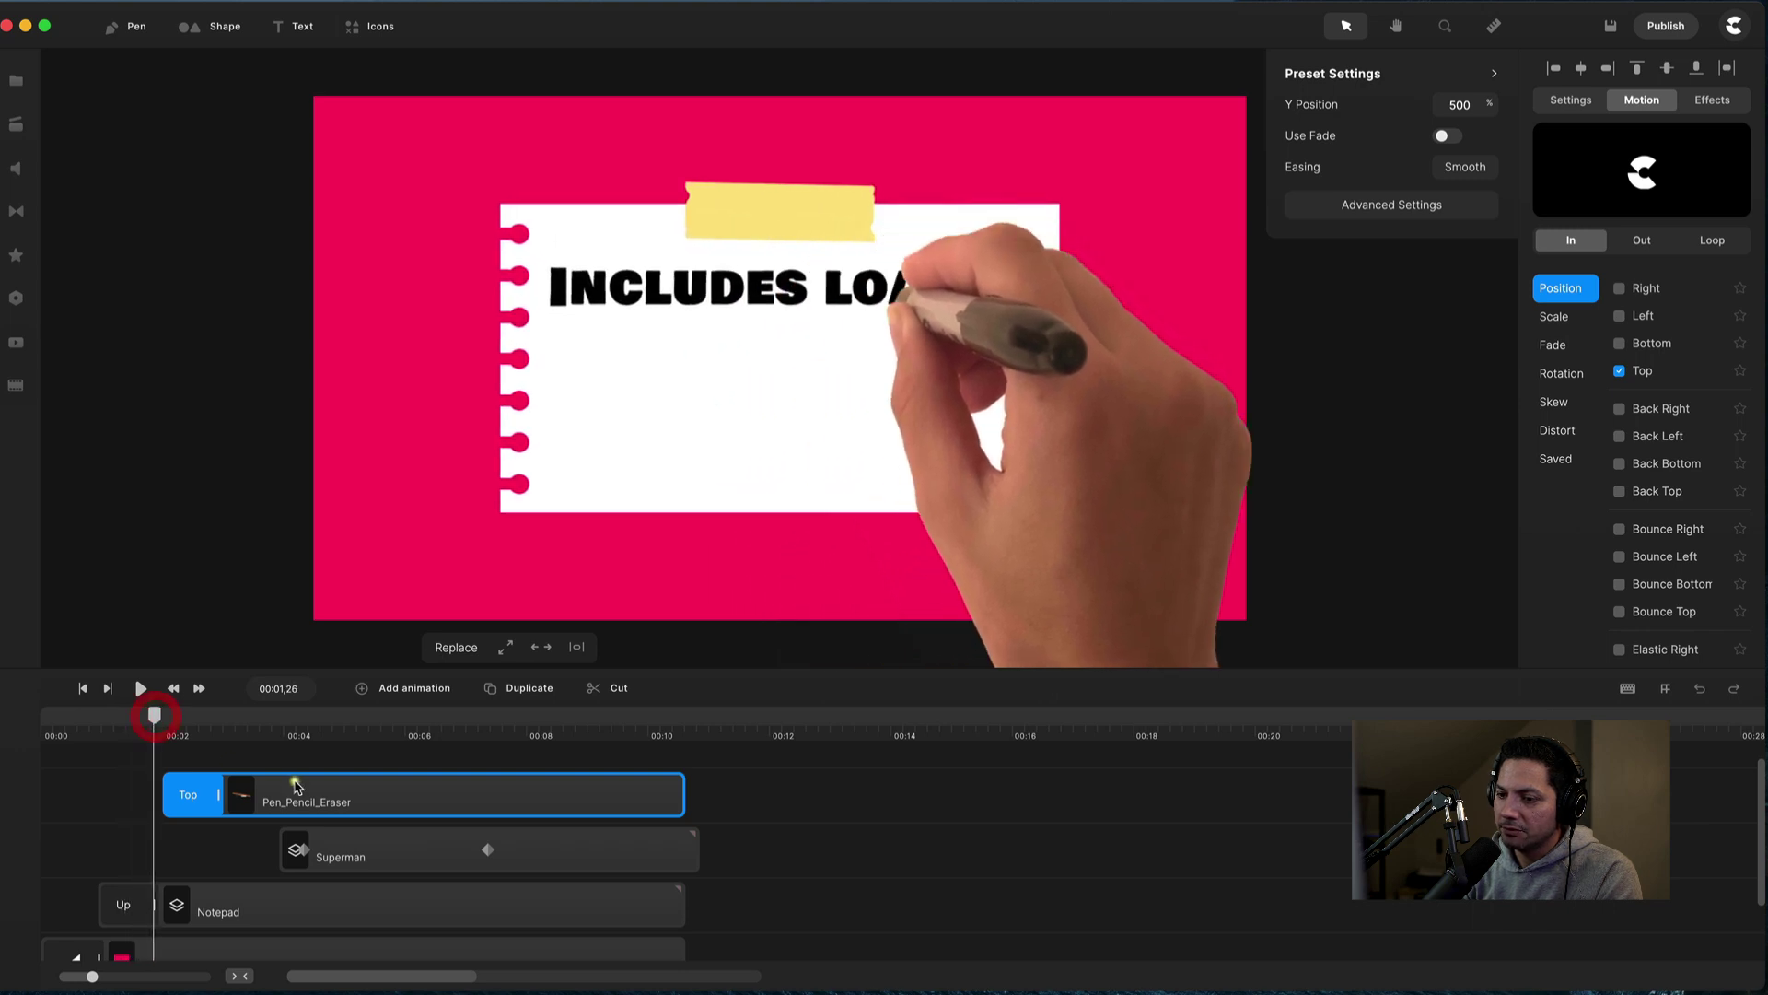
left_click_drag(296, 783, 262, 790)
Play the scene again from near its start to check the prop's new timing, and look over the timeline's clips.
key("space")
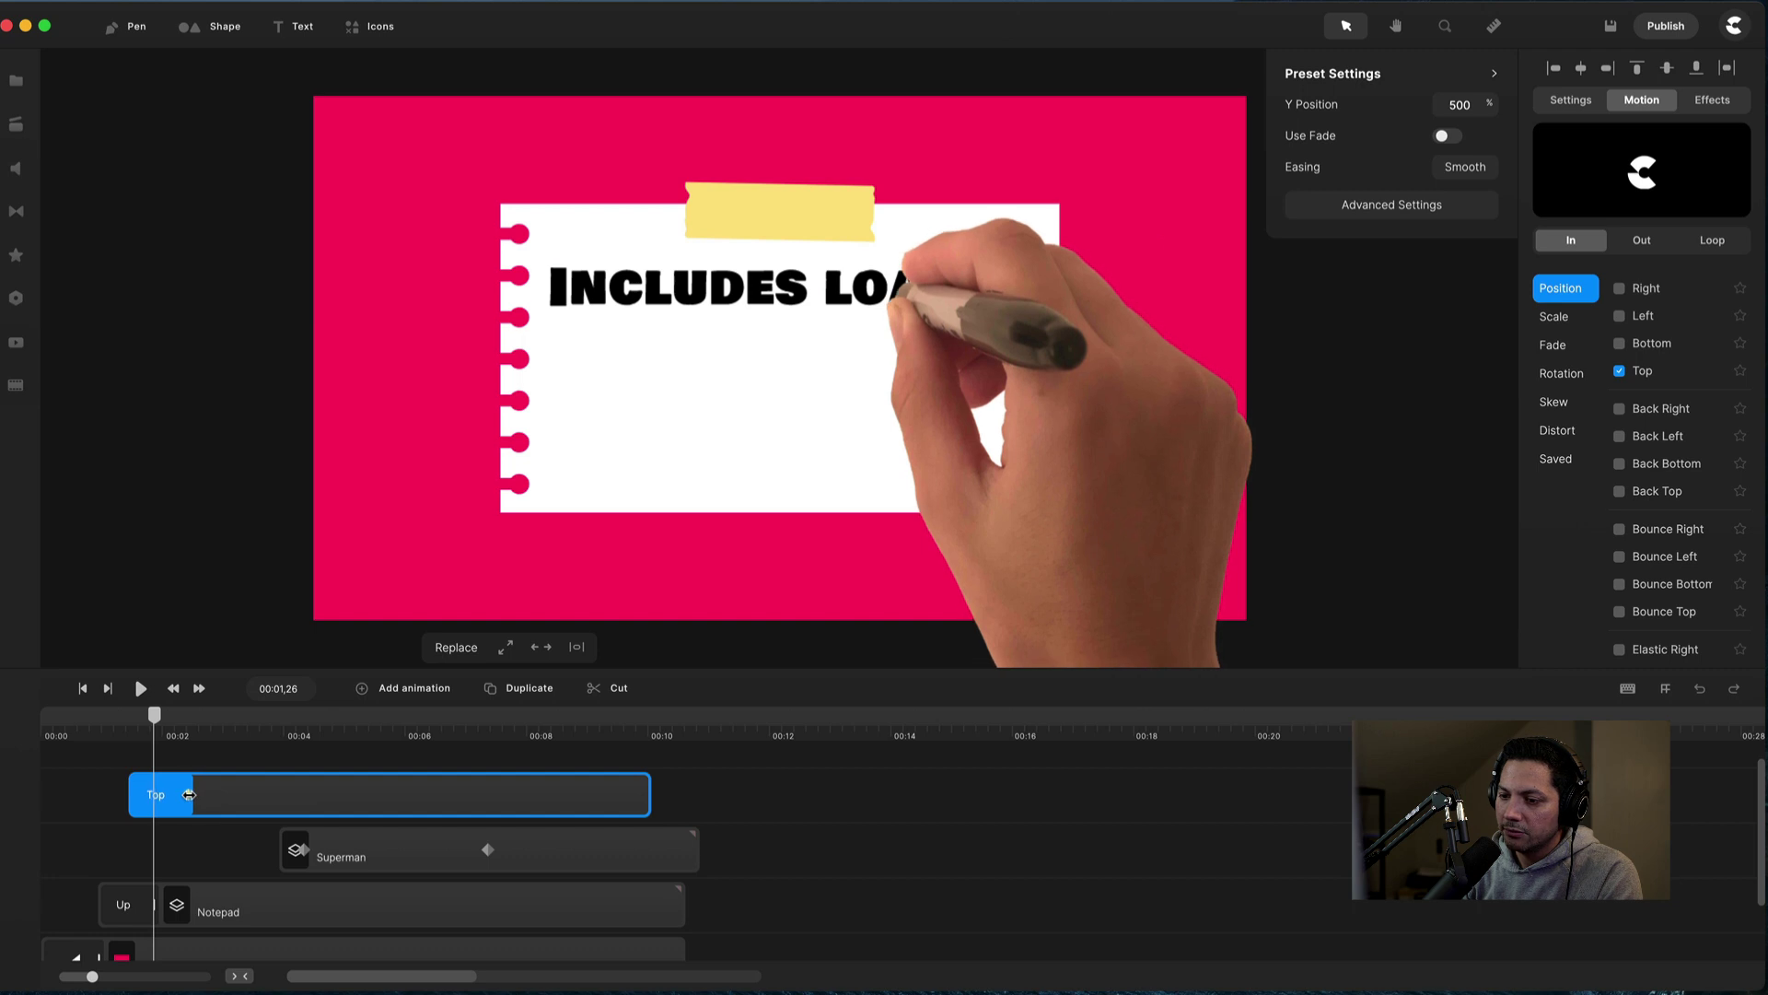
left_click(189, 794)
left_click(79, 735)
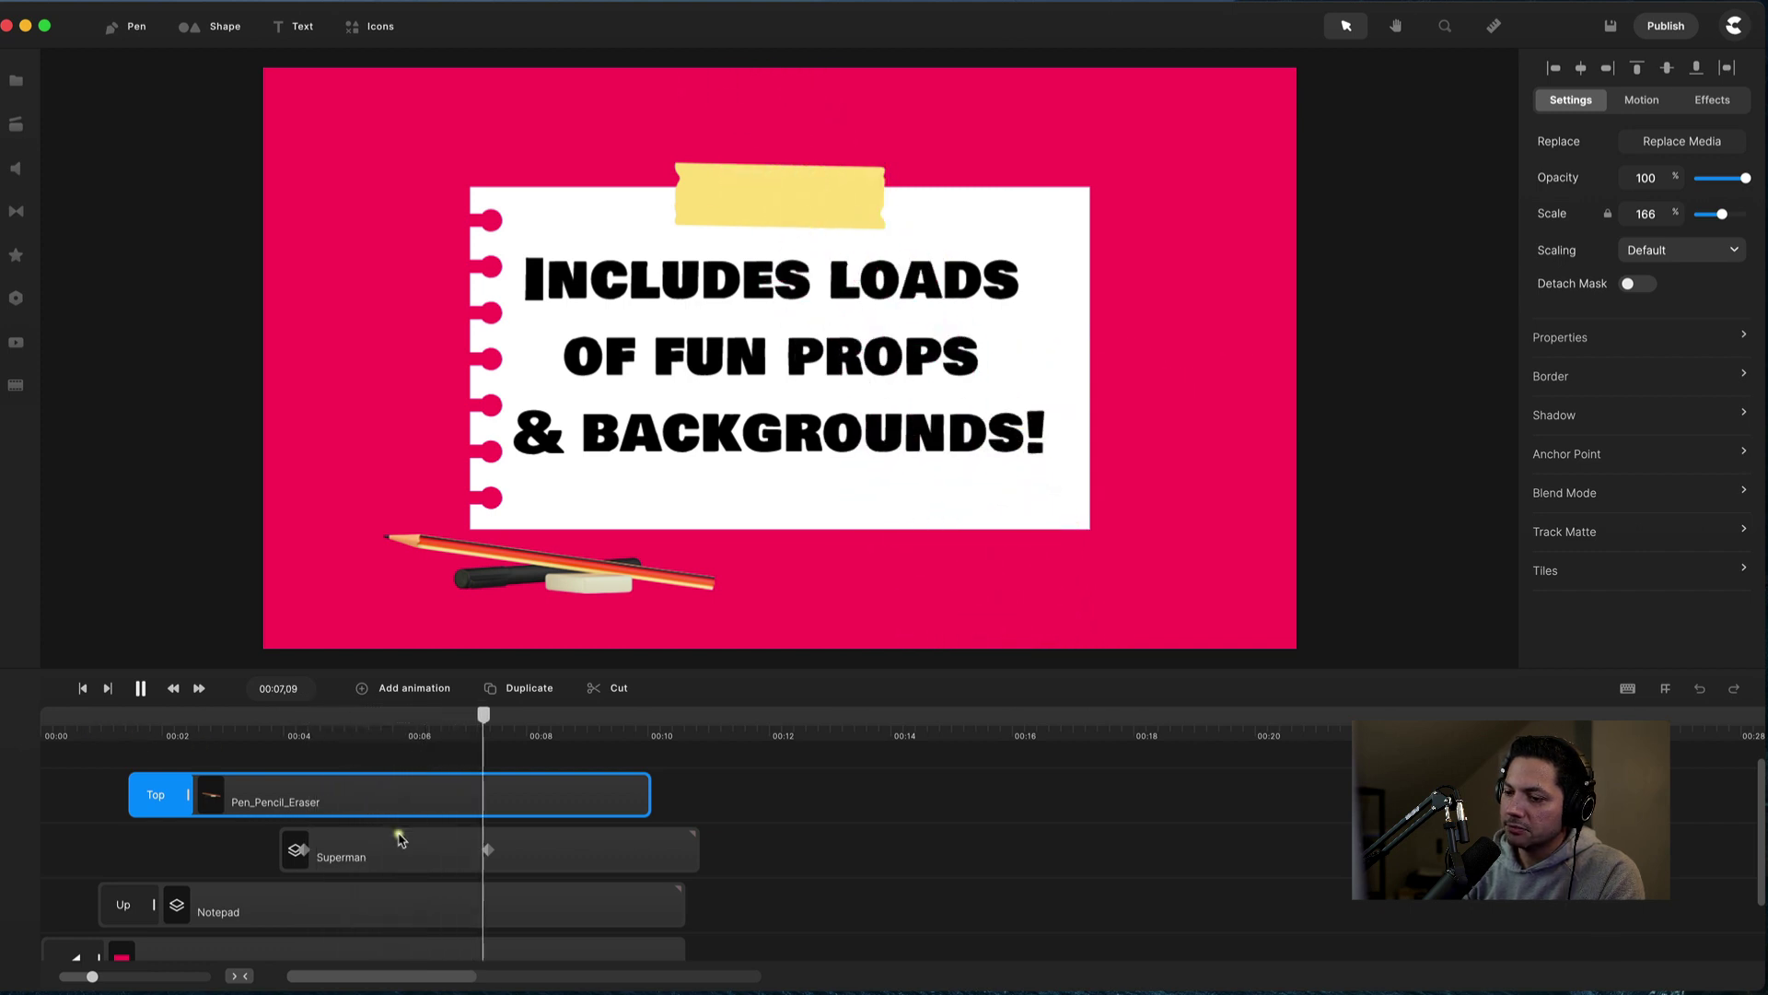
left_click(599, 804)
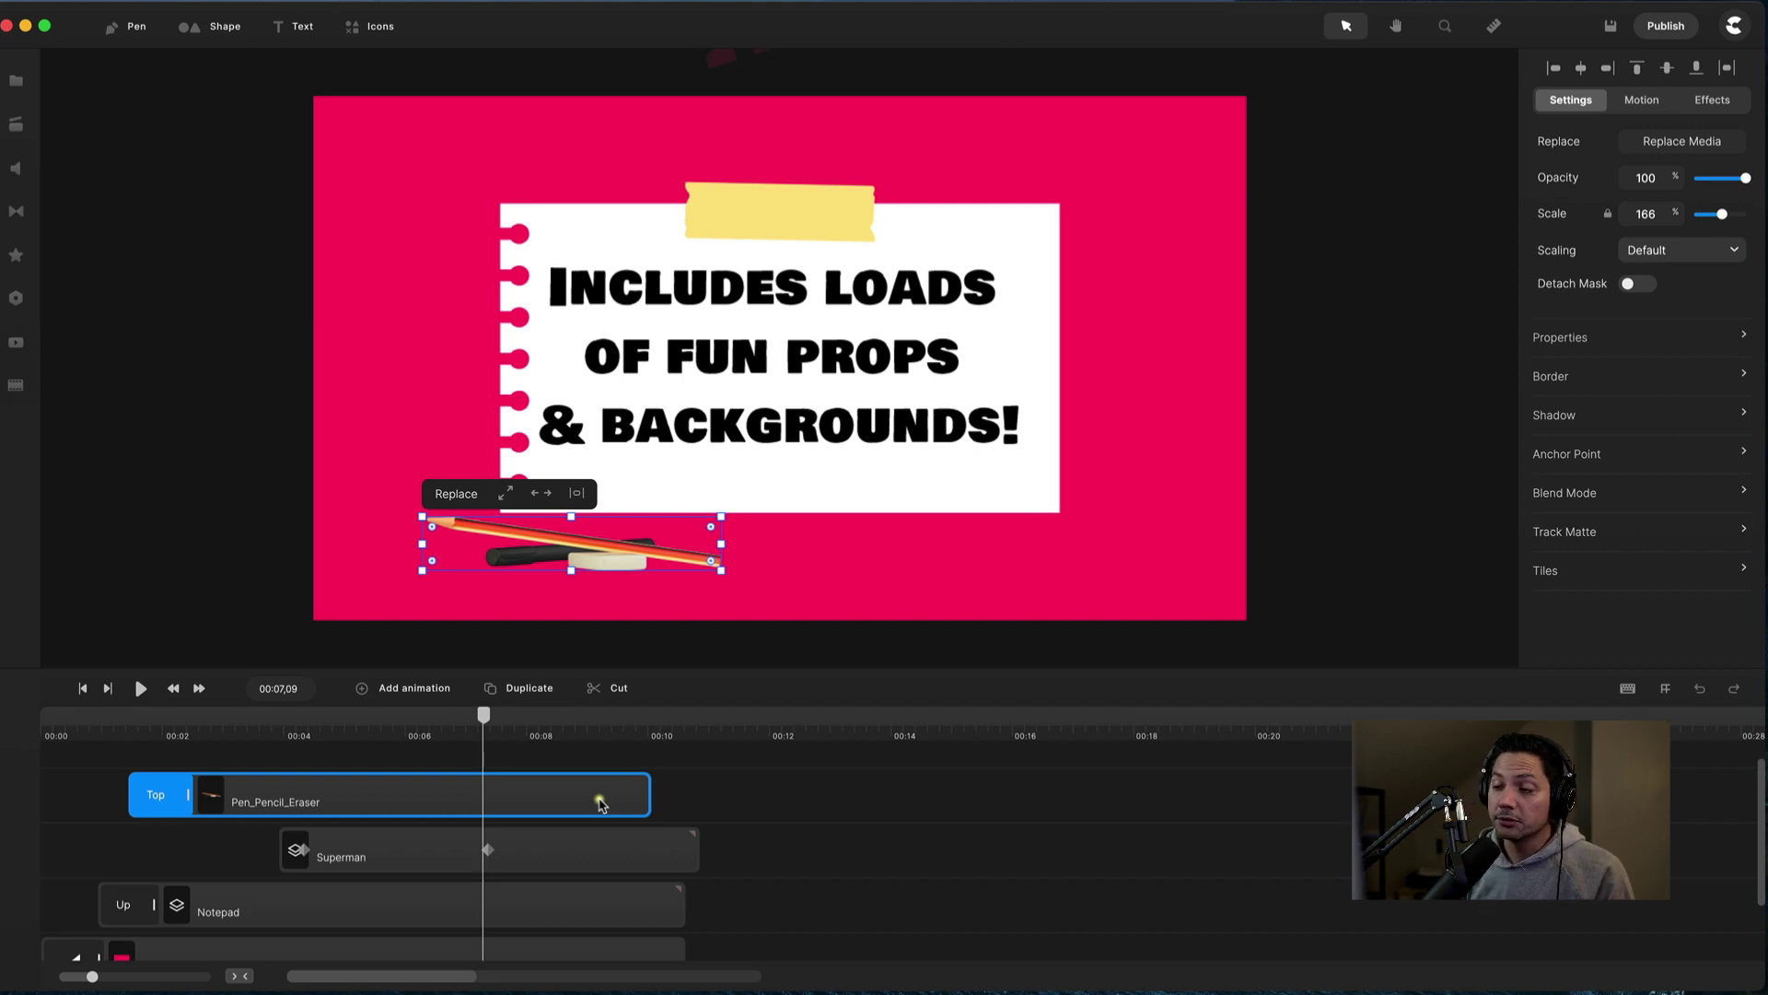
scroll(640, 861, "down", 2)
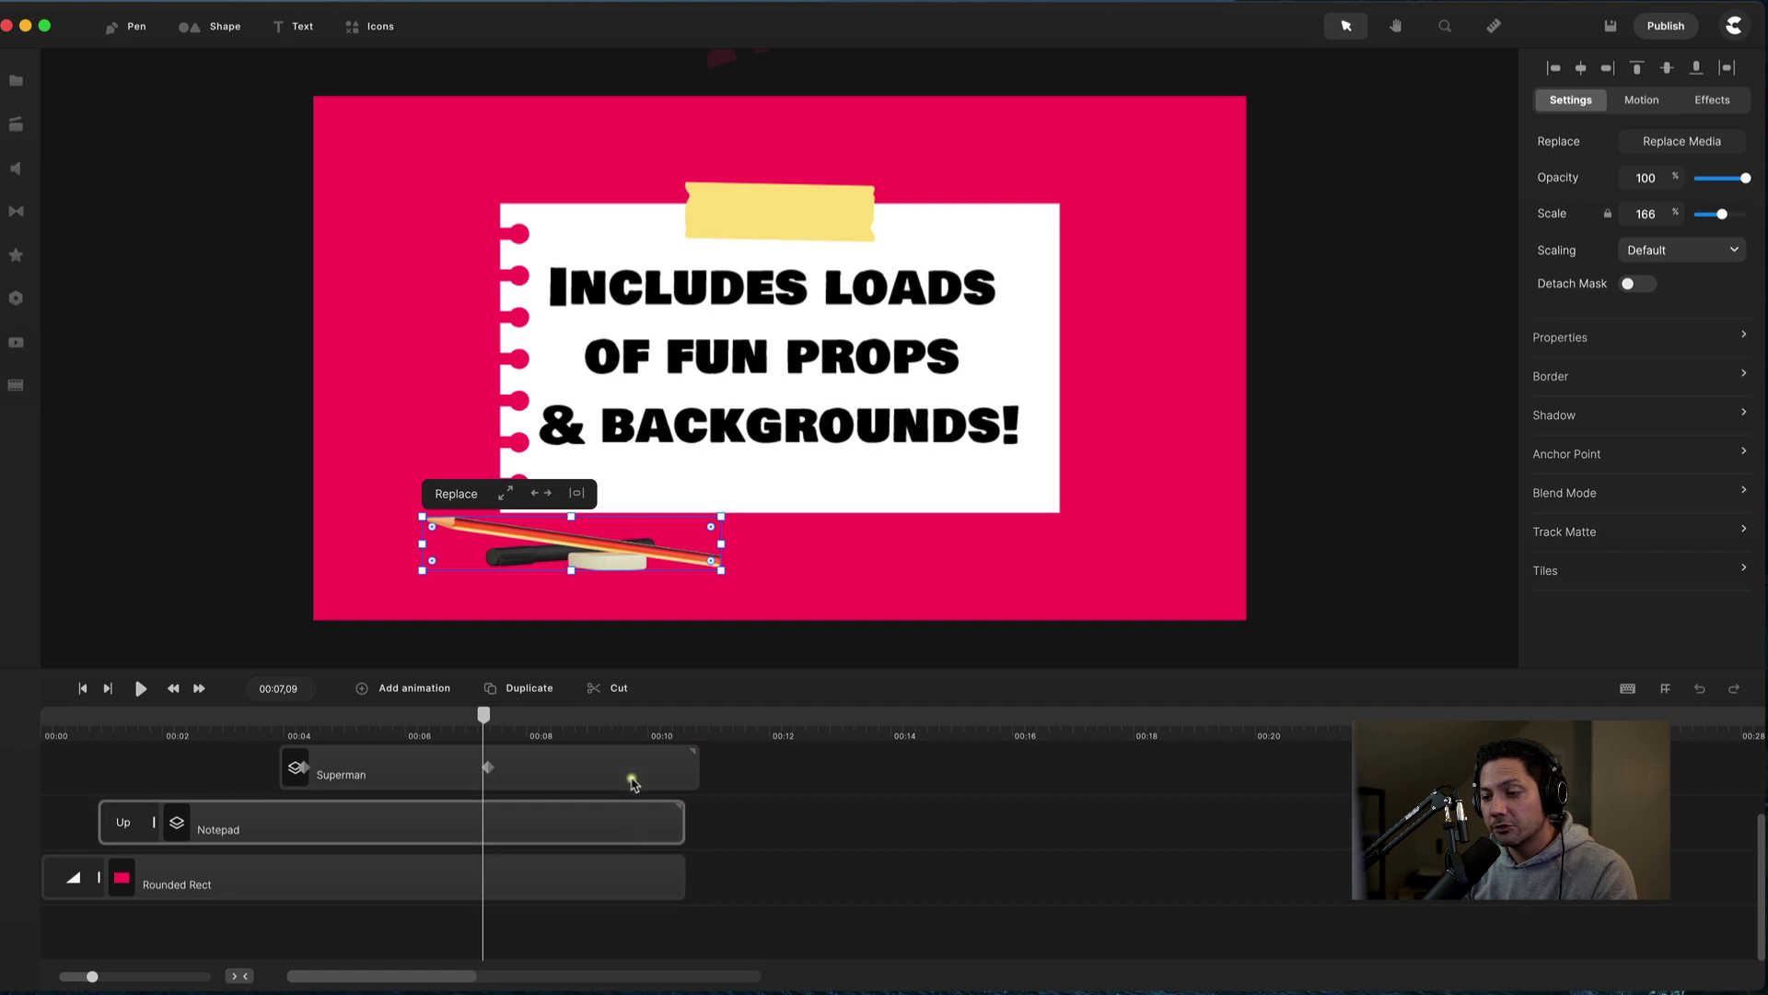
scroll(670, 793, "up", 2)
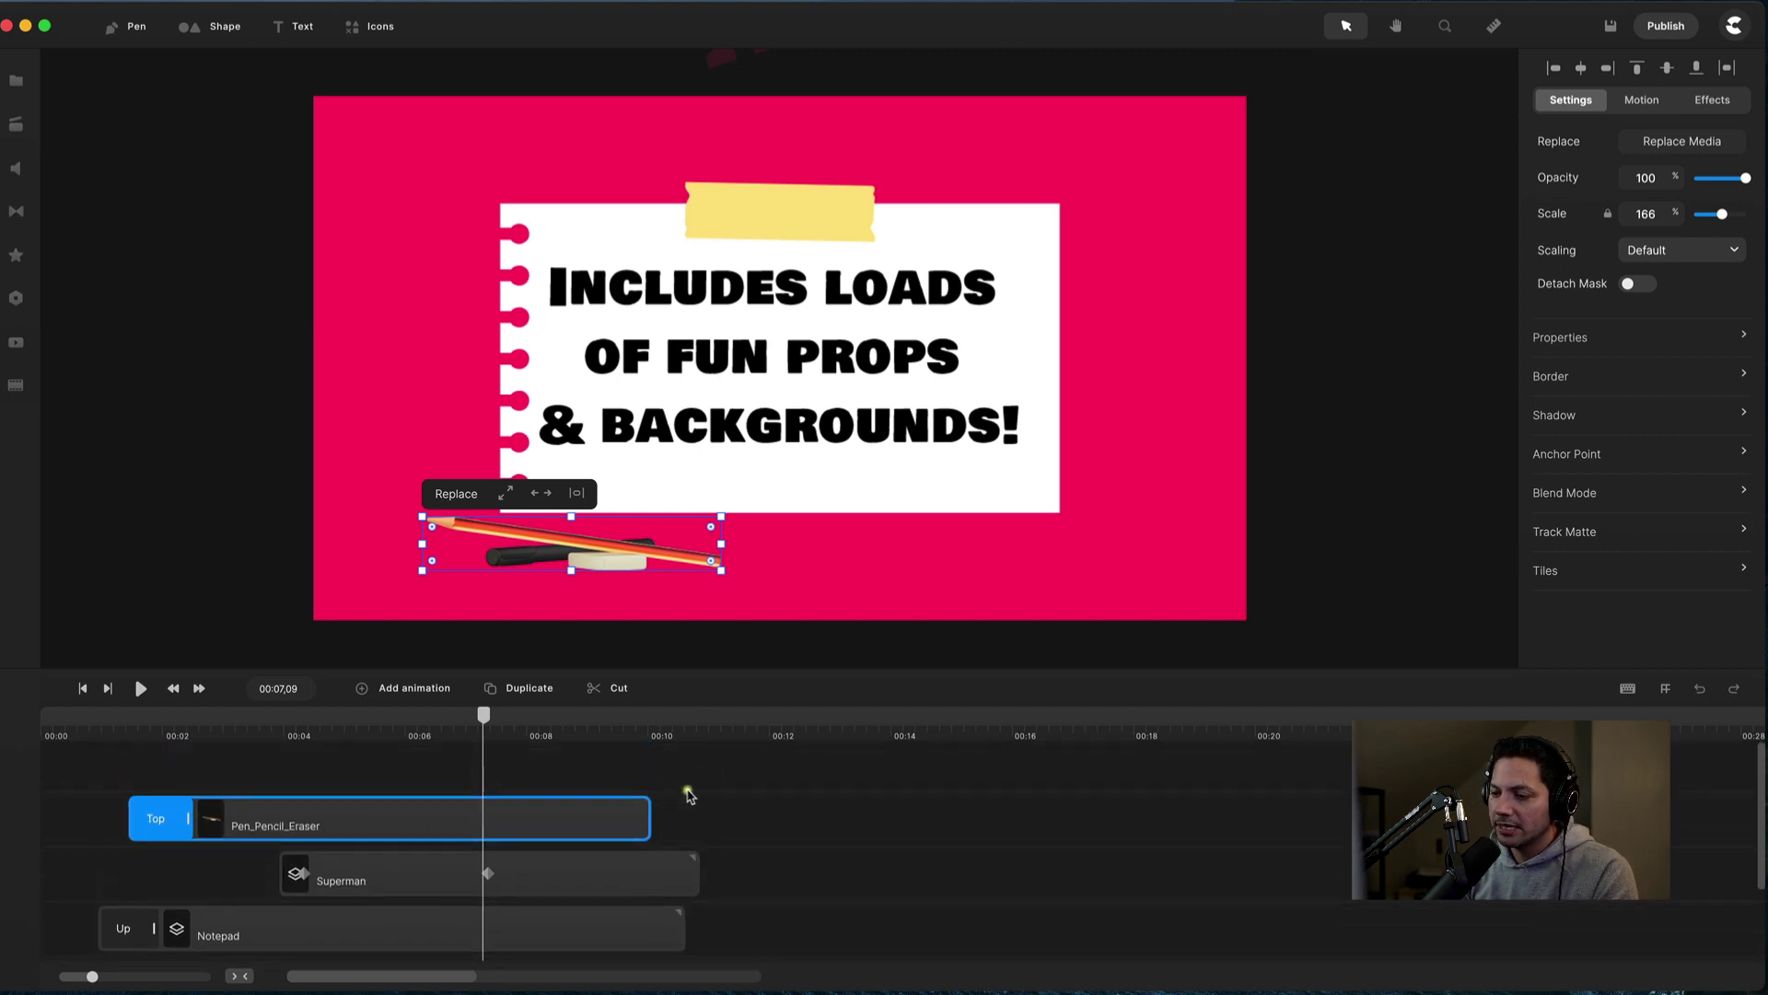
Group all the clips on the timeline, including the props, Superman and Notepad, into a single group.
left_click(814, 838)
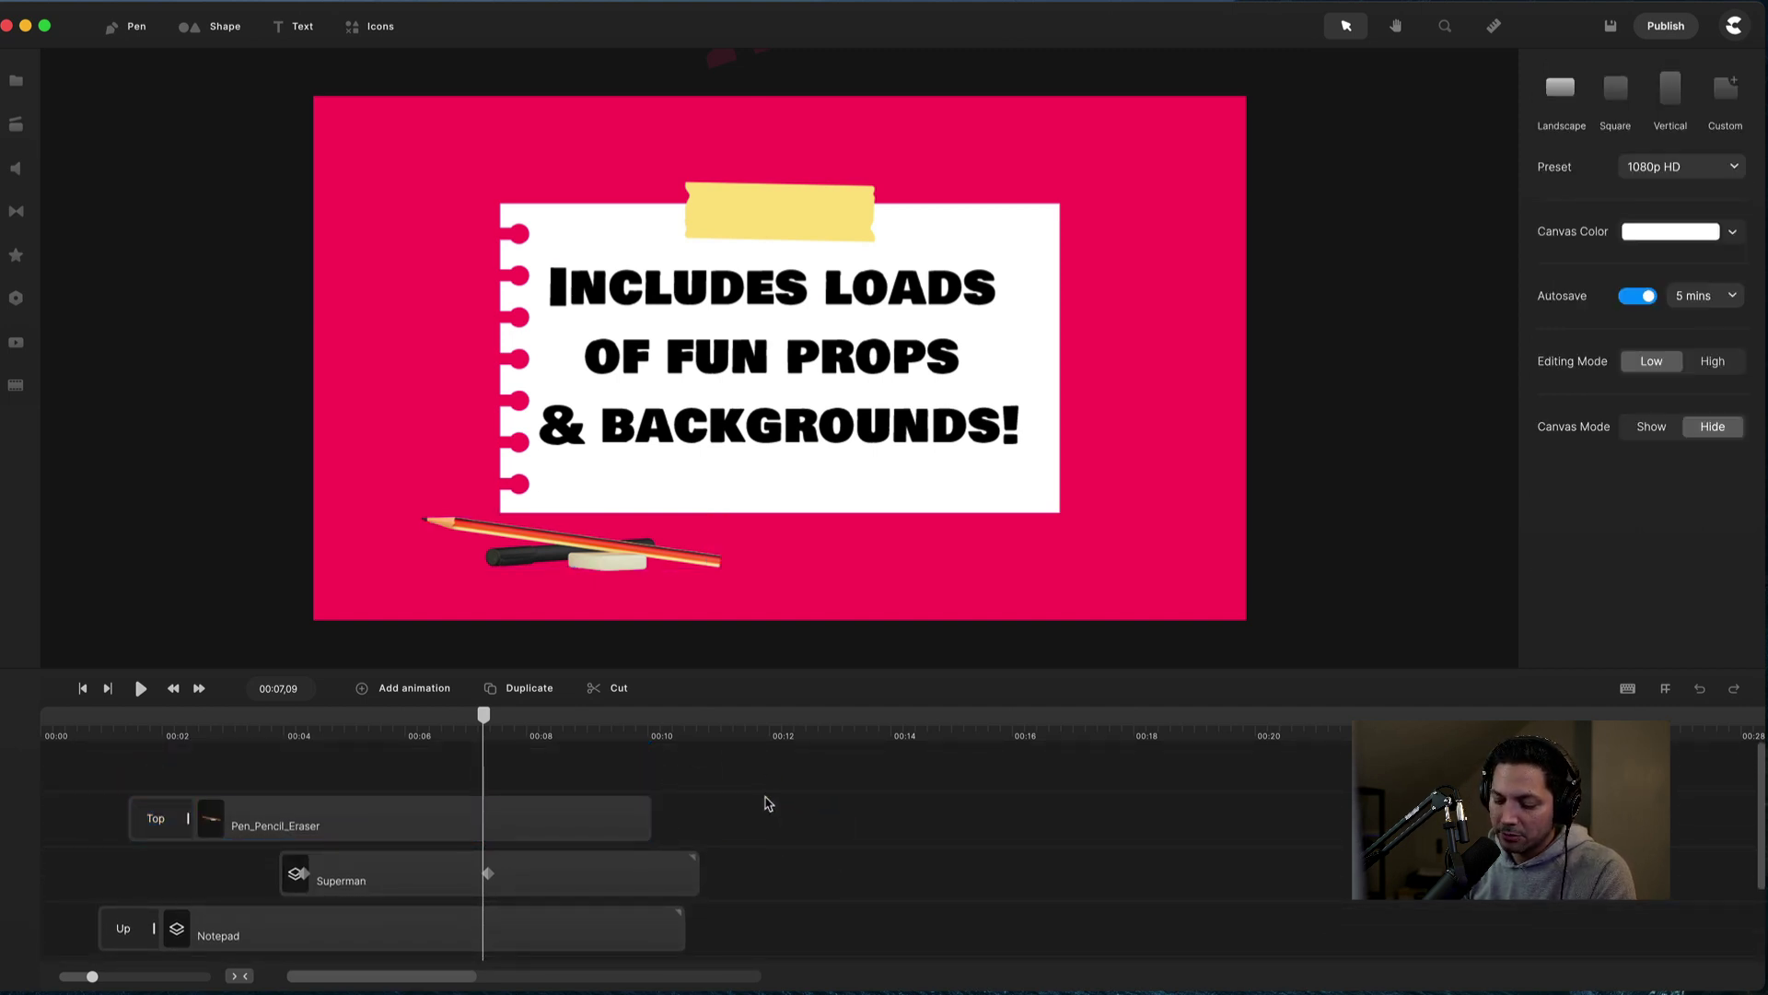
key("super+a")
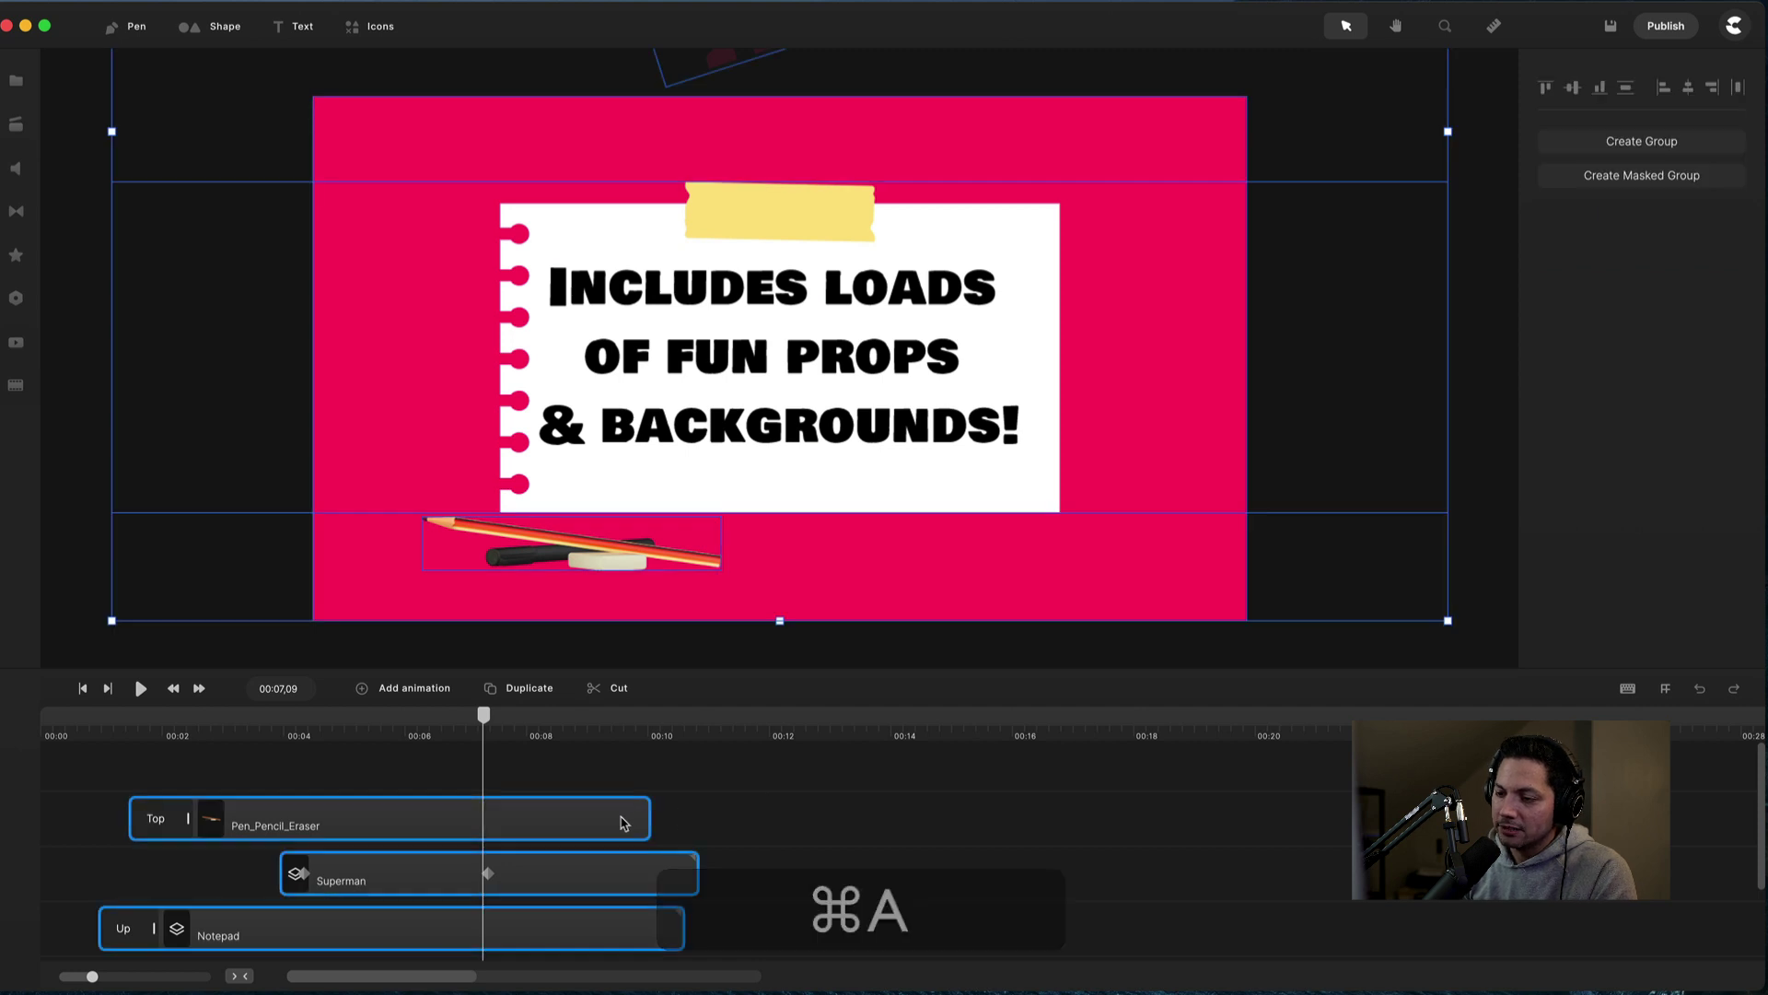
right_click(355, 823)
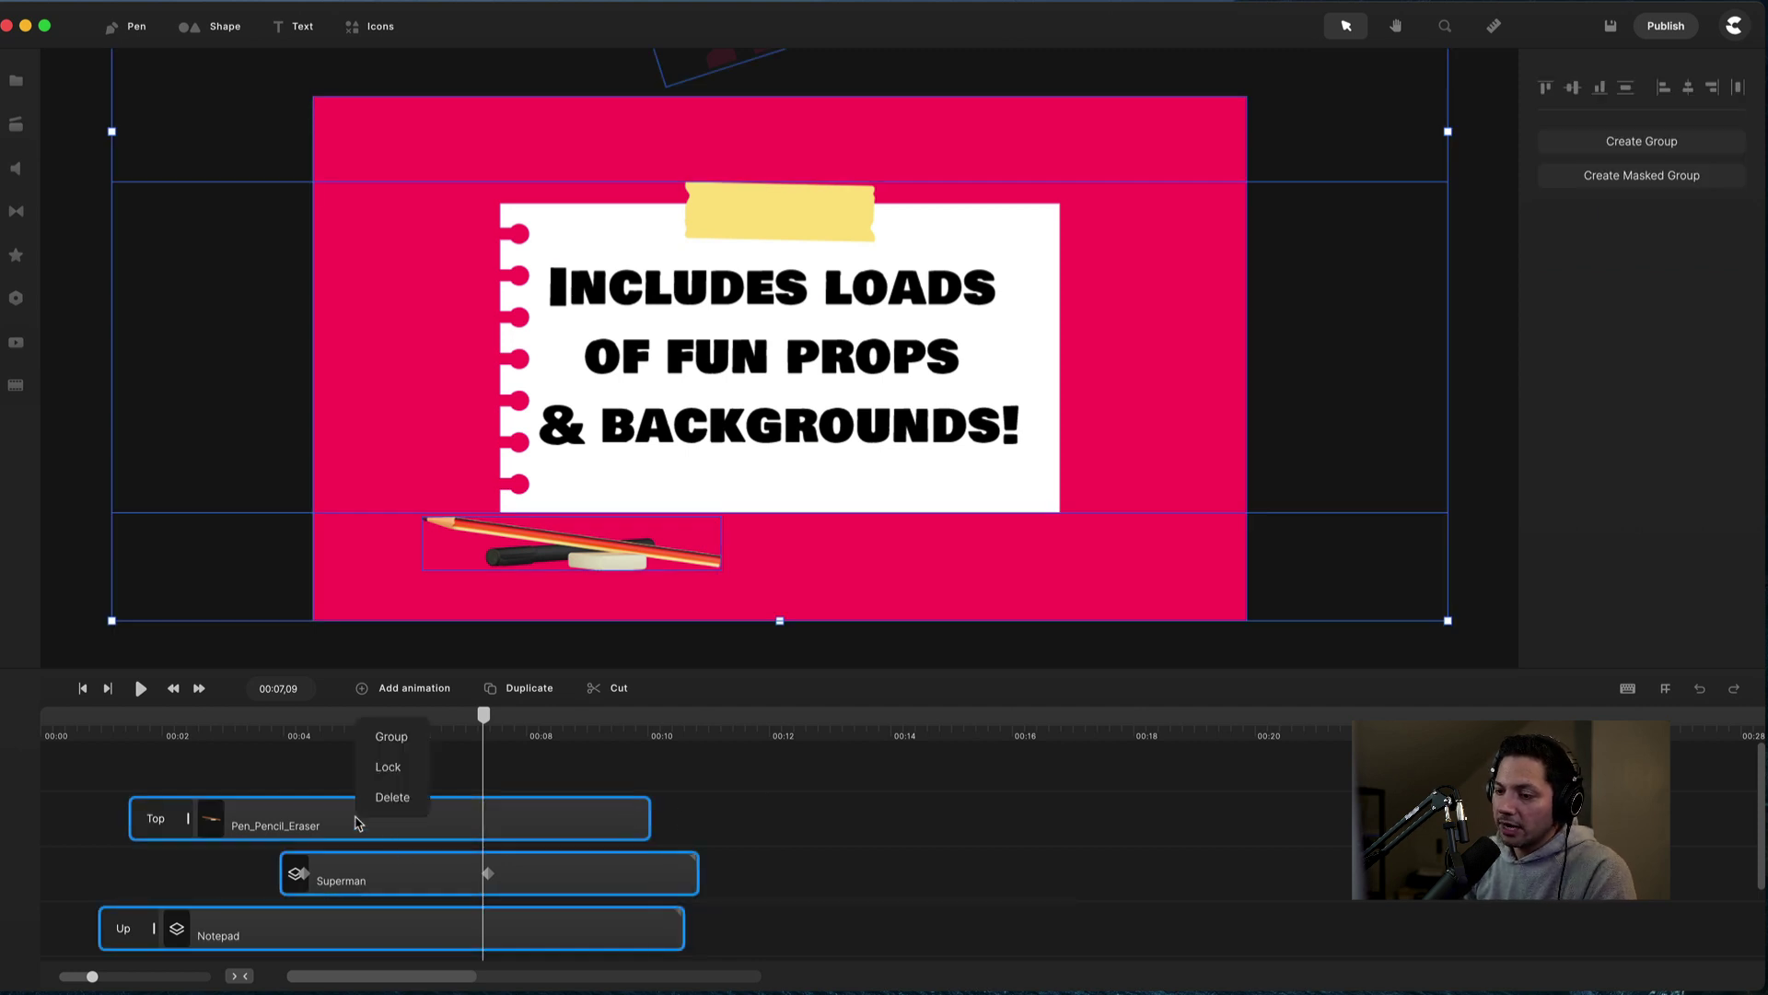
left_click(390, 741)
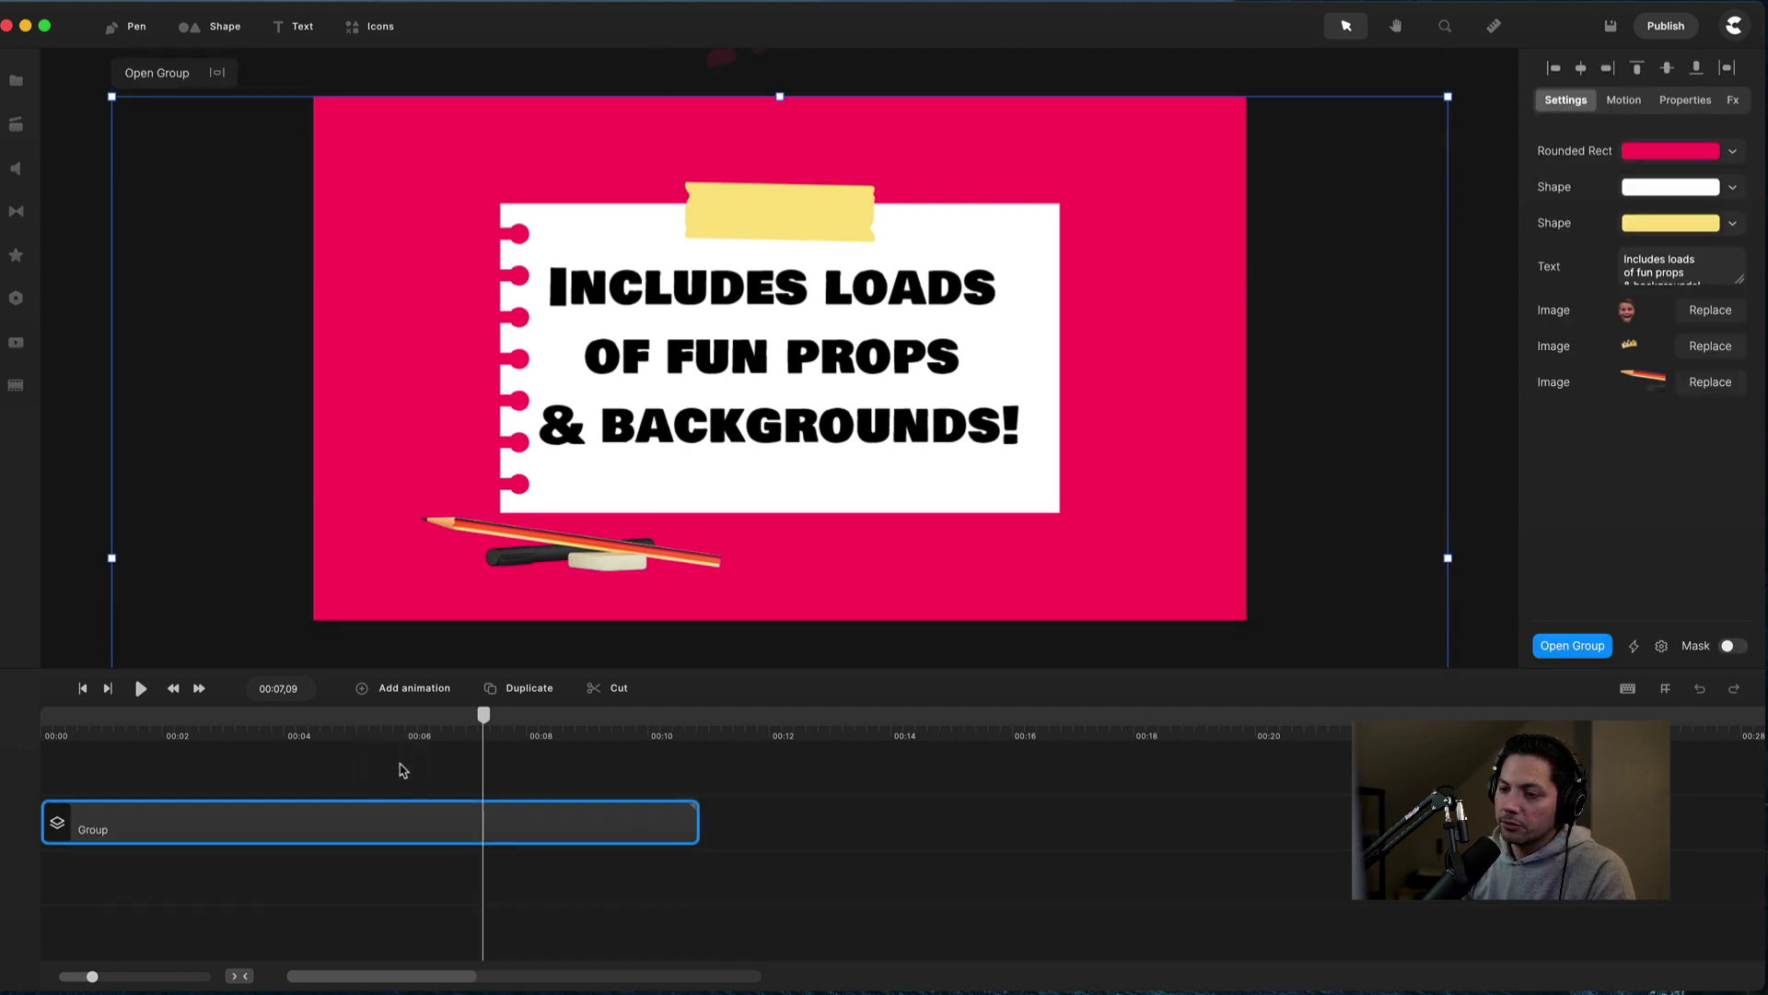
Rename the new group on the timeline to Doodle Note.
right_click(112, 831)
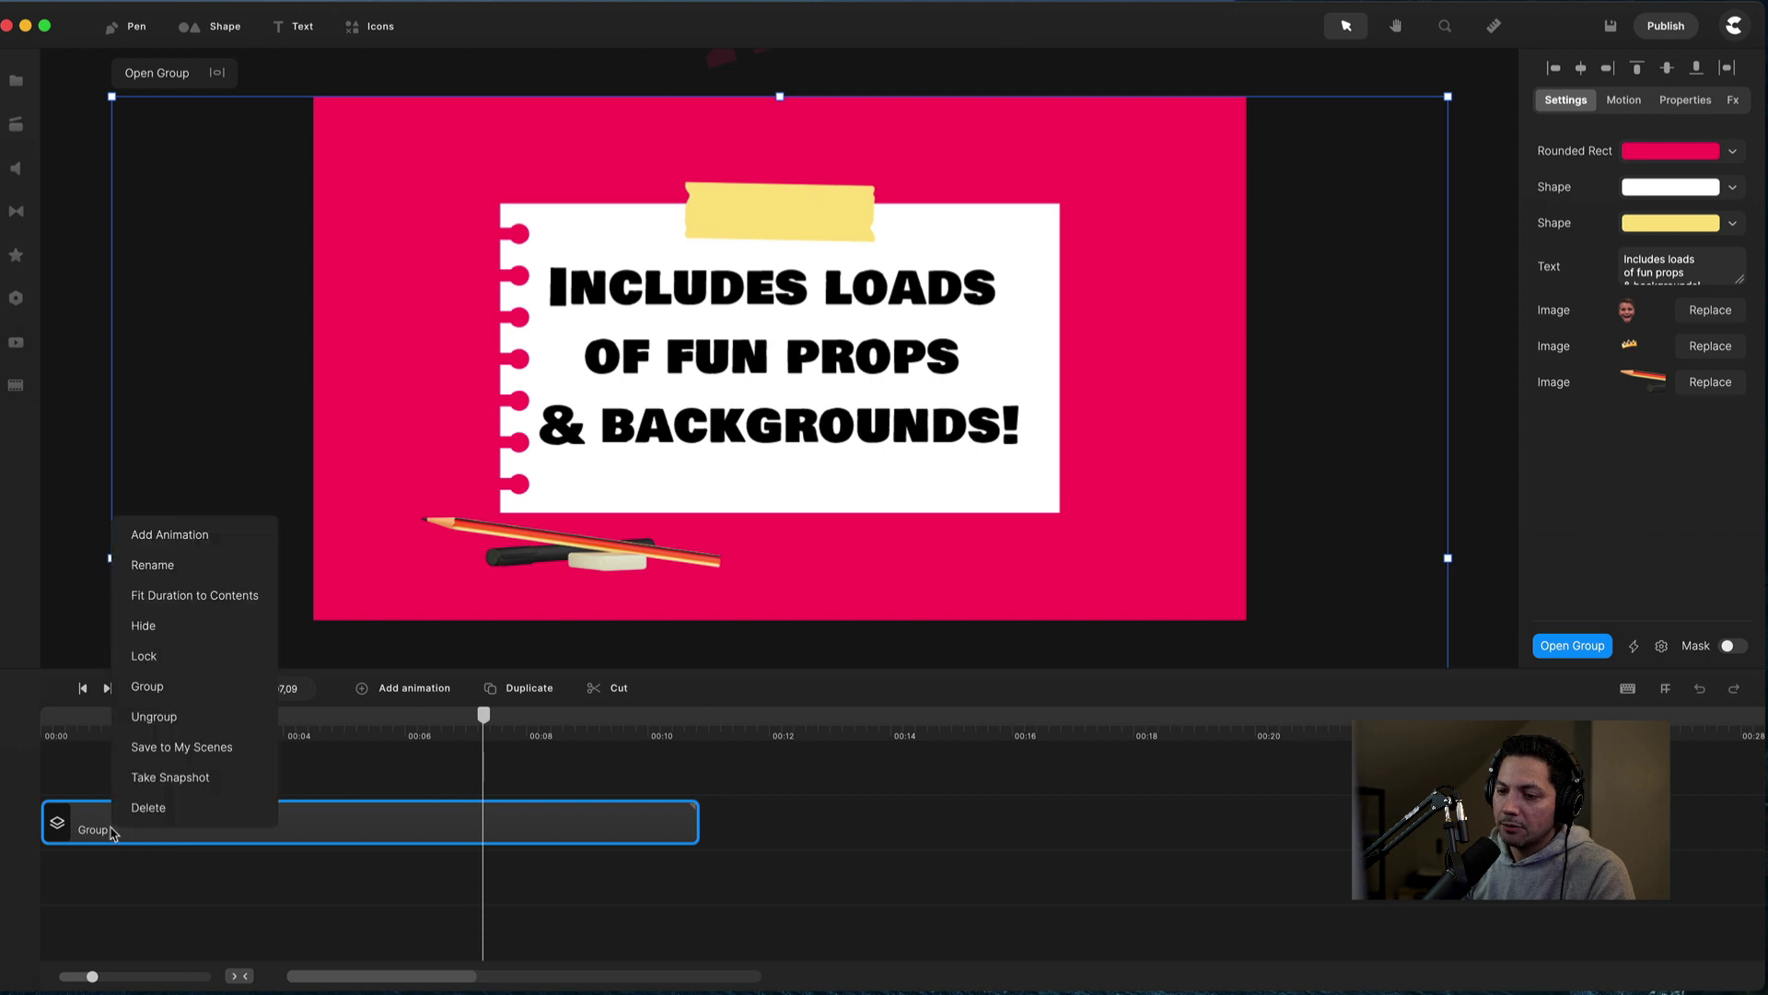
left_click(183, 559)
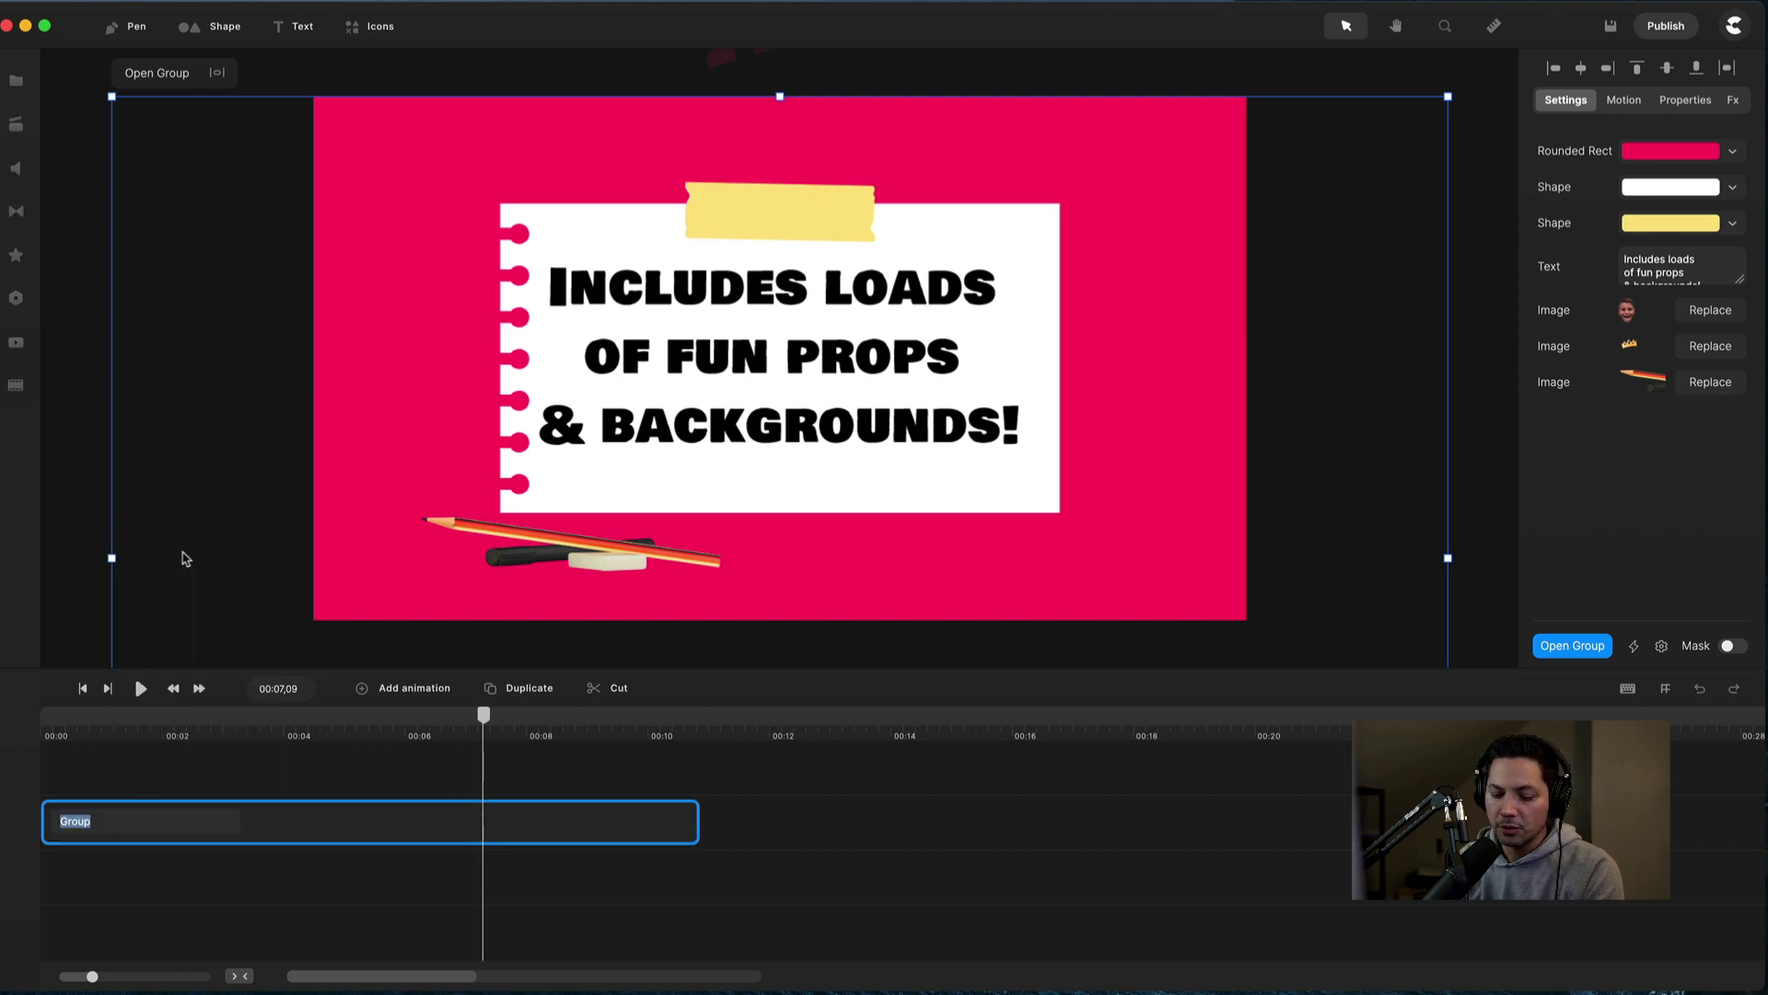
type("Doodle Note")
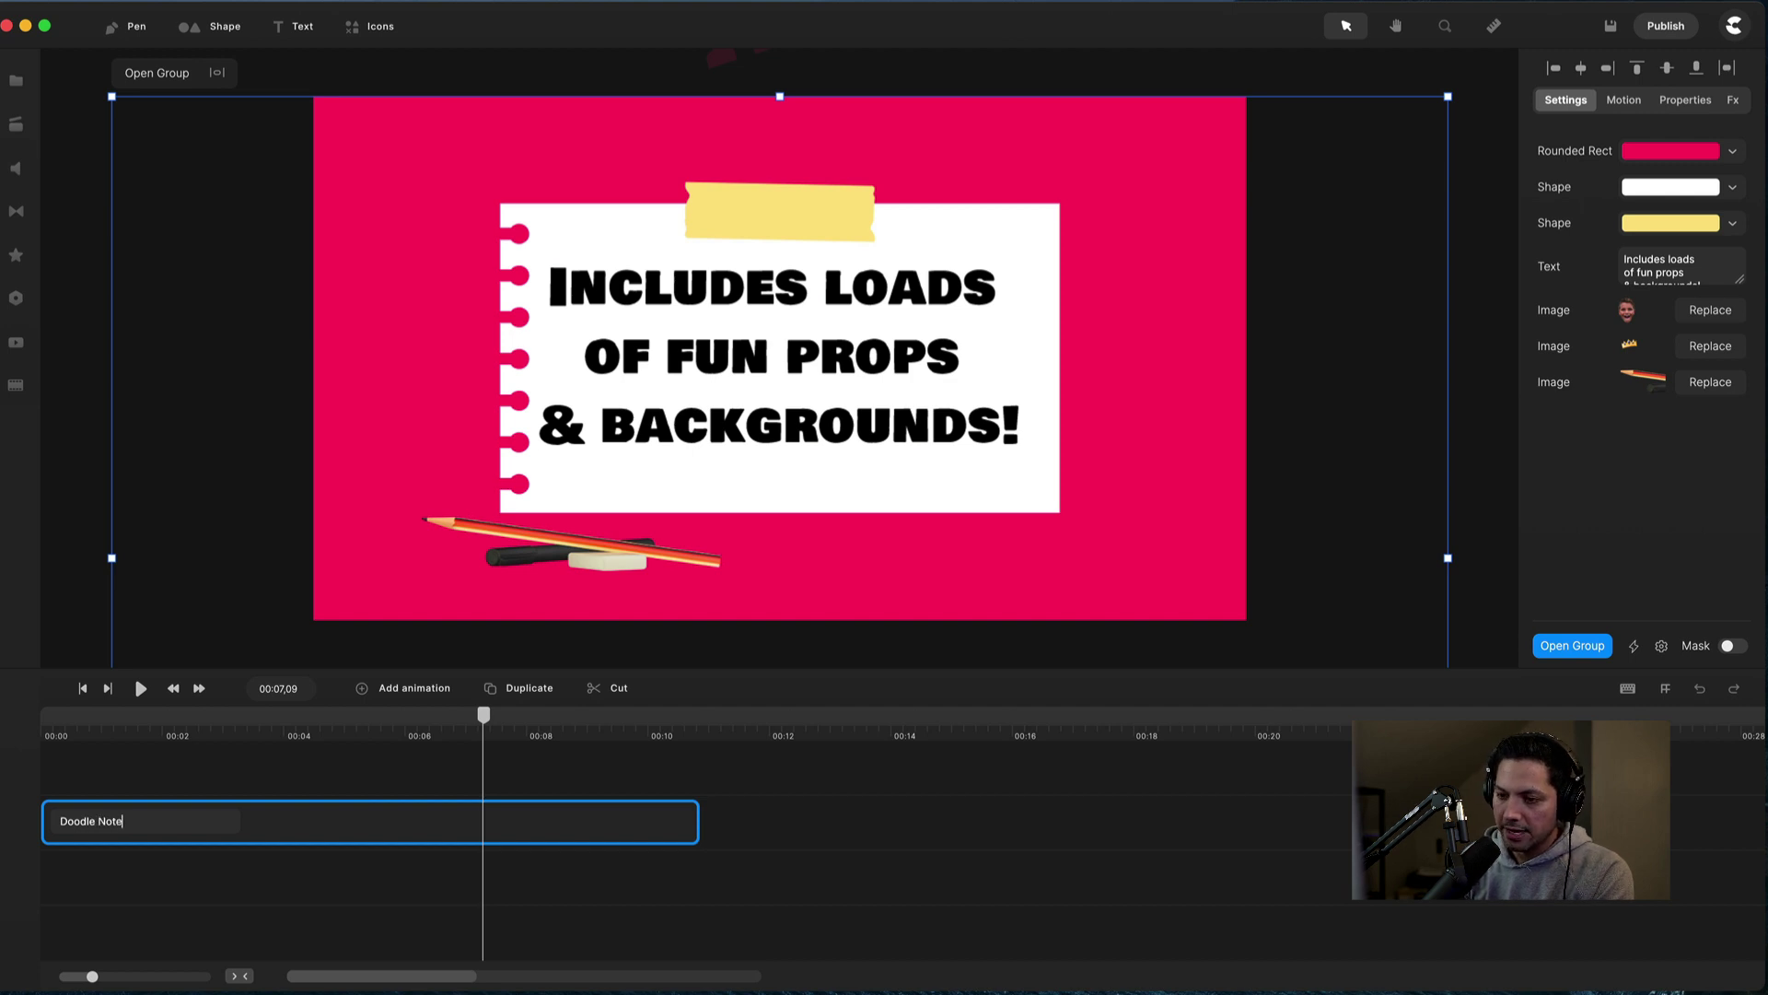
key("Return")
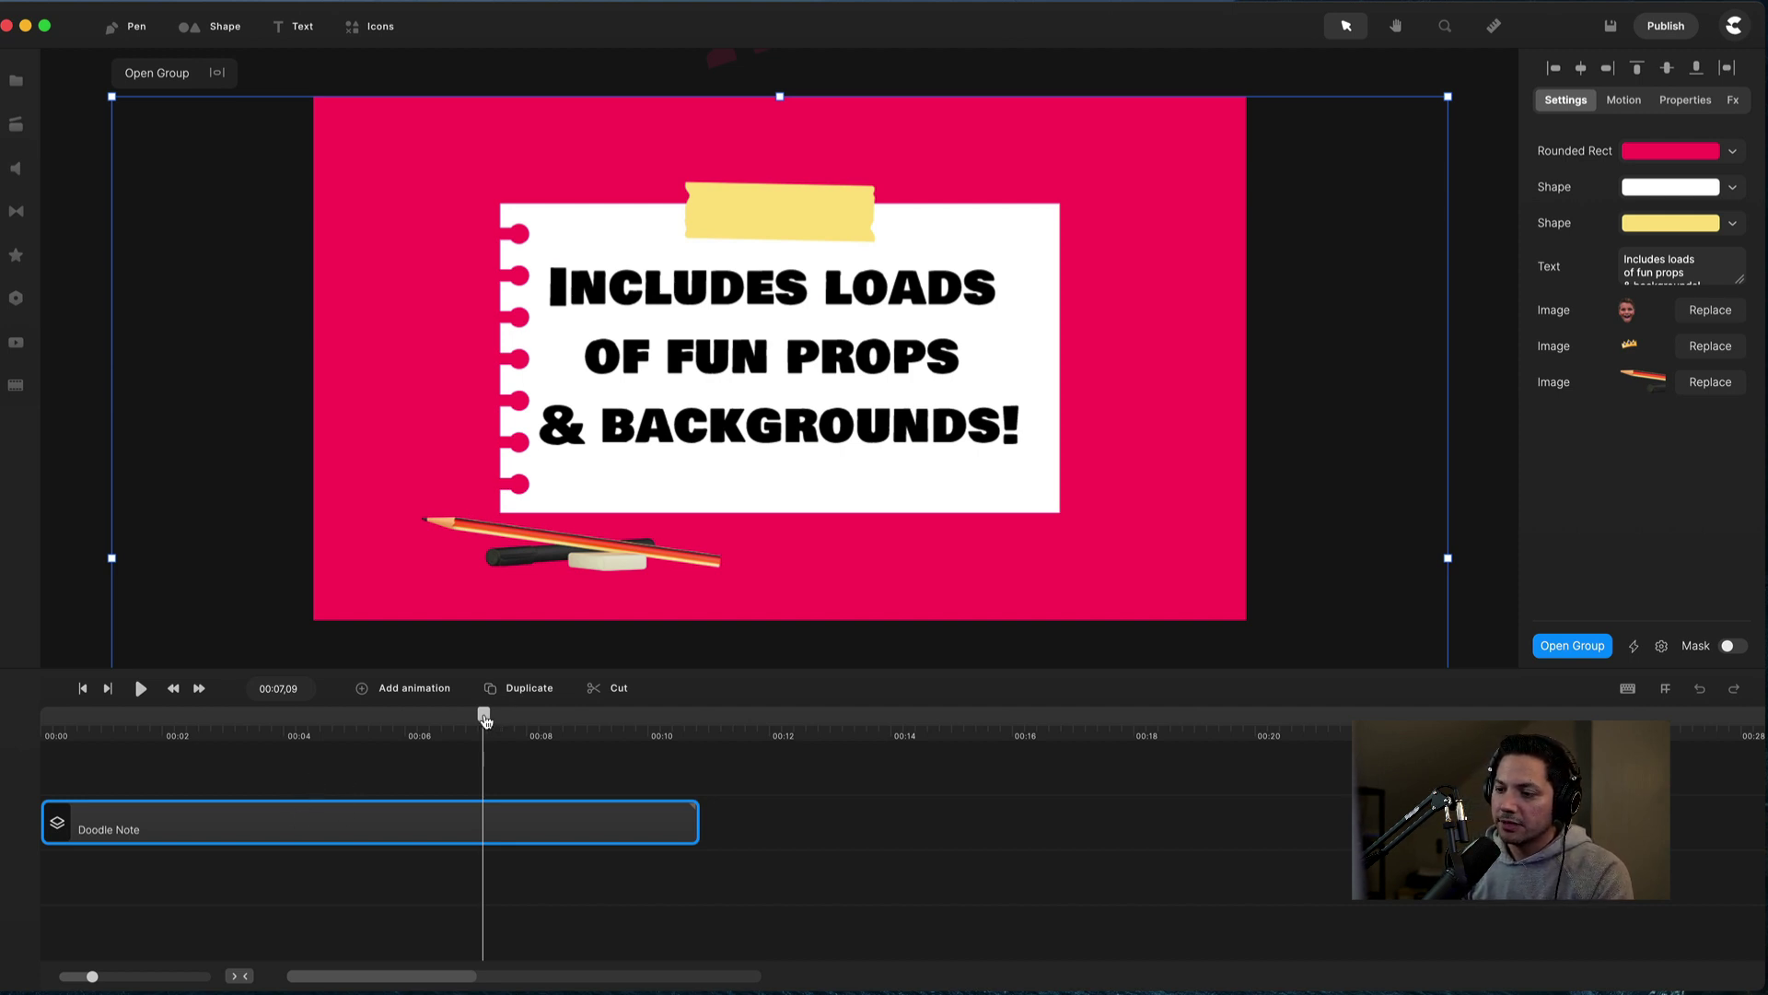
Play the grouped scene from 00:00,00 to review the complete animation, and stop playback after the props and Superman have appeared.
left_click_drag(486, 714, 44, 713)
key("space")
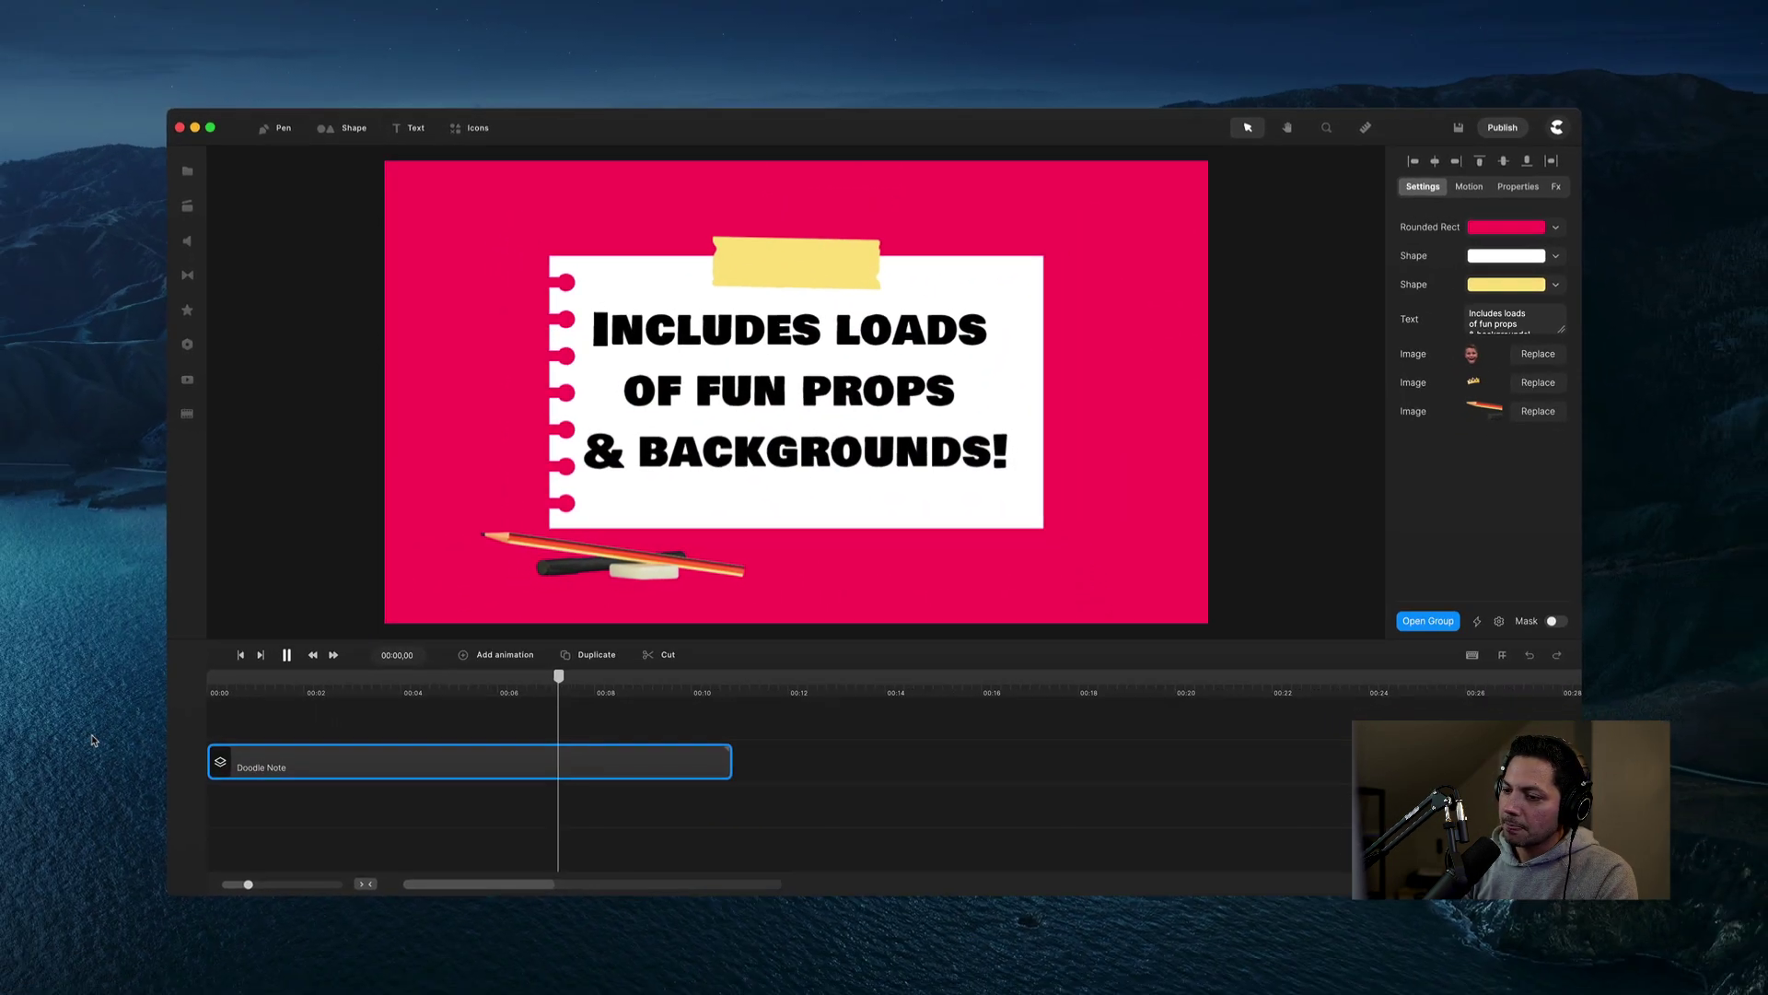
key("space")
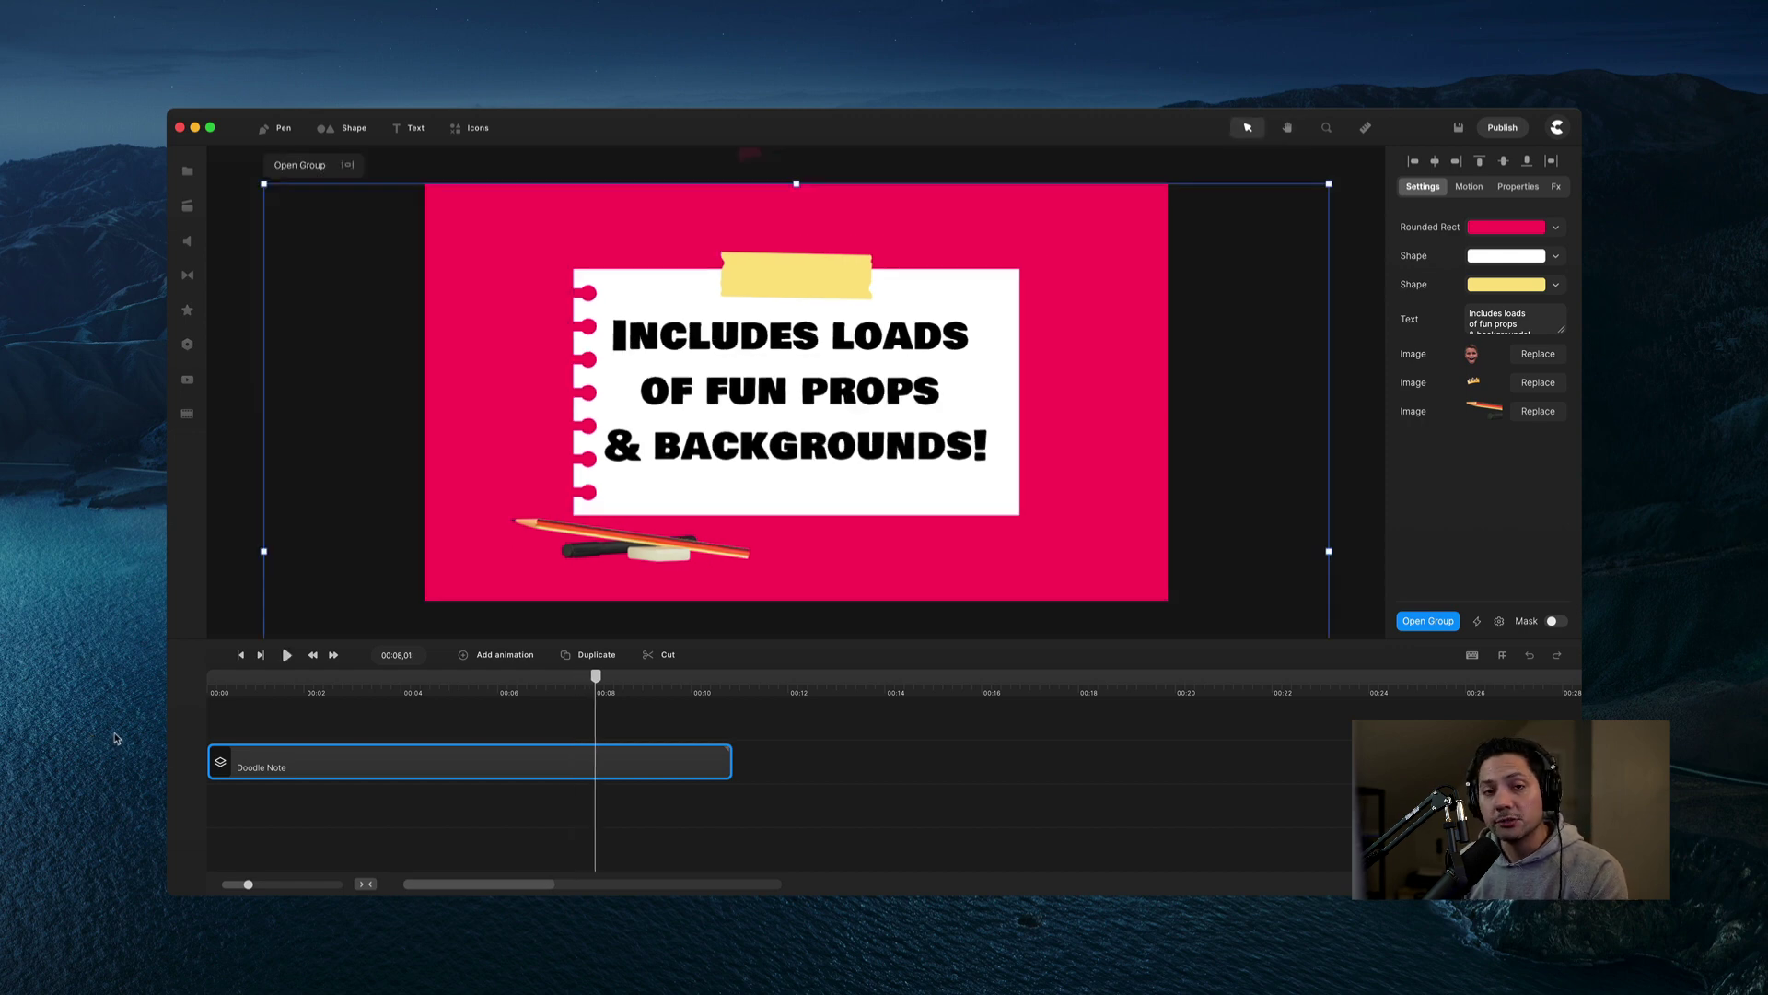